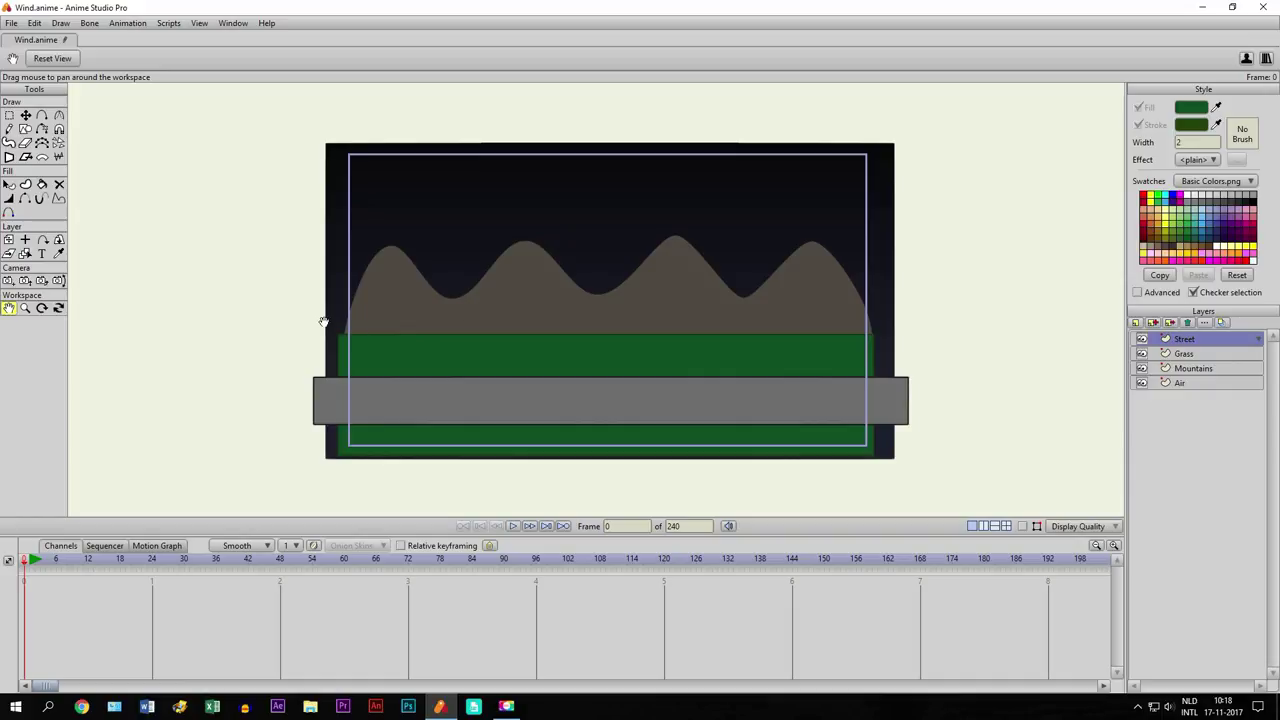
Add a bone layer named Tree above the Street layer
{"action": "scroll", "coordinate": [433, 368], "scroll_direction": "up", "scroll_amount": 2}
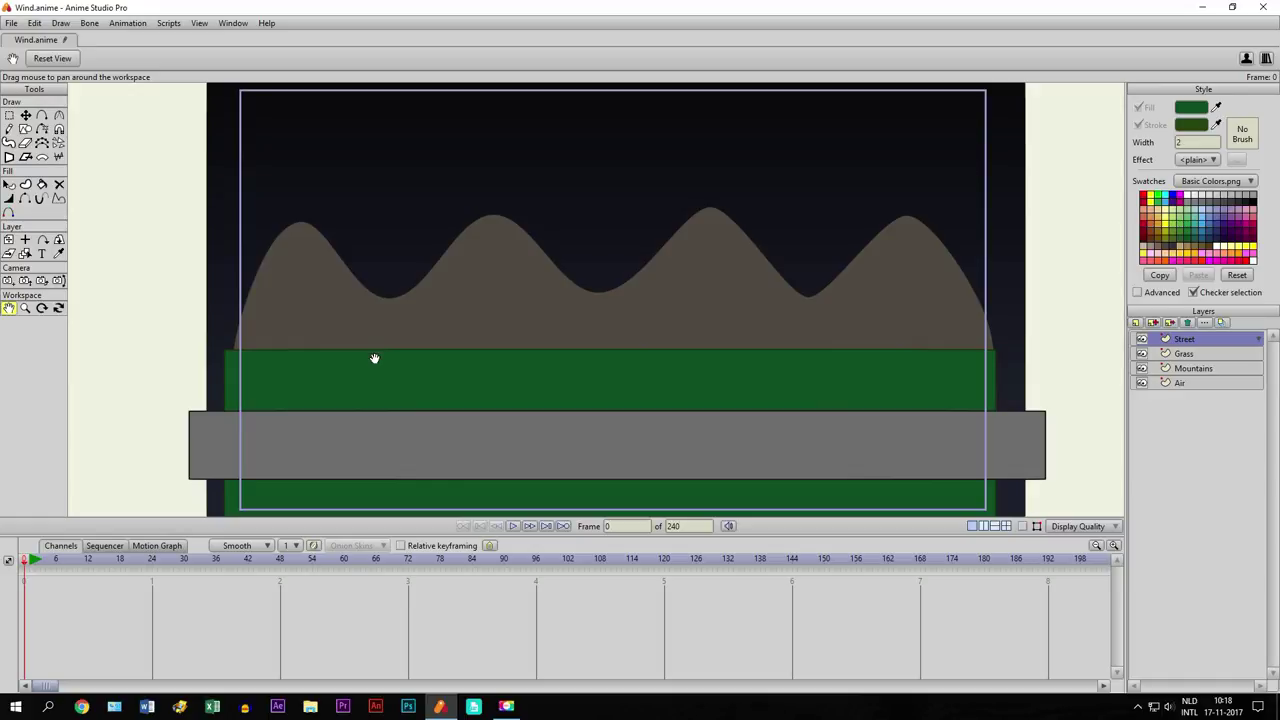
{"action": "left_click", "coordinate": [1136, 323]}
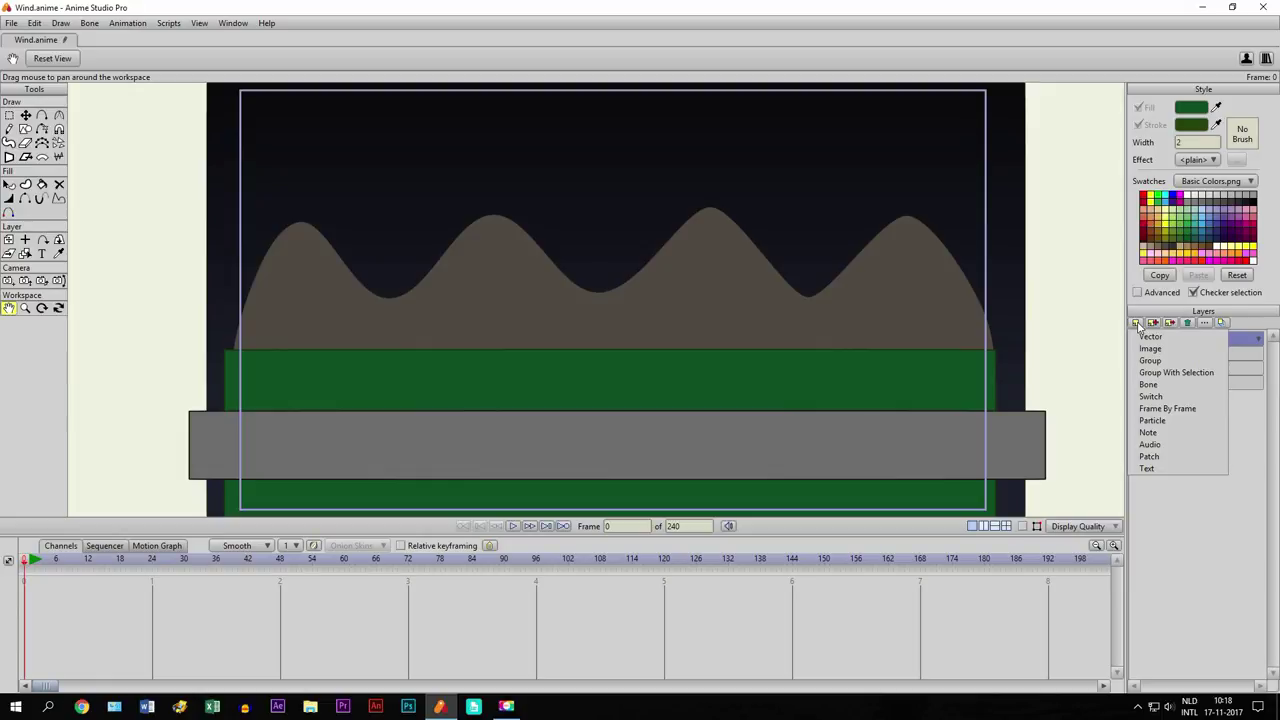
{"action": "left_click", "coordinate": [1148, 386]}
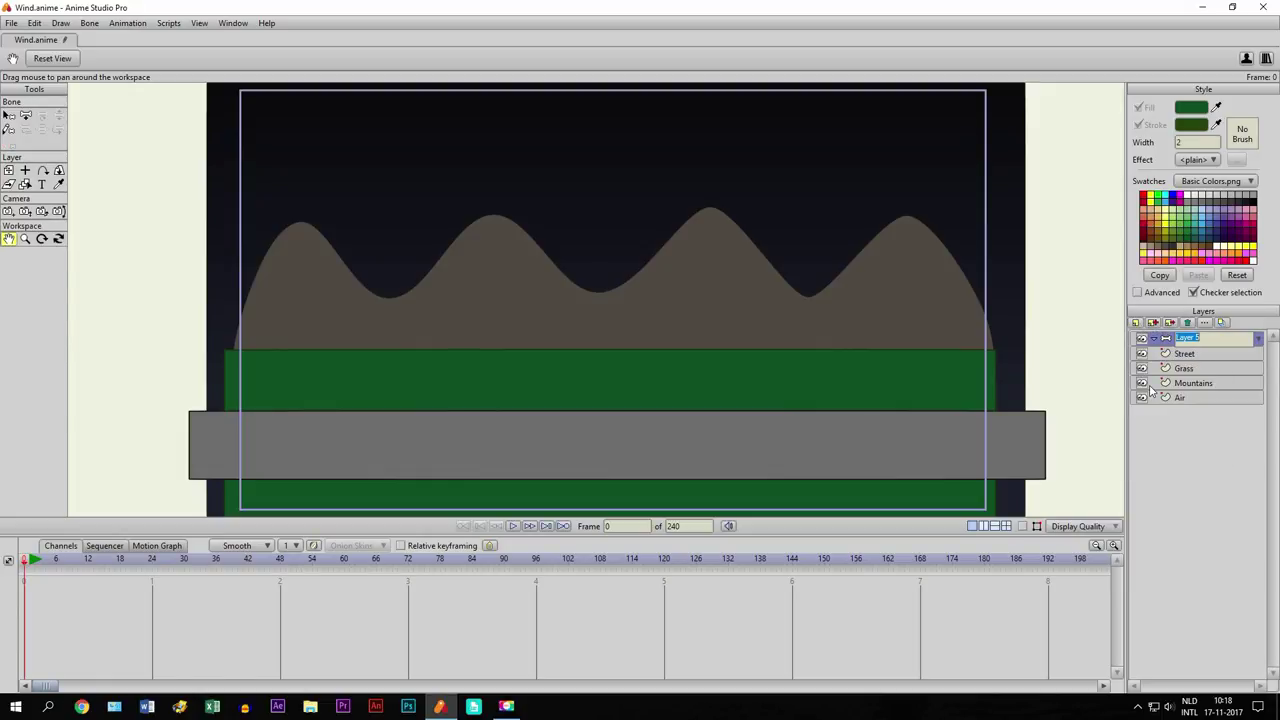
{"action": "key", "text": "Caps_Lock"}
{"action": "type", "text": "T"}
{"action": "key", "text": "Caps_Lock"}
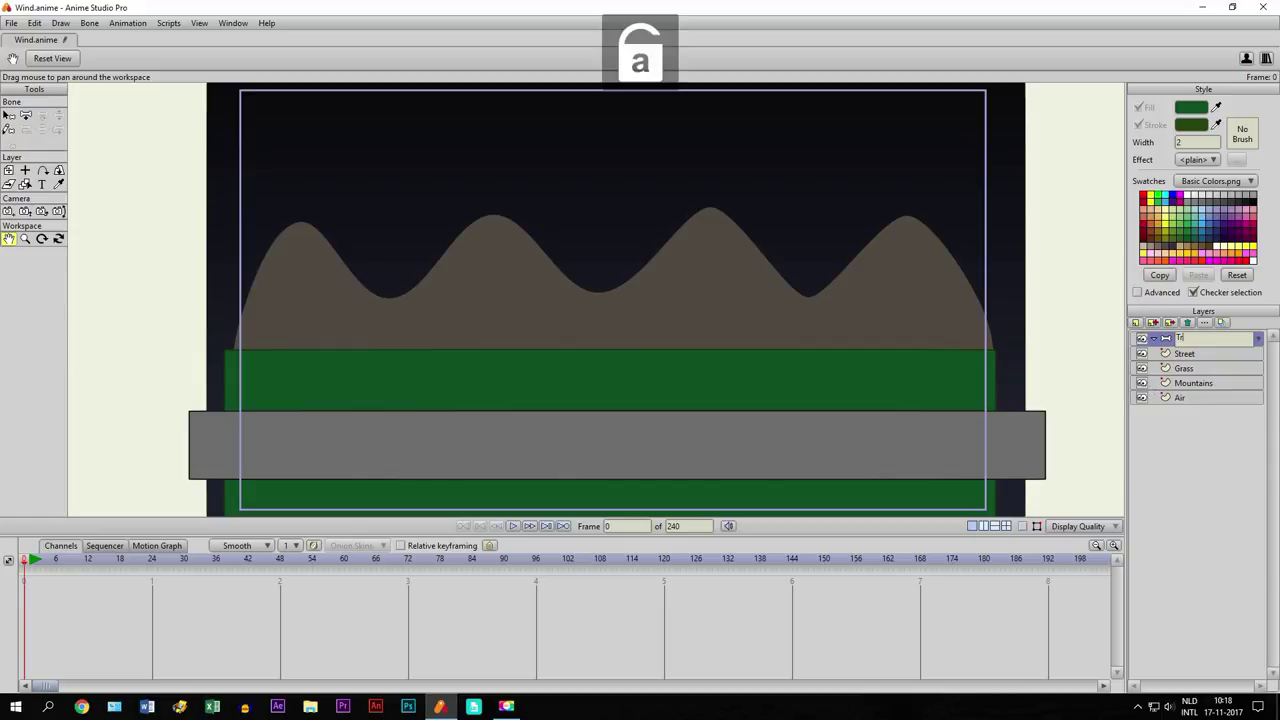
{"action": "type", "text": "ree"}
{"action": "key", "text": "Return"}
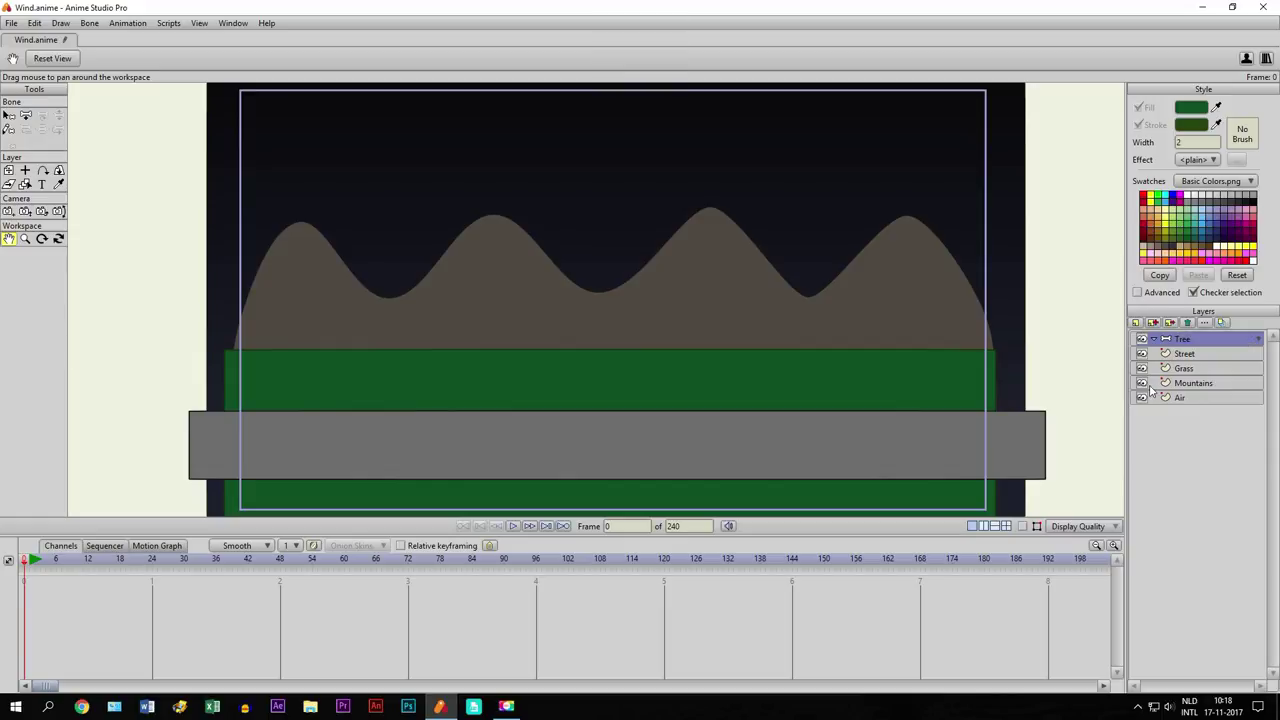
Add a vector layer named Tree and nest it inside the Tree bone layer
{"action": "left_click", "coordinate": [1135, 324]}
{"action": "left_click", "coordinate": [1142, 338]}
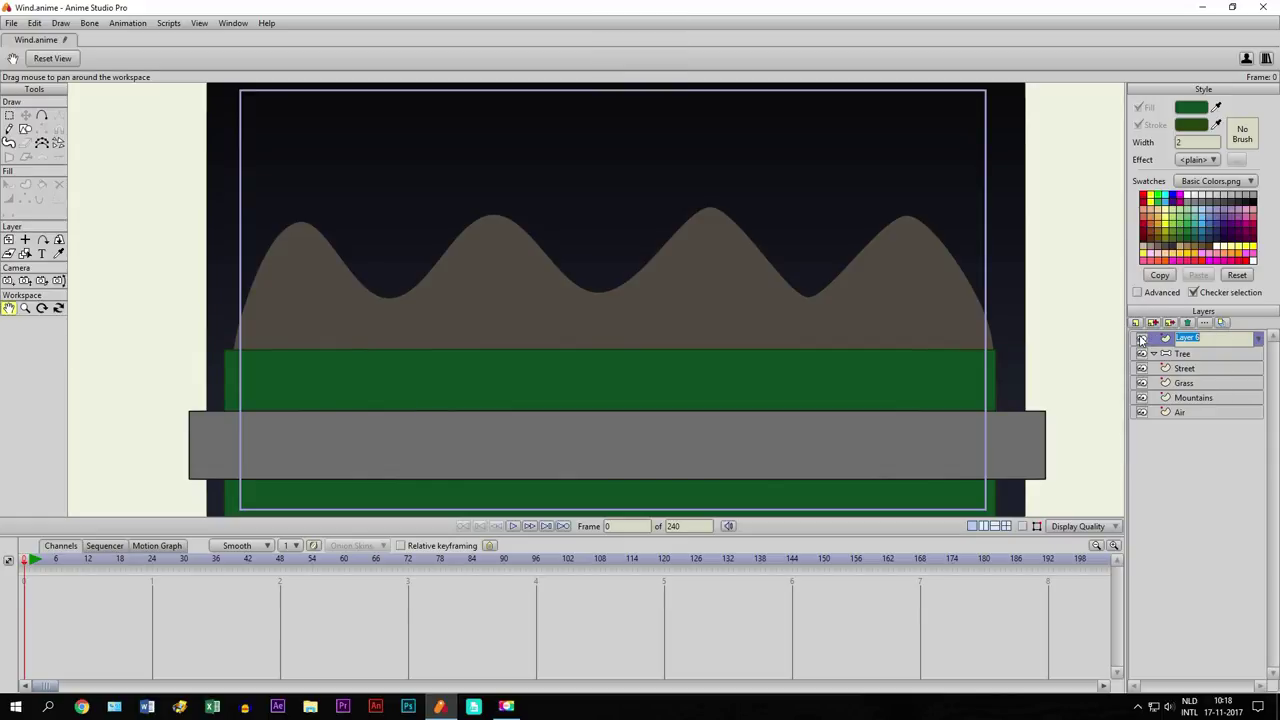
{"action": "key", "text": "Caps_Lock"}
{"action": "type", "text": "T"}
{"action": "key", "text": "Caps_Lock"}
{"action": "type", "text": "re"}
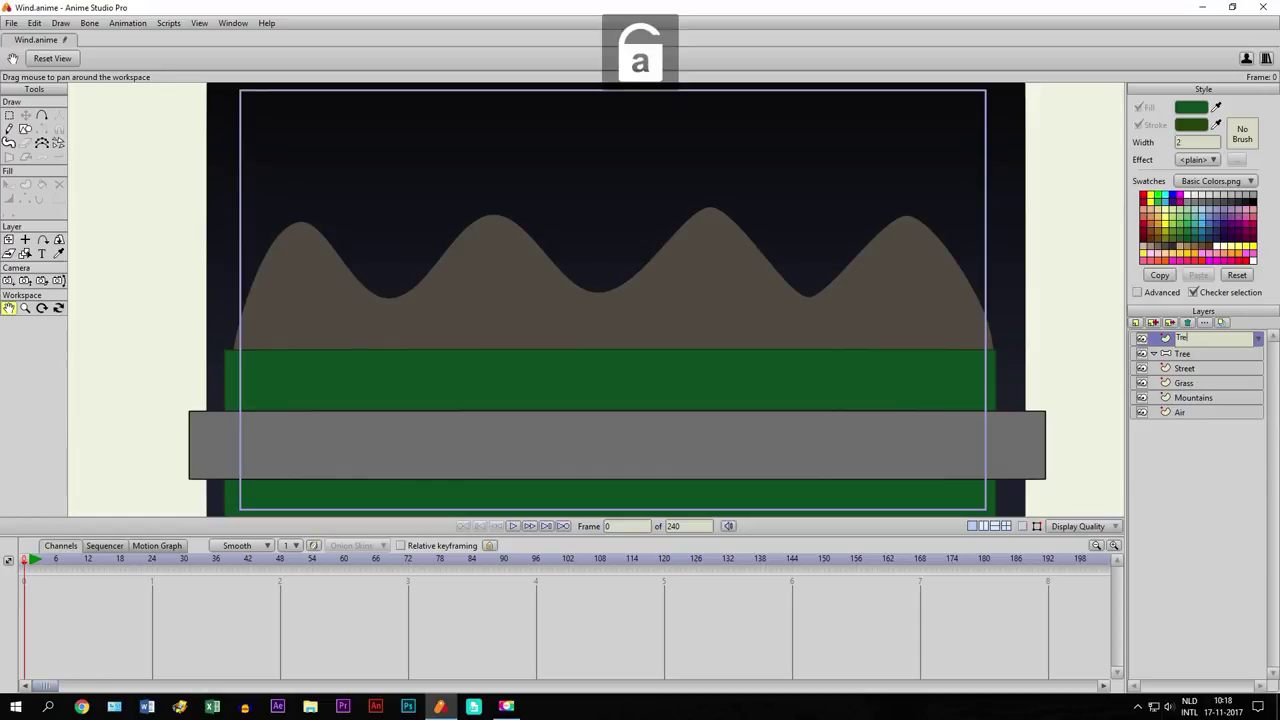
{"action": "type", "text": "e"}
{"action": "key", "text": "Return"}
{"action": "left_click_drag", "start_coordinate": [1142, 340], "coordinate": [1184, 366]}
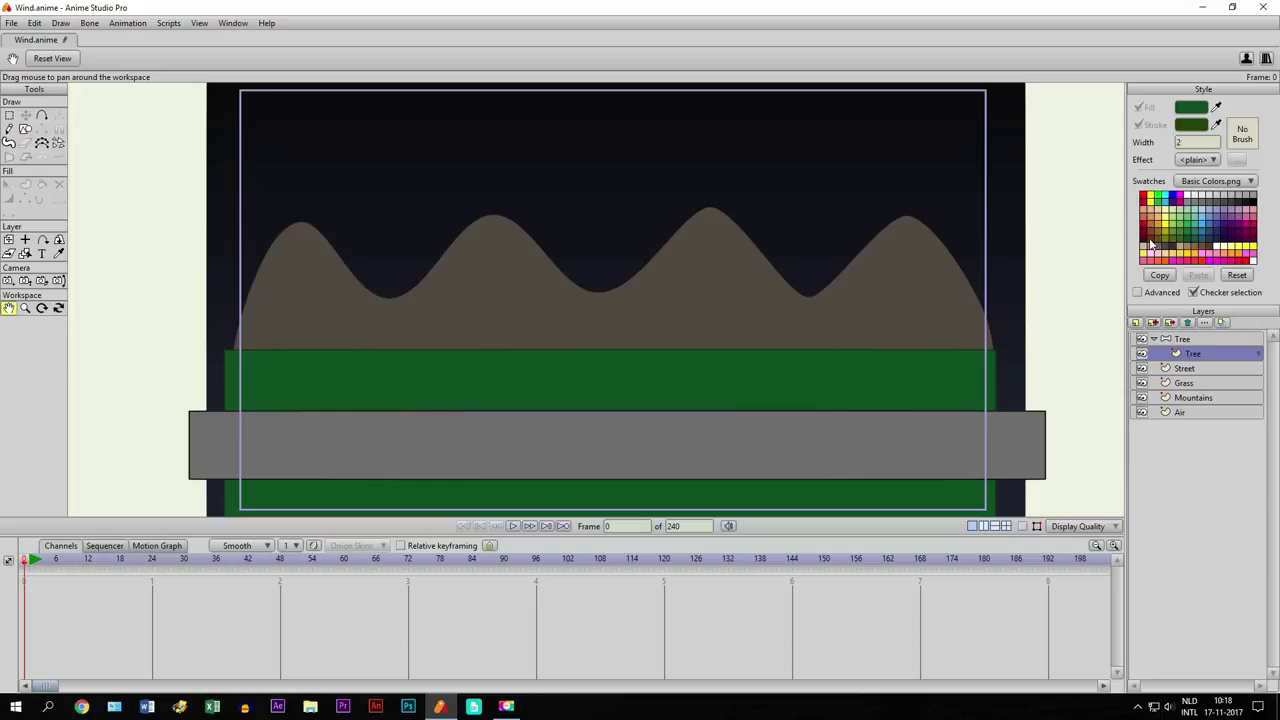
Choose the Add Point tool with a brown fill and a dark brown stroke, #381A08
{"action": "left_click", "coordinate": [41, 116]}
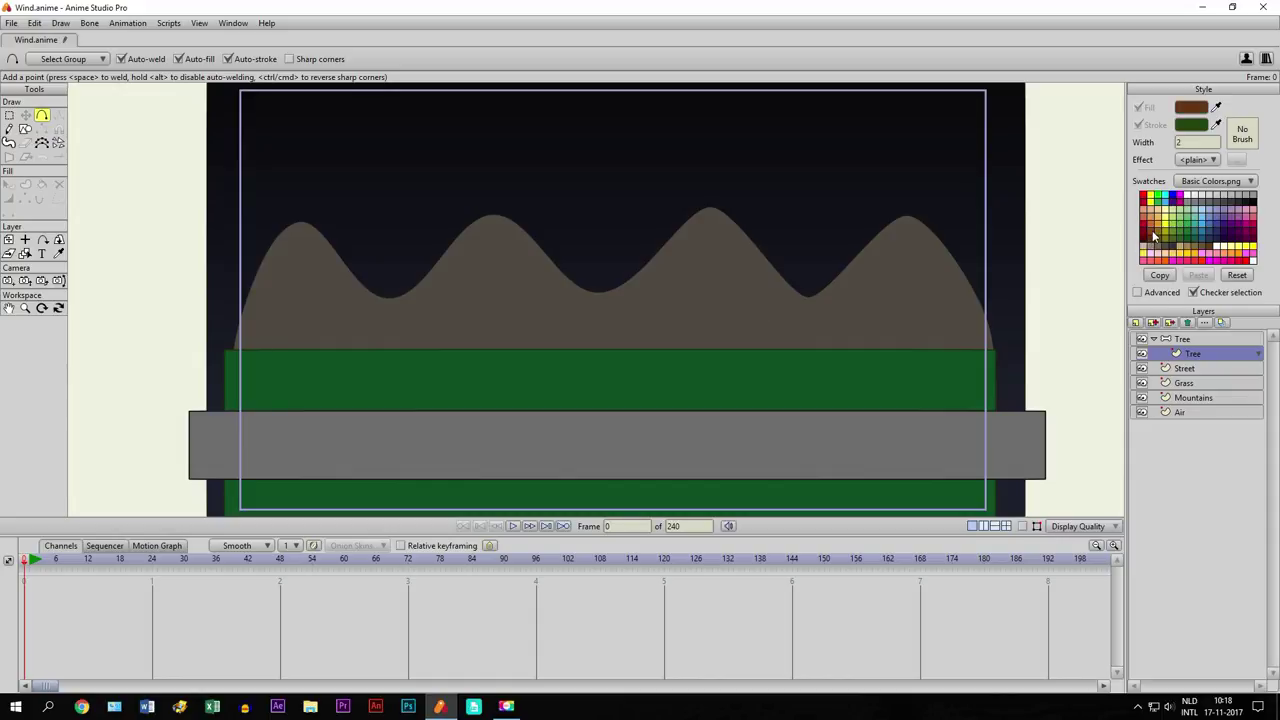
{"action": "left_click", "coordinate": [1182, 131]}
{"action": "mouse_move", "coordinate": [1021, 228]}
{"action": "left_mouse_down"}
{"action": "mouse_move", "coordinate": [1020, 257]}
{"action": "mouse_move", "coordinate": [980, 224]}
{"action": "left_mouse_up"}
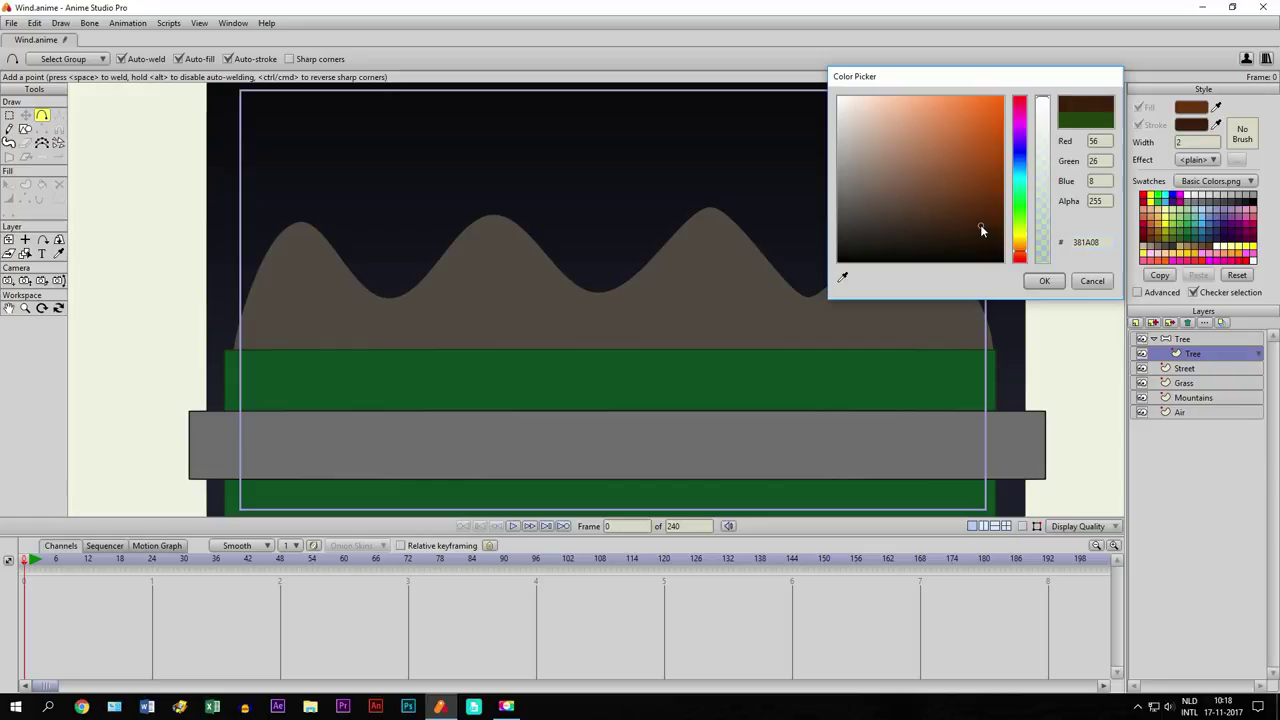
{"action": "left_click", "coordinate": [1040, 281]}
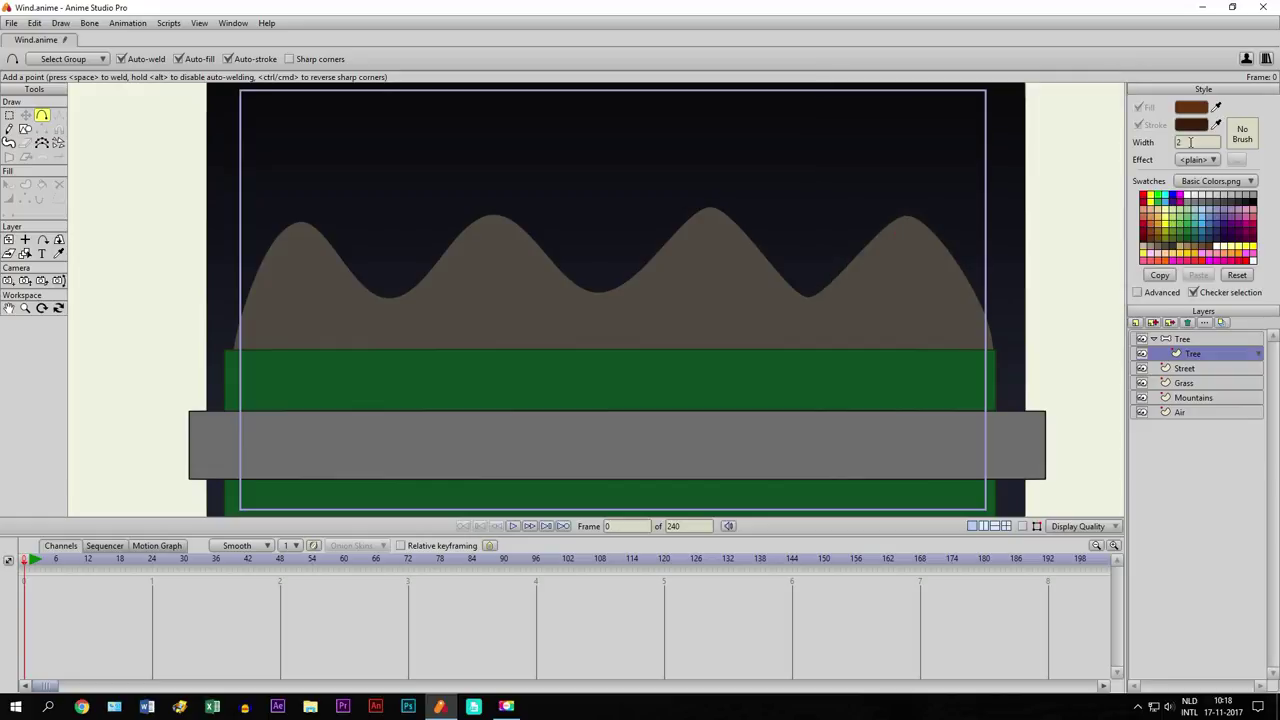
Draw a closed tree trunk outline with the Add Point tool, rising from a wide base on the grass strip to mountain height
{"action": "left_click", "coordinate": [9, 307]}
{"action": "left_click_drag", "start_coordinate": [380, 394], "coordinate": [520, 378]}
{"action": "scroll", "coordinate": [520, 378], "scroll_direction": "up", "scroll_amount": 1}
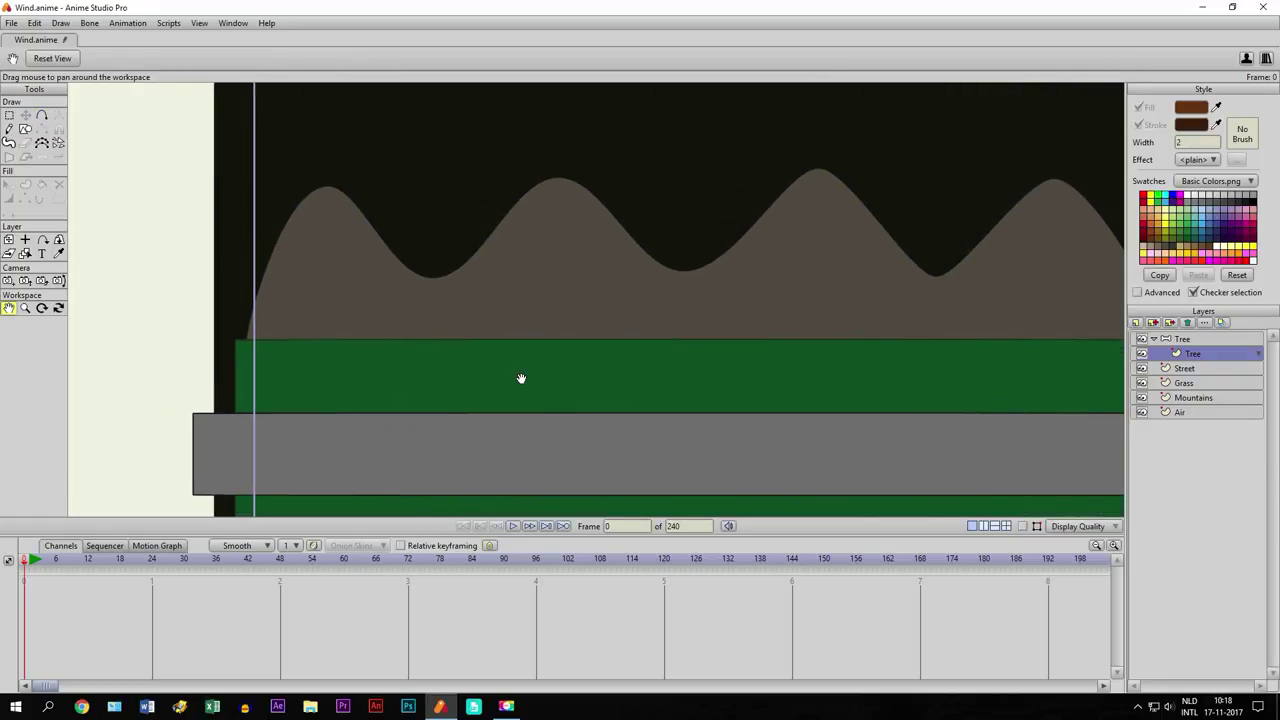
{"action": "scroll", "coordinate": [520, 378], "scroll_direction": "up", "scroll_amount": 1}
{"action": "left_click", "coordinate": [42, 116]}
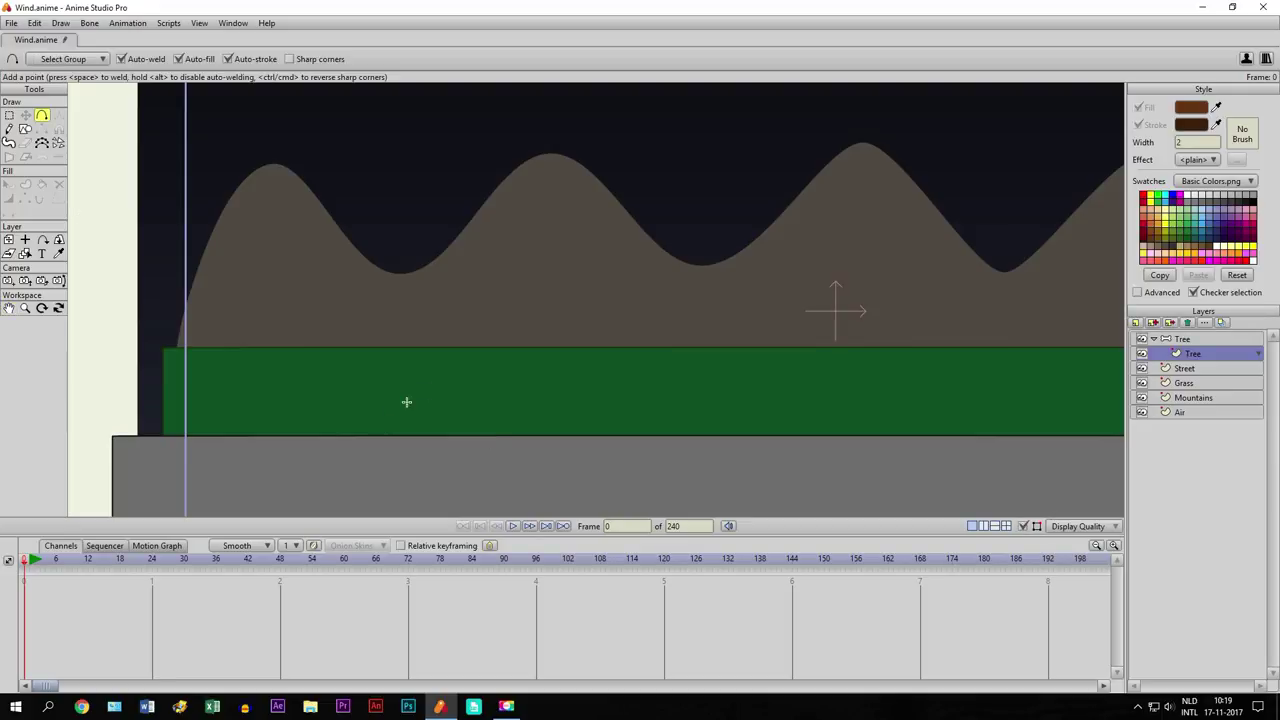
{"action": "left_click_drag", "start_coordinate": [416, 421], "coordinate": [472, 197]}
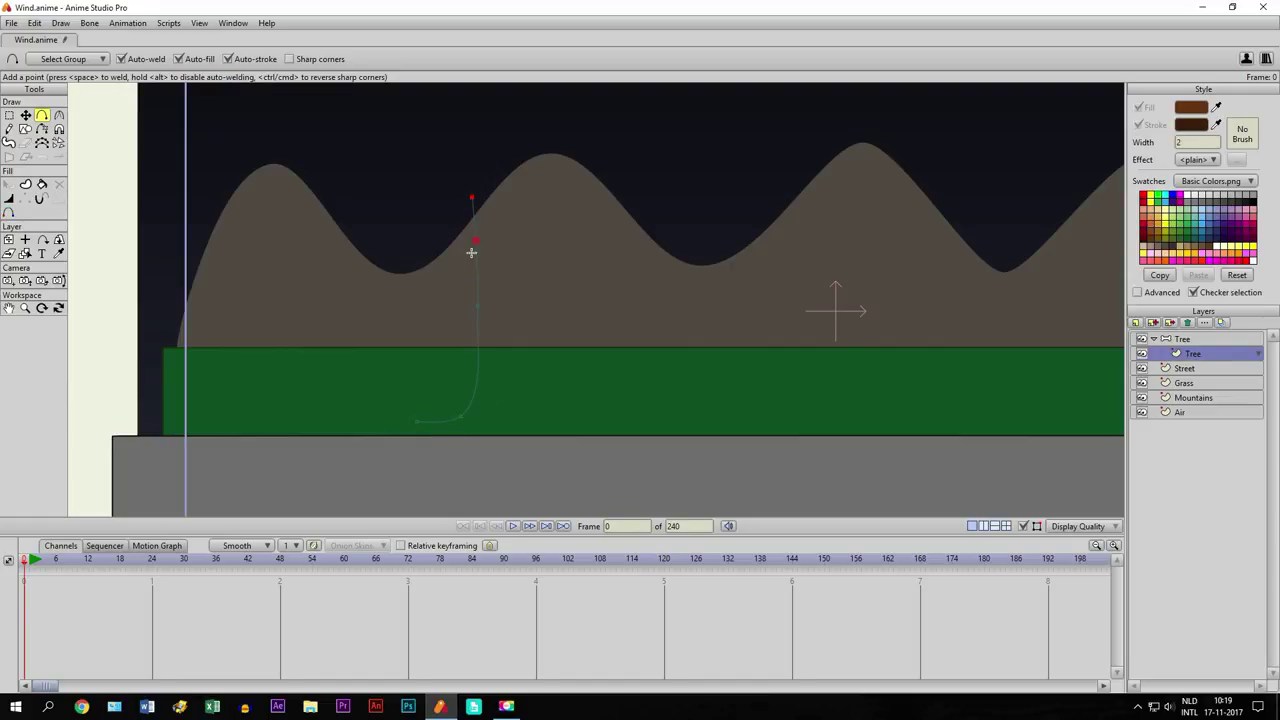
{"action": "left_click_drag", "start_coordinate": [477, 253], "coordinate": [523, 197]}
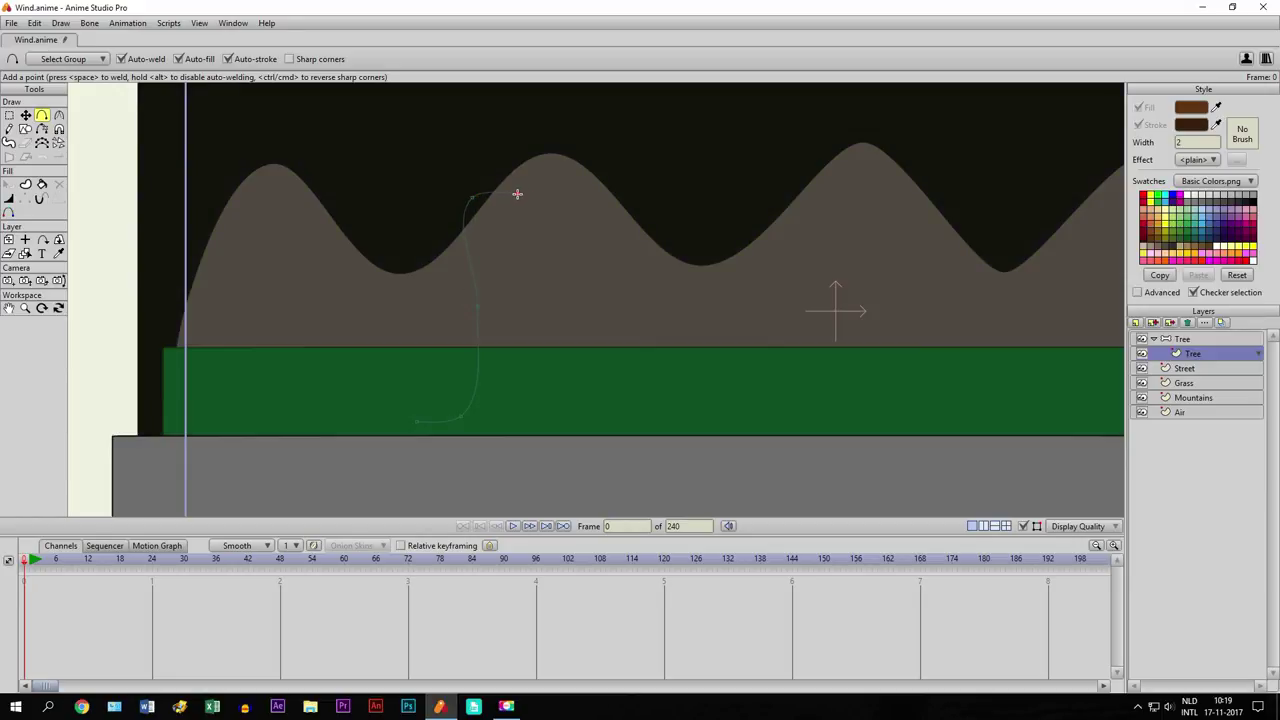
{"action": "mouse_move", "coordinate": [516, 195]}
{"action": "left_mouse_down"}
{"action": "mouse_move", "coordinate": [504, 305]}
{"action": "mouse_move", "coordinate": [474, 307]}
{"action": "mouse_move", "coordinate": [504, 311]}
{"action": "mouse_move", "coordinate": [511, 415]}
{"action": "mouse_move", "coordinate": [549, 420]}
{"action": "mouse_move", "coordinate": [416, 421]}
{"action": "left_mouse_up"}
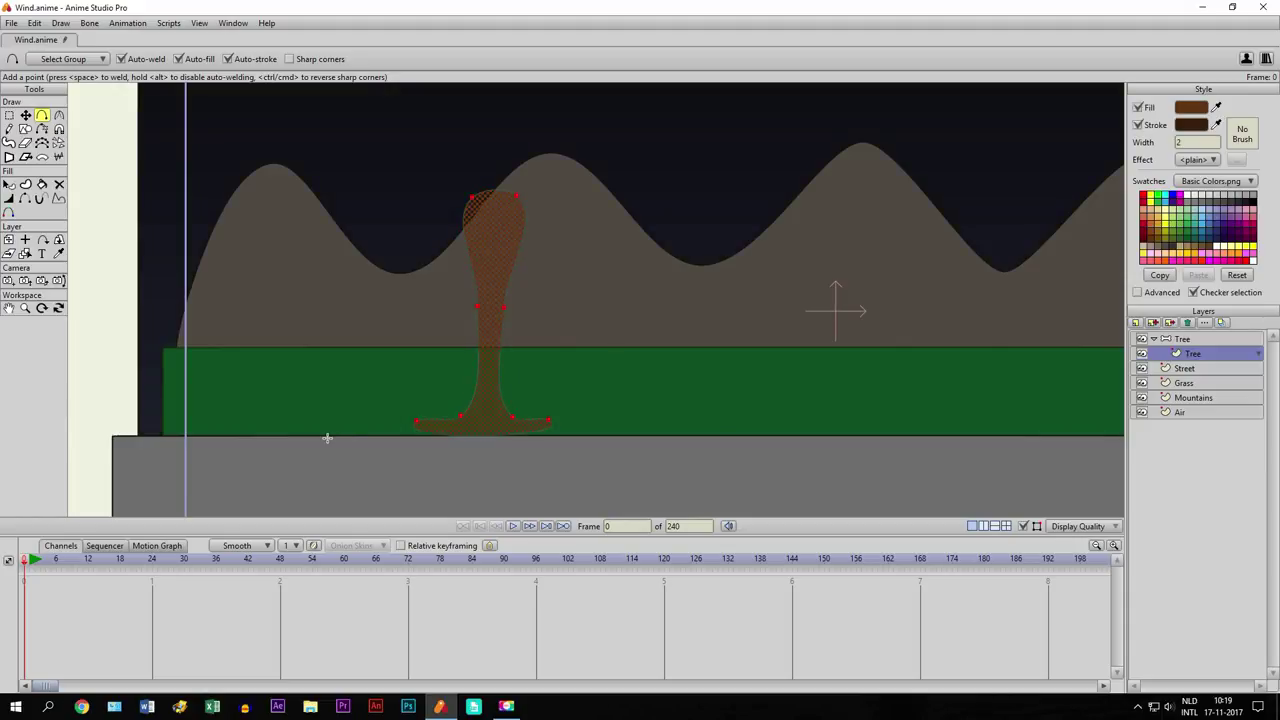
Select the two top points of the trunk and set their curvature to 0 to square off the top
{"action": "left_click", "coordinate": [25, 115]}
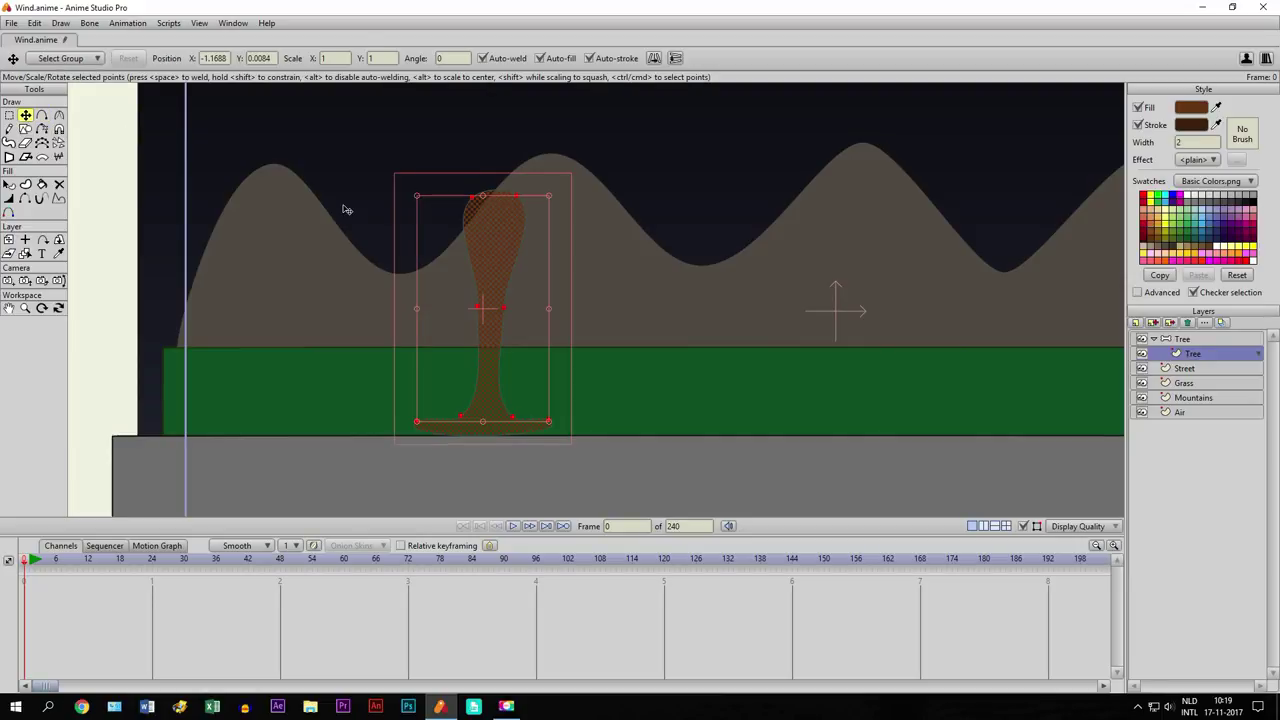
{"action": "left_click", "coordinate": [9, 115]}
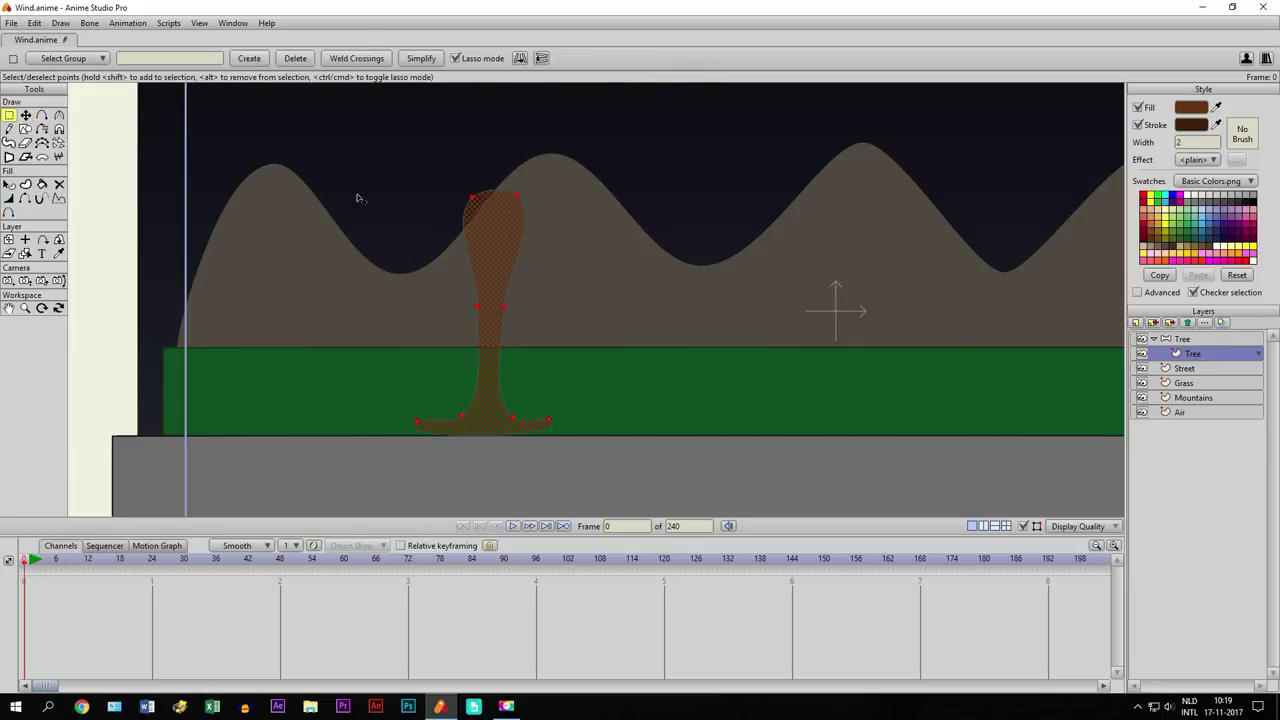
{"action": "left_click_drag", "start_coordinate": [423, 194], "coordinate": [556, 215]}
{"action": "left_click", "coordinate": [462, 58]}
{"action": "left_click_drag", "start_coordinate": [437, 154], "coordinate": [574, 236]}
{"action": "left_click", "coordinate": [59, 115]}
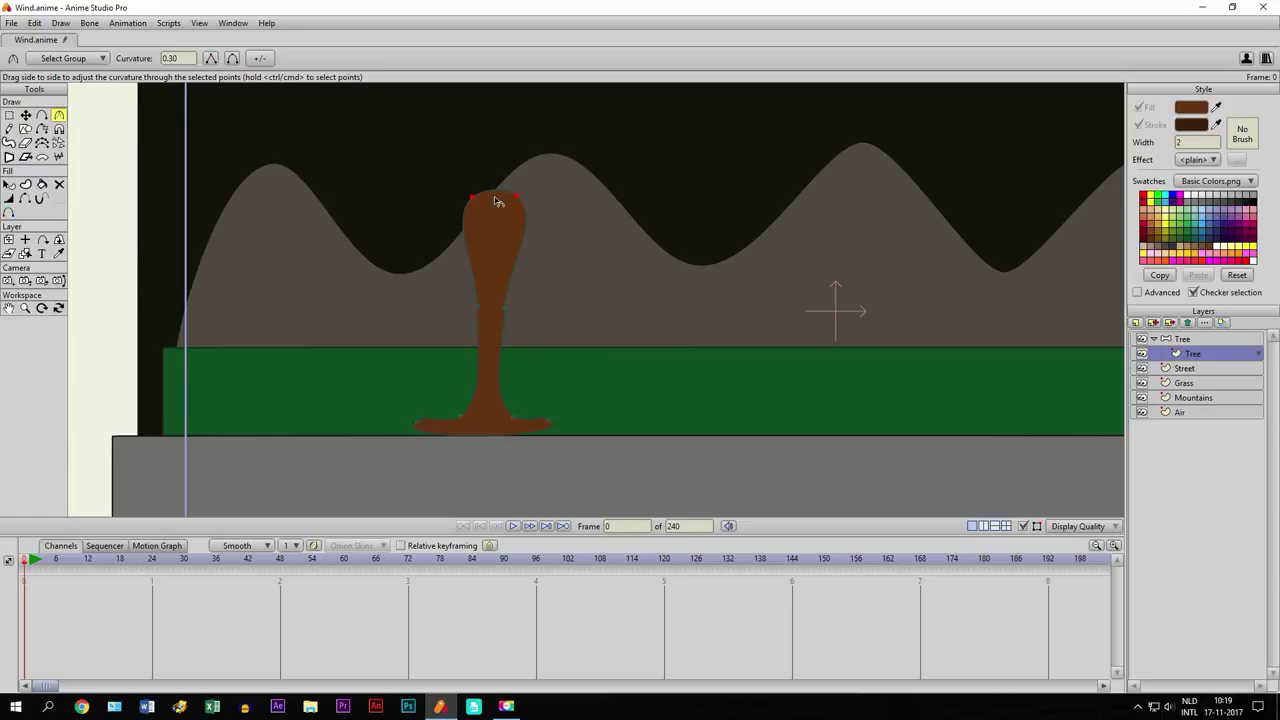
{"action": "left_click_drag", "start_coordinate": [497, 202], "coordinate": [110, 202]}
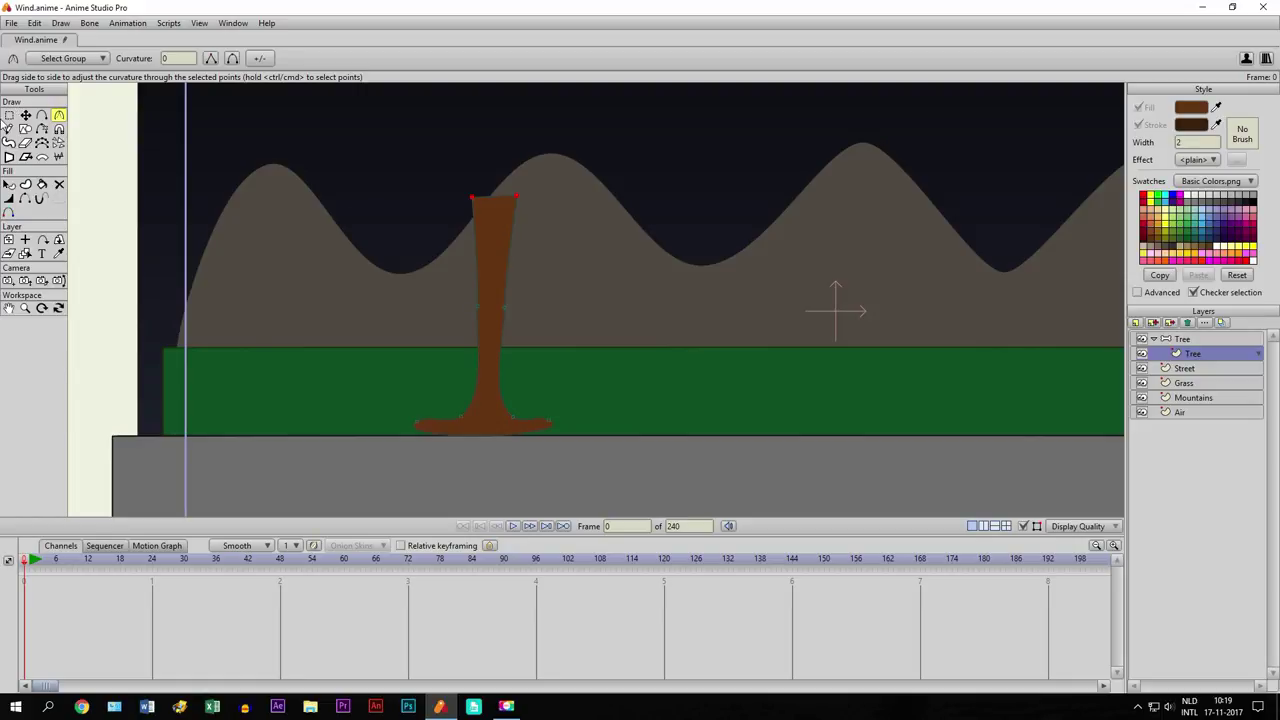
Select the two outer end points of the trunk's base and set their curvature to 0
{"action": "left_click", "coordinate": [9, 116]}
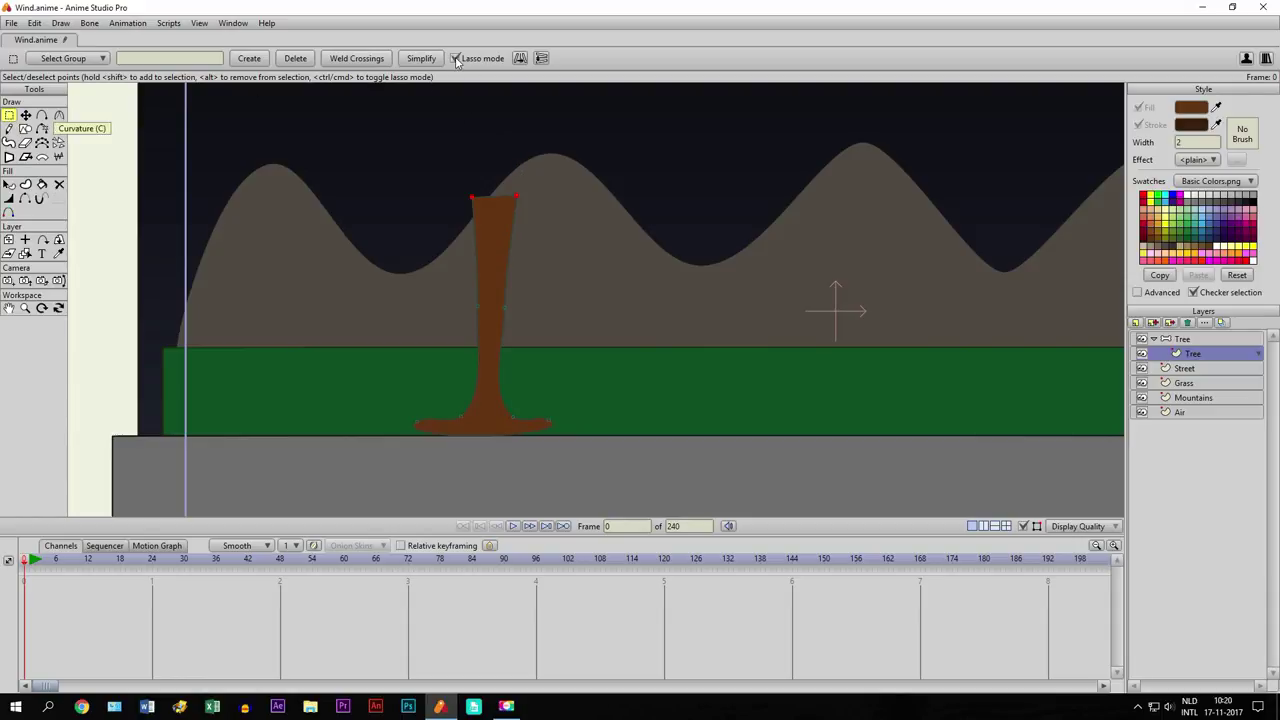
{"action": "left_click", "coordinate": [412, 403]}
{"action": "mouse_move", "coordinate": [403, 399]}
{"action": "left_mouse_down"}
{"action": "mouse_move", "coordinate": [434, 457]}
{"action": "mouse_move", "coordinate": [571, 449]}
{"action": "mouse_move", "coordinate": [582, 433]}
{"action": "left_mouse_up"}
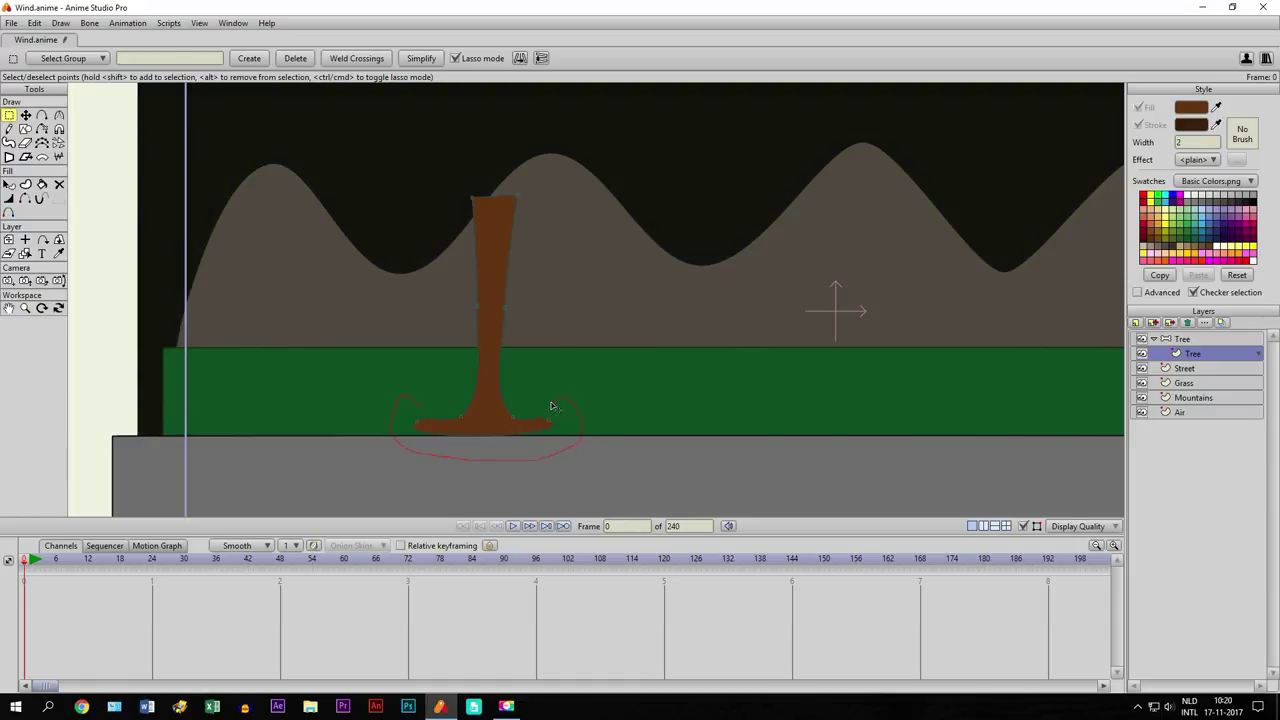
{"action": "mouse_move", "coordinate": [489, 451]}
{"action": "left_mouse_down"}
{"action": "mouse_move", "coordinate": [449, 450]}
{"action": "mouse_move", "coordinate": [405, 396]}
{"action": "left_mouse_up"}
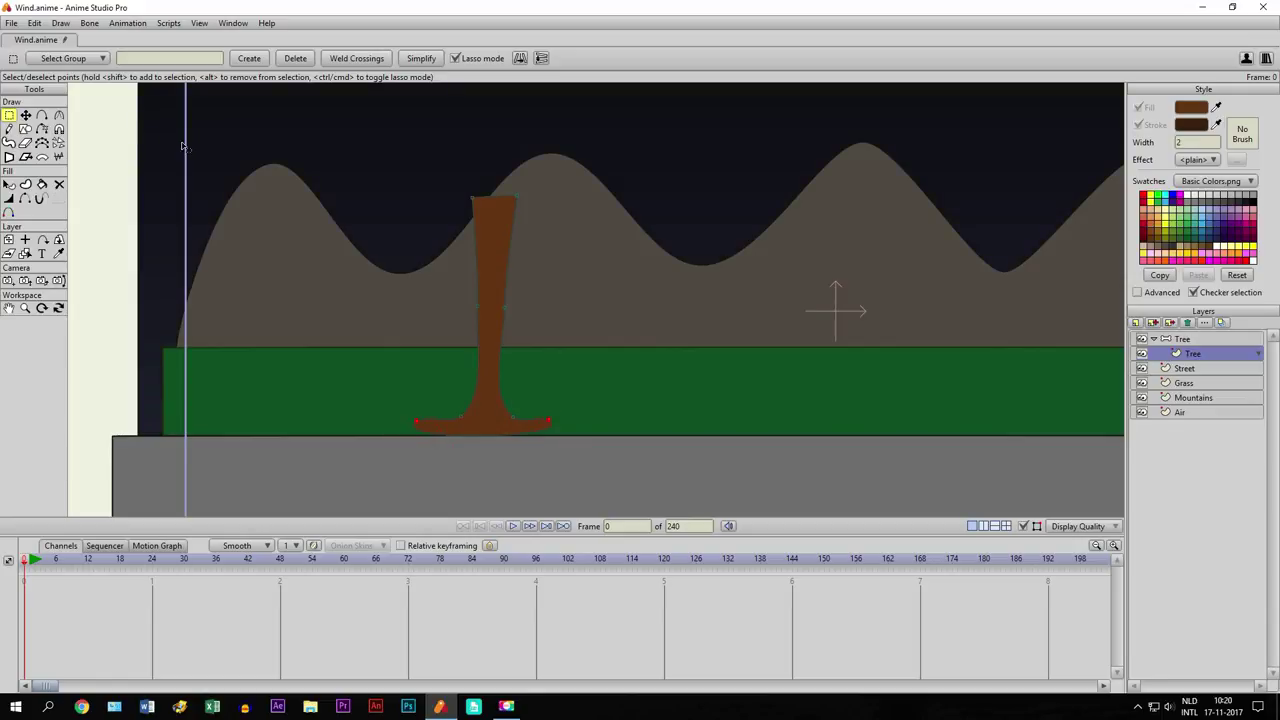
{"action": "left_click", "coordinate": [59, 115]}
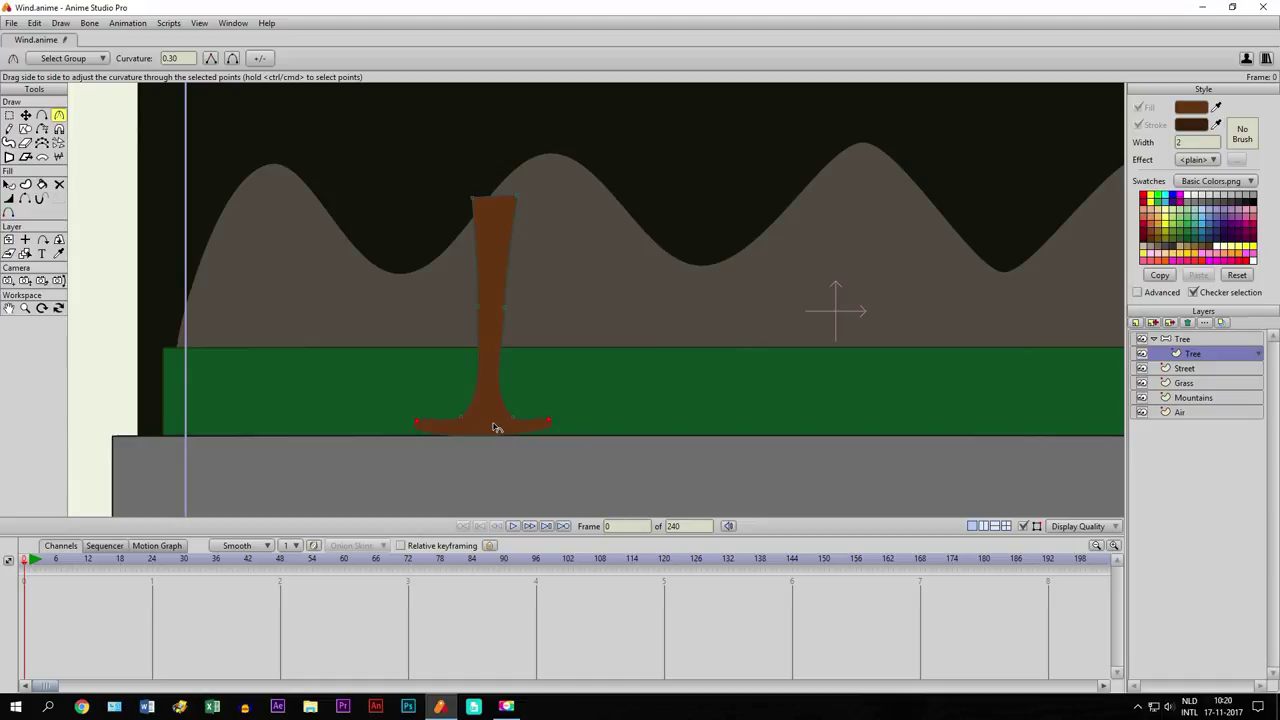
{"action": "left_click_drag", "start_coordinate": [505, 422], "coordinate": [77, 470]}
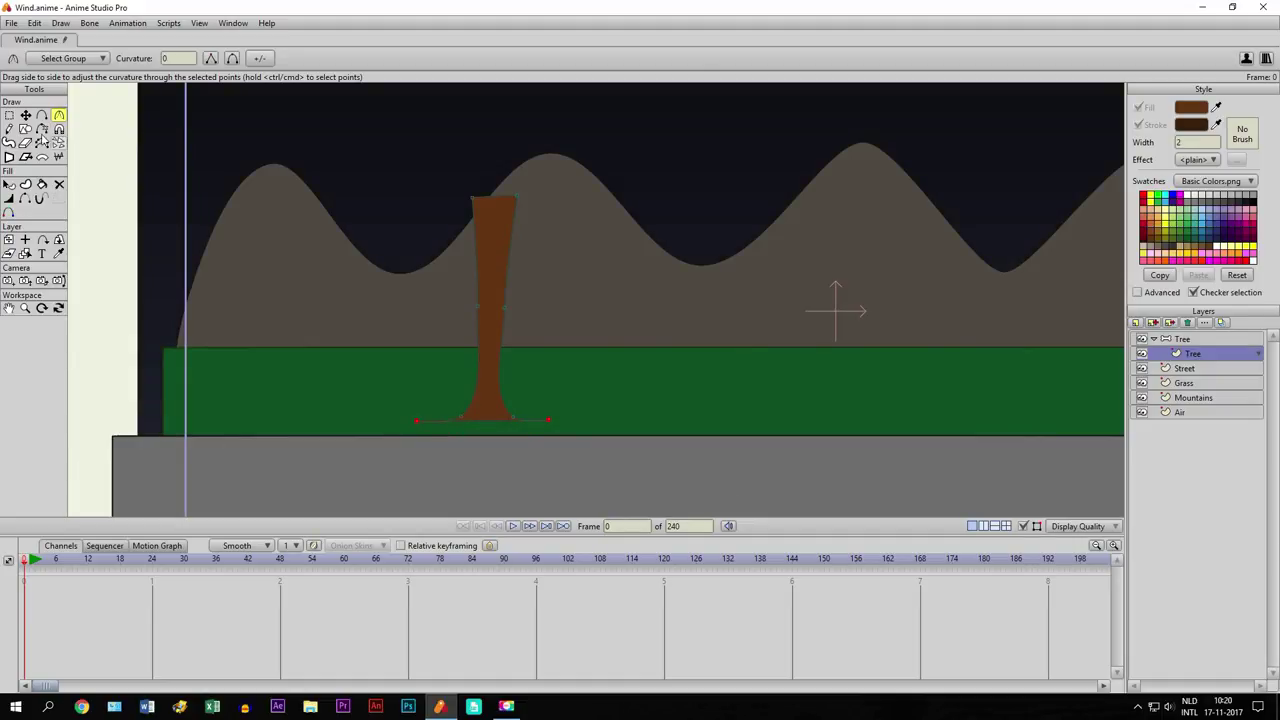
Move the trunk base's end points down and slightly inward, to about X -1.36, Y -0.40 and X -0.95, Y -0.39
{"action": "left_click", "coordinate": [25, 115]}
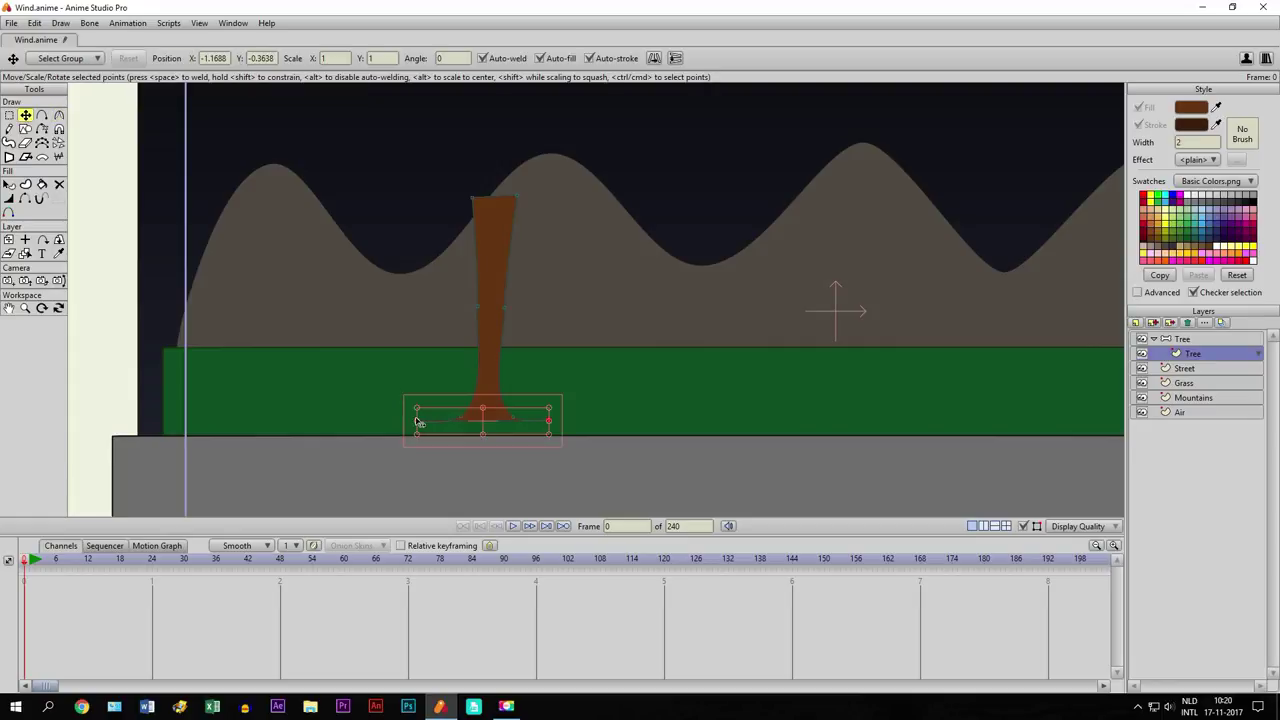
{"action": "left_click", "coordinate": [417, 421]}
{"action": "left_click_drag", "start_coordinate": [560, 431], "coordinate": [546, 438]}
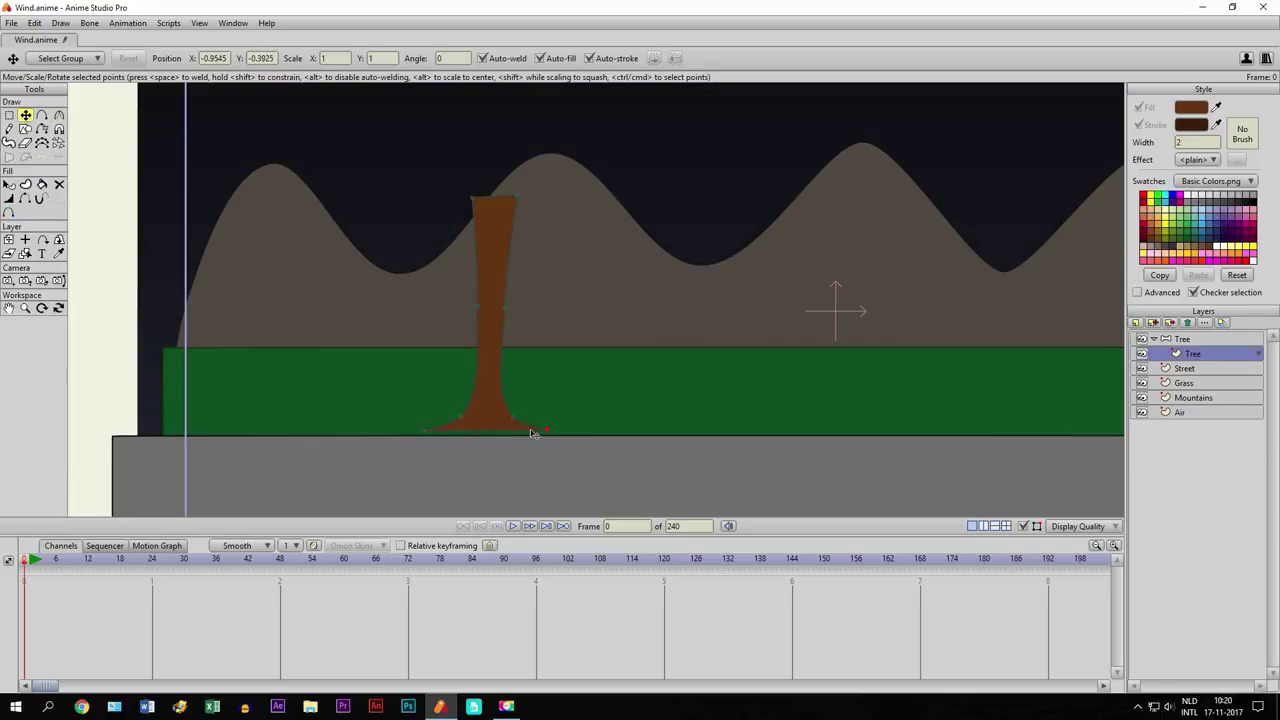
{"action": "left_click", "coordinate": [423, 435]}
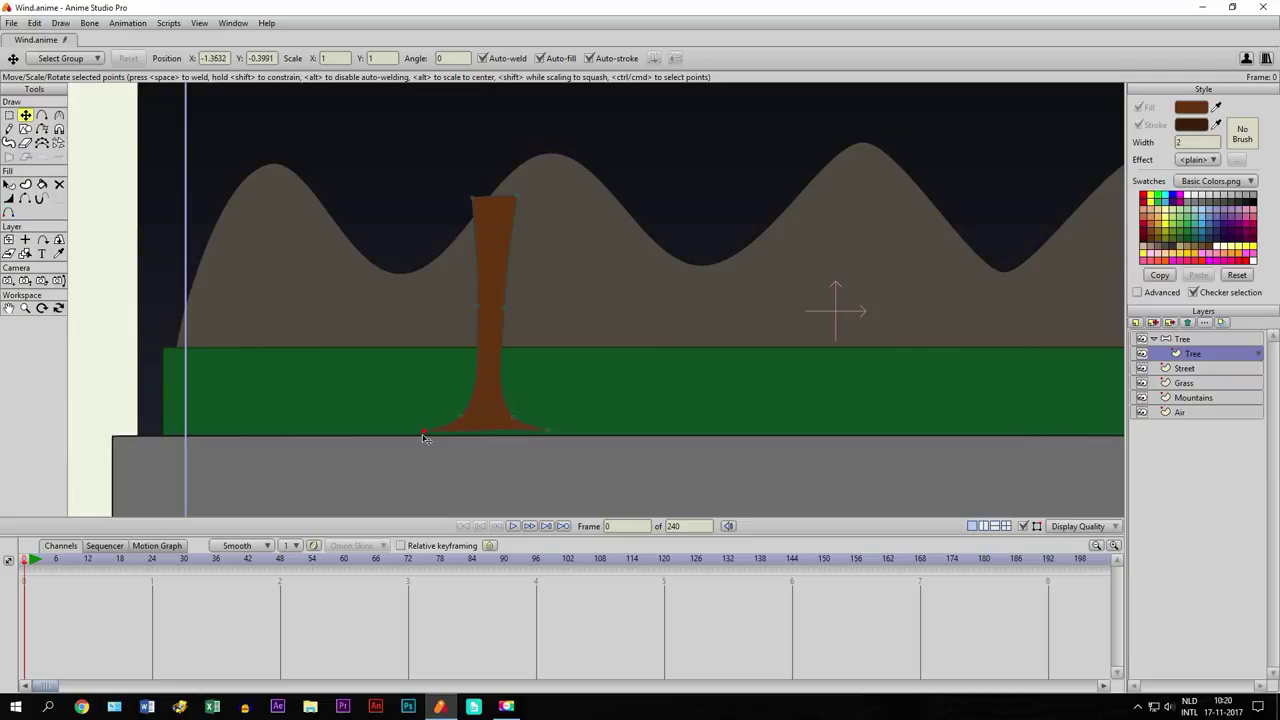
Slim the trunk by moving its lower, middle and top points closer together, with the top points at about X -1.20 and -1.13
{"action": "left_click", "coordinate": [476, 418]}
{"action": "left_click", "coordinate": [500, 307]}
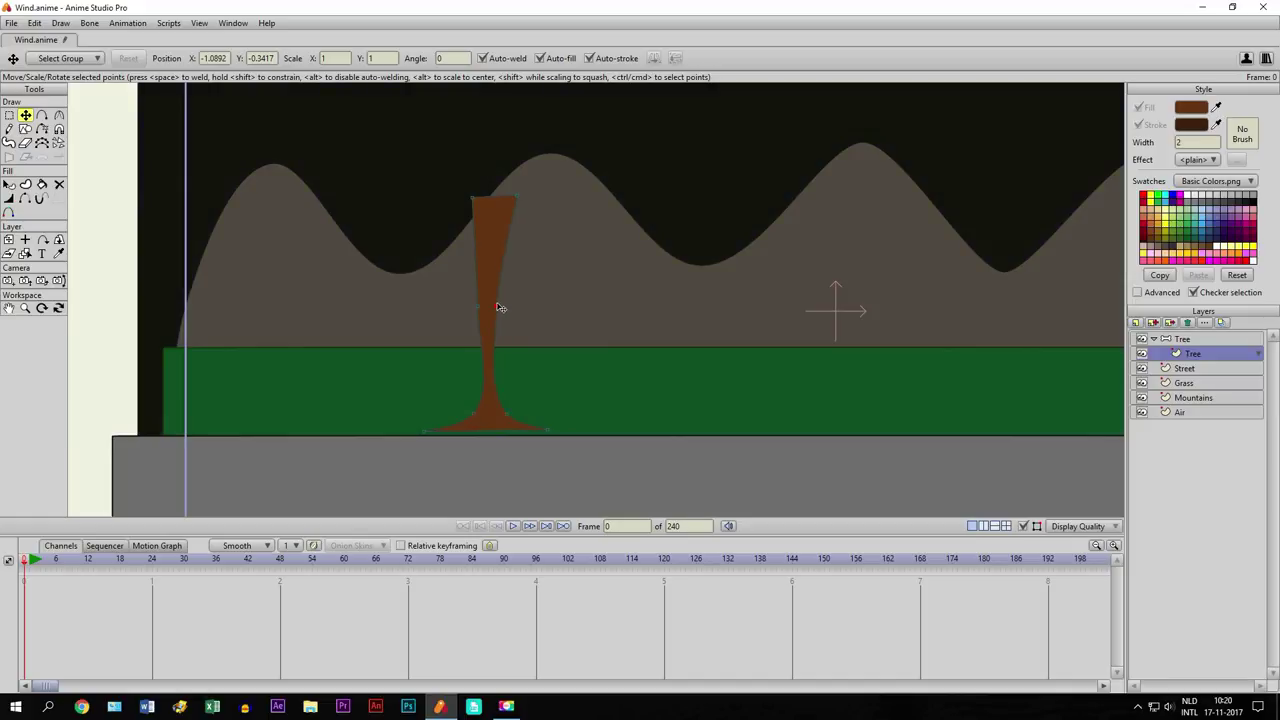
{"action": "left_click_drag", "start_coordinate": [514, 199], "coordinate": [494, 201]}
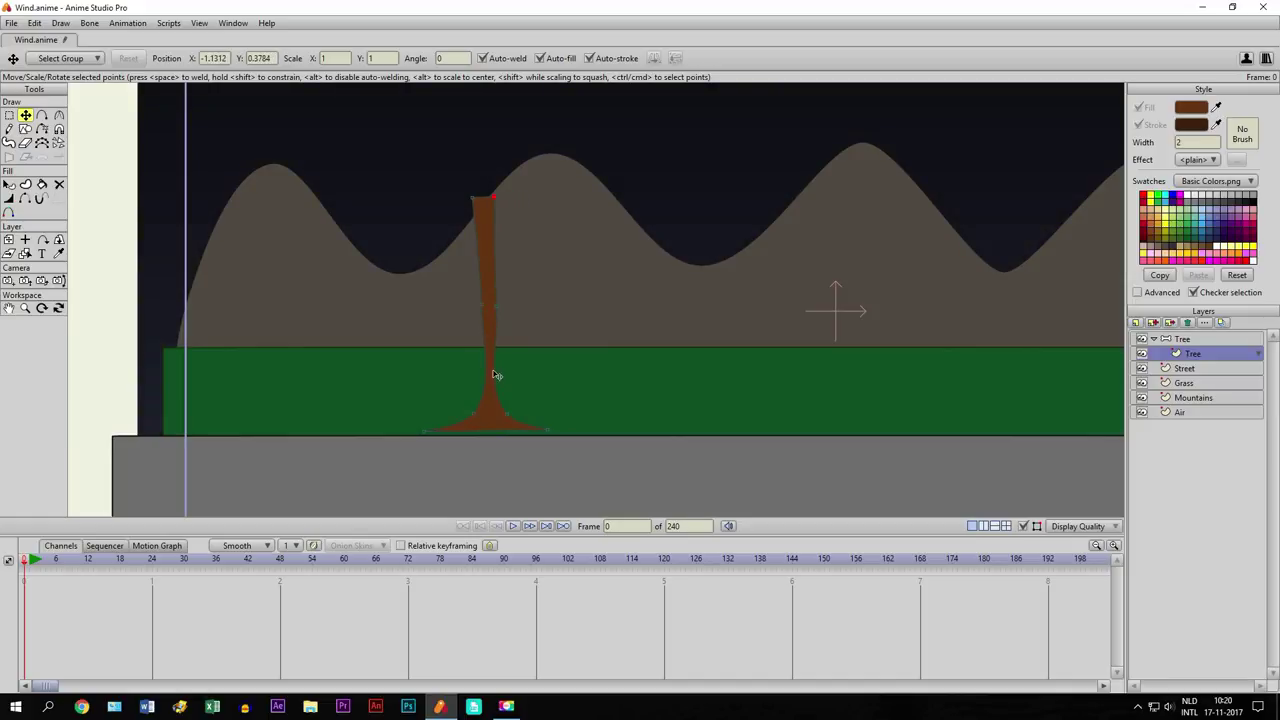
{"action": "left_click", "coordinate": [477, 200]}
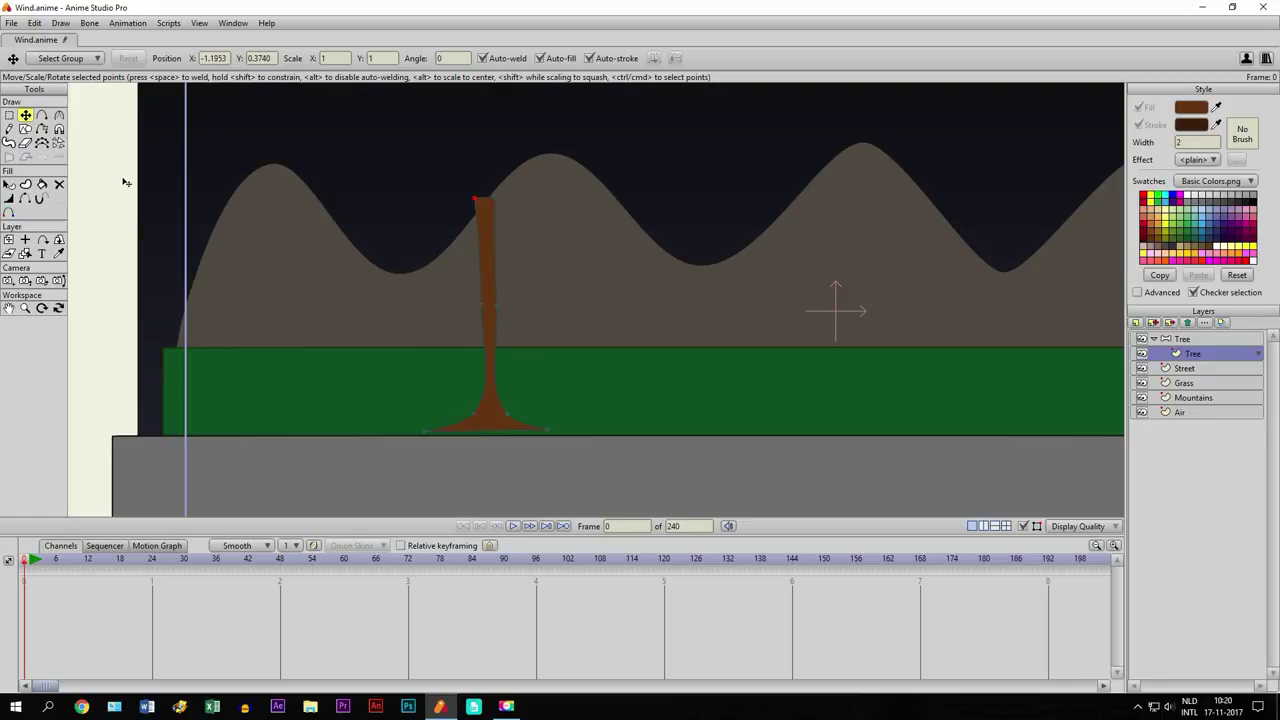
Reduce the curvature of the two points where the trunk meets its flared base to about 0.19
{"action": "left_click", "coordinate": [59, 115]}
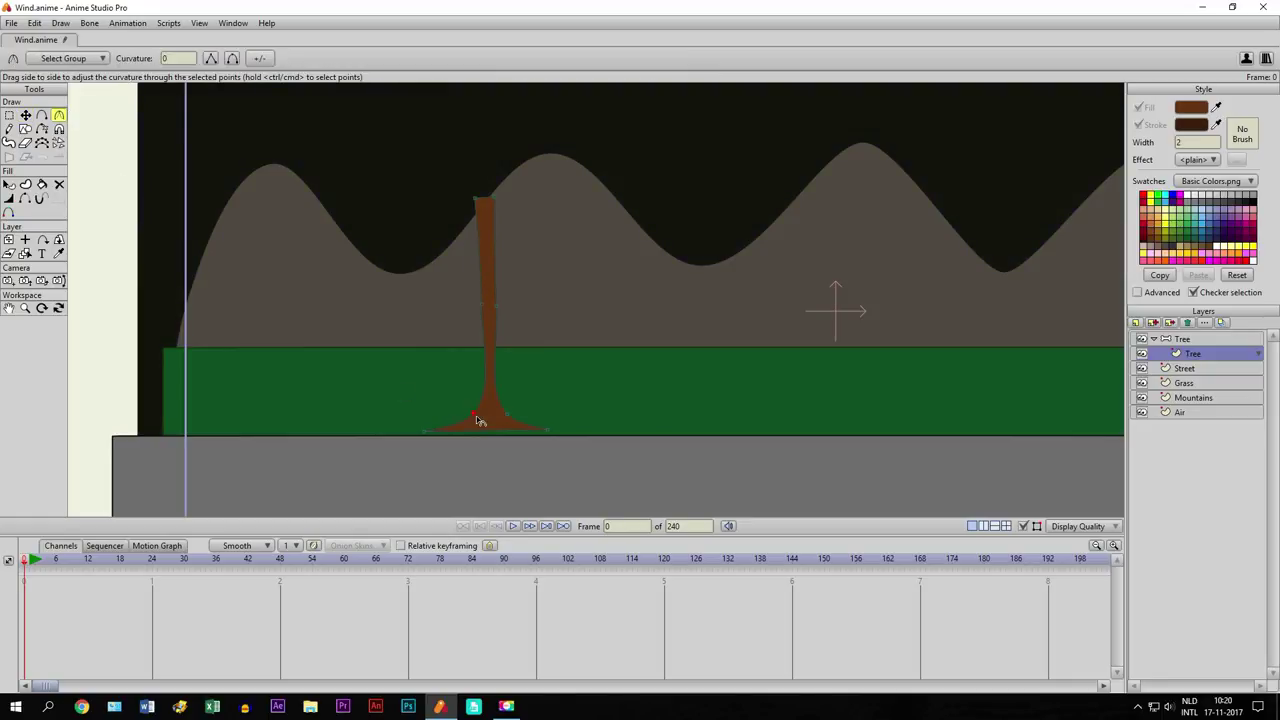
{"action": "left_click", "coordinate": [473, 414]}
{"action": "left_click", "coordinate": [505, 425]}
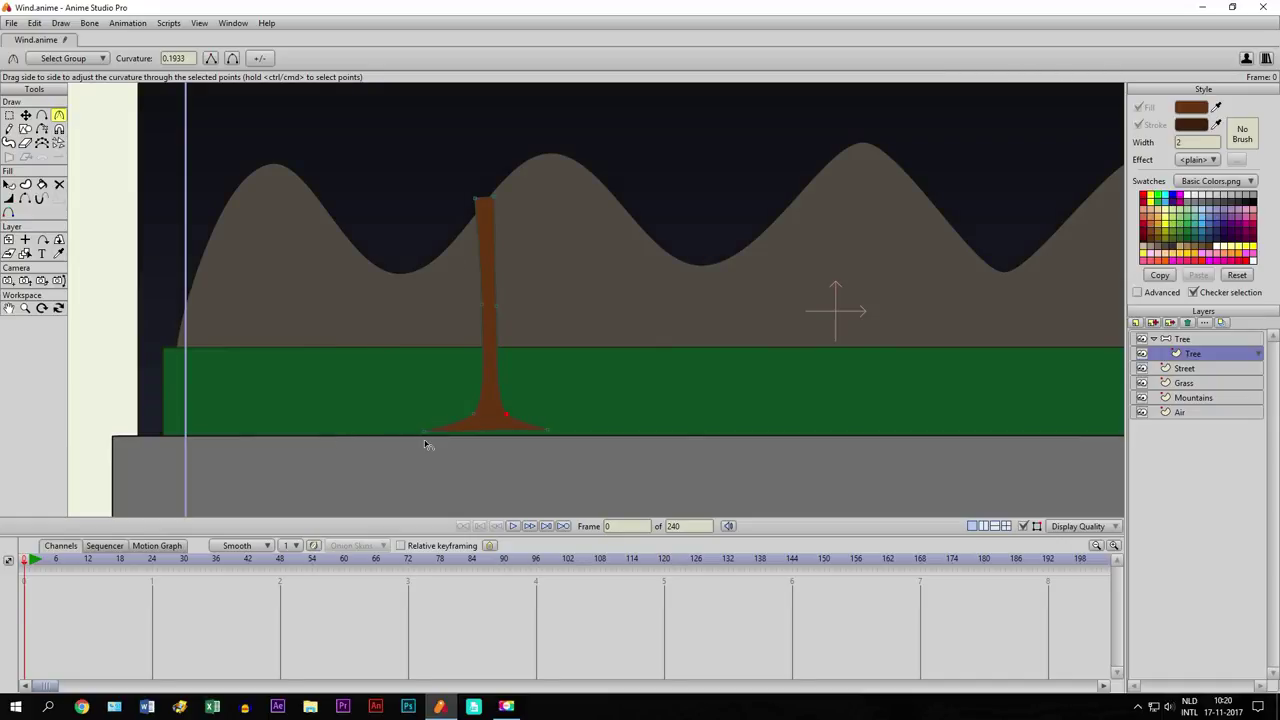
Move the left end point of the trunk's base inward to about X -1.33, Y -0.40
{"action": "left_click", "coordinate": [424, 433]}
{"action": "key", "text": "t"}
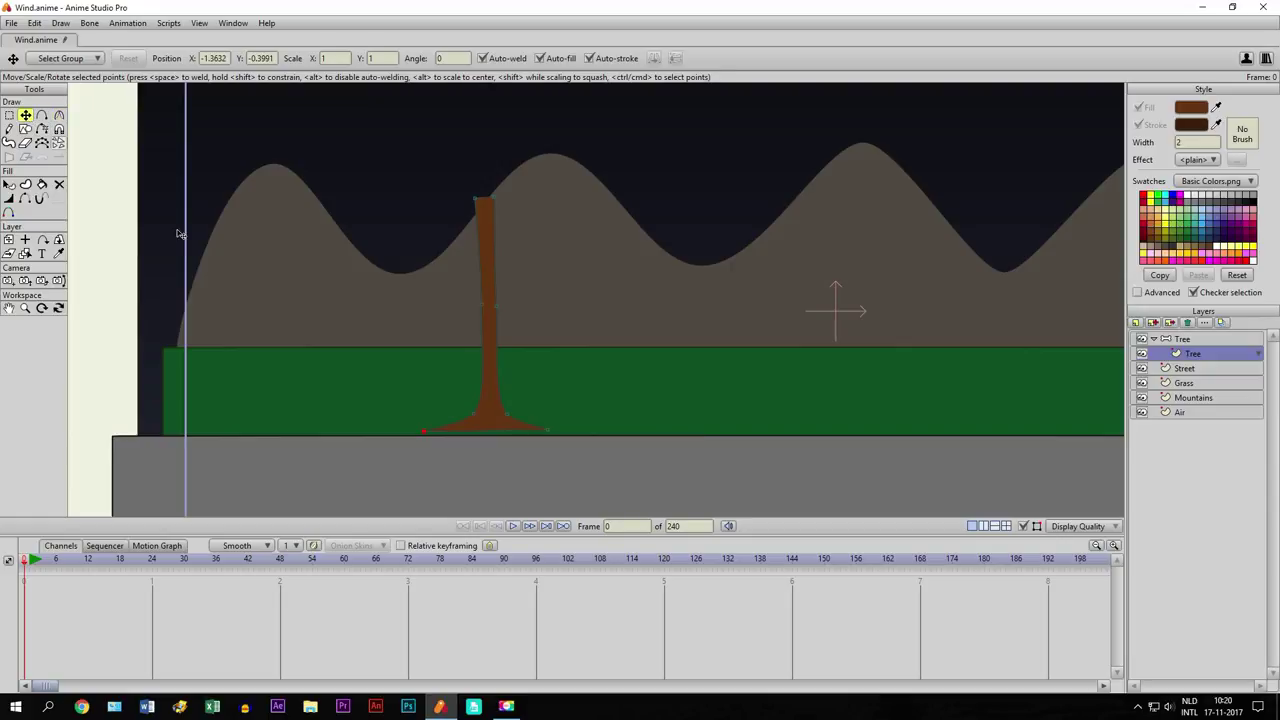
{"action": "left_click_drag", "start_coordinate": [430, 428], "coordinate": [452, 429]}
{"action": "scroll", "coordinate": [516, 380], "scroll_direction": "down", "scroll_amount": 3}
{"action": "scroll", "coordinate": [516, 380], "scroll_direction": "up", "scroll_amount": 3}
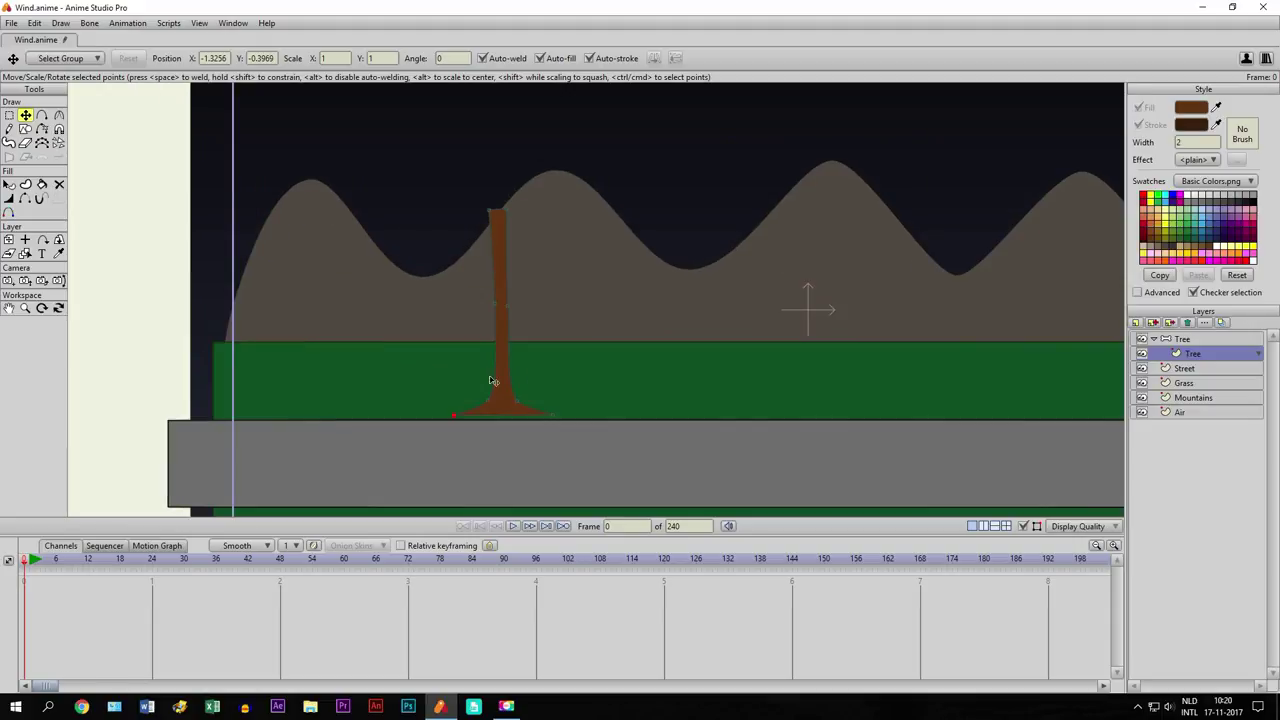
Choose the Blob Brush with a dark green fill and a darker green stroke for the tree's foliage
{"action": "left_click", "coordinate": [8, 309]}
{"action": "left_click_drag", "start_coordinate": [394, 343], "coordinate": [424, 386]}
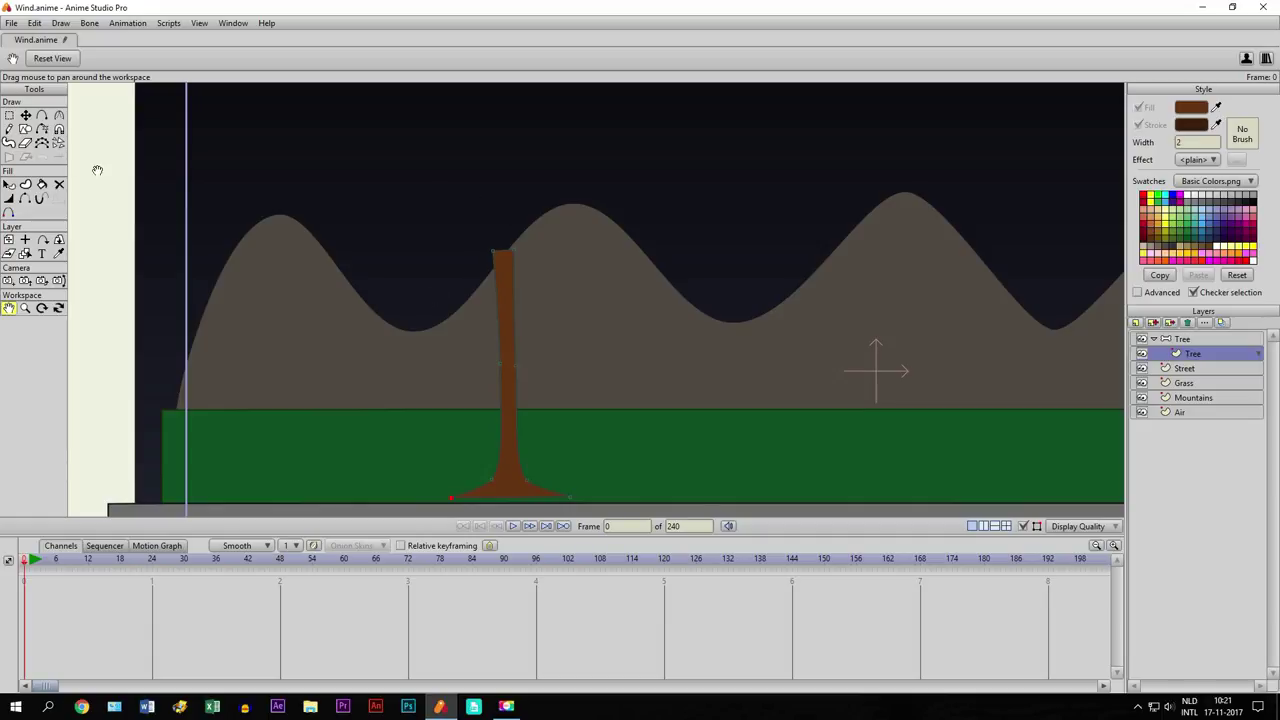
{"action": "left_click", "coordinate": [8, 143]}
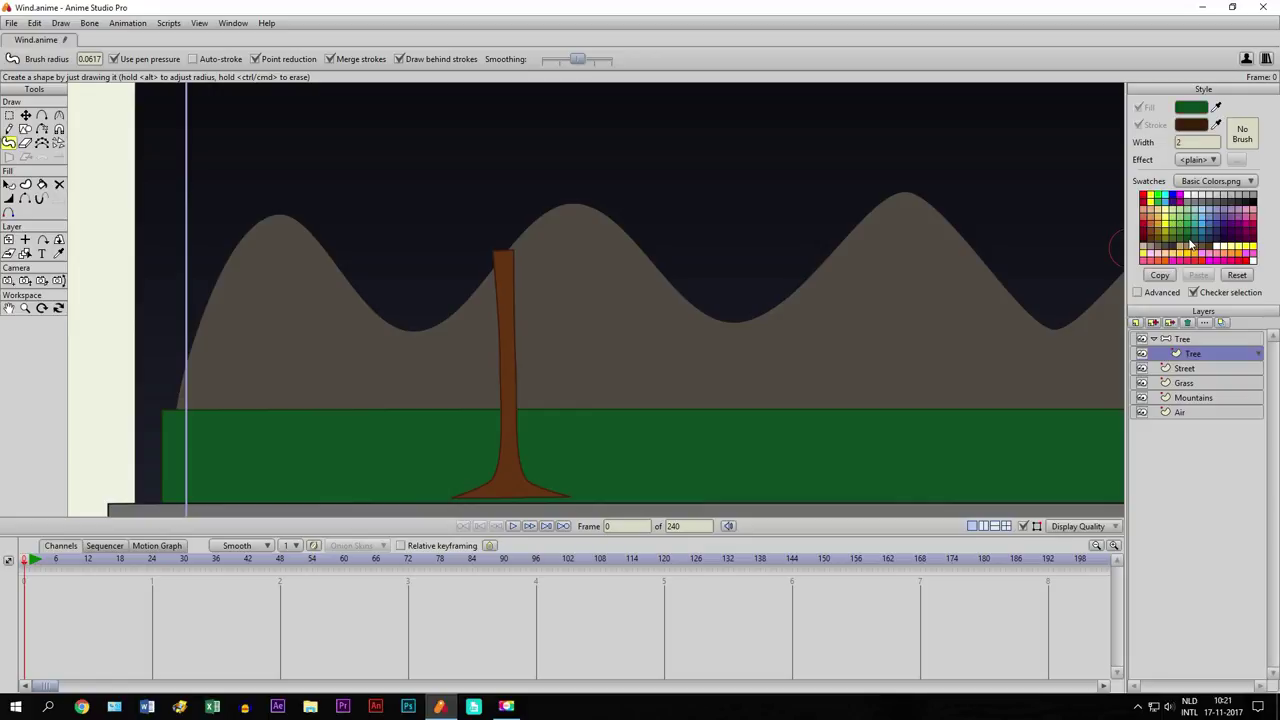
{"action": "left_click", "coordinate": [1190, 125]}
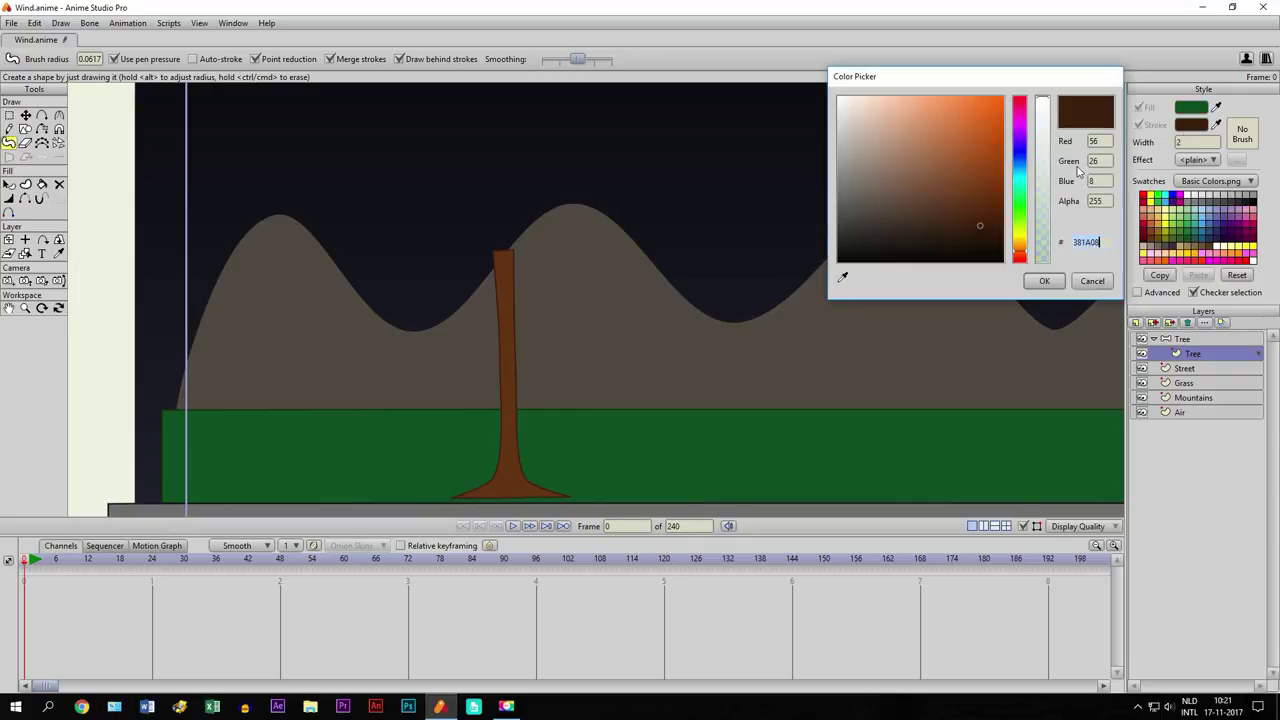
{"action": "left_click", "coordinate": [1020, 218]}
{"action": "left_click", "coordinate": [986, 233]}
{"action": "left_click", "coordinate": [1046, 283]}
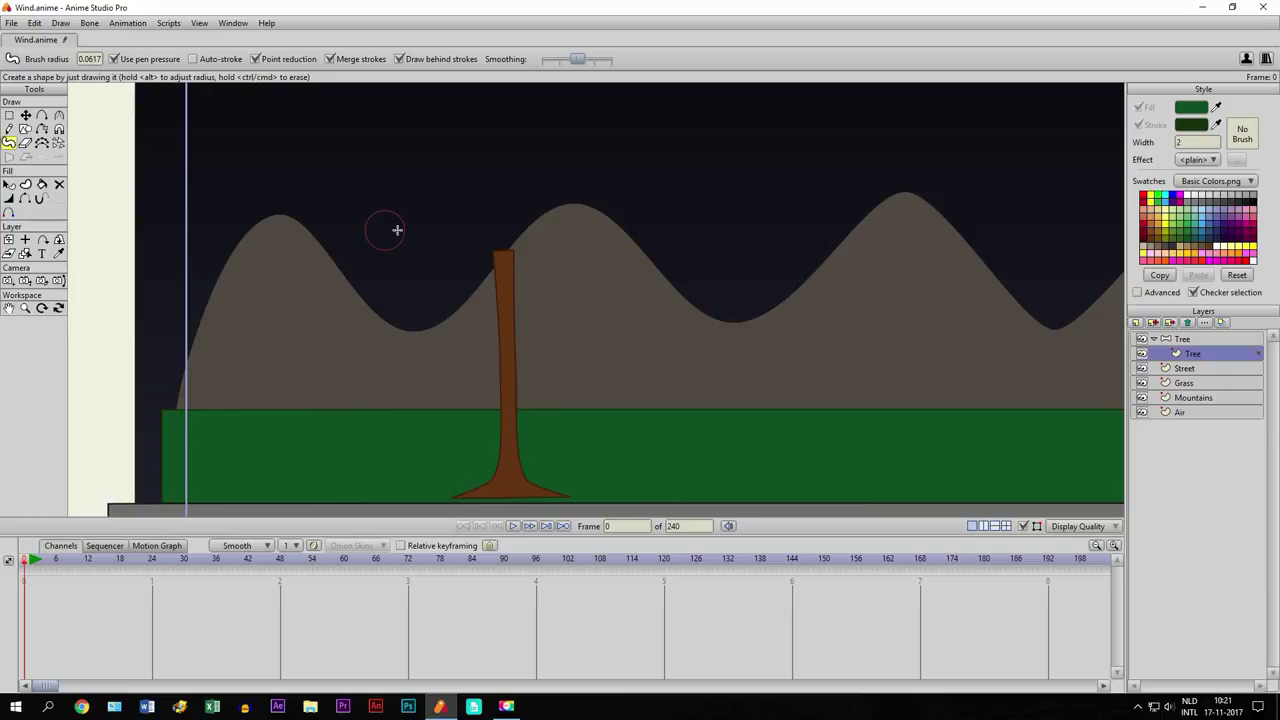
Paint a round crown with a bumpy edge over the trunk's top and enable its stroke at width 2
{"action": "left_click_drag", "start_coordinate": [417, 183], "coordinate": [456, 155]}
{"action": "mouse_move", "coordinate": [463, 153]}
{"action": "left_mouse_down"}
{"action": "mouse_move", "coordinate": [478, 140]}
{"action": "mouse_move", "coordinate": [537, 152]}
{"action": "mouse_move", "coordinate": [570, 181]}
{"action": "mouse_move", "coordinate": [583, 226]}
{"action": "mouse_move", "coordinate": [573, 250]}
{"action": "mouse_move", "coordinate": [554, 254]}
{"action": "mouse_move", "coordinate": [563, 263]}
{"action": "mouse_move", "coordinate": [459, 288]}
{"action": "mouse_move", "coordinate": [407, 250]}
{"action": "mouse_move", "coordinate": [397, 208]}
{"action": "mouse_move", "coordinate": [474, 177]}
{"action": "mouse_move", "coordinate": [557, 200]}
{"action": "mouse_move", "coordinate": [490, 257]}
{"action": "mouse_move", "coordinate": [431, 223]}
{"action": "mouse_move", "coordinate": [526, 203]}
{"action": "mouse_move", "coordinate": [457, 240]}
{"action": "left_mouse_up"}
{"action": "left_click", "coordinate": [8, 184]}
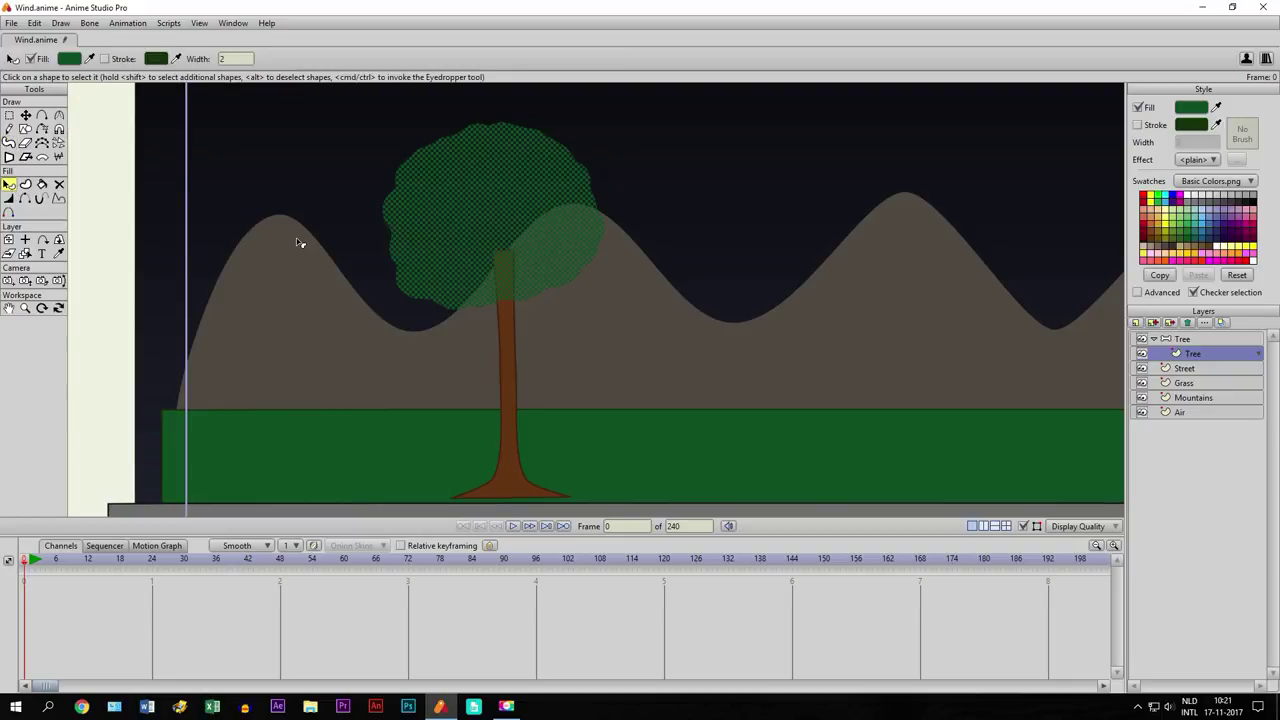
{"action": "left_click", "coordinate": [452, 241]}
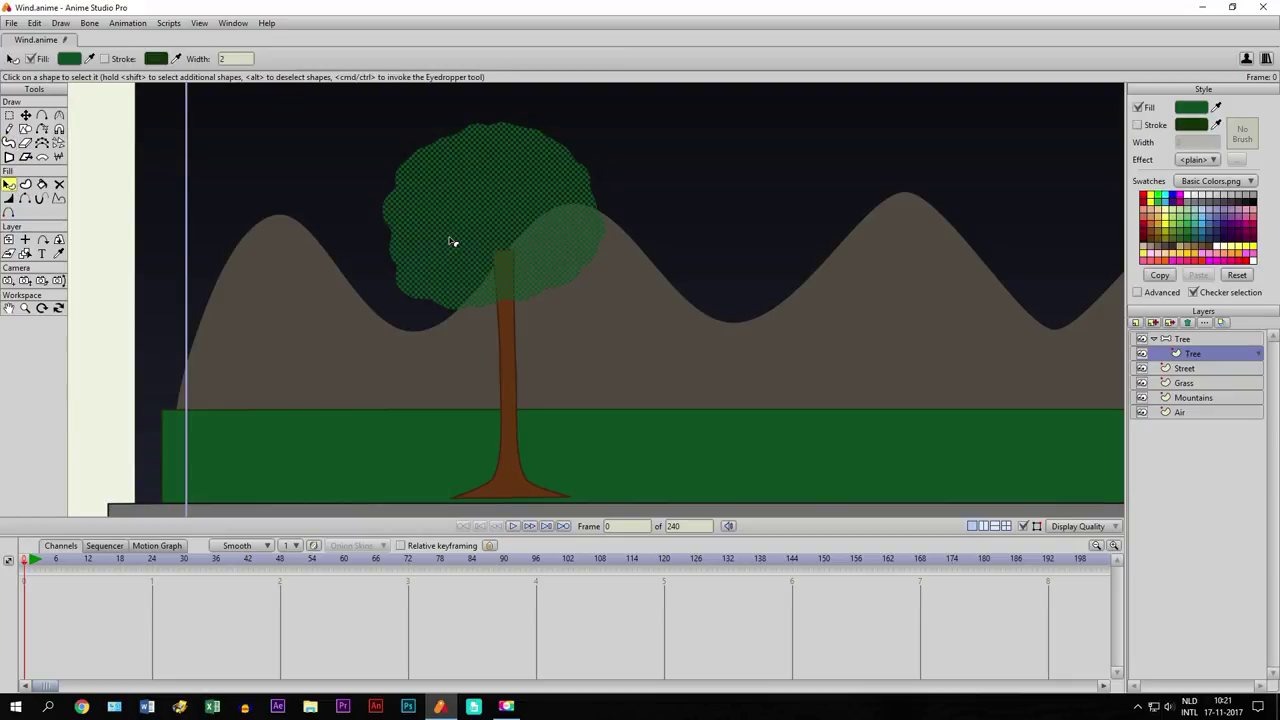
{"action": "left_click", "coordinate": [106, 62]}
{"action": "left_click", "coordinate": [283, 222]}
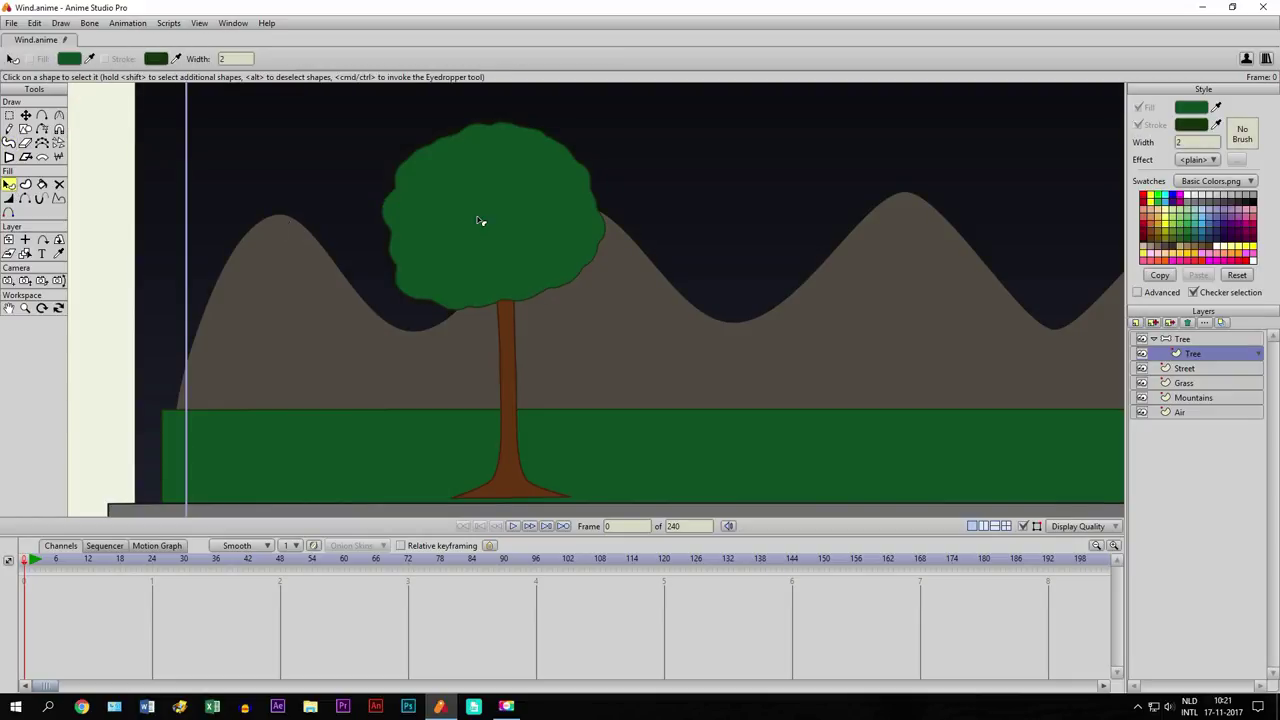
{"action": "scroll", "coordinate": [388, 205], "scroll_direction": "up", "scroll_amount": 4}
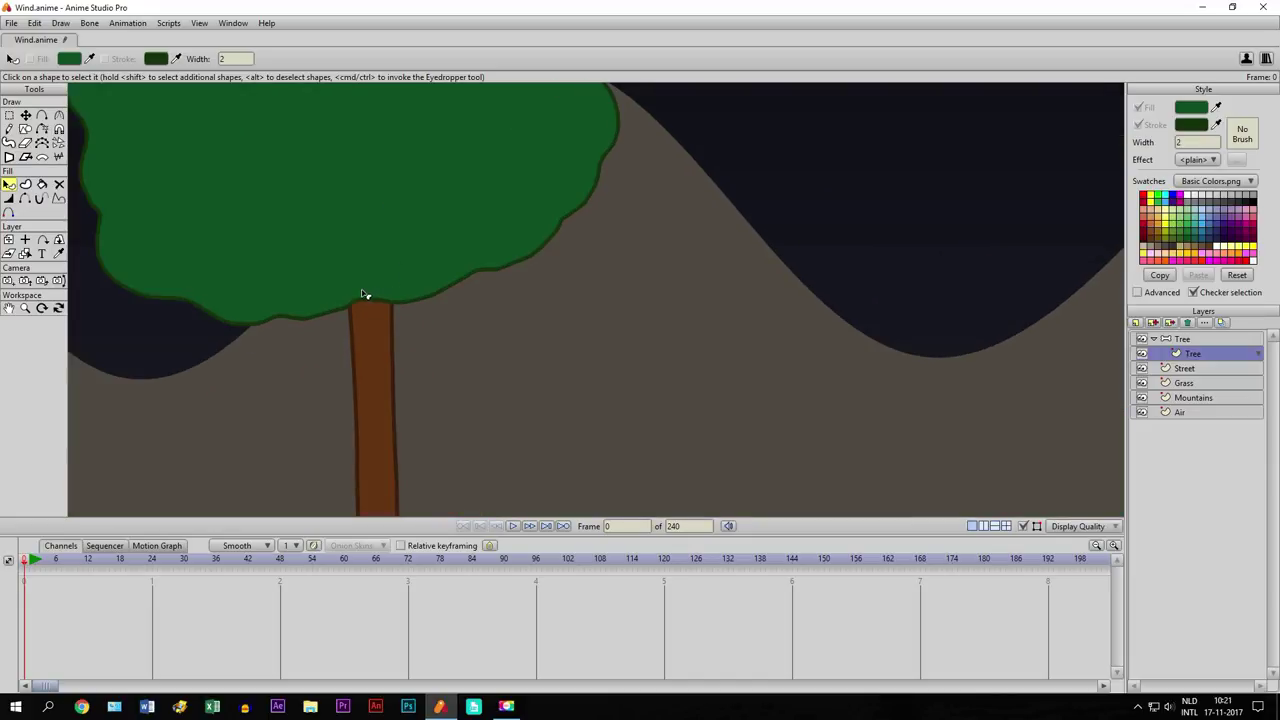
{"action": "scroll", "coordinate": [360, 306], "scroll_direction": "down", "scroll_amount": 4}
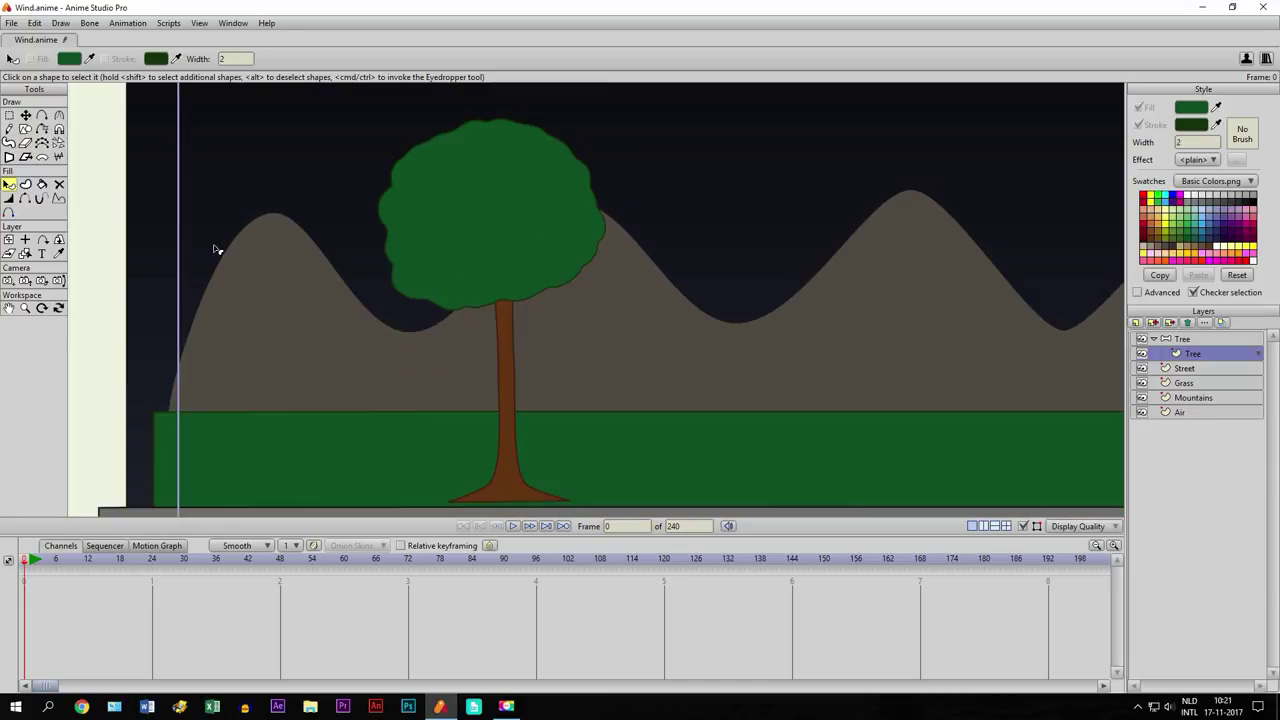
Shrink the crown slightly and move it up, centring it at about X -1.17, Y 0.55
{"action": "left_click", "coordinate": [27, 116]}
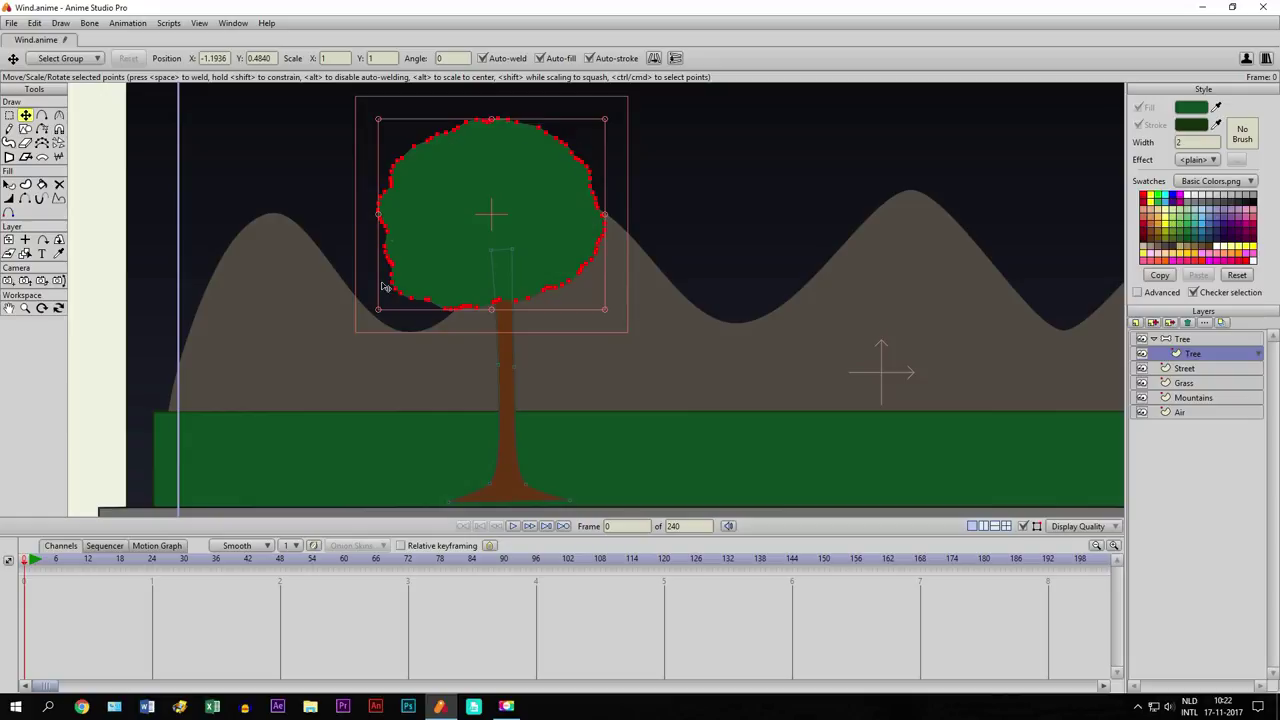
{"action": "left_click_drag", "start_coordinate": [372, 120], "coordinate": [378, 124]}
{"action": "left_click_drag", "start_coordinate": [440, 205], "coordinate": [495, 201]}
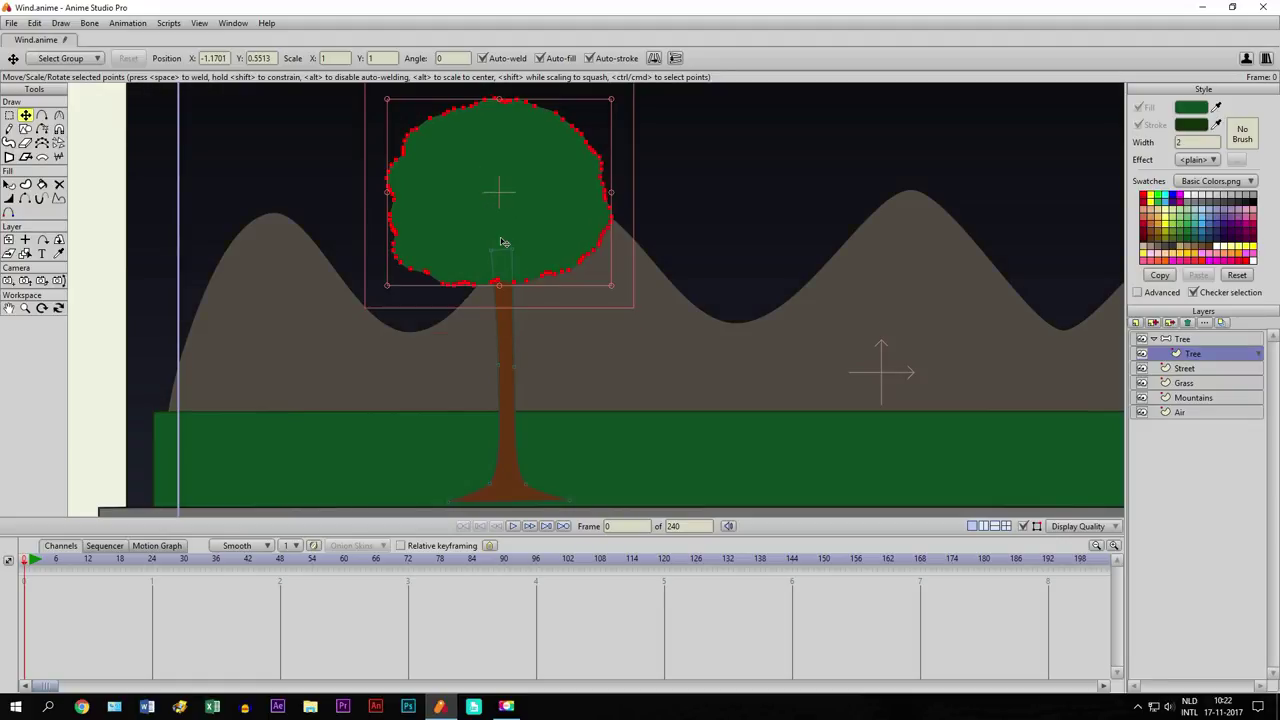
{"action": "scroll", "coordinate": [503, 242], "scroll_direction": "down", "scroll_amount": 2}
{"action": "scroll", "coordinate": [505, 246], "scroll_direction": "up", "scroll_amount": 2}
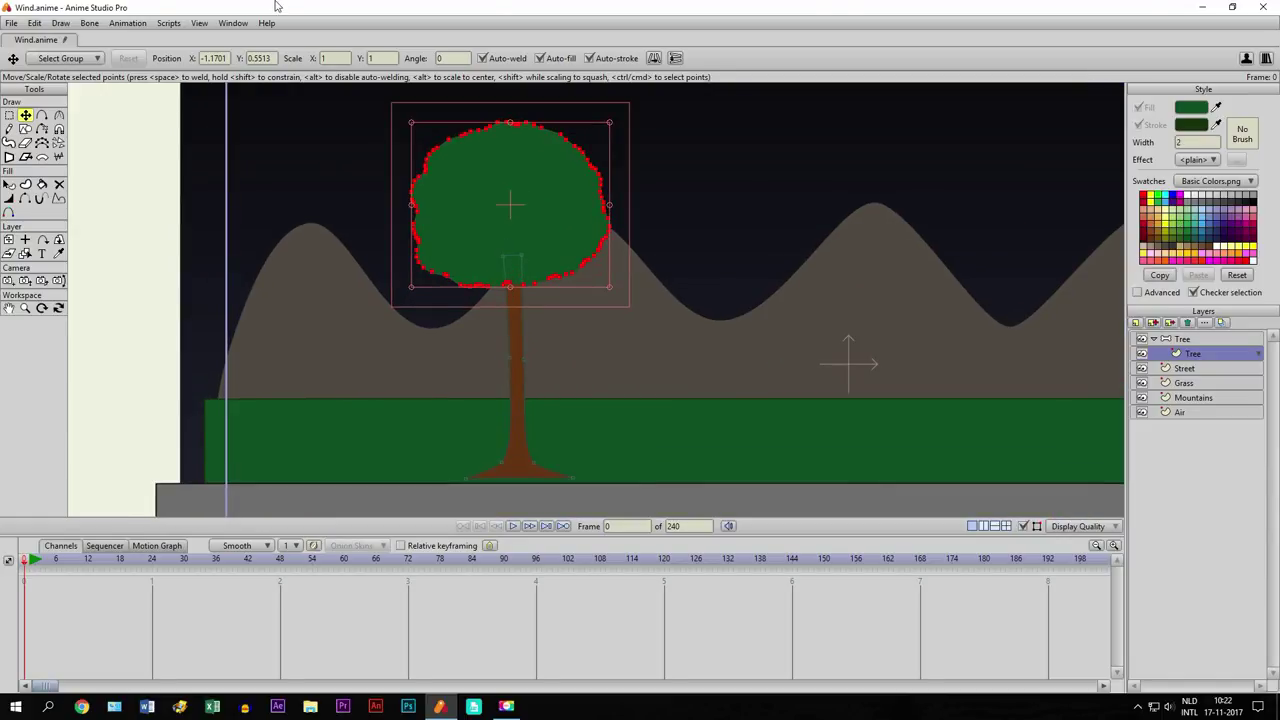
{"action": "left_click", "coordinate": [1185, 340]}
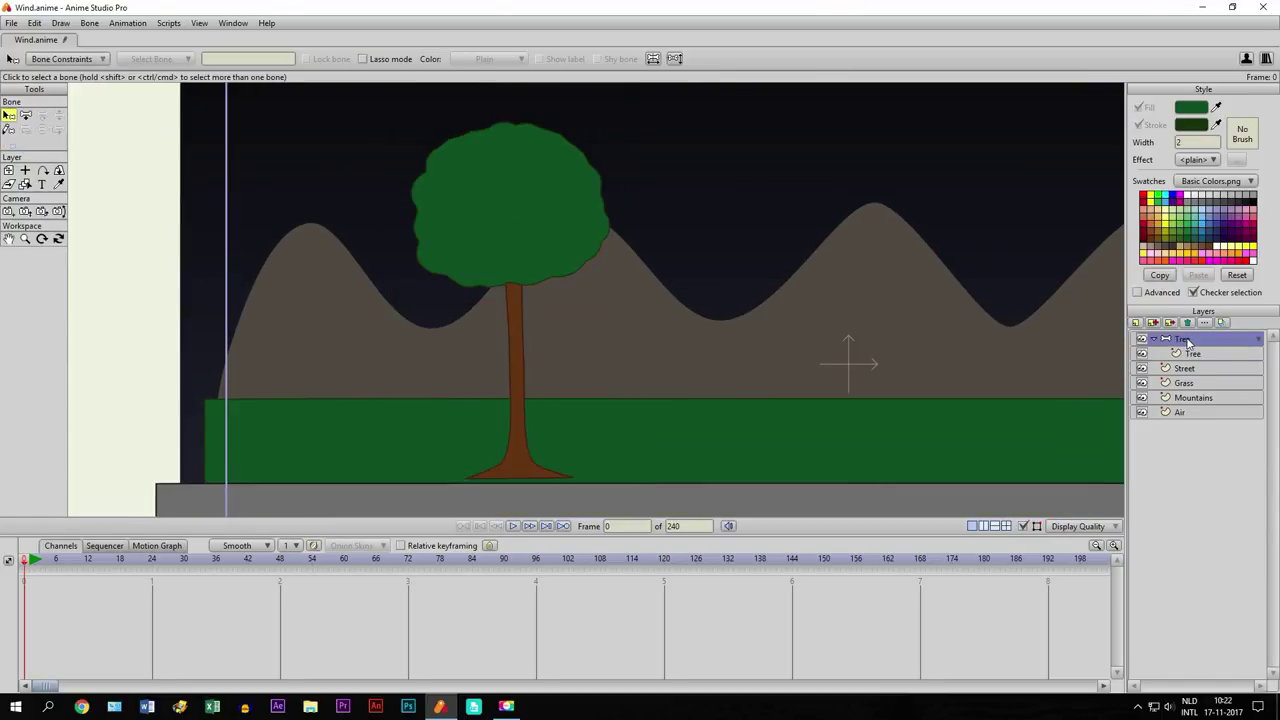
{"action": "left_click", "coordinate": [25, 117]}
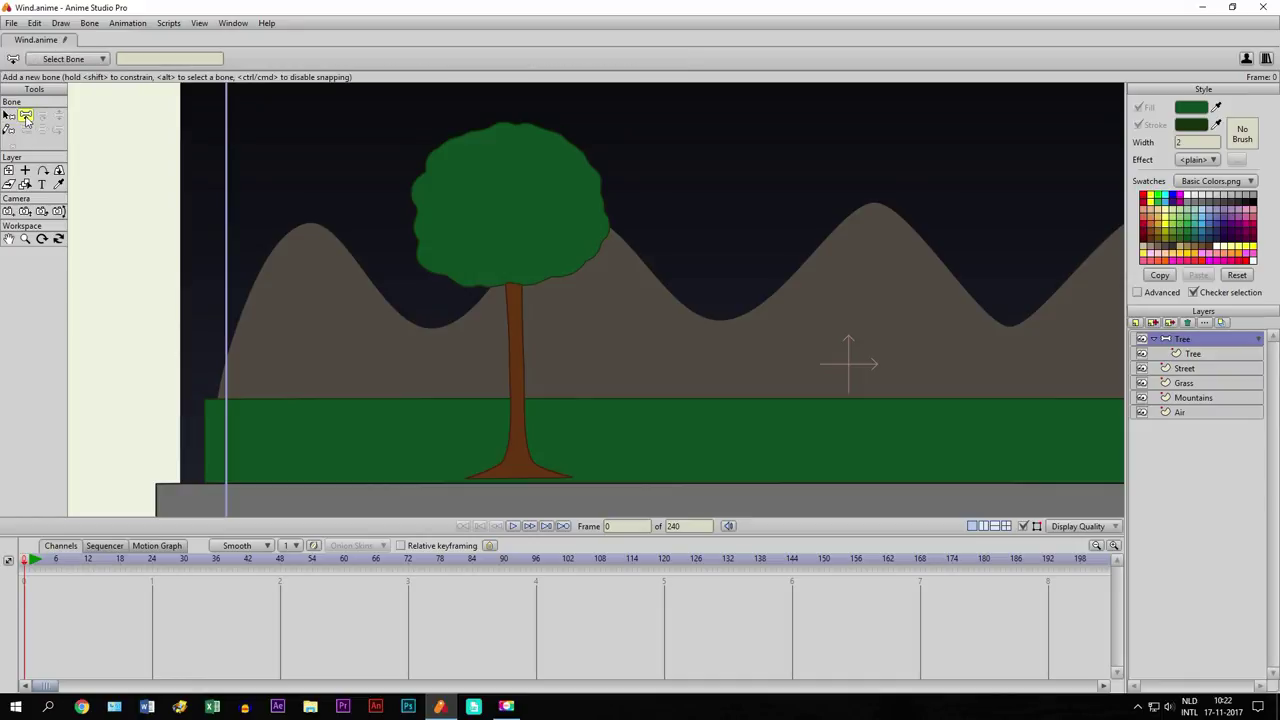
{"action": "left_click", "coordinate": [1185, 356]}
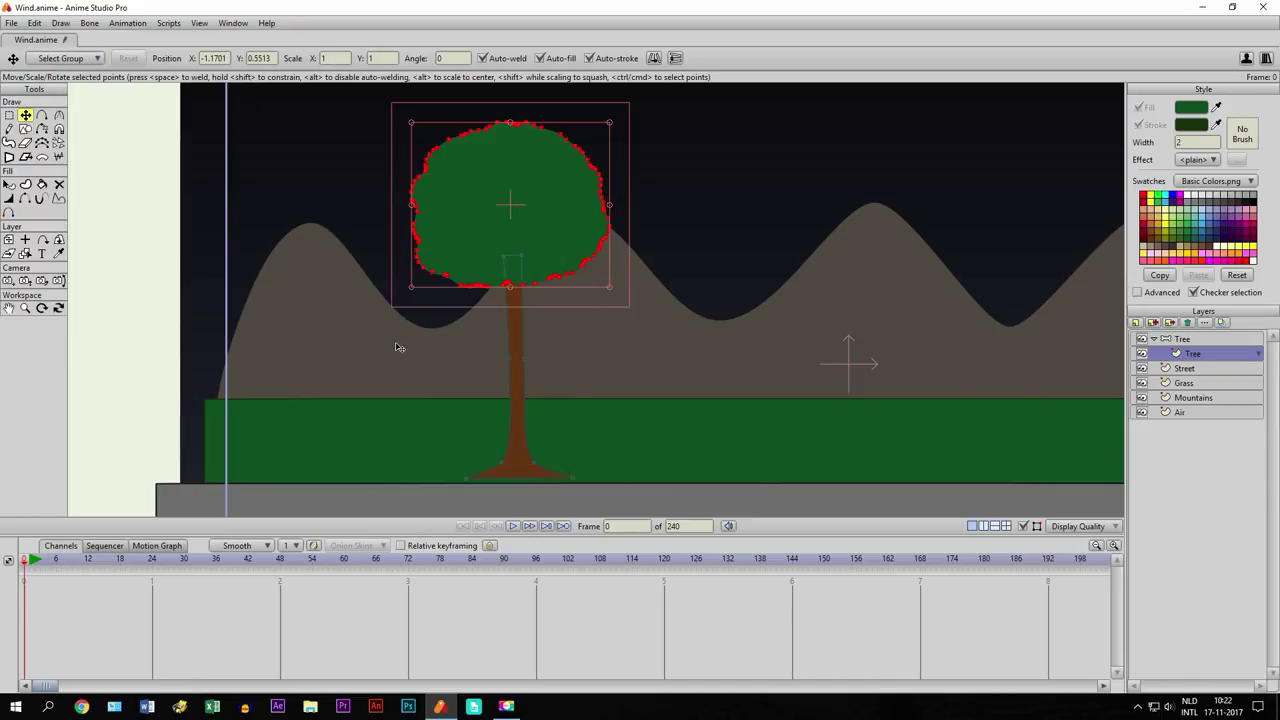
Adjust the trunk's two middle points to roughly the same height, with the right one at about X -1.12, Y 0.01
{"action": "left_click", "coordinate": [8, 308]}
{"action": "left_click_drag", "start_coordinate": [566, 384], "coordinate": [590, 335]}
{"action": "scroll", "coordinate": [590, 335], "scroll_direction": "up", "scroll_amount": 2}
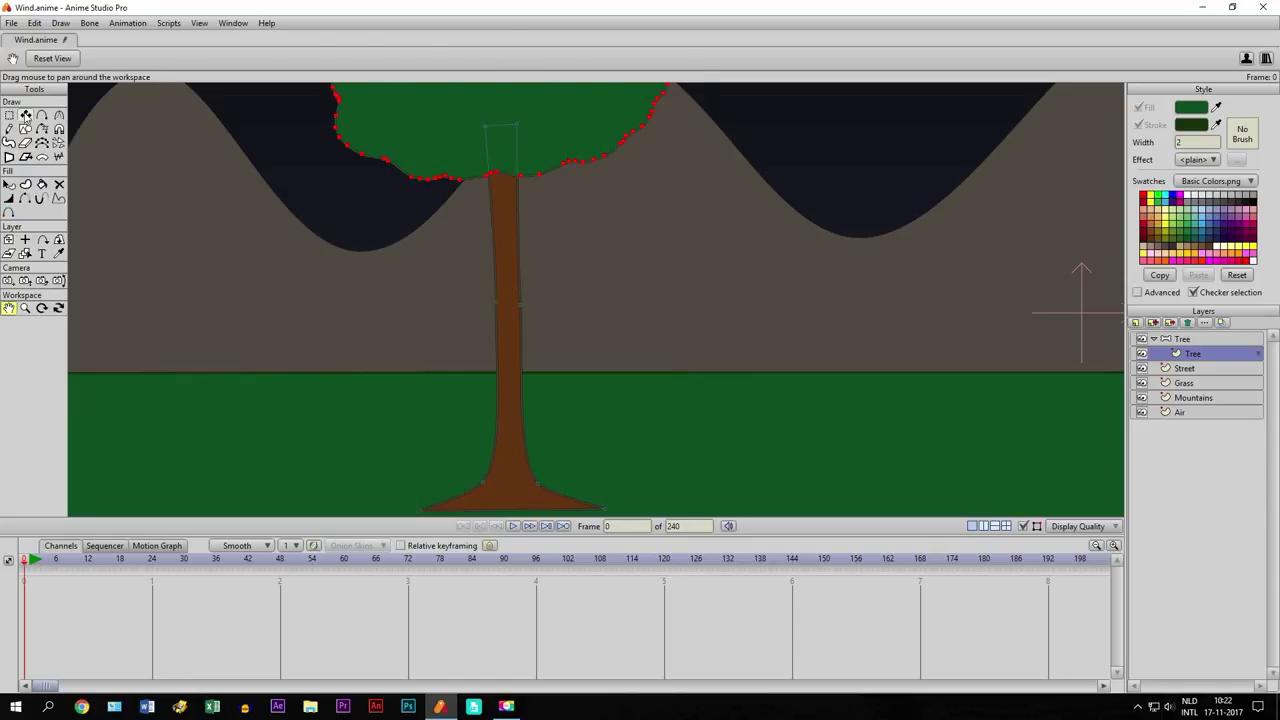
{"action": "left_click", "coordinate": [26, 115]}
{"action": "left_click", "coordinate": [496, 310]}
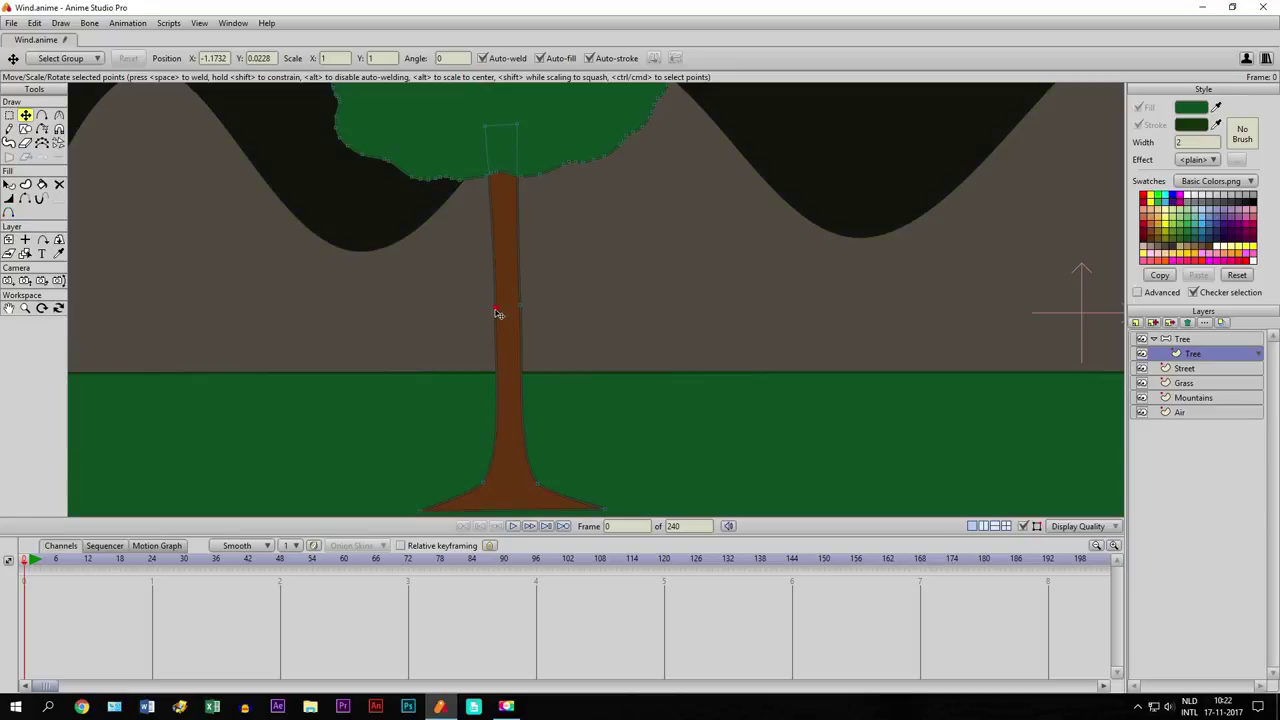
{"action": "left_click_drag", "start_coordinate": [497, 311], "coordinate": [518, 314]}
Set the origins of the Tree bone layer and its vector layer in the trunk's middle, at about X -1.14, Y 0.00 and Y 0.01
{"action": "left_click", "coordinate": [1178, 340]}
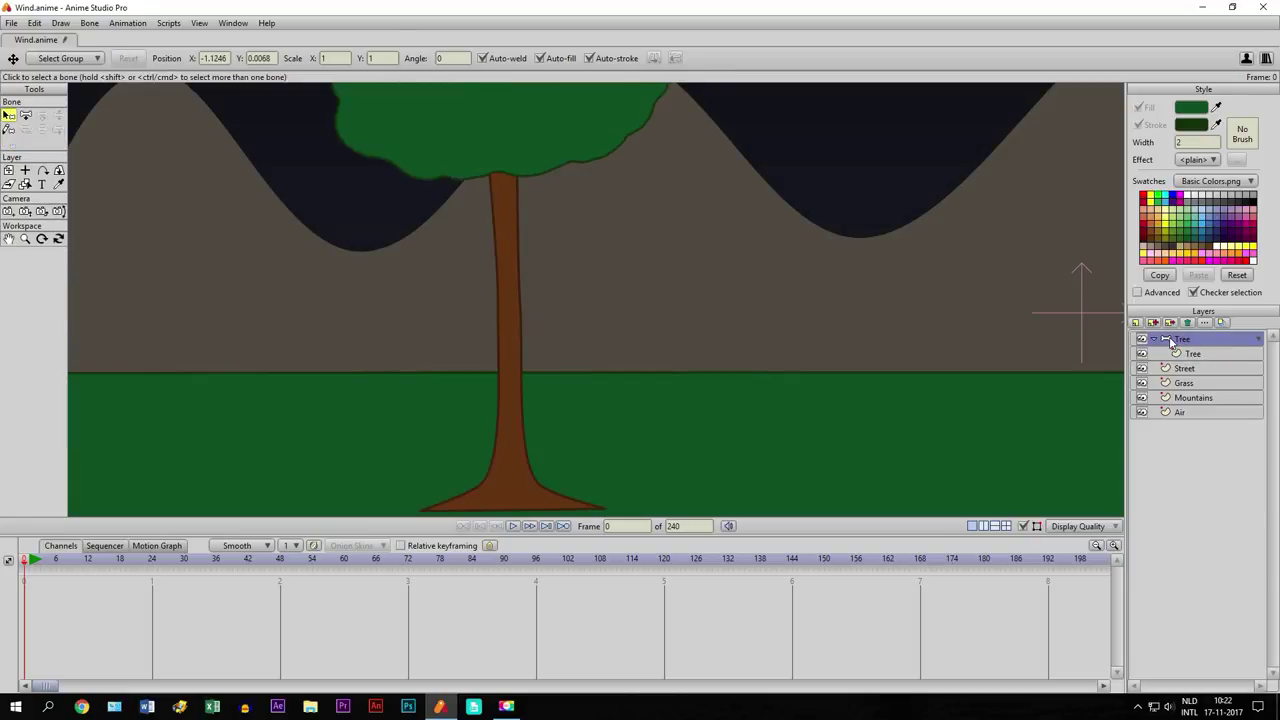
{"action": "left_click", "coordinate": [25, 171]}
{"action": "left_click", "coordinate": [510, 314]}
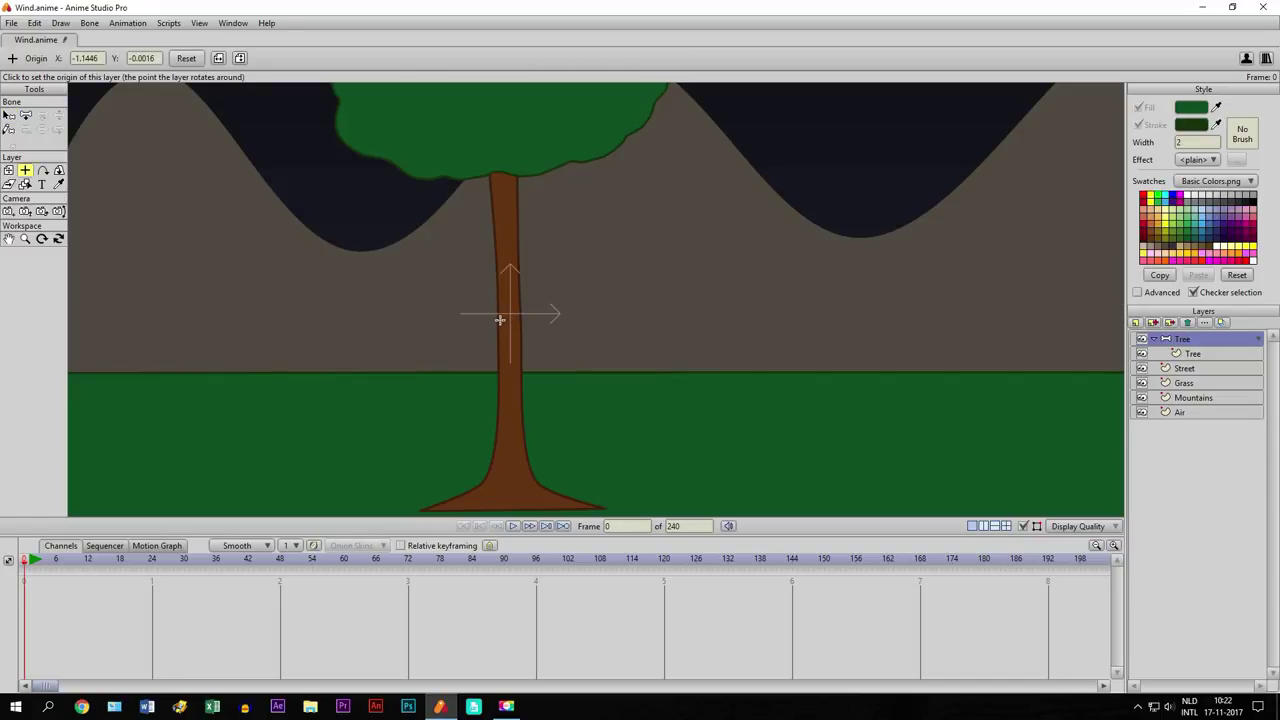
{"action": "left_click", "coordinate": [1170, 355]}
{"action": "left_click", "coordinate": [513, 312]}
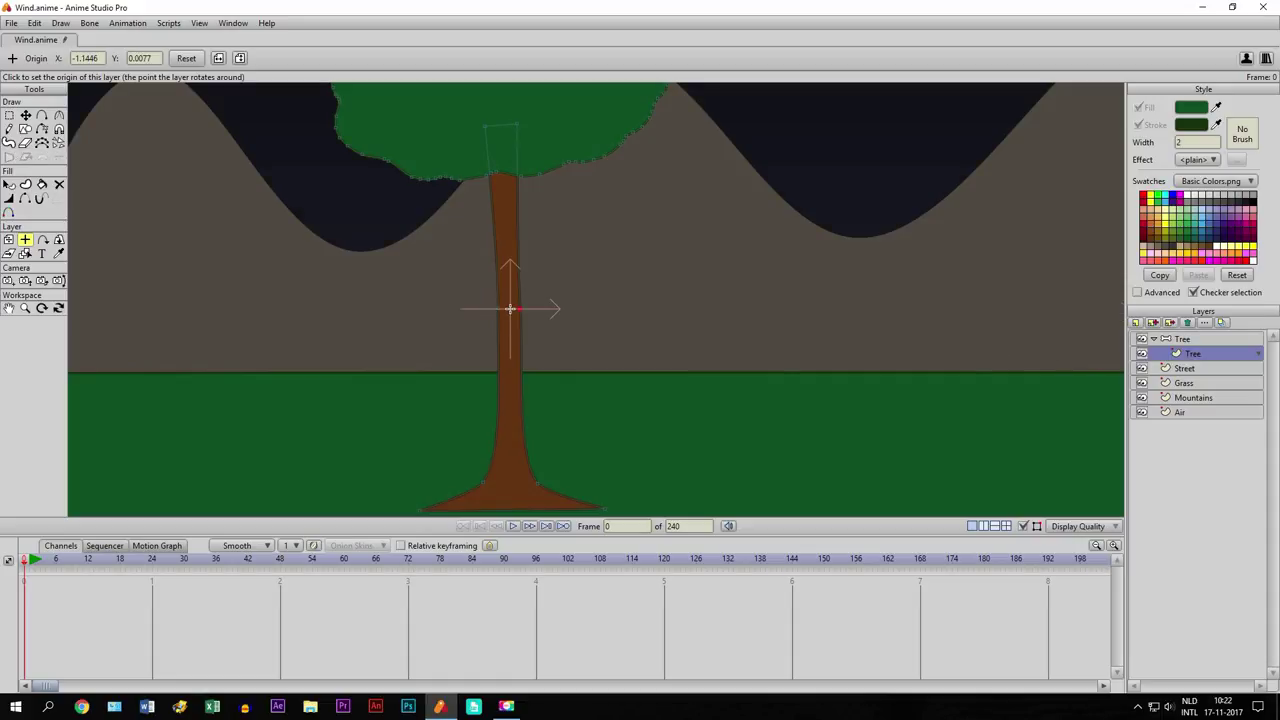
{"action": "left_click", "coordinate": [1188, 342]}
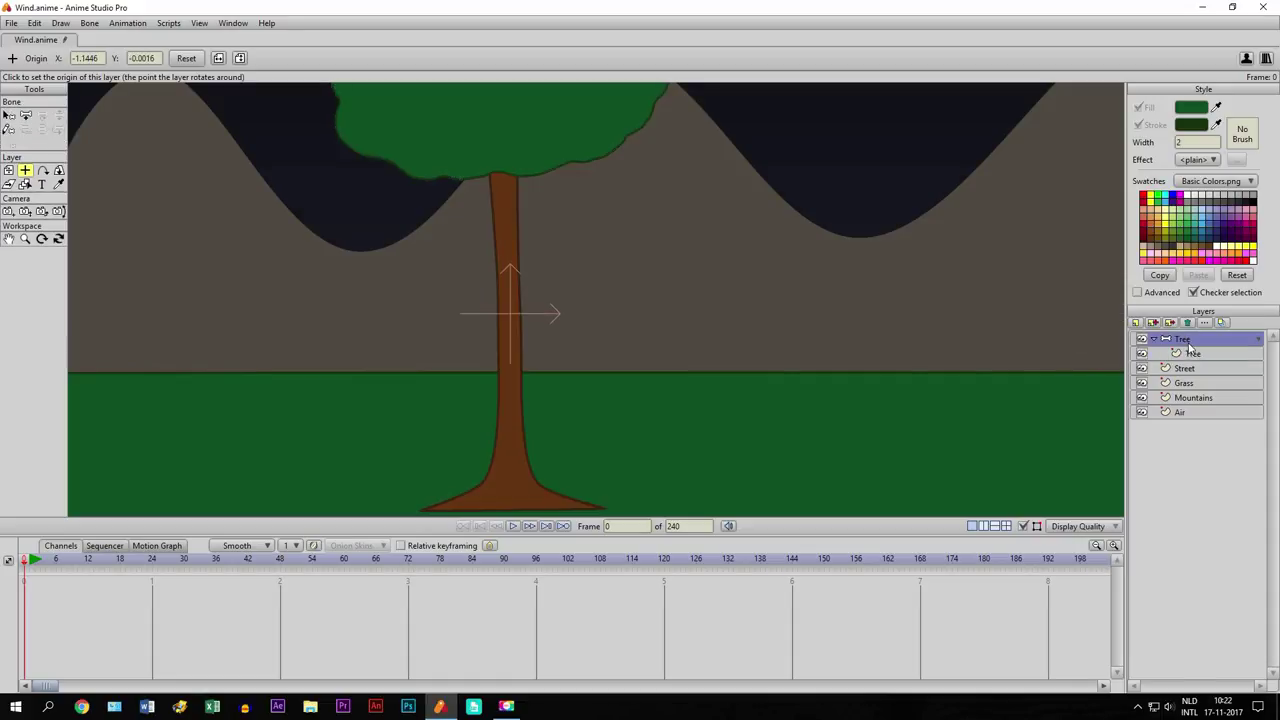
{"action": "left_click", "coordinate": [1188, 355]}
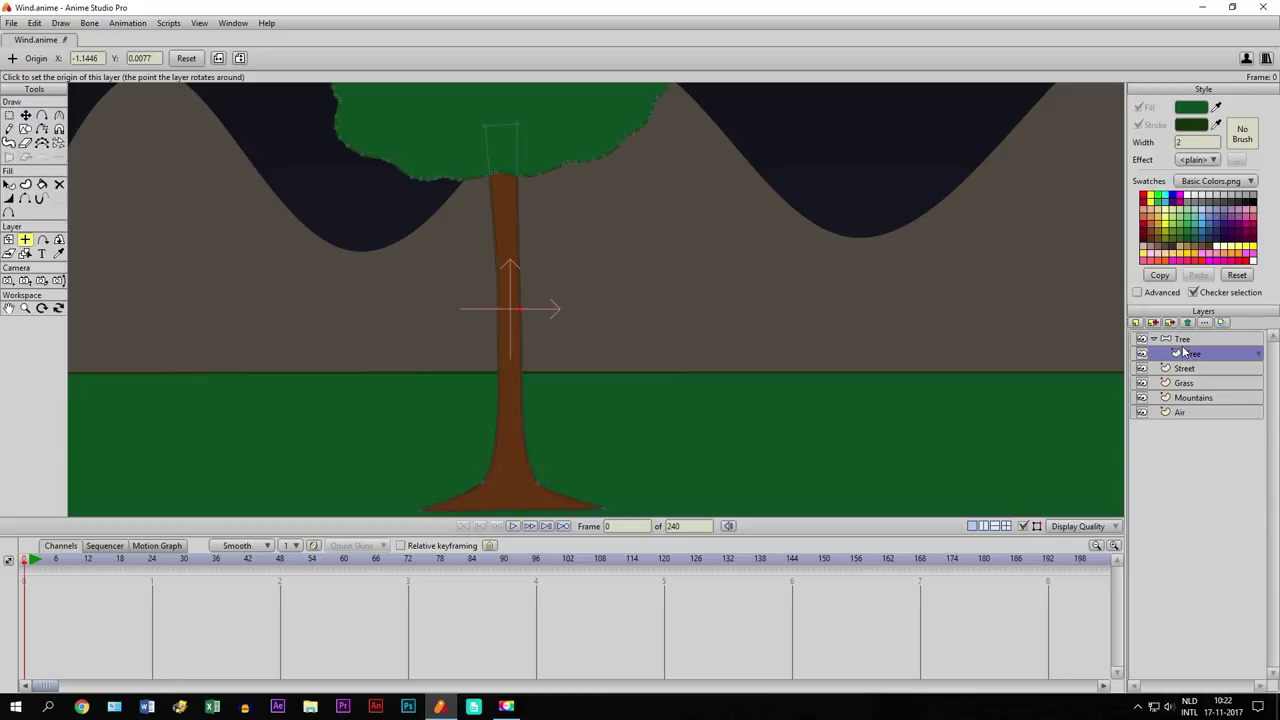
Add two bones in the Tree bone layer, one from the trunk's base to its middle and one from there to the crown's top
{"action": "left_click", "coordinate": [1183, 340]}
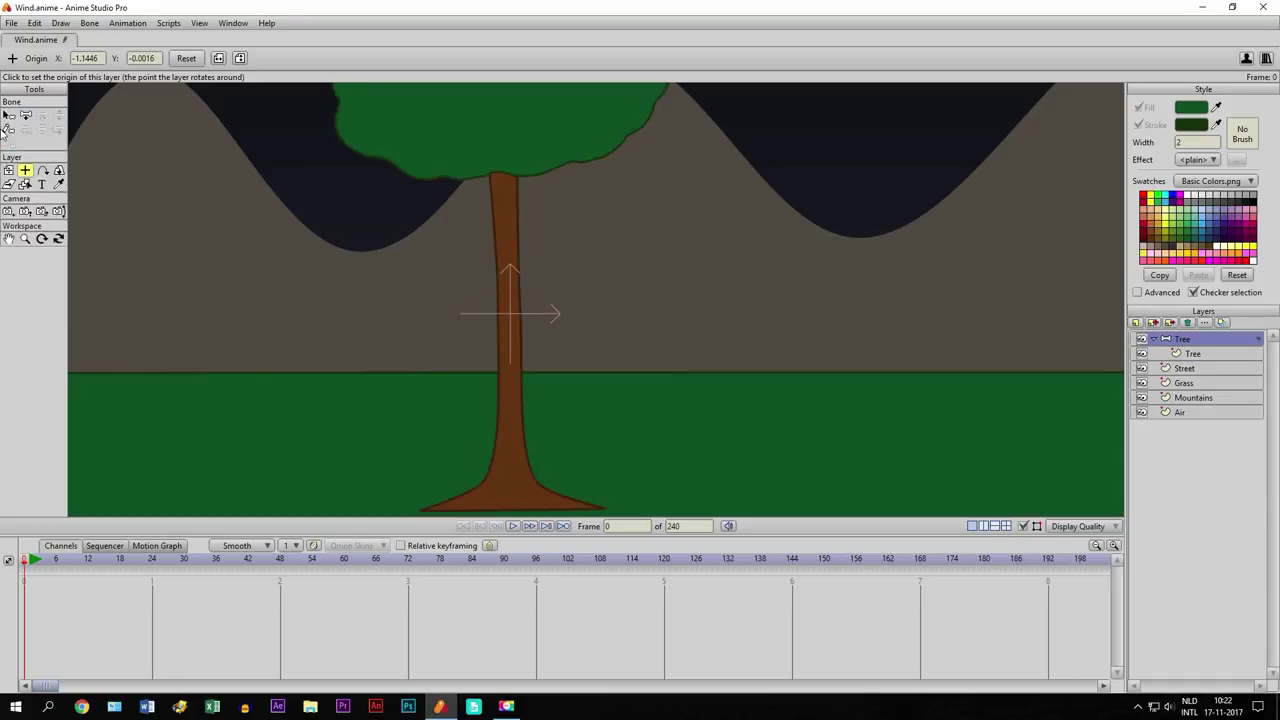
{"action": "left_click", "coordinate": [22, 117]}
{"action": "scroll", "coordinate": [498, 371], "scroll_direction": "down", "scroll_amount": 1}
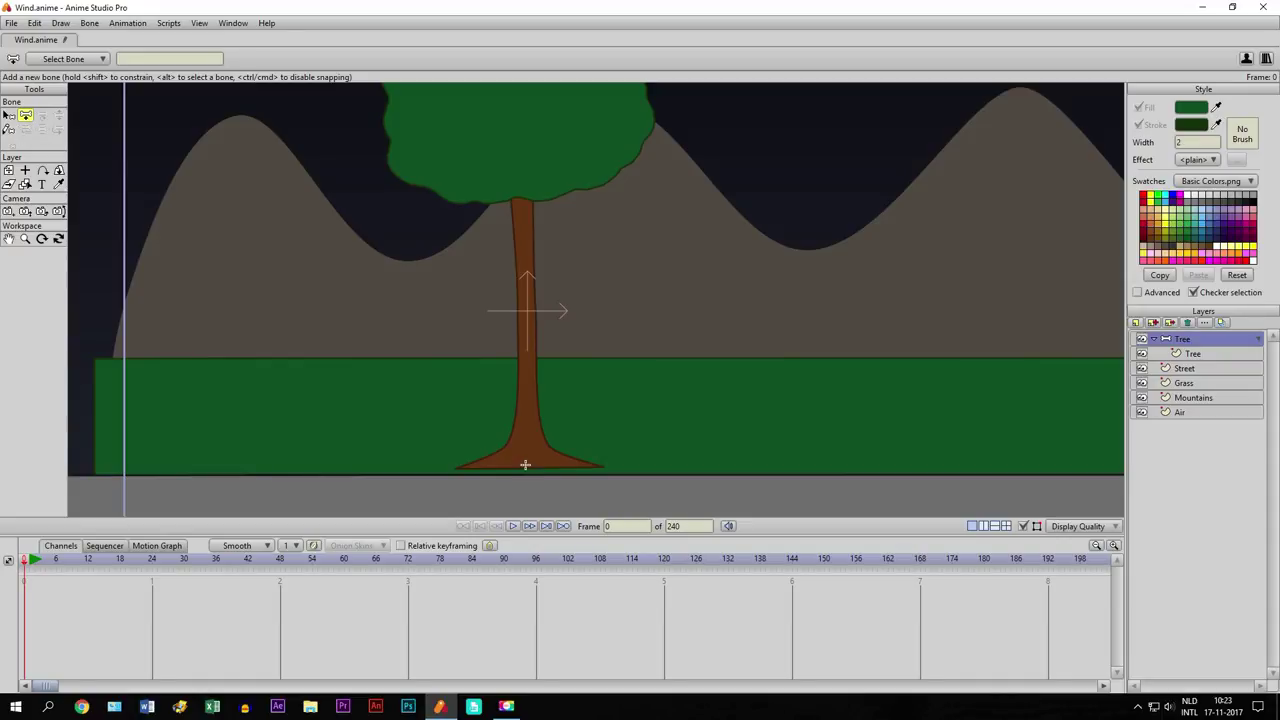
{"action": "left_click_drag", "start_coordinate": [528, 465], "coordinate": [526, 322]}
{"action": "mouse_move", "coordinate": [525, 293]}
{"action": "left_mouse_down"}
{"action": "mouse_move", "coordinate": [525, 229]}
{"action": "mouse_move", "coordinate": [557, 129]}
{"action": "mouse_move", "coordinate": [546, 98]}
{"action": "left_mouse_up"}
{"action": "scroll", "coordinate": [557, 129], "scroll_direction": "down", "scroll_amount": 2}
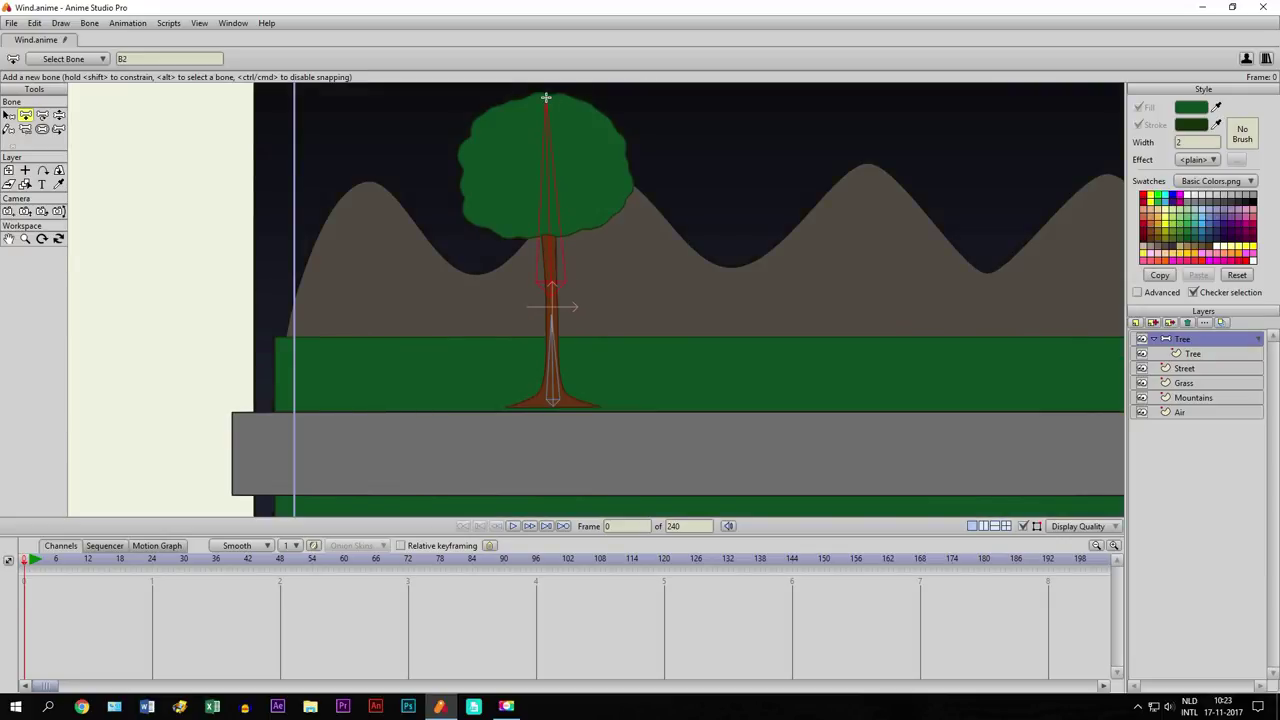
{"action": "scroll", "coordinate": [534, 329], "scroll_direction": "up", "scroll_amount": 2}
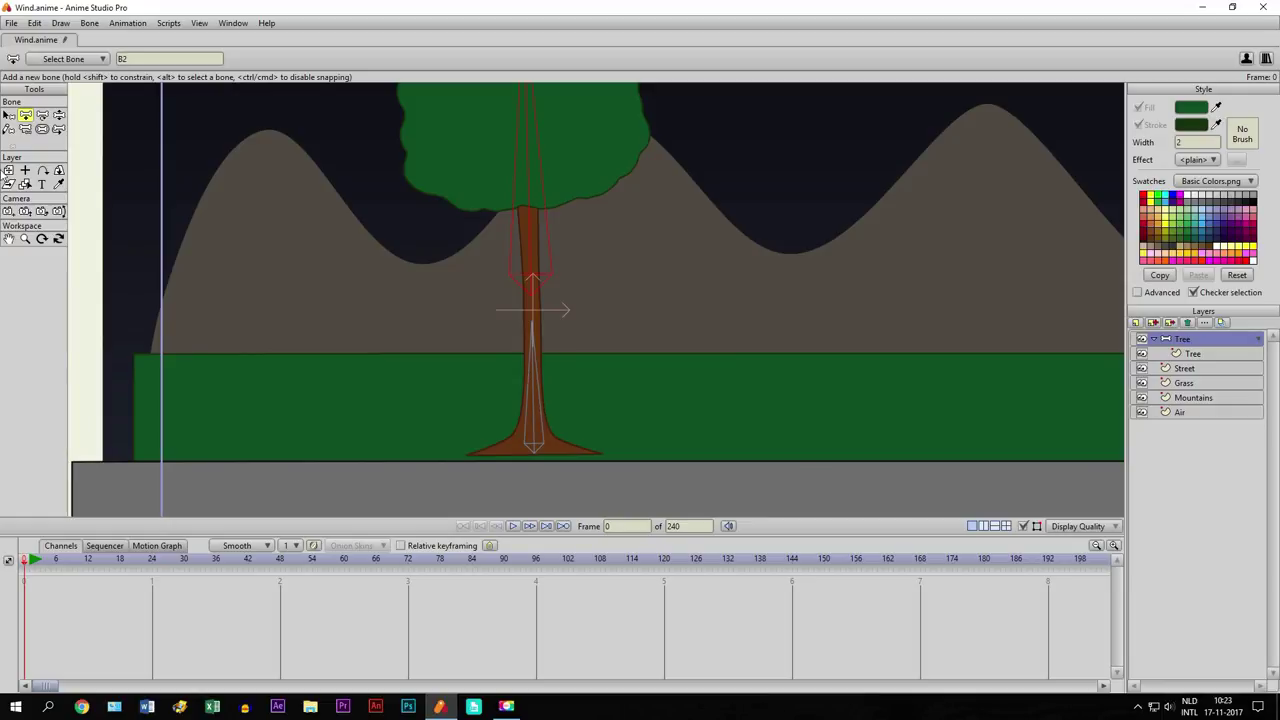
Reduce the bone strength to about 0.64 for the lower trunk bone and about 0.46 for the upper bone
{"action": "left_click", "coordinate": [1190, 354]}
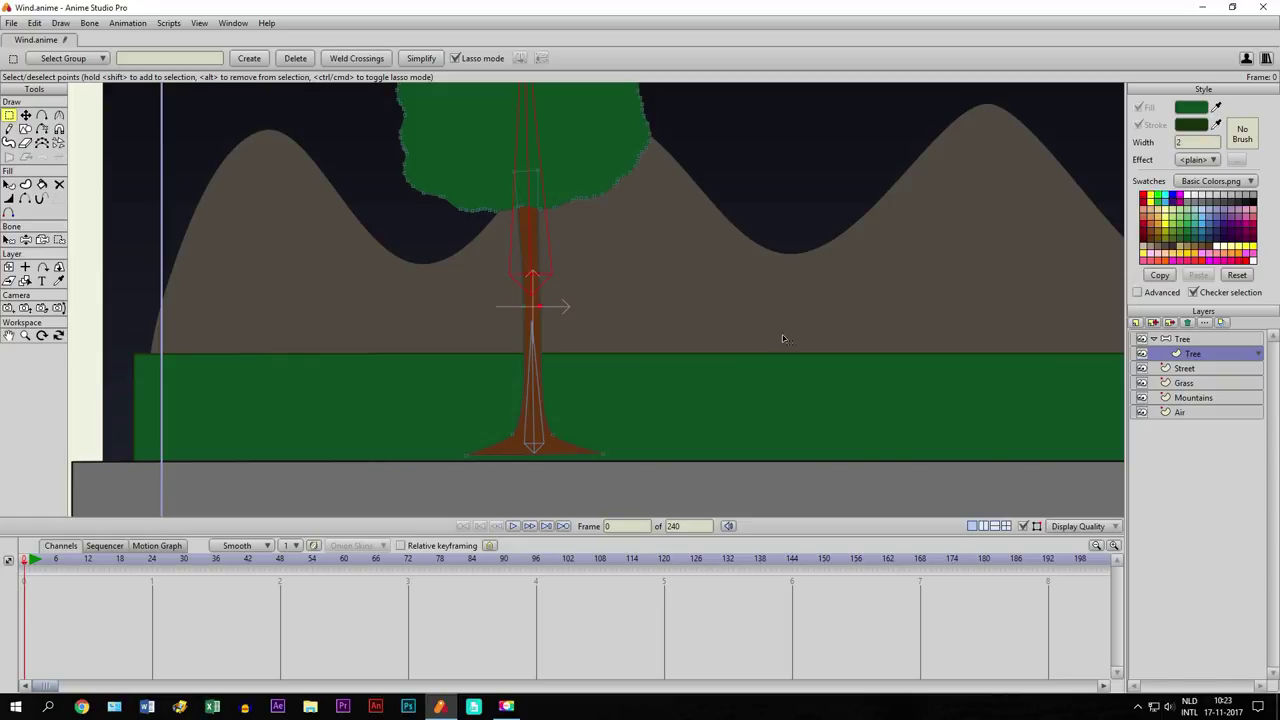
{"action": "left_click", "coordinate": [1185, 340]}
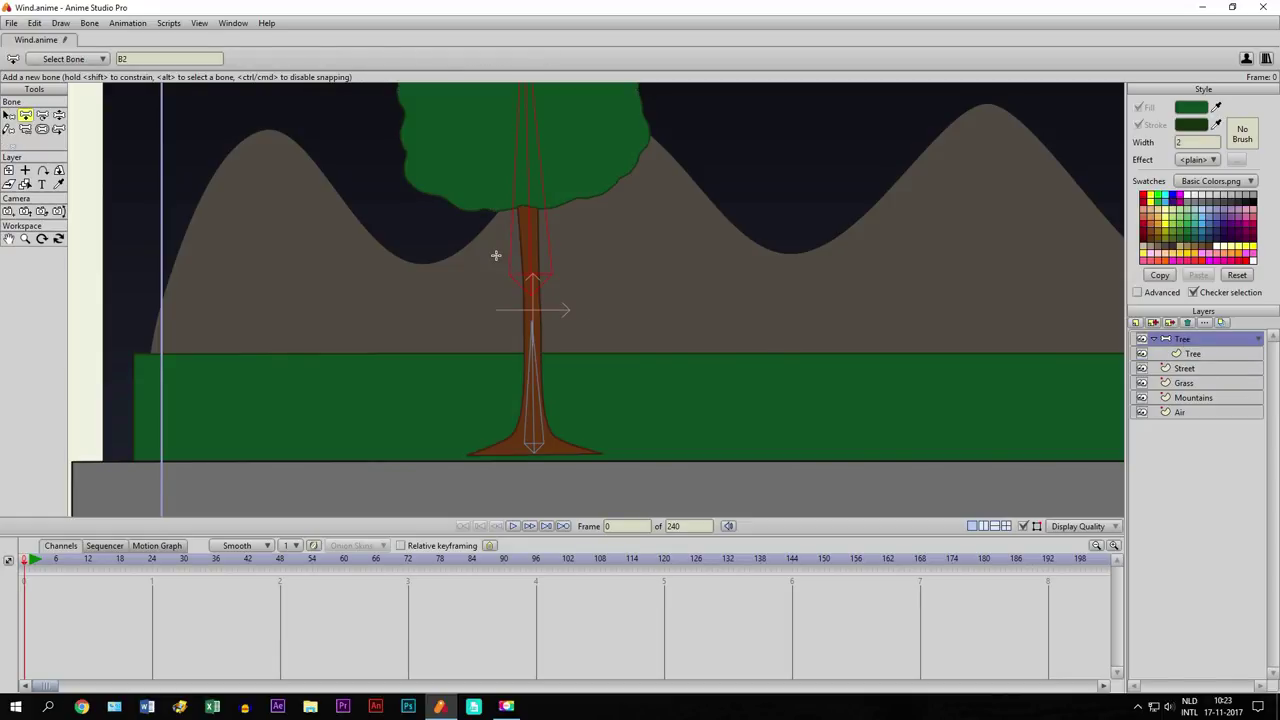
{"action": "scroll", "coordinate": [495, 255], "scroll_direction": "up", "scroll_amount": 1}
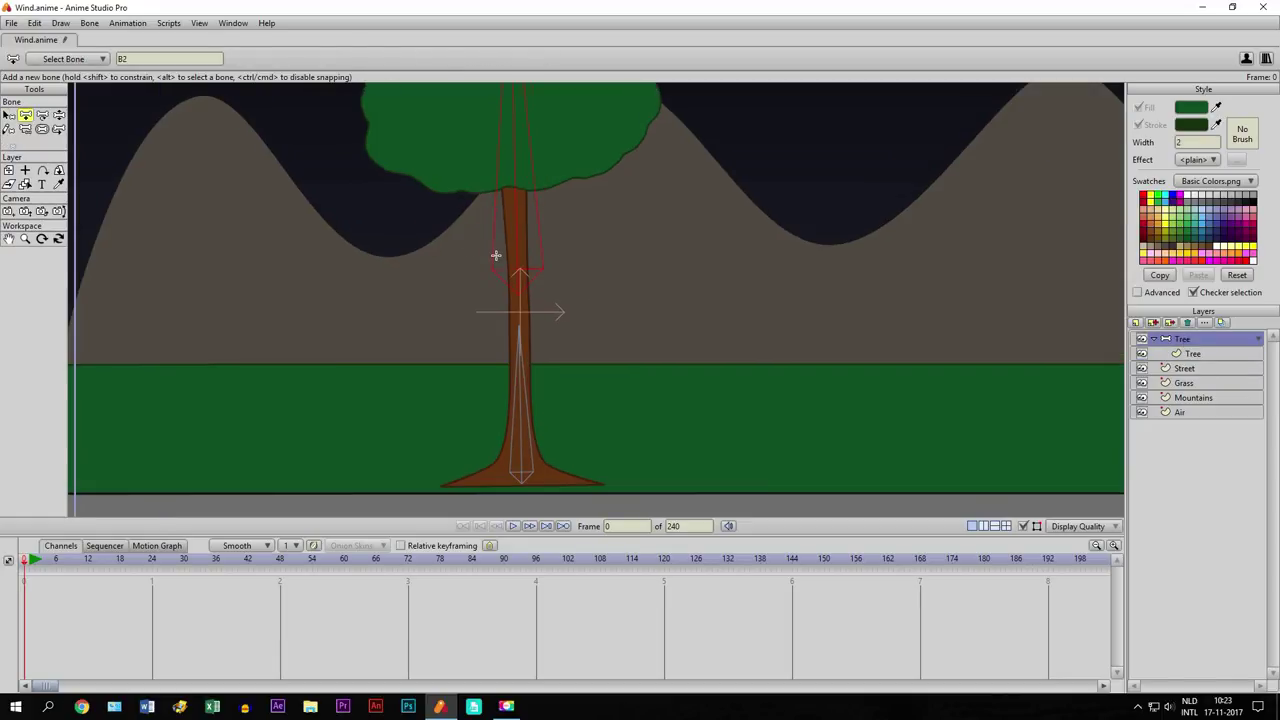
{"action": "left_click", "coordinate": [42, 130]}
{"action": "scroll", "coordinate": [657, 286], "scroll_direction": "down", "scroll_amount": 3}
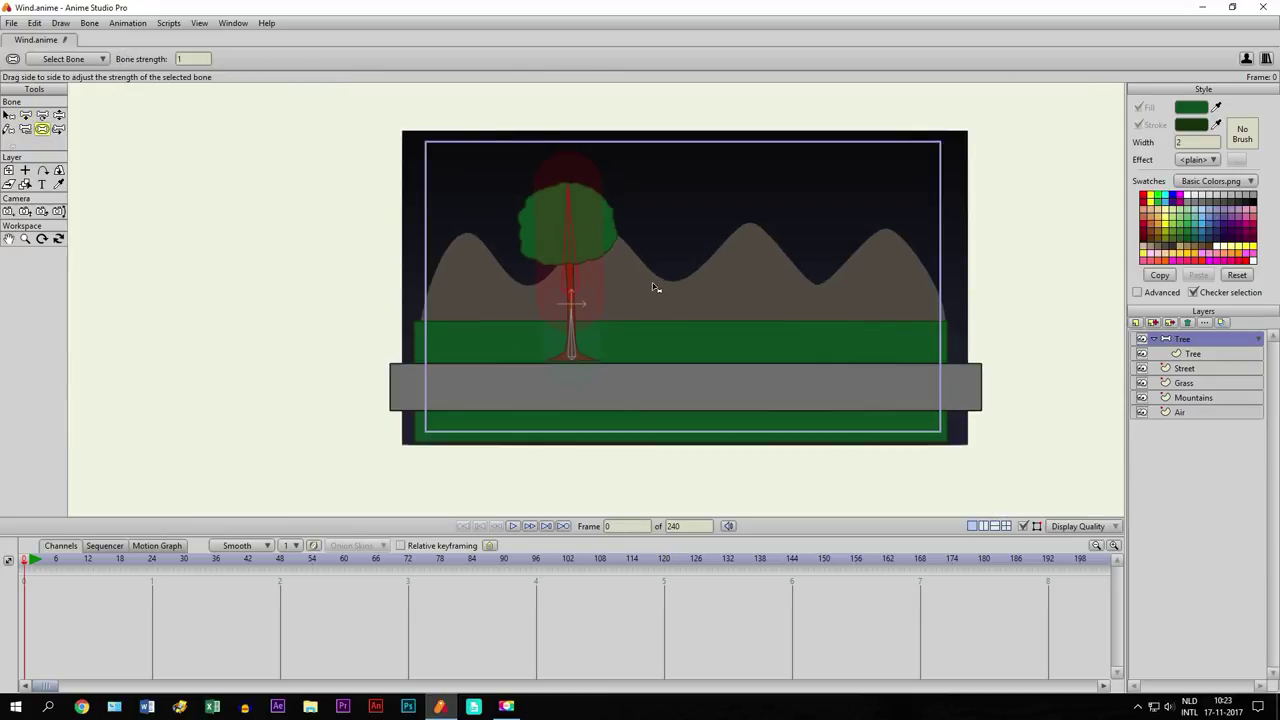
{"action": "scroll", "coordinate": [543, 330], "scroll_direction": "up", "scroll_amount": 2}
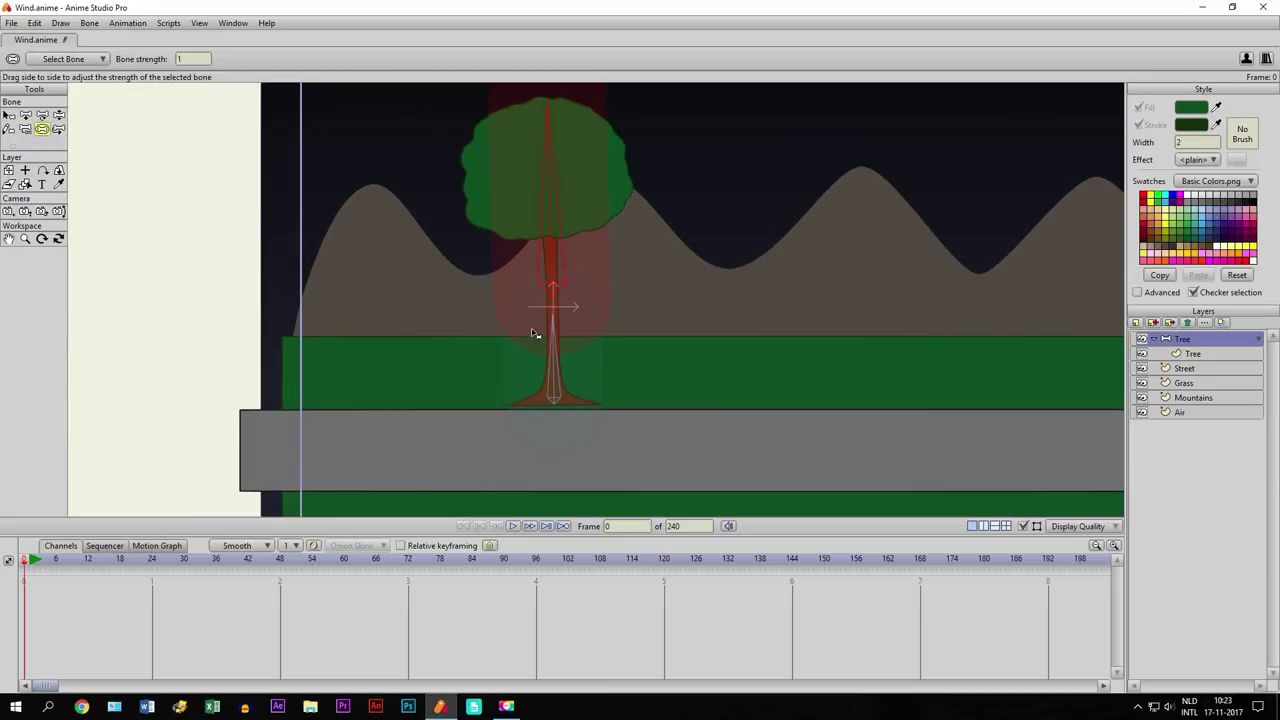
{"action": "left_click", "coordinate": [556, 395]}
{"action": "mouse_move", "coordinate": [504, 388]}
{"action": "left_mouse_down"}
{"action": "mouse_move", "coordinate": [531, 390]}
{"action": "mouse_move", "coordinate": [520, 386]}
{"action": "left_mouse_up"}
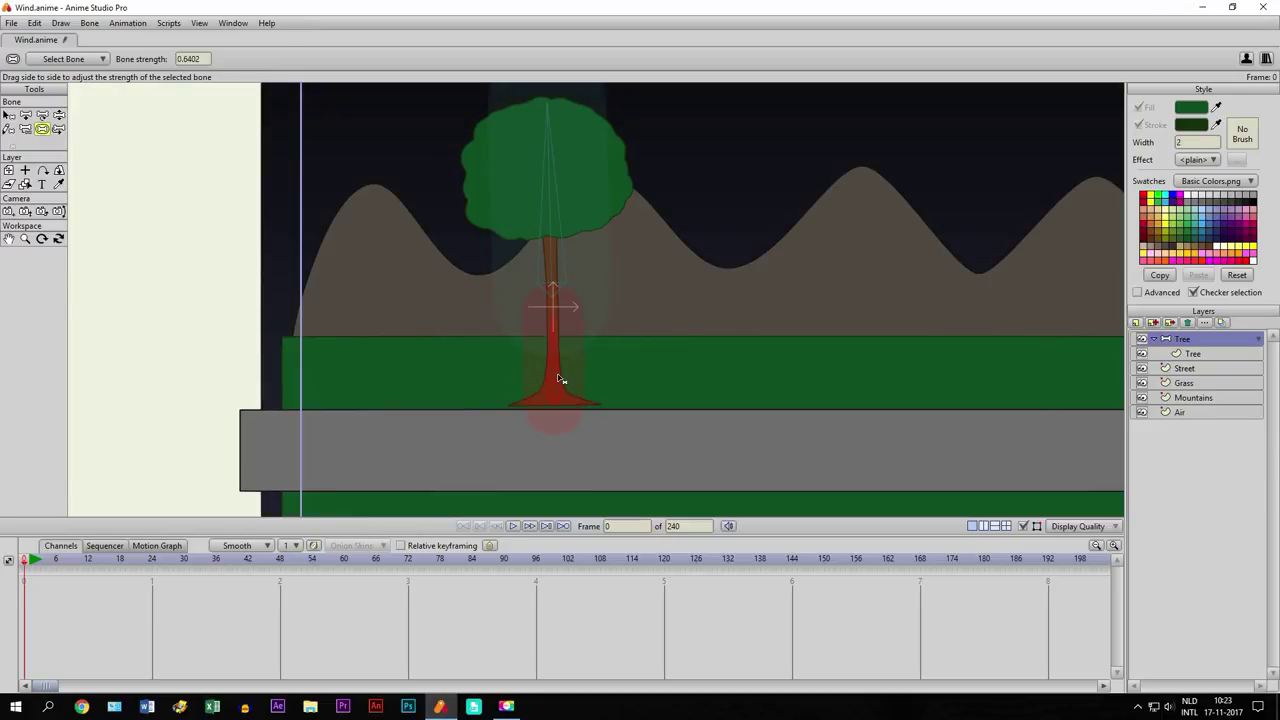
{"action": "left_click", "coordinate": [555, 285]}
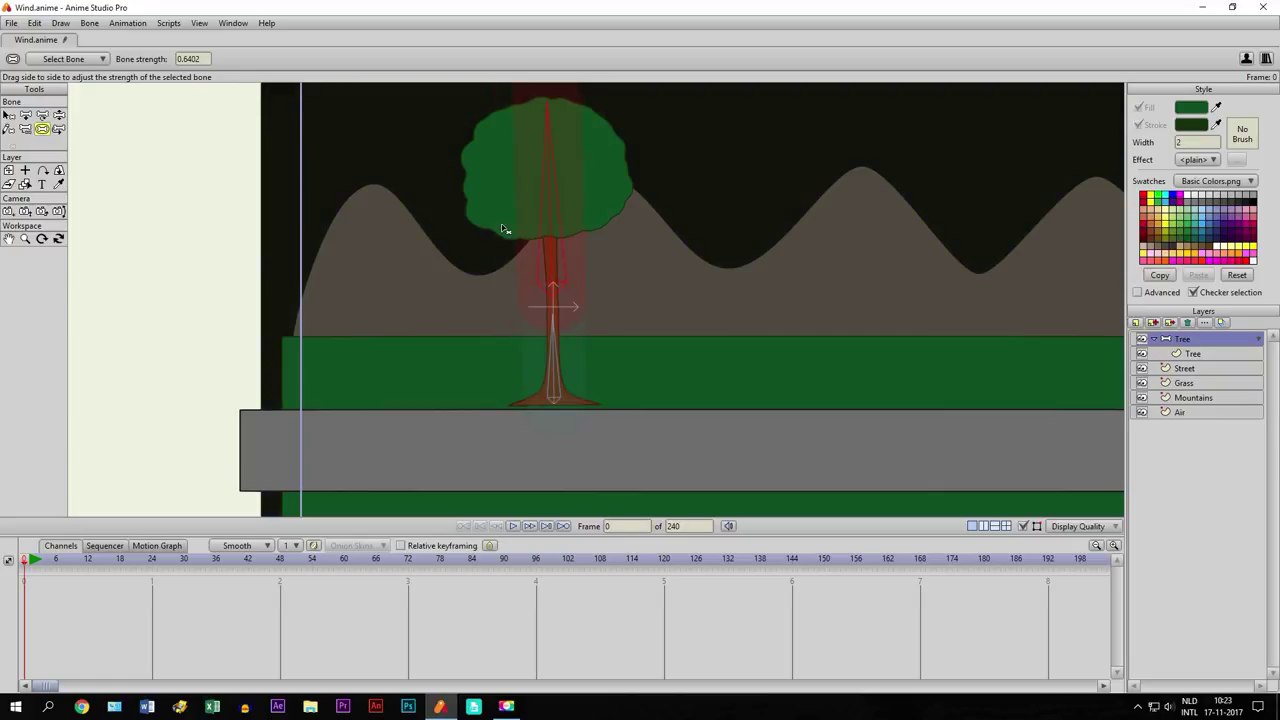
{"action": "left_click_drag", "start_coordinate": [494, 227], "coordinate": [490, 228]}
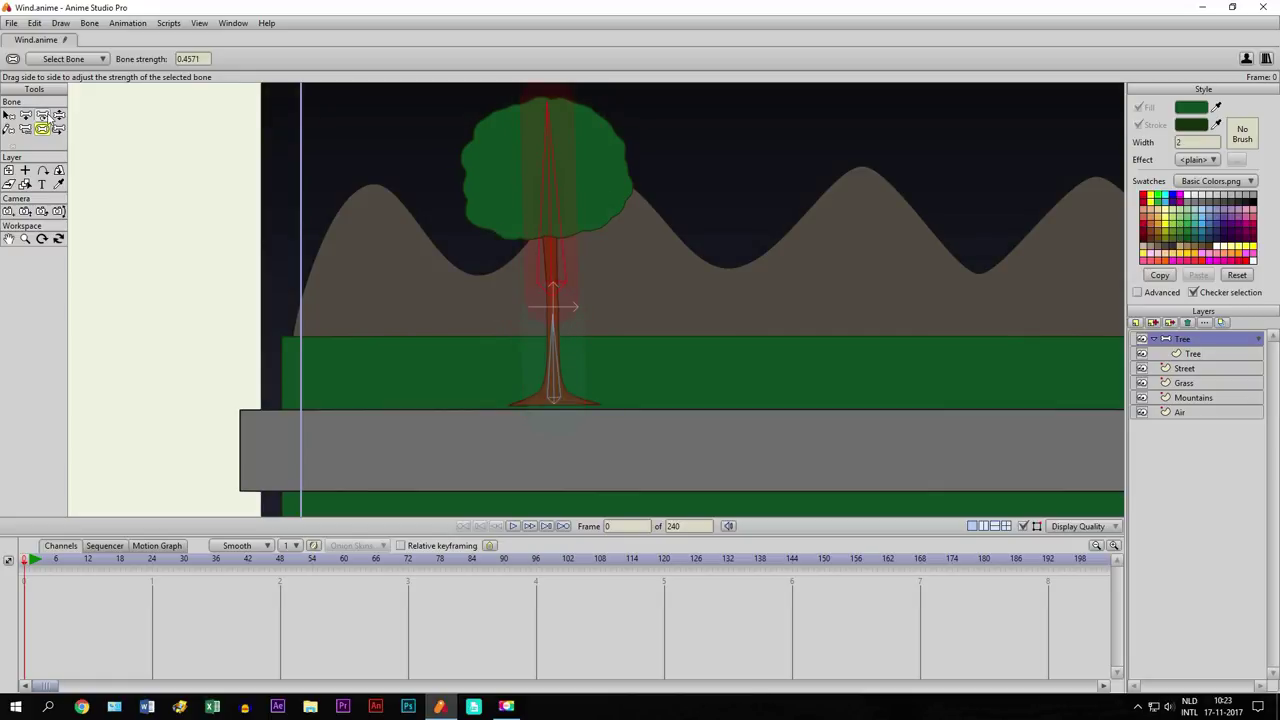
Test how the tree deforms at frame 0 by manipulating its bone chain, and restore the rest pose
{"action": "left_click", "coordinate": [58, 116]}
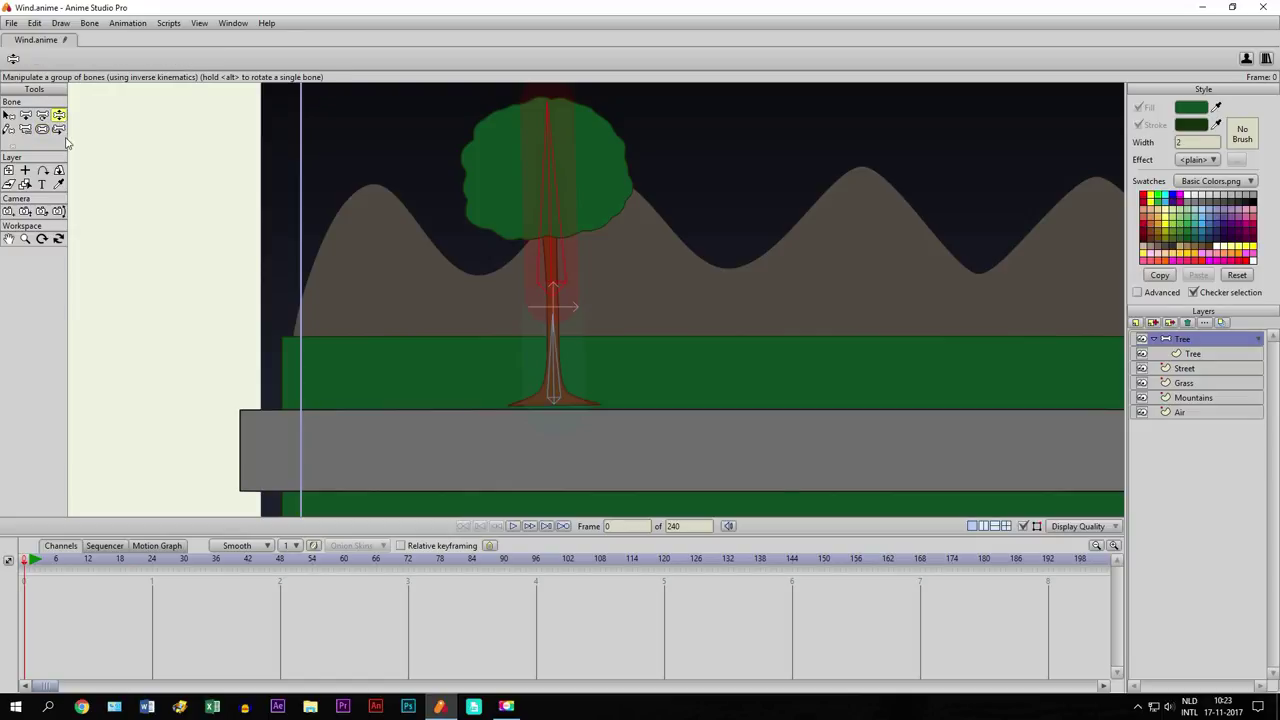
{"action": "left_click_drag", "start_coordinate": [546, 204], "coordinate": [555, 412]}
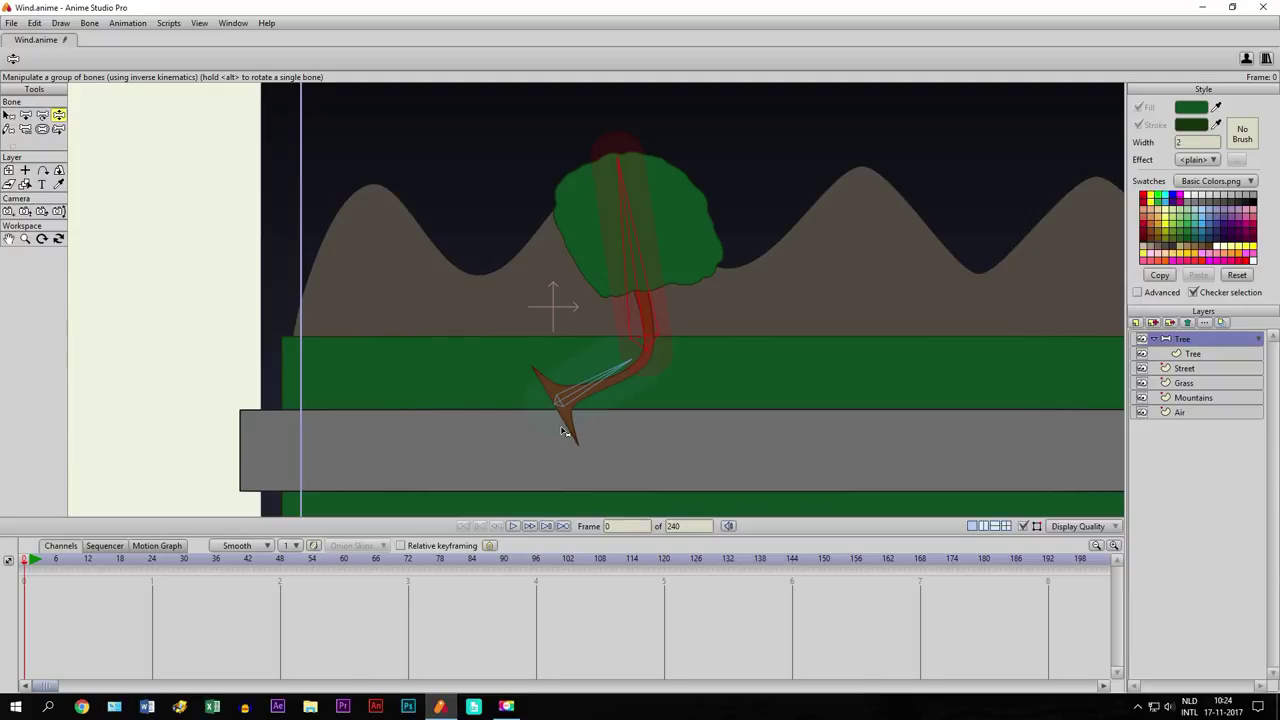
{"action": "key", "text": "ctrl+Right"}
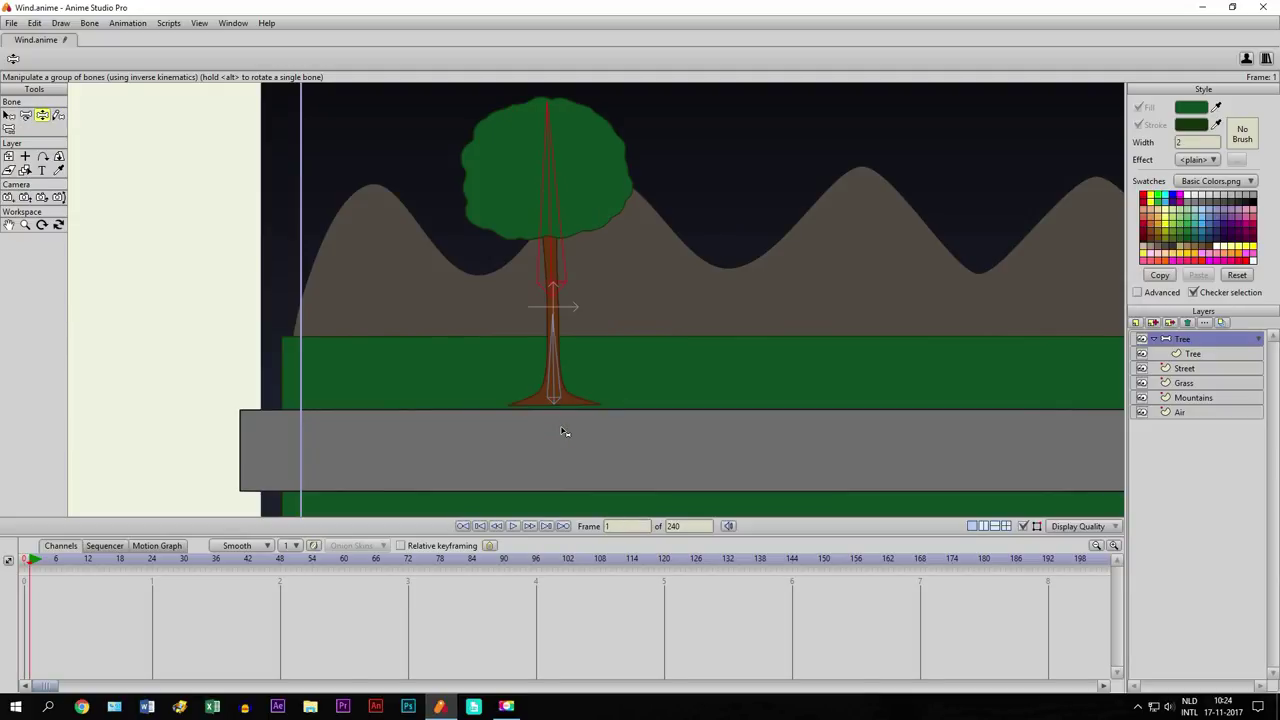
{"action": "key", "text": "ctrl+Left"}
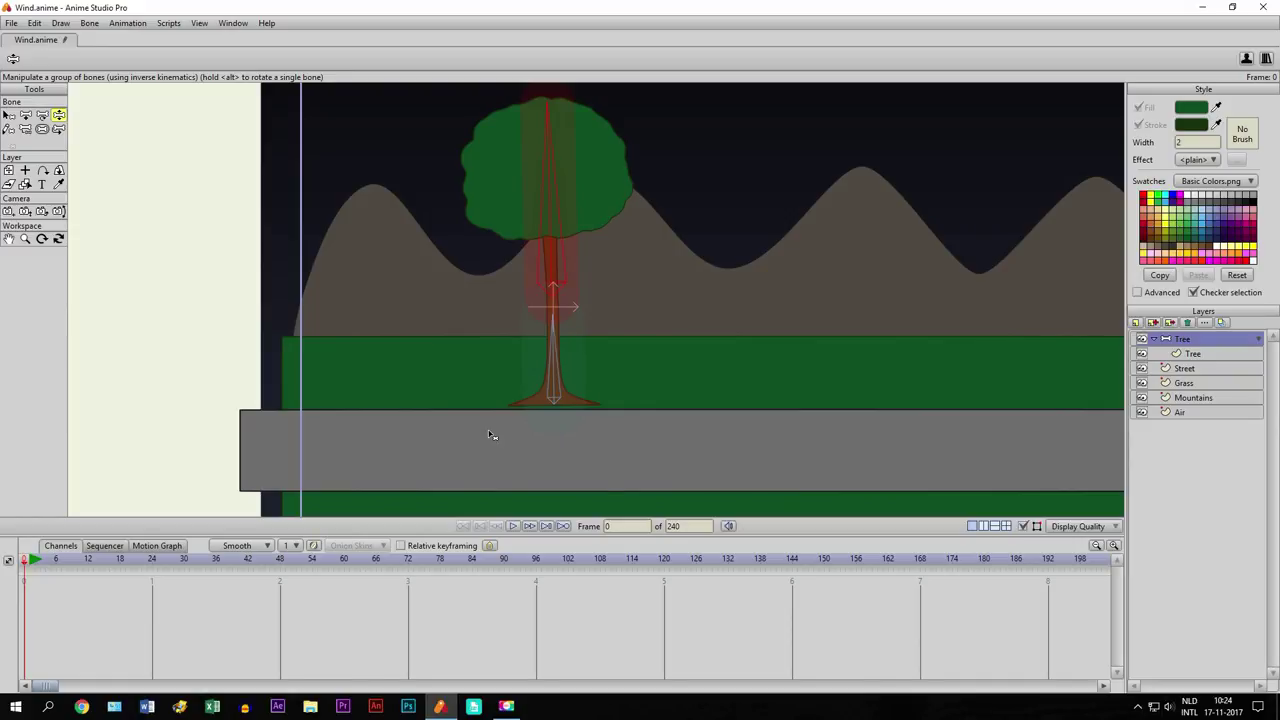
In the Tree vector layer, bind the crown's points and the trunk's upper points to the upper bone, with lasso mode off
{"action": "left_click", "coordinate": [1190, 355]}
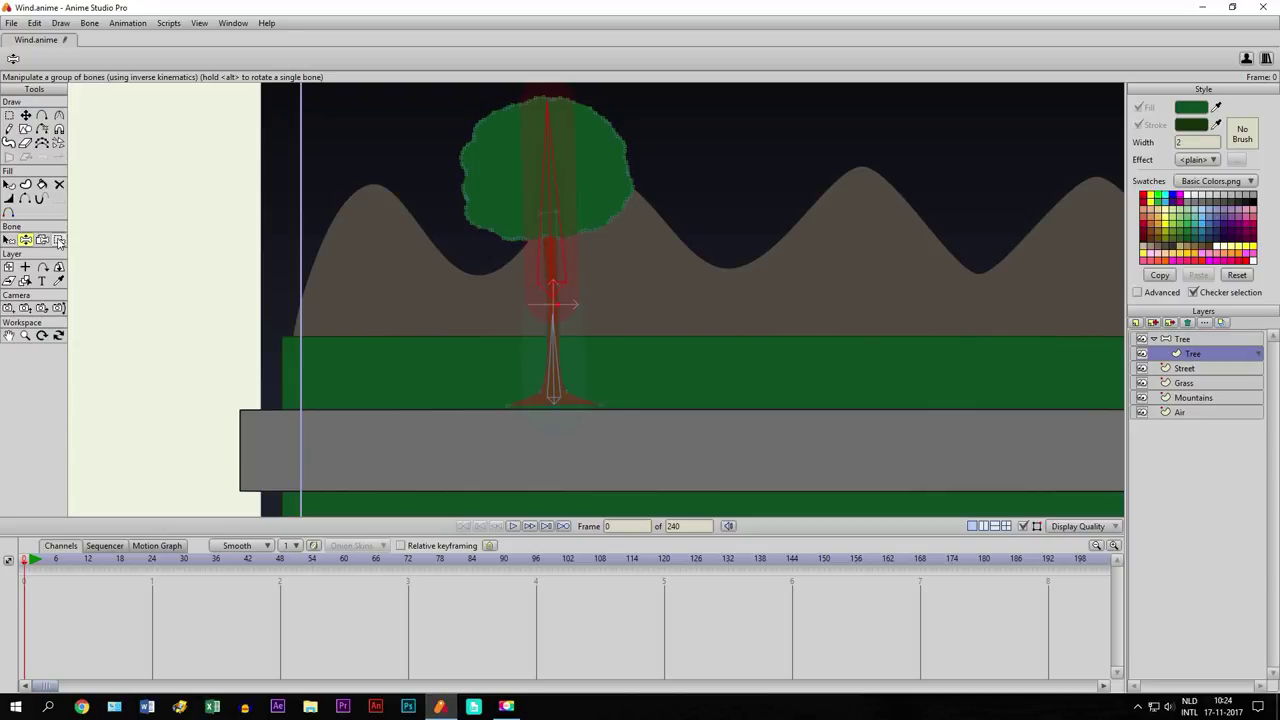
{"action": "left_click", "coordinate": [8, 240]}
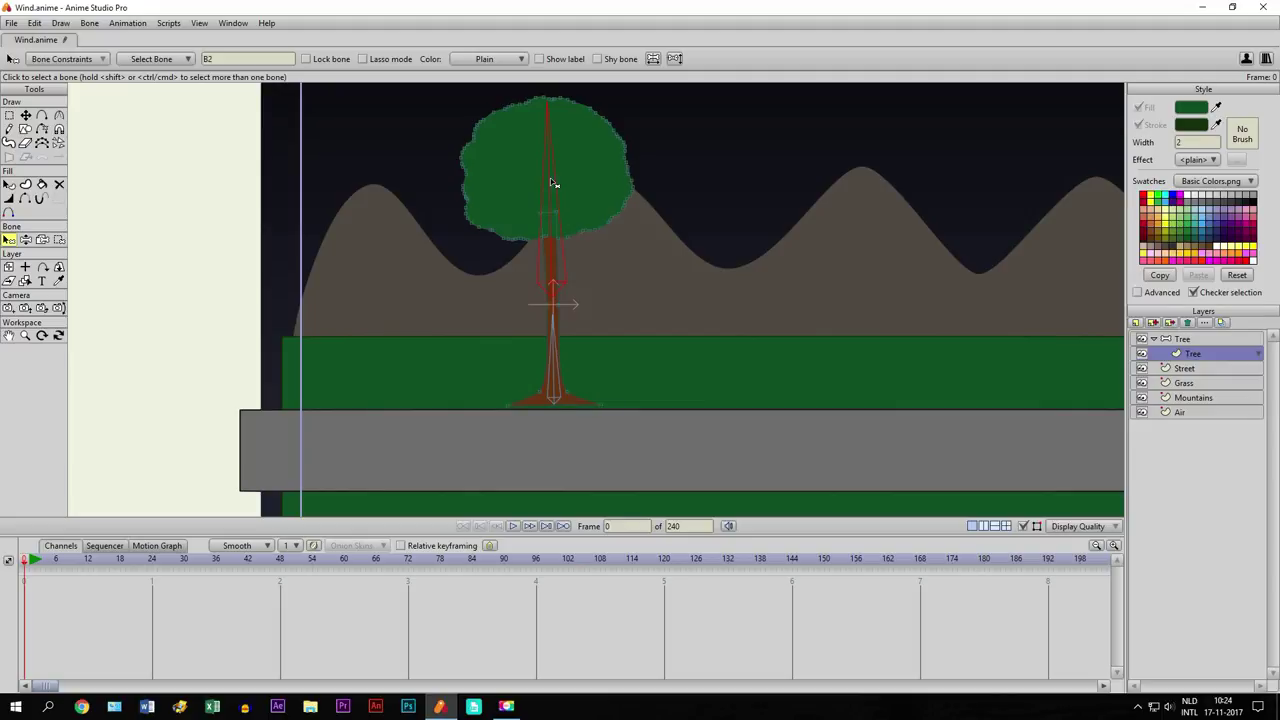
{"action": "left_click", "coordinate": [59, 241]}
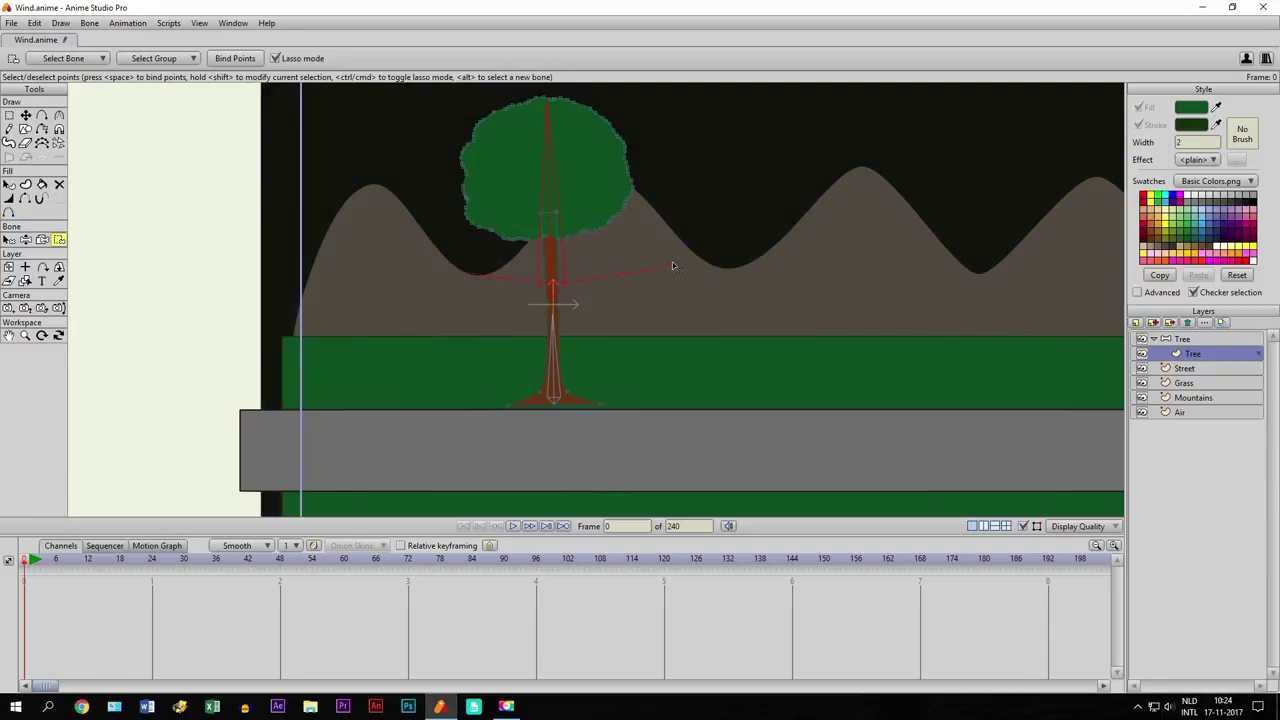
{"action": "left_click", "coordinate": [312, 59]}
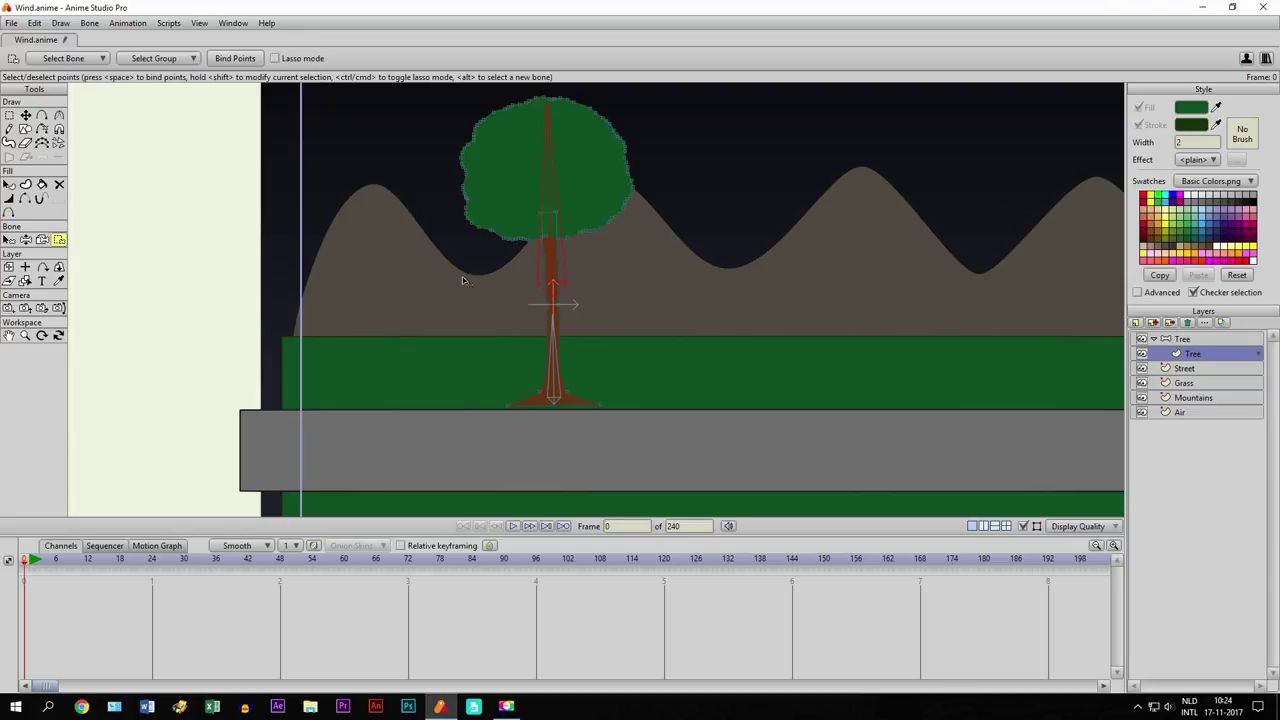
{"action": "left_click_drag", "start_coordinate": [450, 296], "coordinate": [621, 189]}
{"action": "left_click_drag", "start_coordinate": [636, 165], "coordinate": [645, 90]}
{"action": "left_click", "coordinate": [240, 63]}
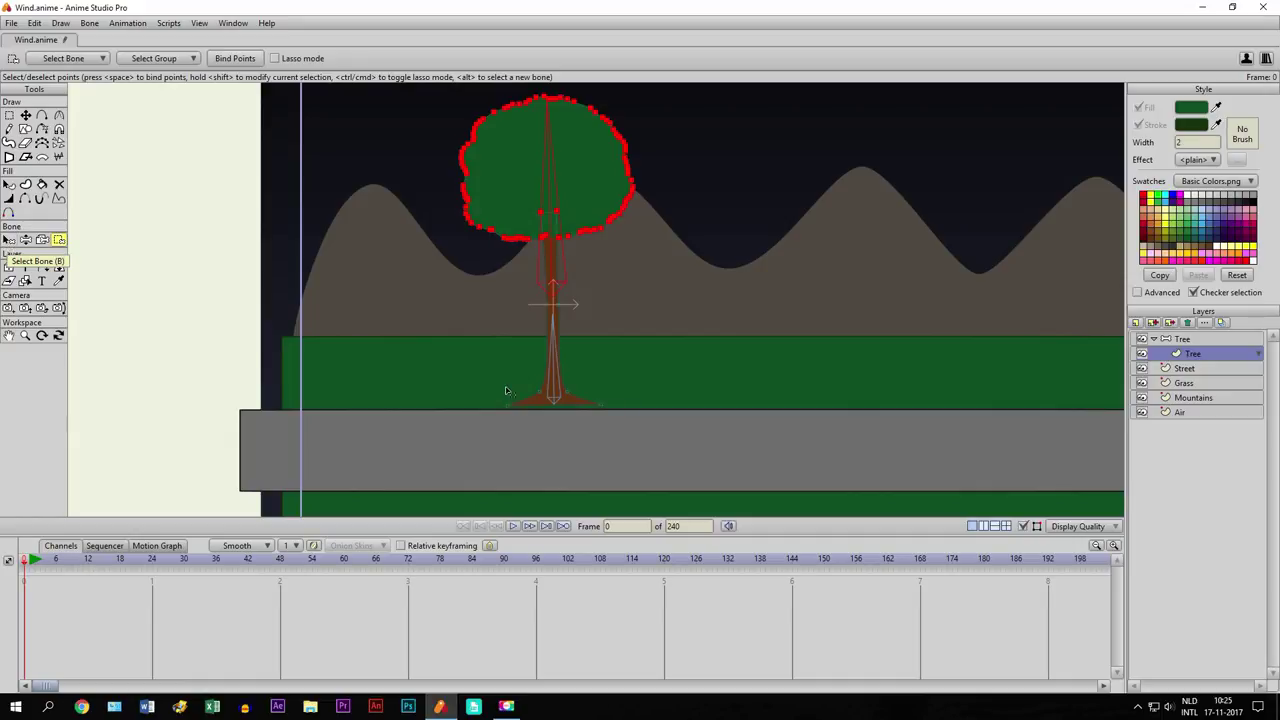
Bind the points at the trunk's base to the lower bone B1 and return to the Tree bone layer
{"action": "left_click", "coordinate": [549, 377]}
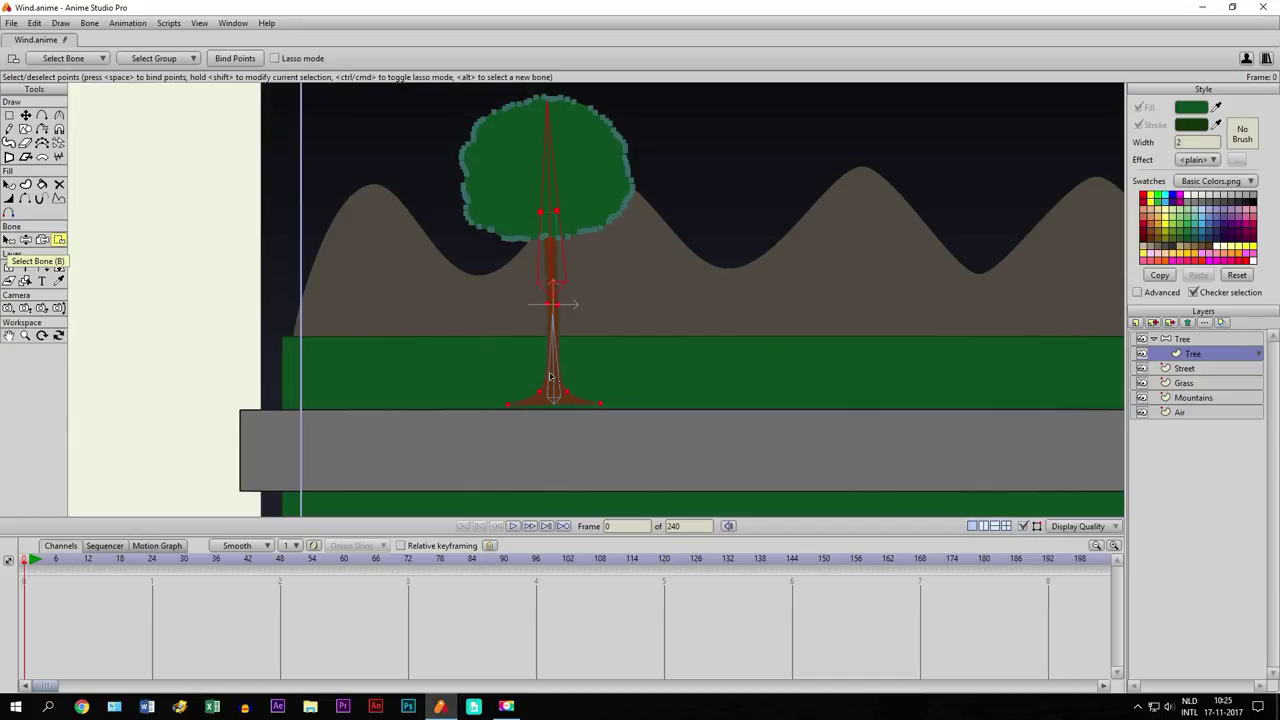
{"action": "left_click", "coordinate": [8, 240]}
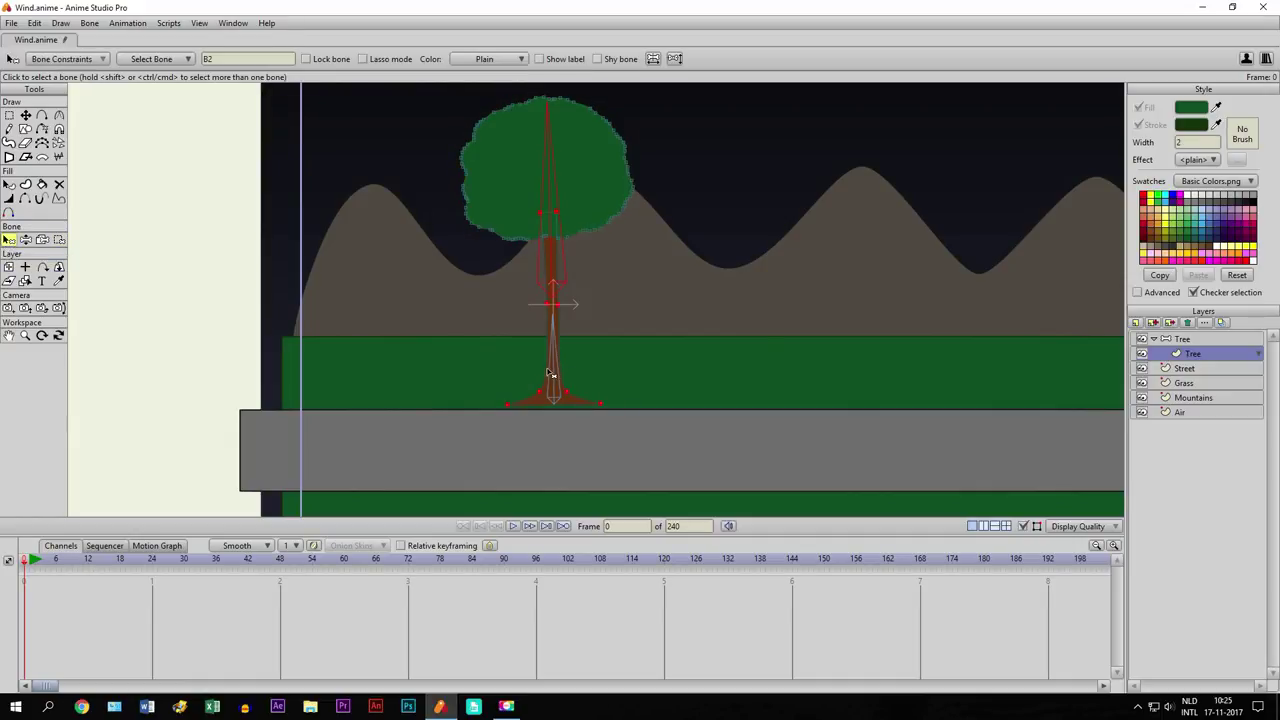
{"action": "left_click", "coordinate": [556, 374]}
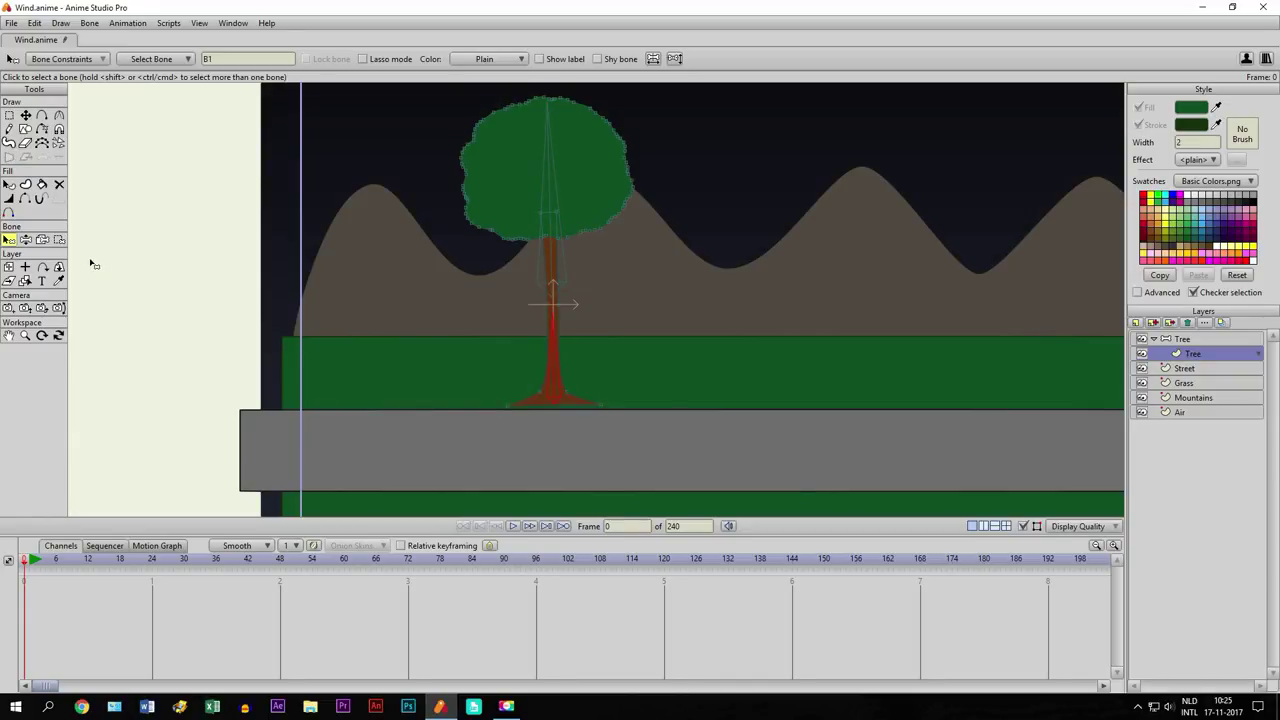
{"action": "left_click", "coordinate": [59, 240]}
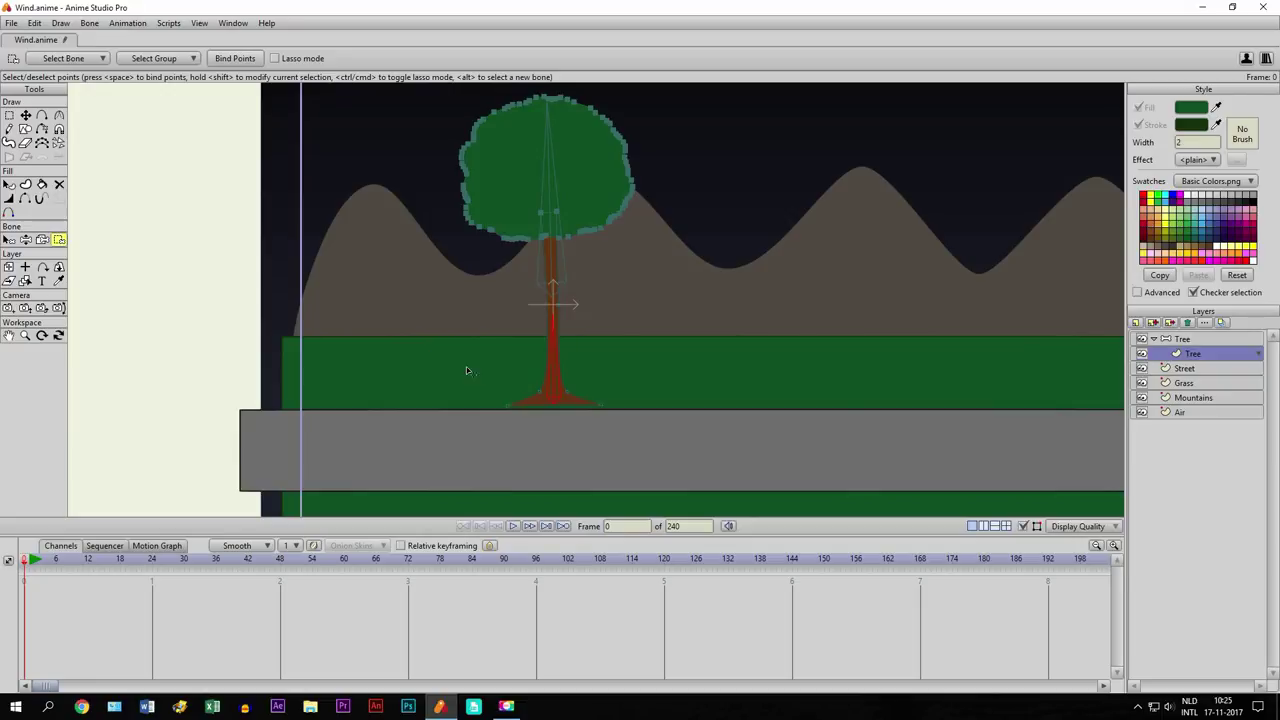
{"action": "left_click_drag", "start_coordinate": [465, 364], "coordinate": [688, 454]}
{"action": "left_click", "coordinate": [234, 60]}
{"action": "left_click", "coordinate": [1172, 340]}
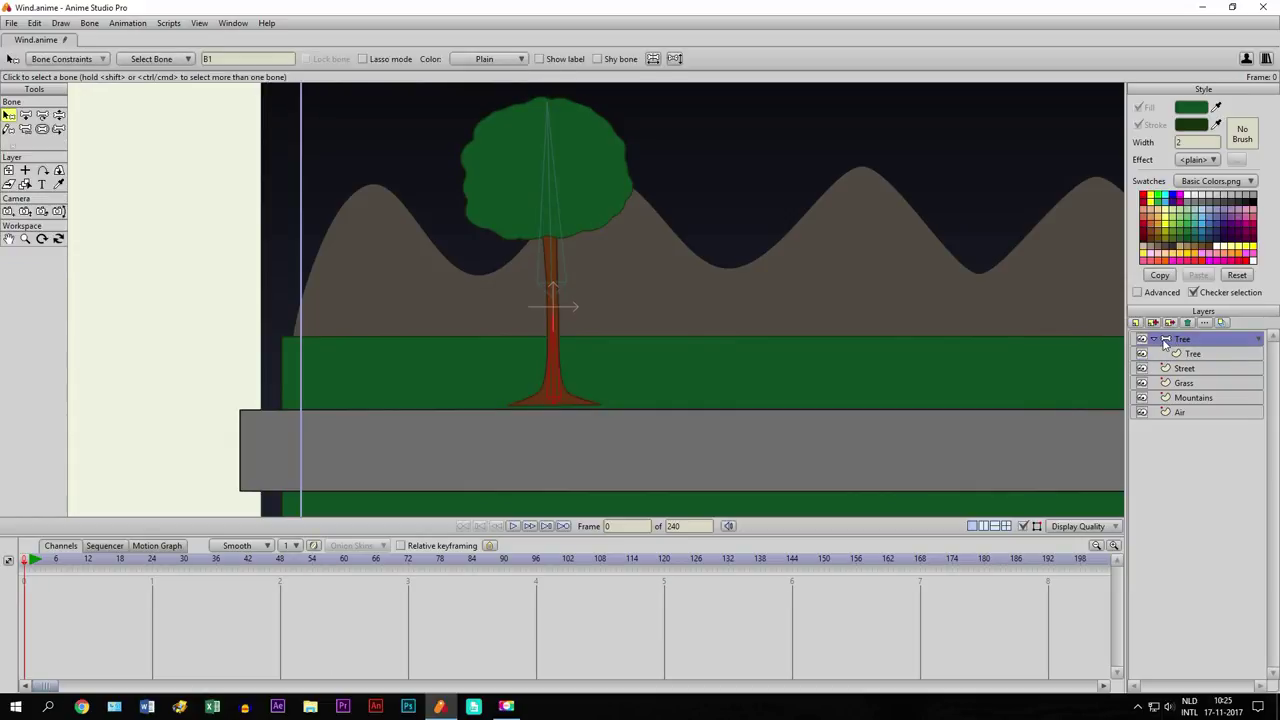
Try bending the tree's upper bone to the right at frame 6, delete the resulting keyframes and return to frame 0
{"action": "left_click", "coordinate": [56, 563]}
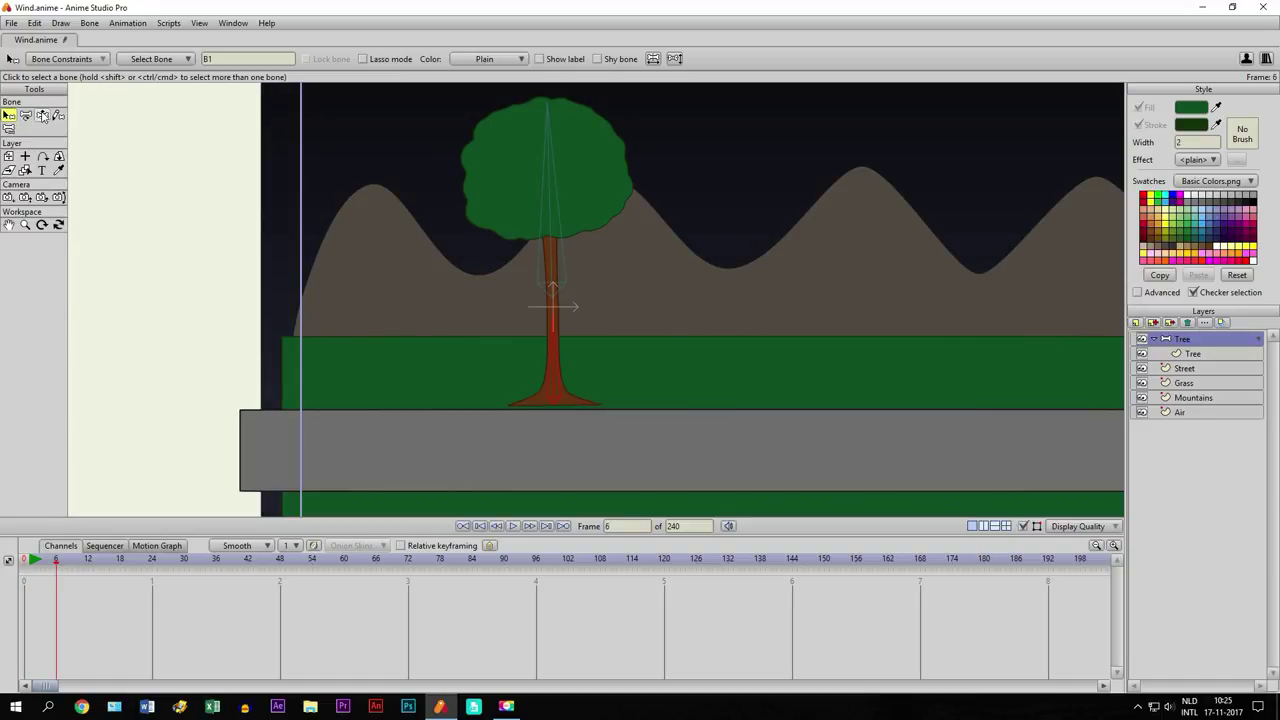
{"action": "left_click", "coordinate": [26, 118]}
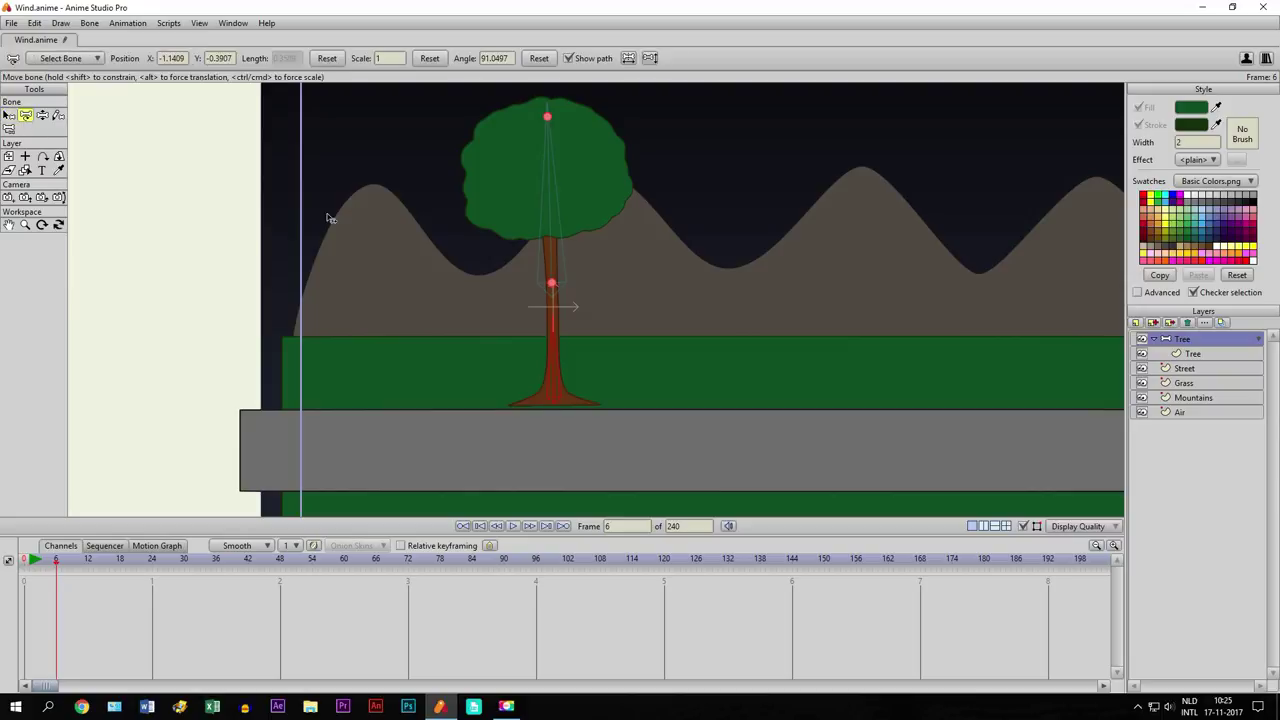
{"action": "mouse_move", "coordinate": [556, 203]}
{"action": "left_mouse_down"}
{"action": "mouse_move", "coordinate": [637, 260]}
{"action": "mouse_move", "coordinate": [573, 197]}
{"action": "mouse_move", "coordinate": [477, 206]}
{"action": "mouse_move", "coordinate": [531, 189]}
{"action": "mouse_move", "coordinate": [565, 196]}
{"action": "mouse_move", "coordinate": [626, 246]}
{"action": "mouse_move", "coordinate": [603, 200]}
{"action": "mouse_move", "coordinate": [620, 227]}
{"action": "mouse_move", "coordinate": [462, 211]}
{"action": "mouse_move", "coordinate": [571, 220]}
{"action": "mouse_move", "coordinate": [526, 211]}
{"action": "mouse_move", "coordinate": [552, 212]}
{"action": "left_mouse_up"}
{"action": "left_click", "coordinate": [554, 400]}
{"action": "left_click_drag", "start_coordinate": [41, 597], "coordinate": [147, 675]}
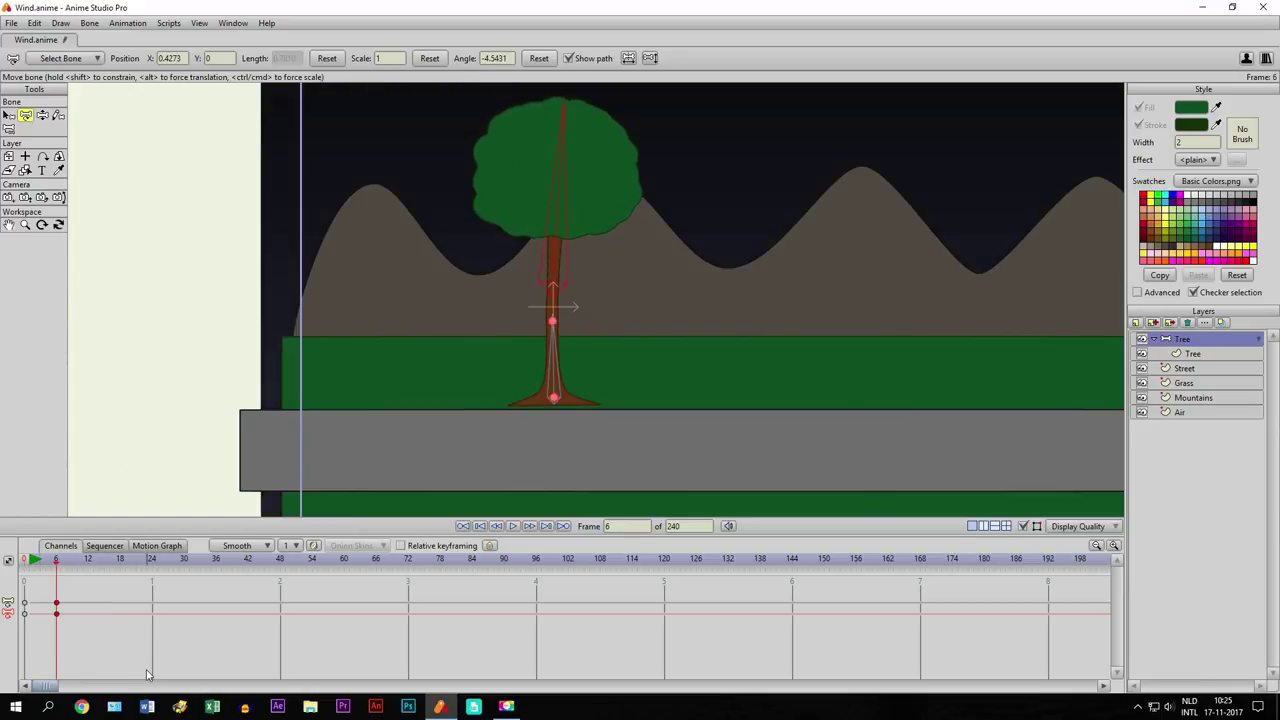
{"action": "key", "text": "Delete"}
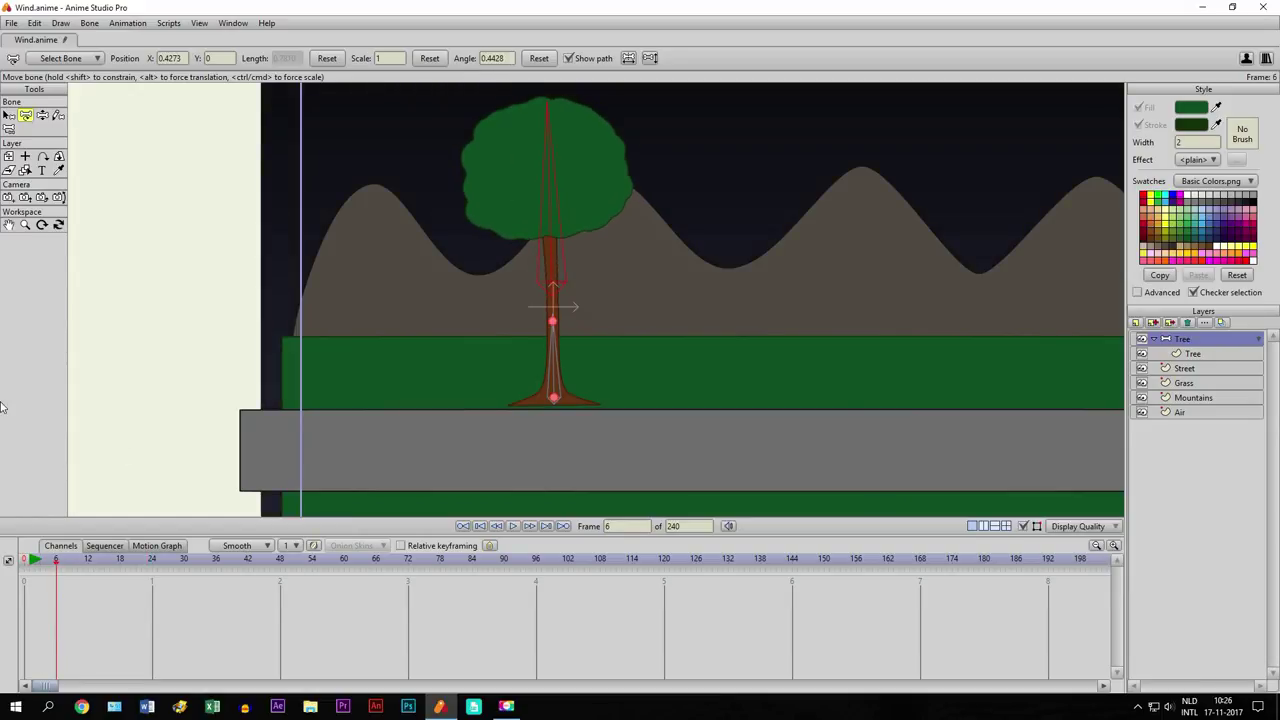
{"action": "left_click", "coordinate": [24, 562]}
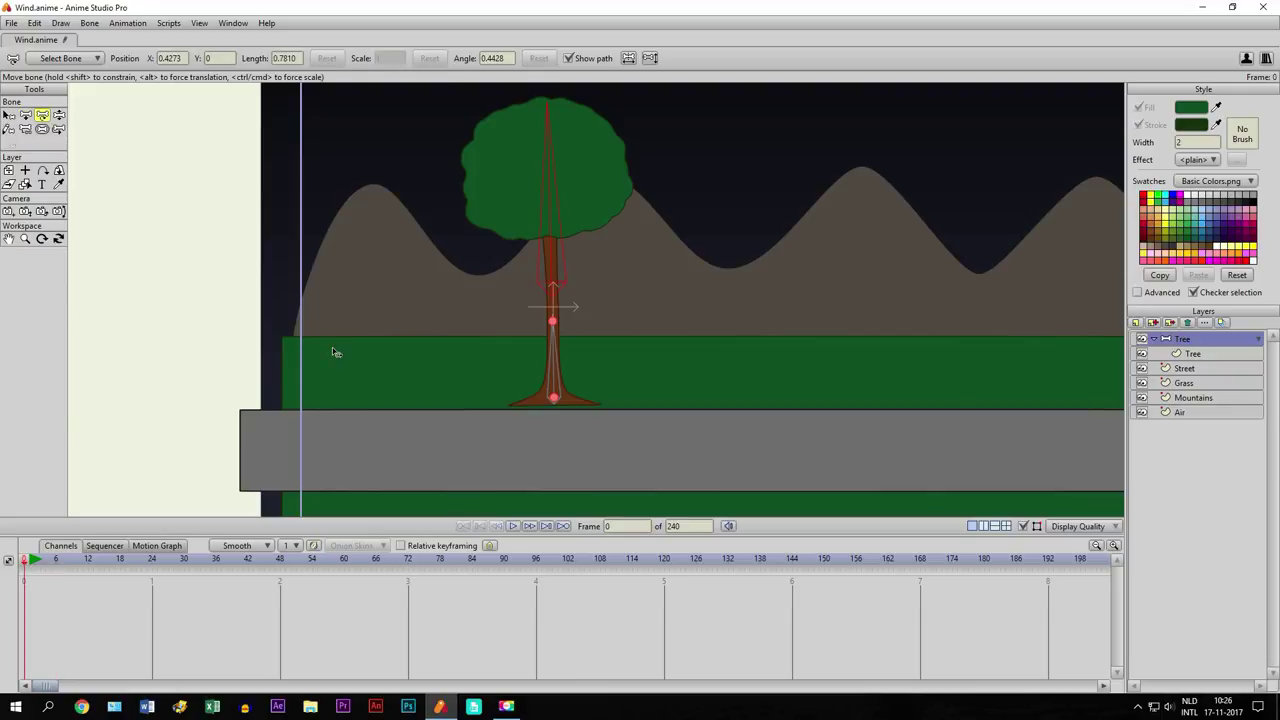
Duplicate the Tree bone layer as Tree 2 and move the copy to the right, to about X 1.42
{"action": "left_click", "coordinate": [8, 239]}
{"action": "left_click_drag", "start_coordinate": [597, 276], "coordinate": [497, 317]}
{"action": "scroll", "coordinate": [497, 317], "scroll_direction": "down", "scroll_amount": 2}
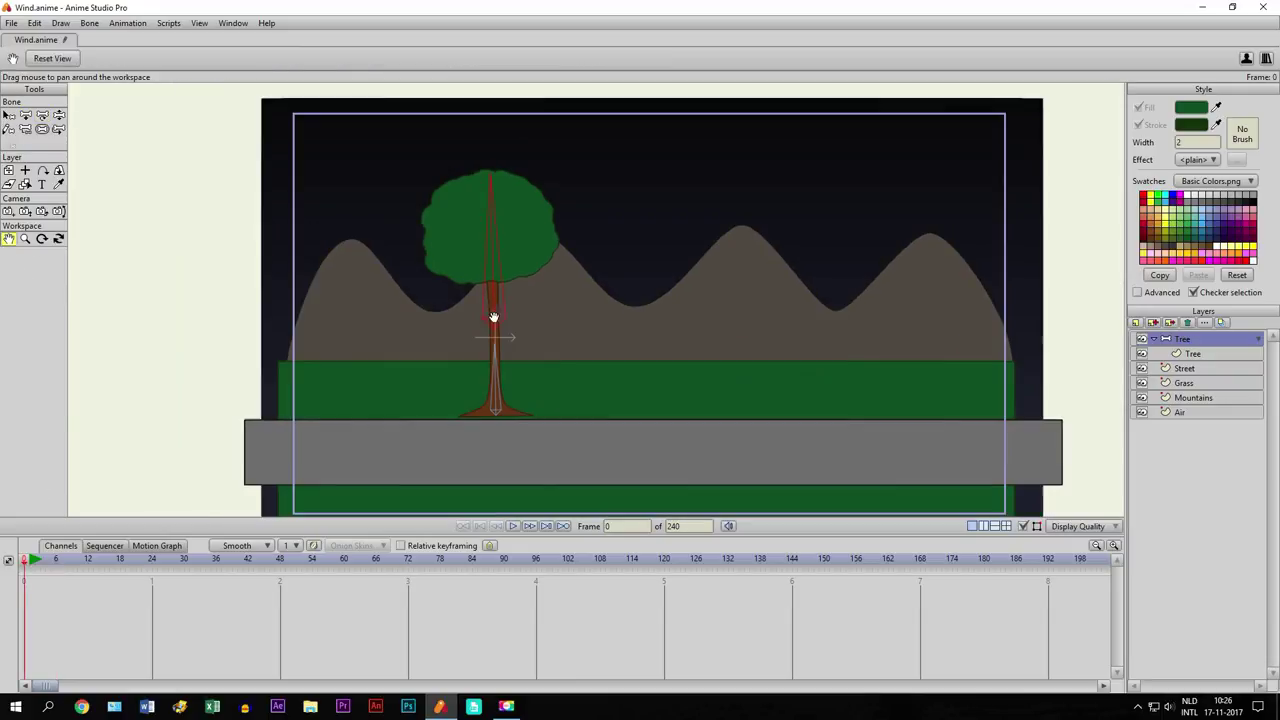
{"action": "left_click", "coordinate": [1154, 339]}
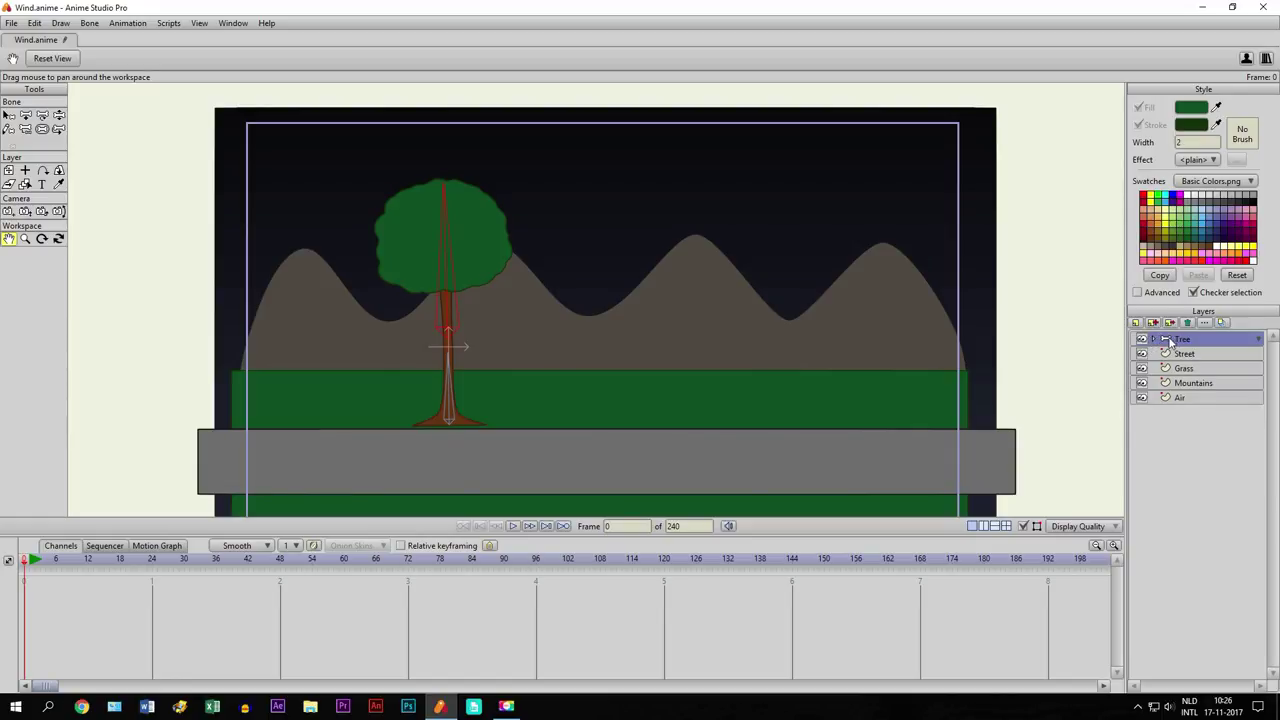
{"action": "left_click", "coordinate": [1153, 323]}
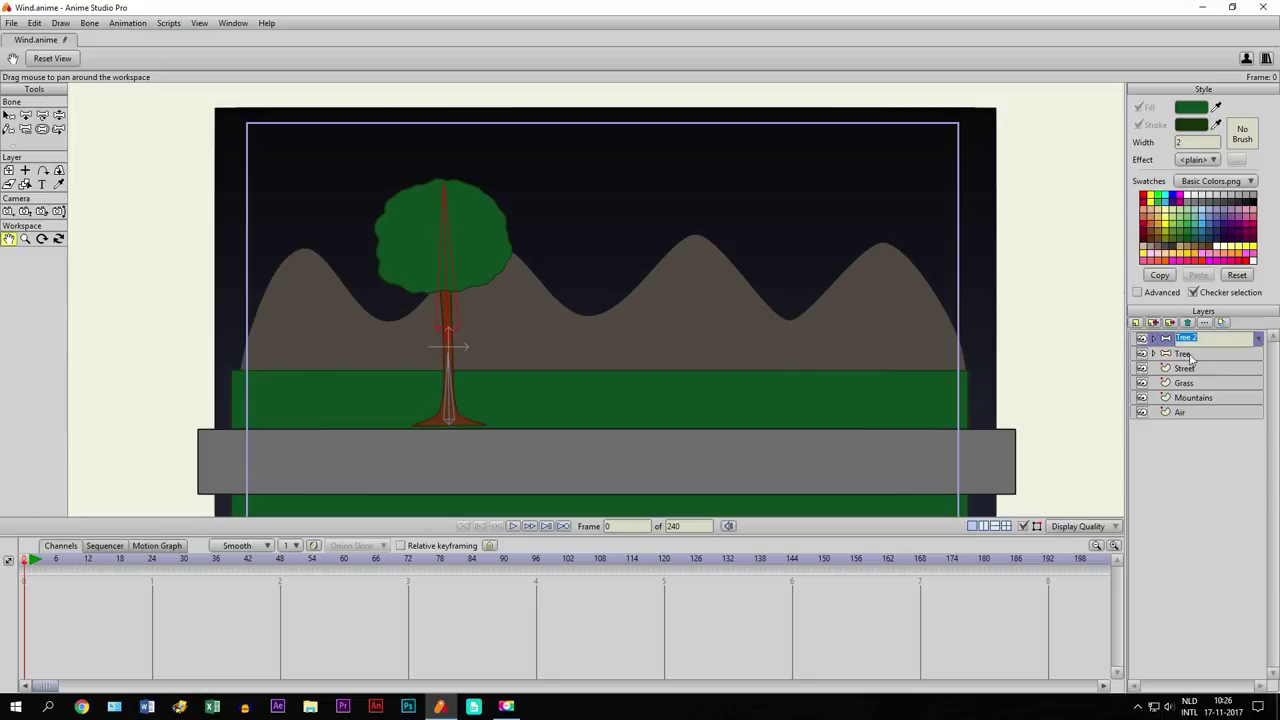
{"action": "key", "text": "Return"}
{"action": "left_click", "coordinate": [8, 170]}
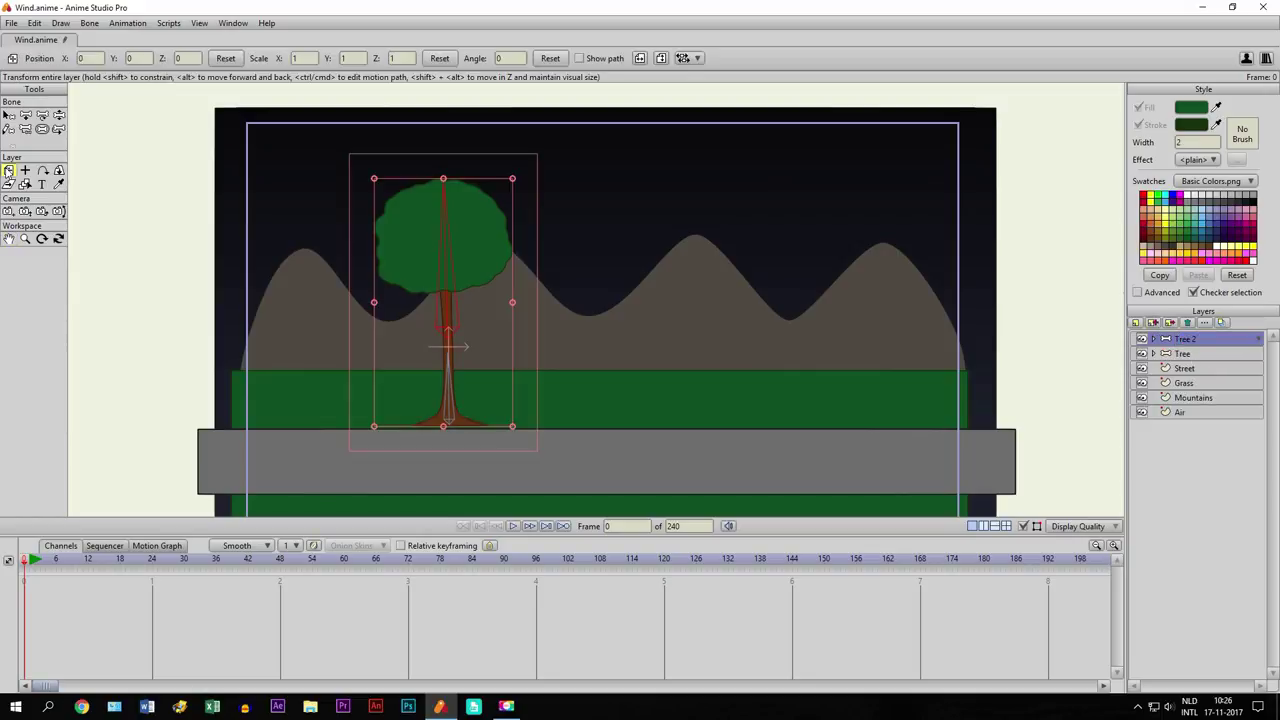
{"action": "left_click_drag", "start_coordinate": [465, 367], "coordinate": [739, 409]}
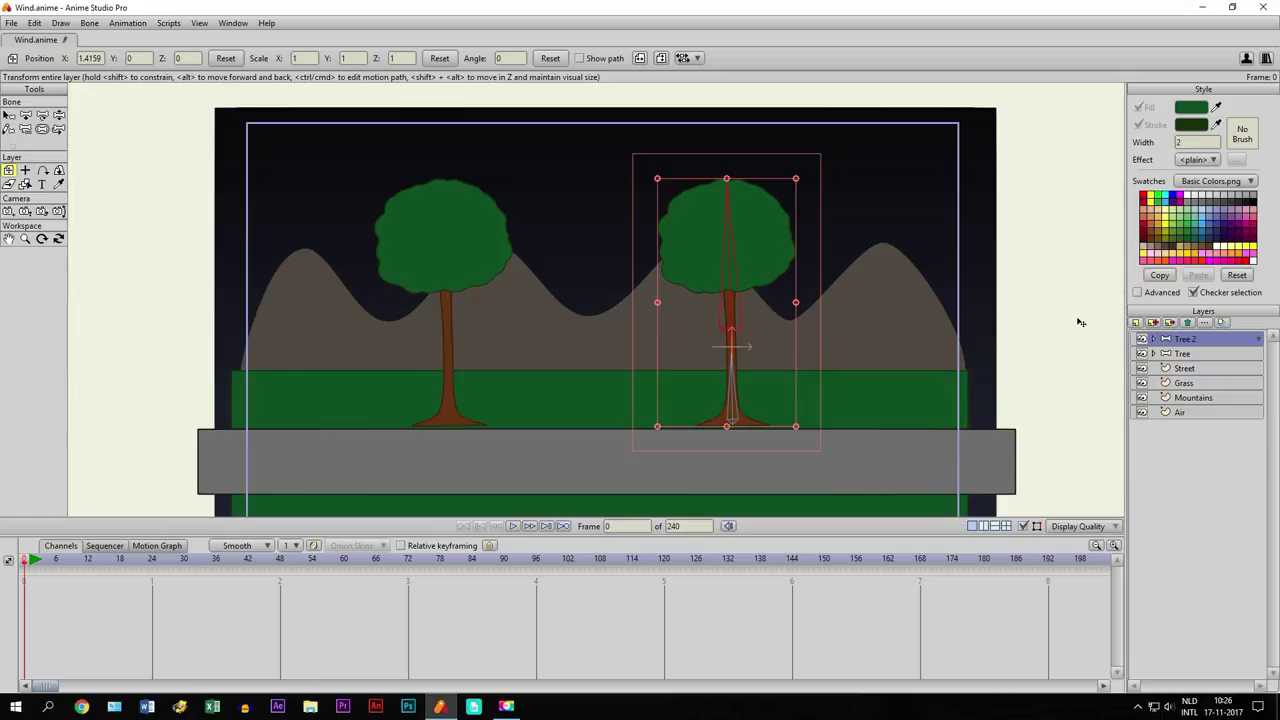
At frame 6, bend the upper bone of the original Tree layer to the right, to an angle of about -13.37
{"action": "left_click", "coordinate": [1220, 355]}
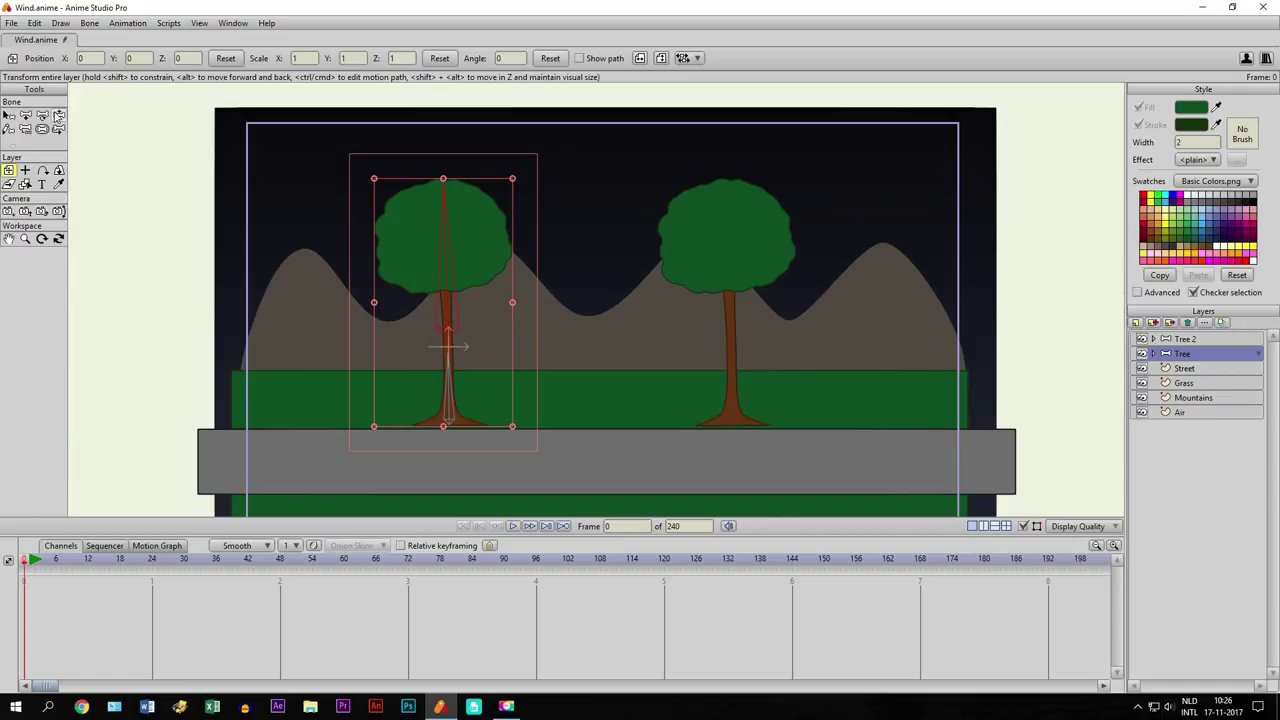
{"action": "left_click", "coordinate": [58, 116]}
{"action": "left_click", "coordinate": [44, 116]}
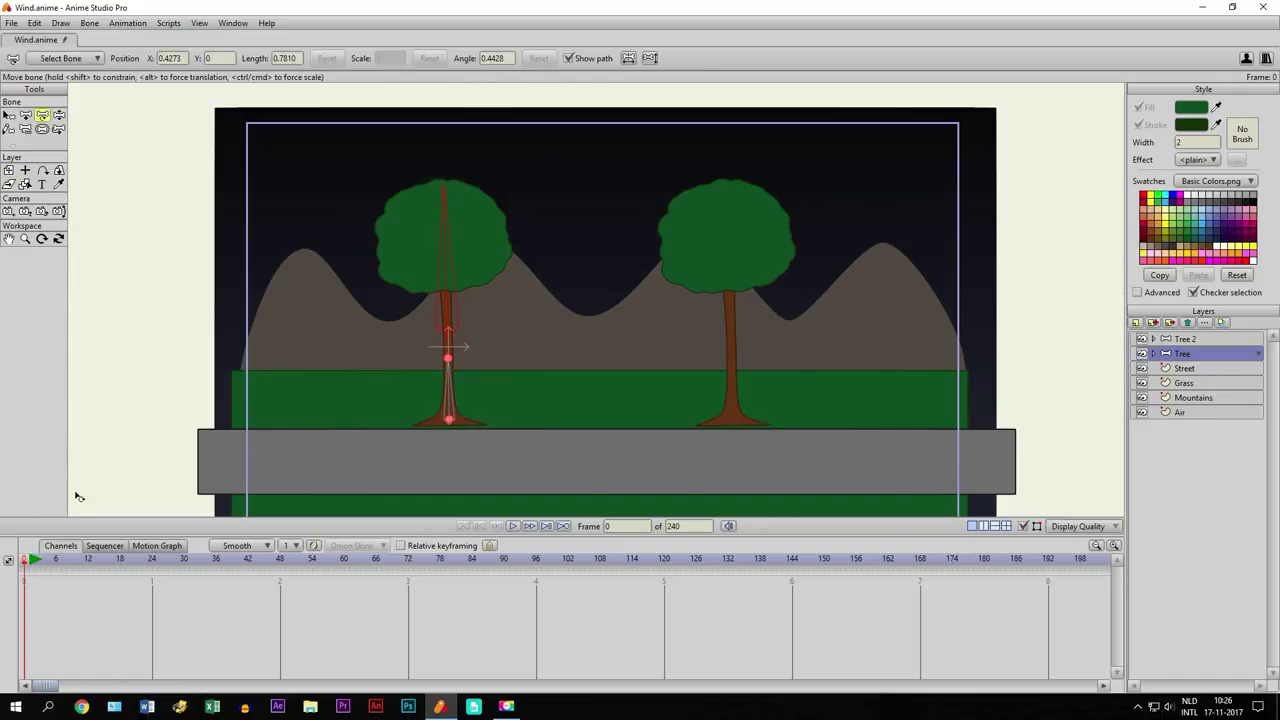
{"action": "left_click", "coordinate": [55, 570]}
{"action": "left_click", "coordinate": [446, 328]}
{"action": "scroll", "coordinate": [436, 330], "scroll_direction": "up", "scroll_amount": 1}
{"action": "left_click_drag", "start_coordinate": [417, 246], "coordinate": [440, 242]}
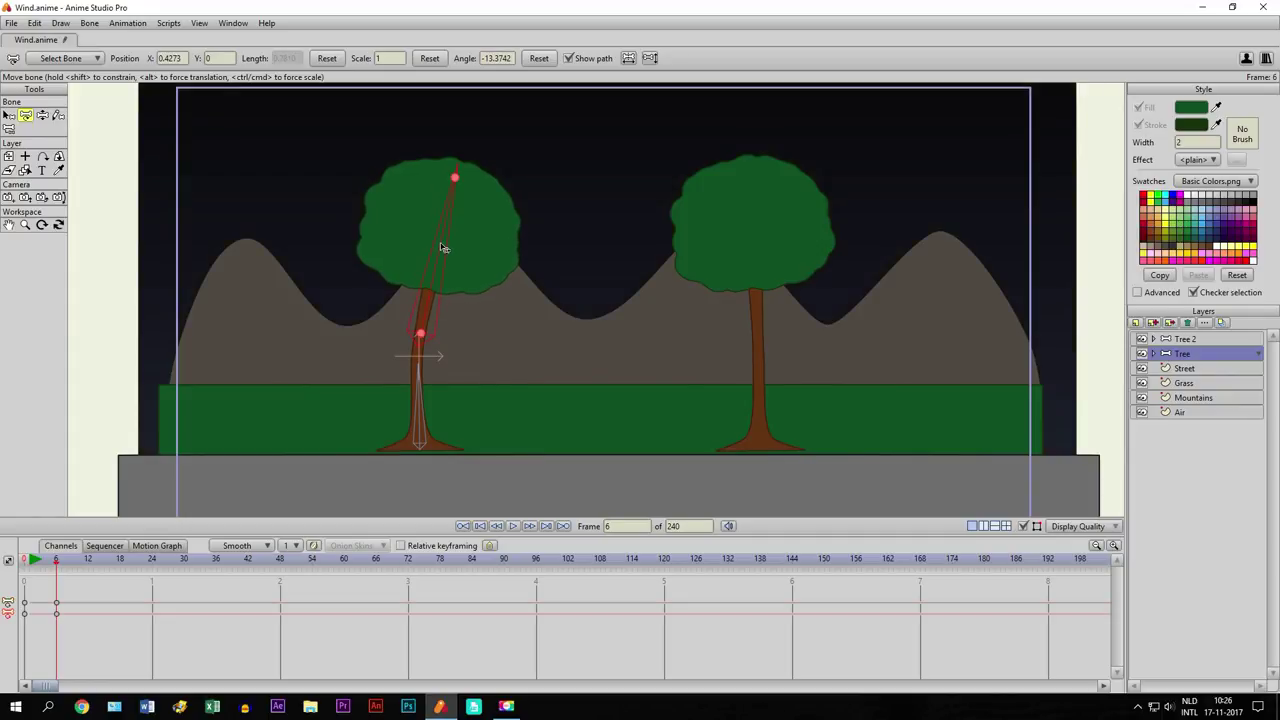
Copy the Tree layer's bone keyframes from frame 0 to frame 12 and scrub through the sway
{"action": "left_click", "coordinate": [89, 562]}
{"action": "left_click_drag", "start_coordinate": [40, 594], "coordinate": [10, 638]}
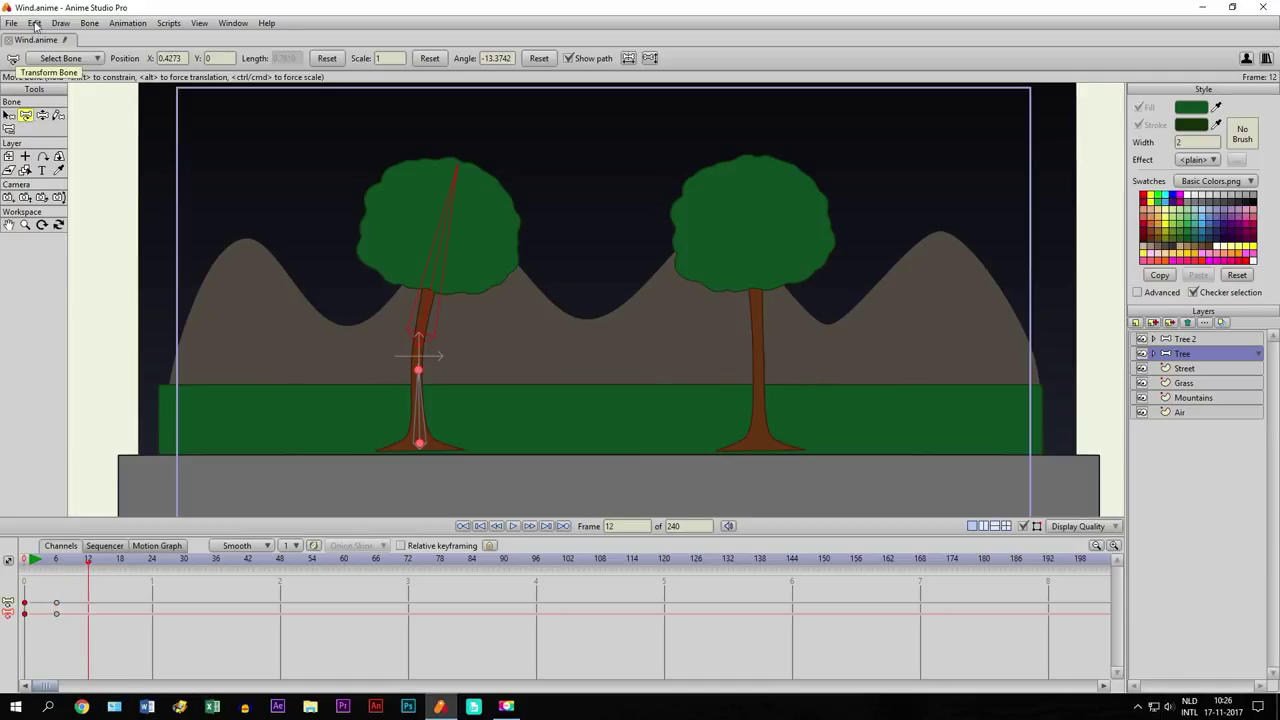
{"action": "left_click", "coordinate": [33, 24]}
{"action": "left_click", "coordinate": [35, 24]}
{"action": "left_click", "coordinate": [35, 23]}
{"action": "left_click", "coordinate": [50, 98]}
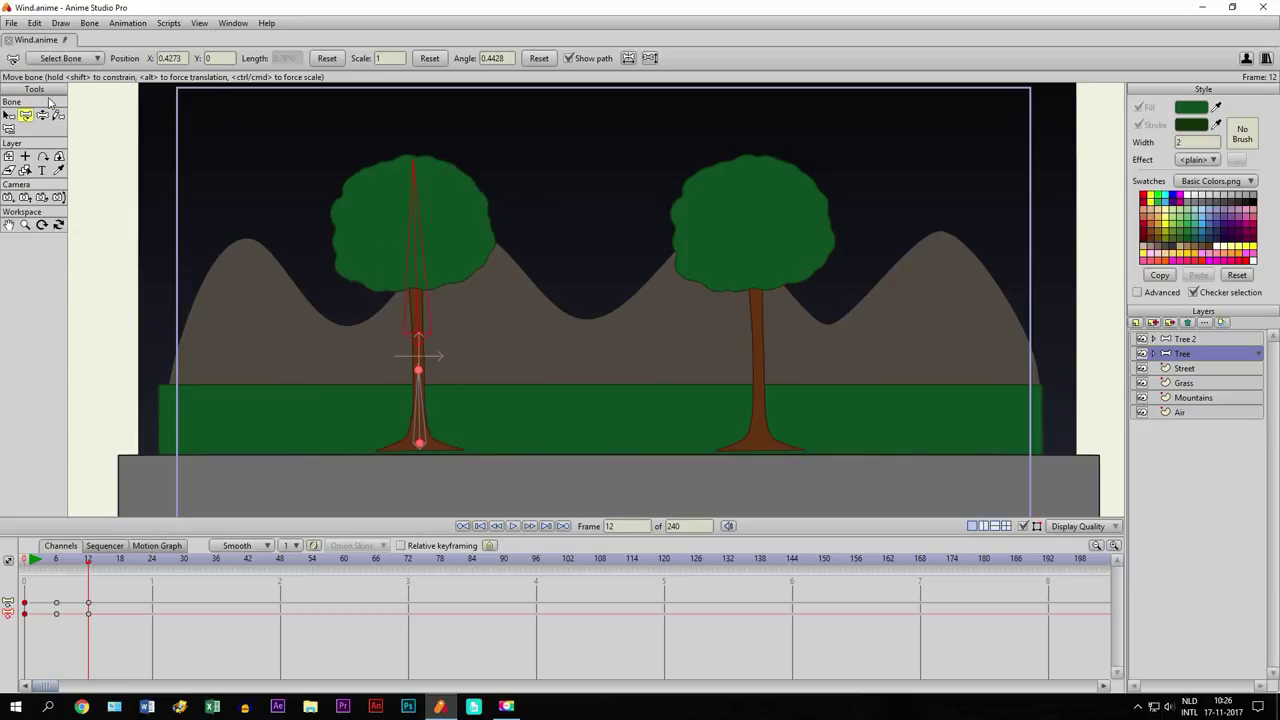
{"action": "left_click", "coordinate": [33, 561]}
{"action": "left_click_drag", "start_coordinate": [33, 561], "coordinate": [89, 562]}
Set the frame 12 bone keyframes to Cycle interpolation, going back to absolute frame 1
{"action": "left_click", "coordinate": [87, 605]}
{"action": "right_click", "coordinate": [88, 607]}
{"action": "left_click", "coordinate": [102, 580]}
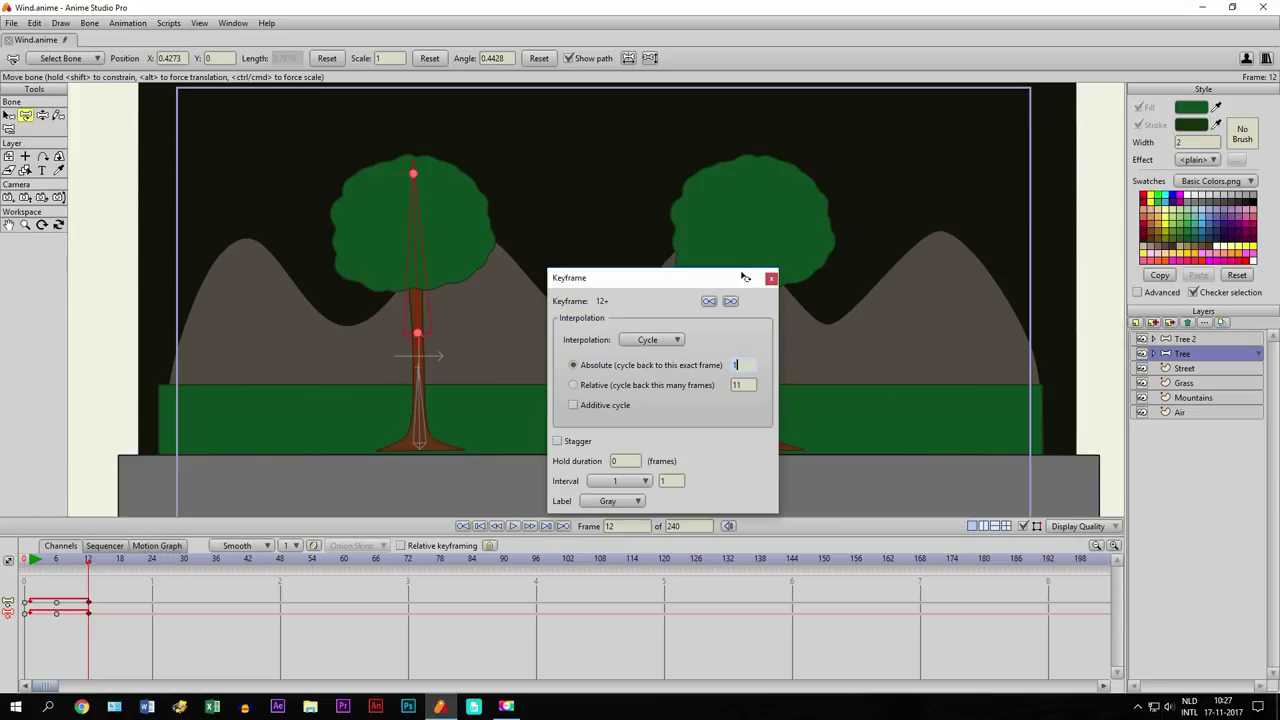
{"action": "left_click", "coordinate": [771, 278]}
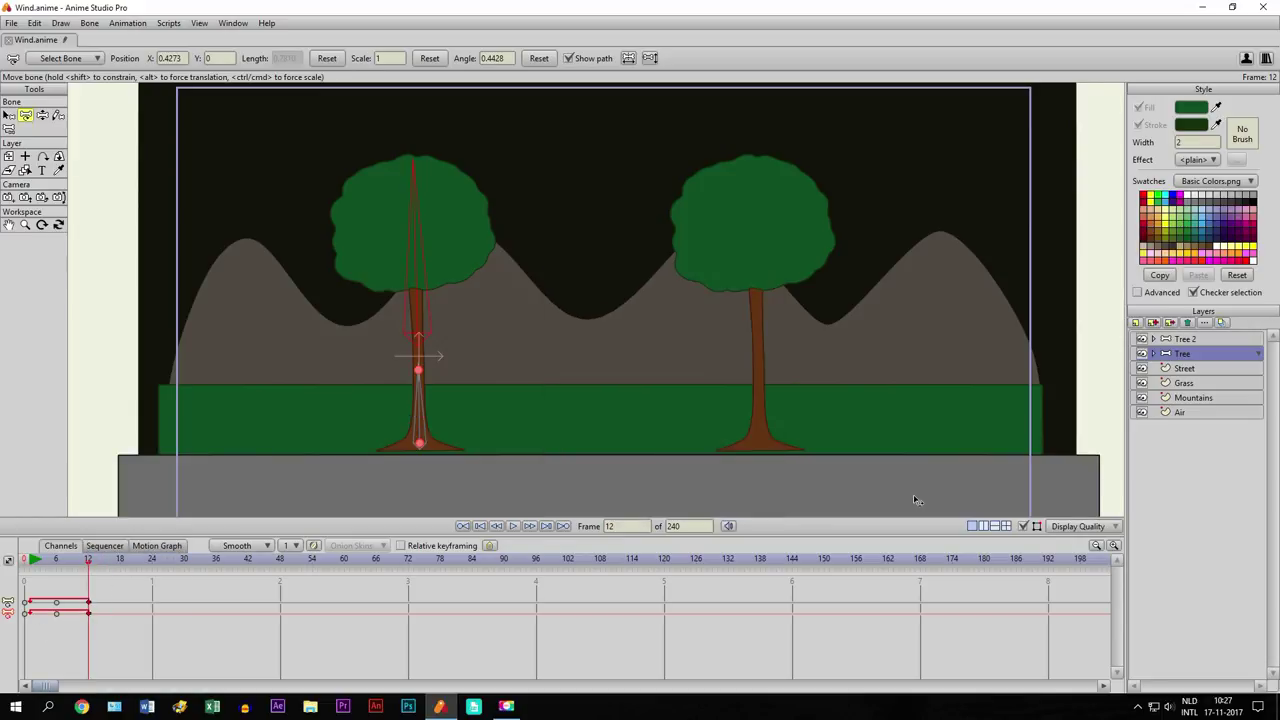
Play back the looping sway and stretch its keyframes, moving the bent pose to frame 9 and the last keys to frame 18
{"action": "left_click", "coordinate": [512, 527]}
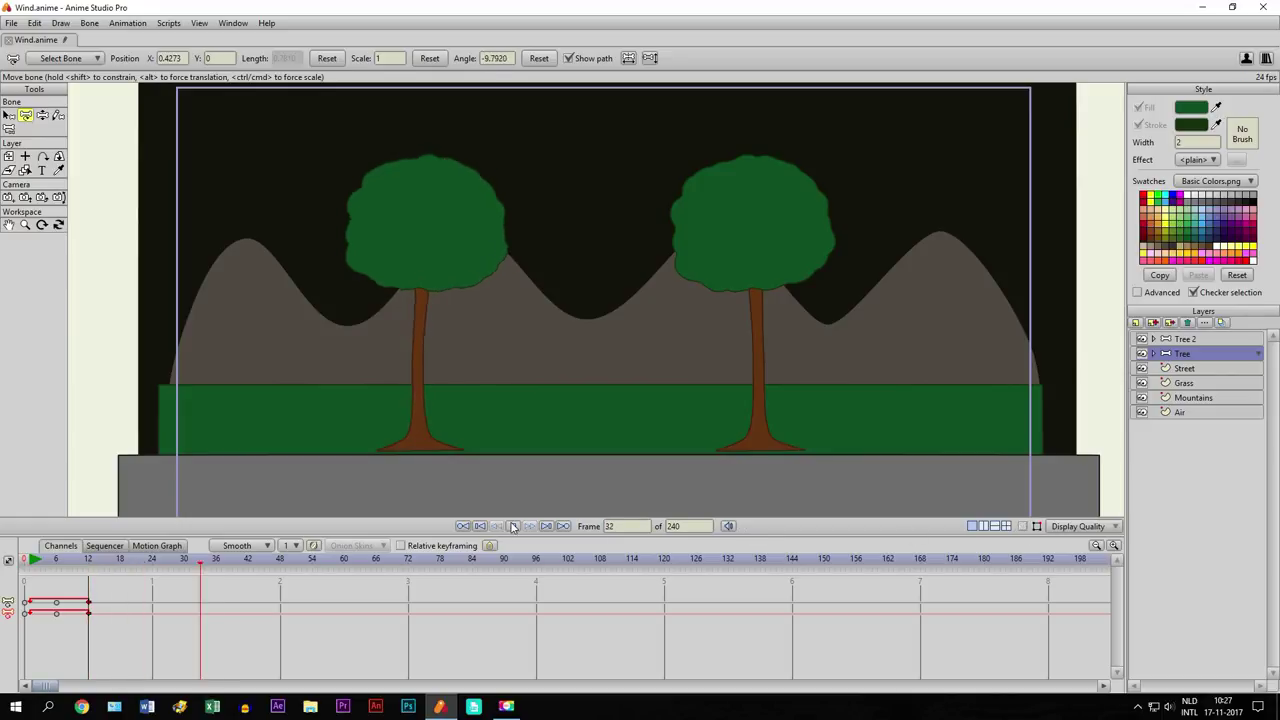
{"action": "scroll", "coordinate": [443, 323], "scroll_direction": "down", "scroll_amount": 2}
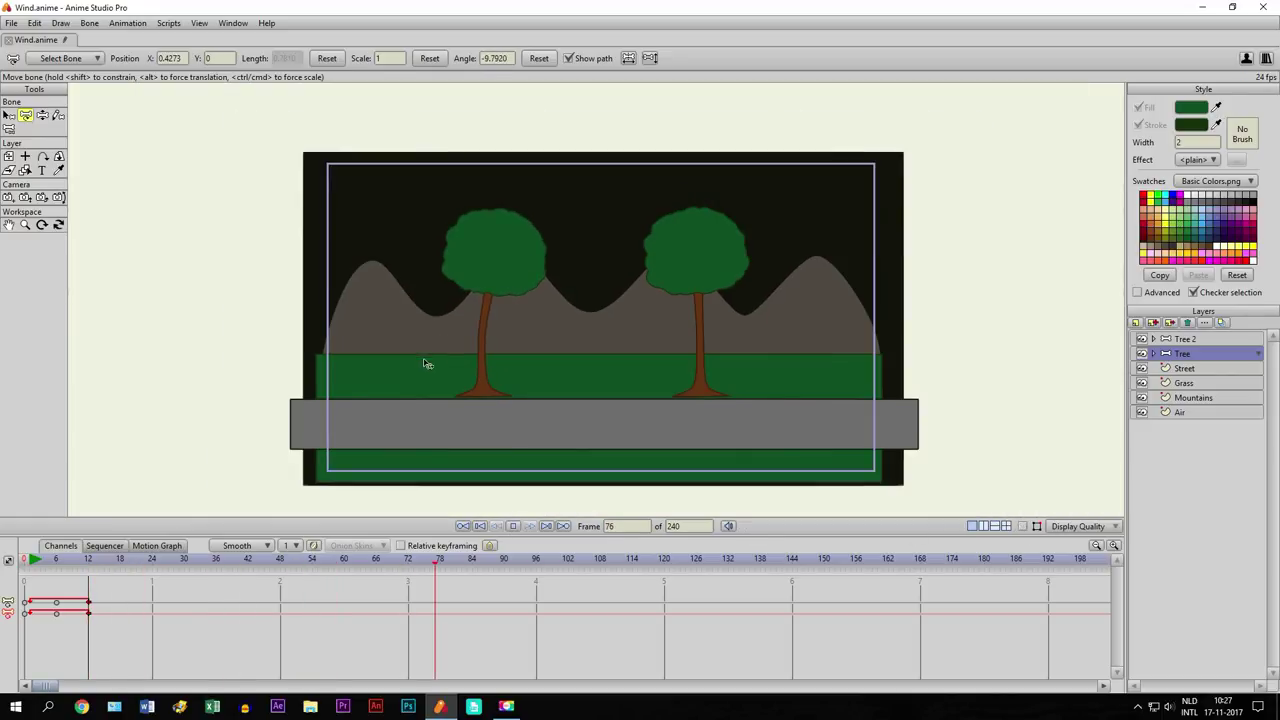
{"action": "left_click", "coordinate": [496, 527]}
{"action": "left_click", "coordinate": [465, 526]}
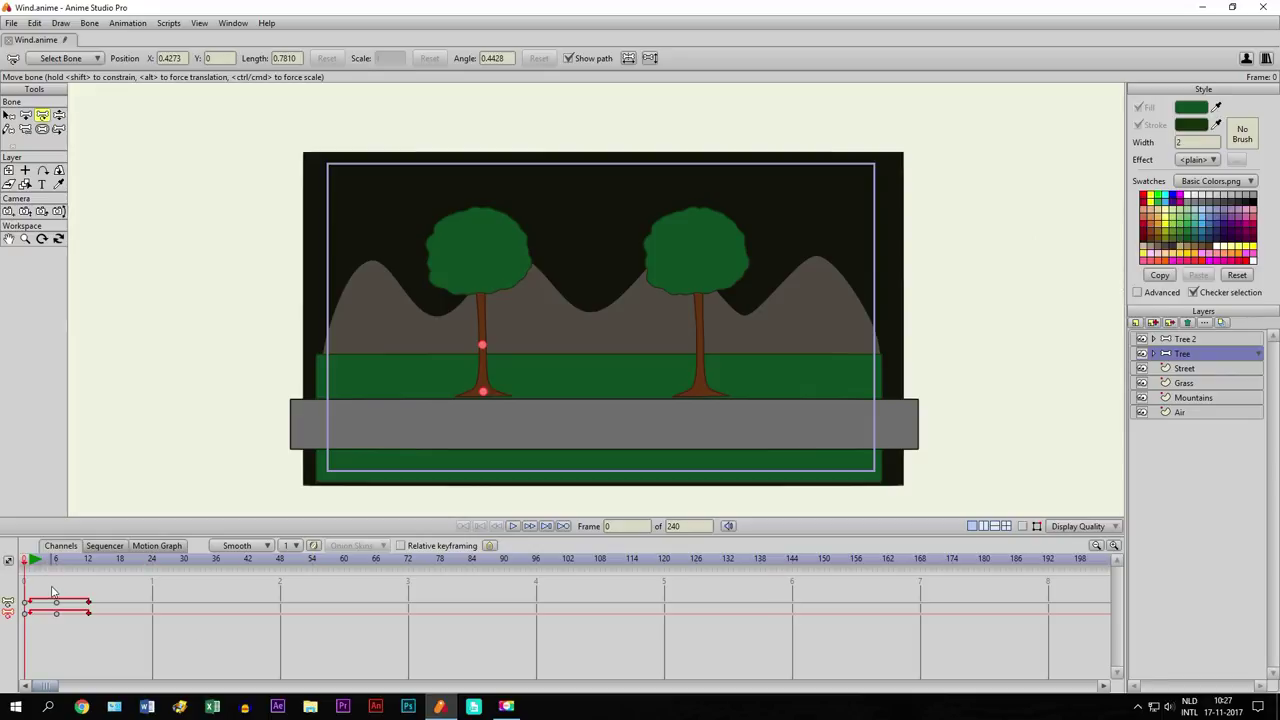
{"action": "mouse_move", "coordinate": [50, 586]}
{"action": "left_mouse_down"}
{"action": "mouse_move", "coordinate": [134, 630]}
{"action": "mouse_move", "coordinate": [67, 603]}
{"action": "mouse_move", "coordinate": [121, 634]}
{"action": "mouse_move", "coordinate": [121, 607]}
{"action": "left_mouse_up"}
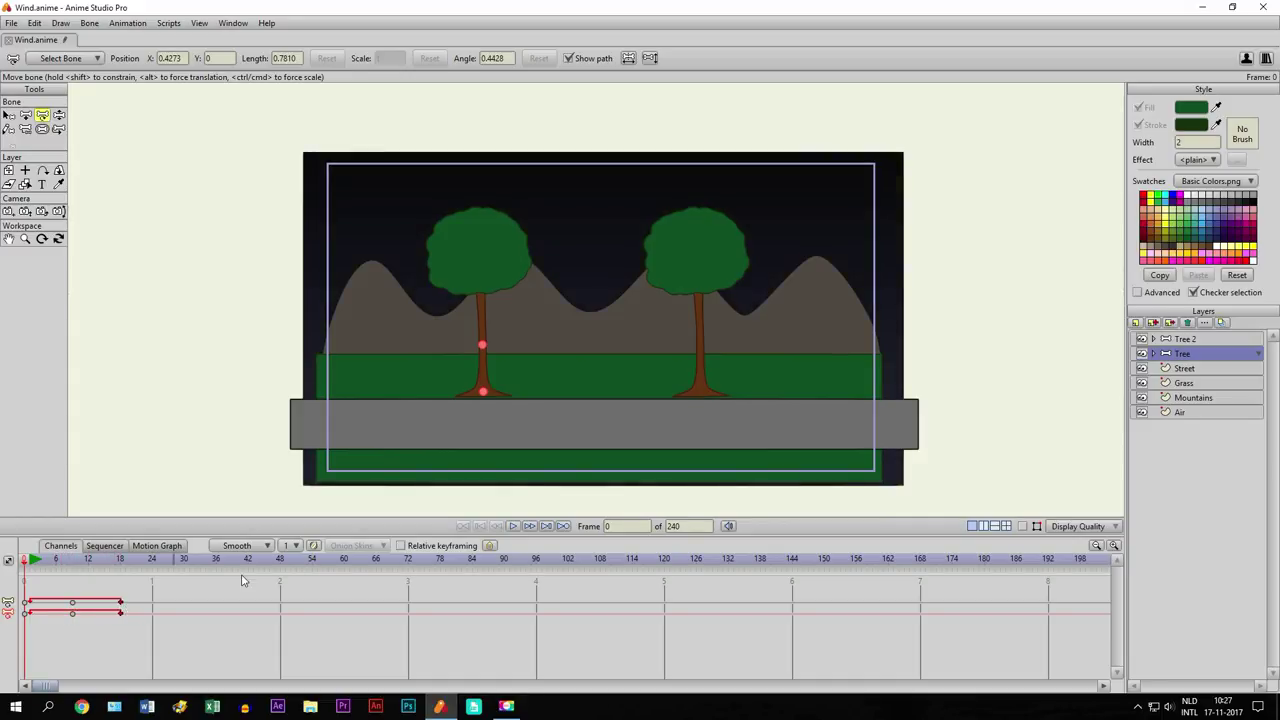
At frame 9, reduce the bend of the left tree's upper bone to an angle of about -7.09
{"action": "left_click", "coordinate": [513, 526]}
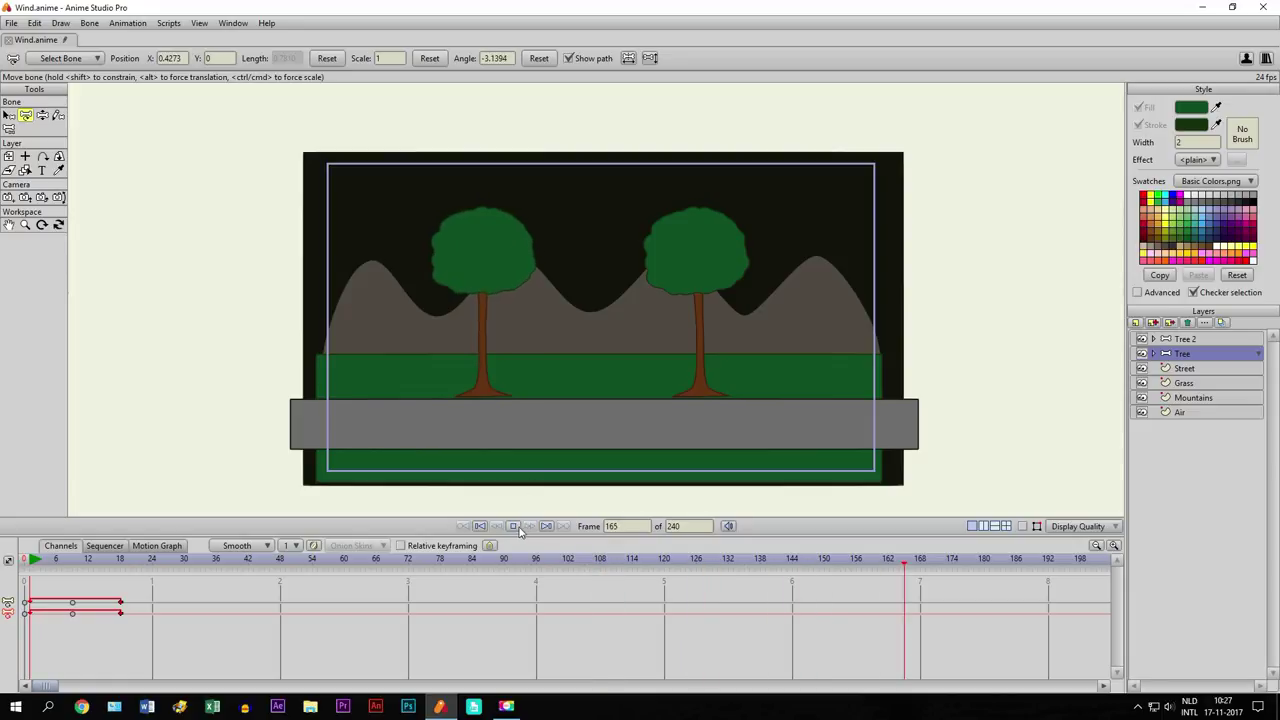
{"action": "left_click", "coordinate": [515, 527]}
{"action": "left_click", "coordinate": [74, 567]}
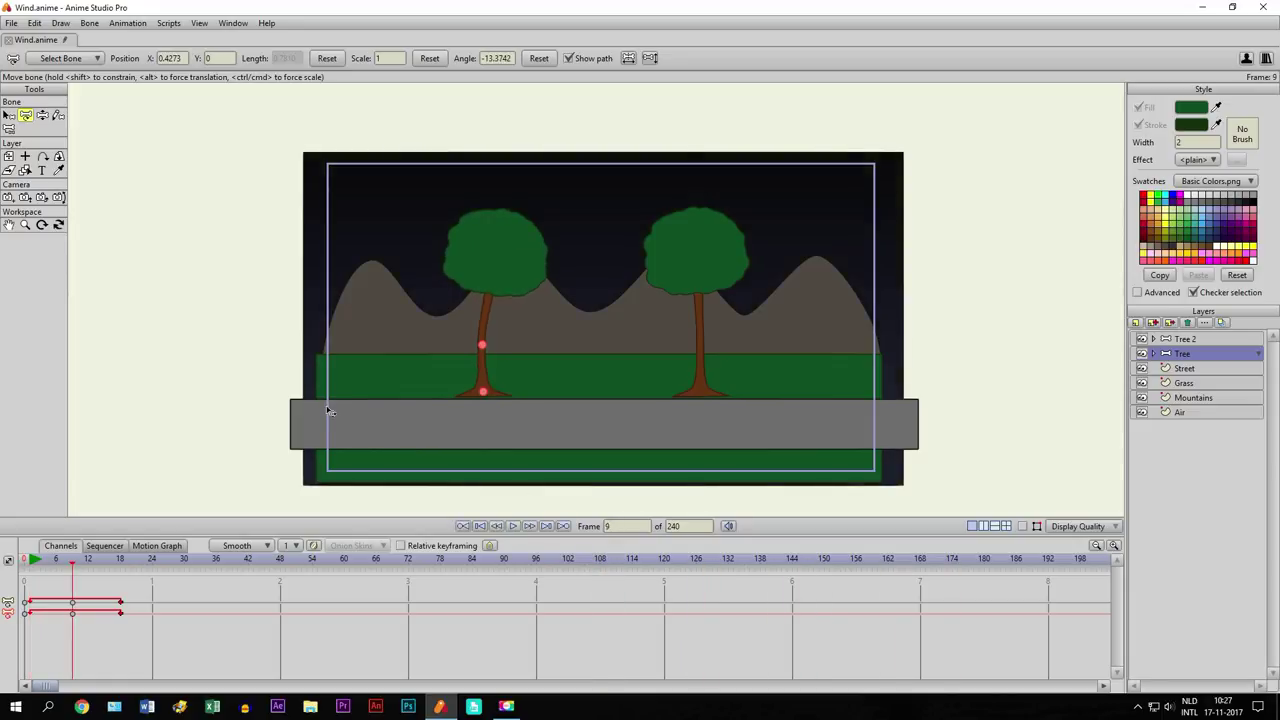
{"action": "scroll", "coordinate": [398, 360], "scroll_direction": "up", "scroll_amount": 2}
{"action": "left_click", "coordinate": [1022, 526]}
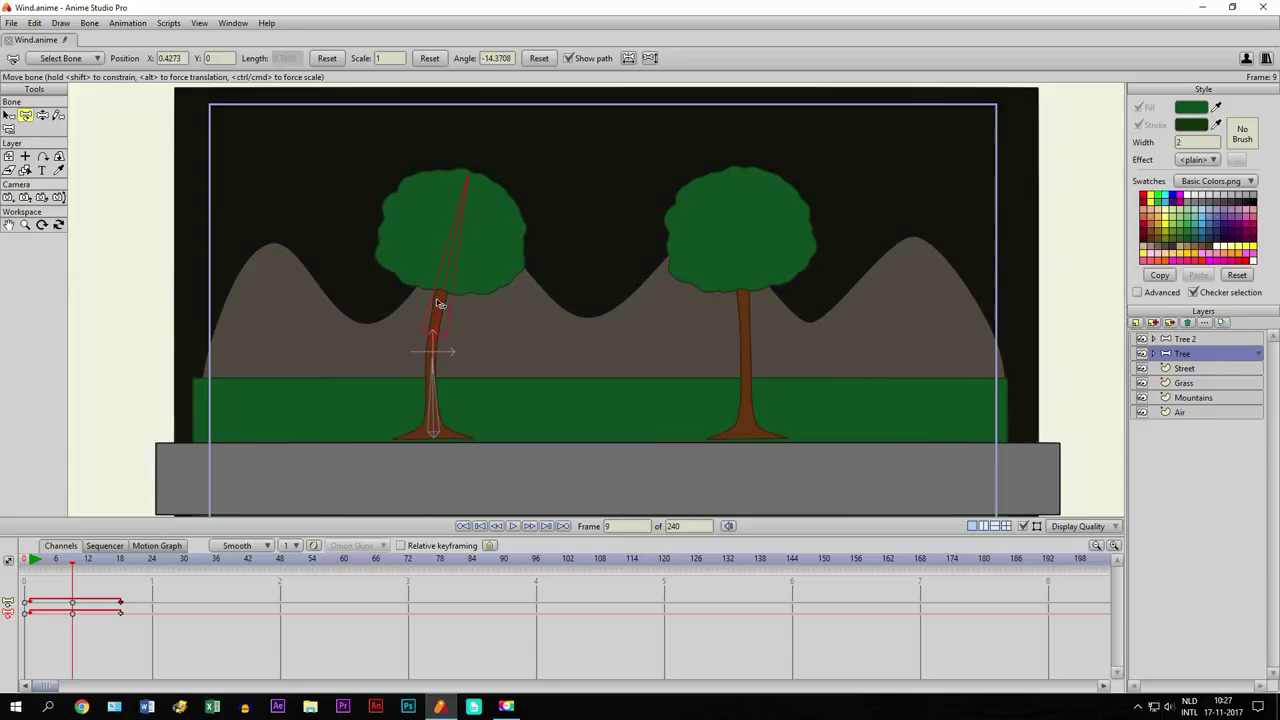
{"action": "left_click_drag", "start_coordinate": [436, 301], "coordinate": [432, 296]}
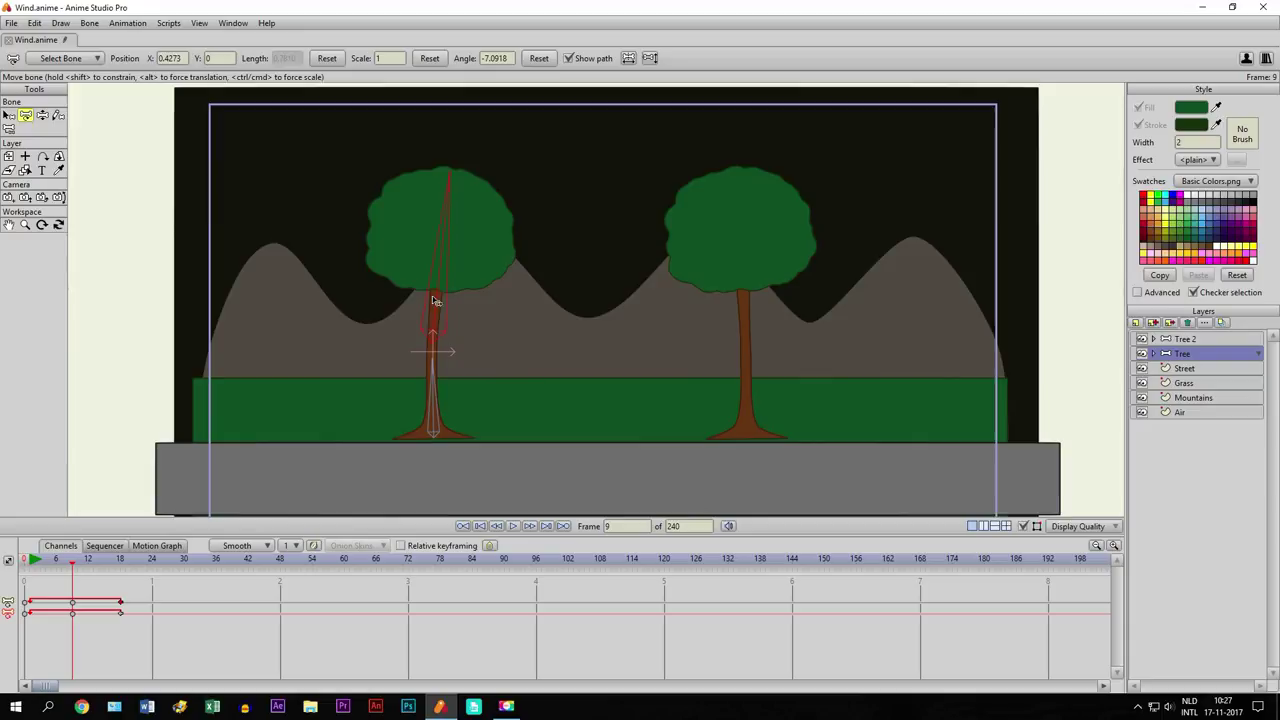
Play back the Tree layer's looping sway, return to frame 0 and play it again
{"action": "left_click", "coordinate": [514, 527]}
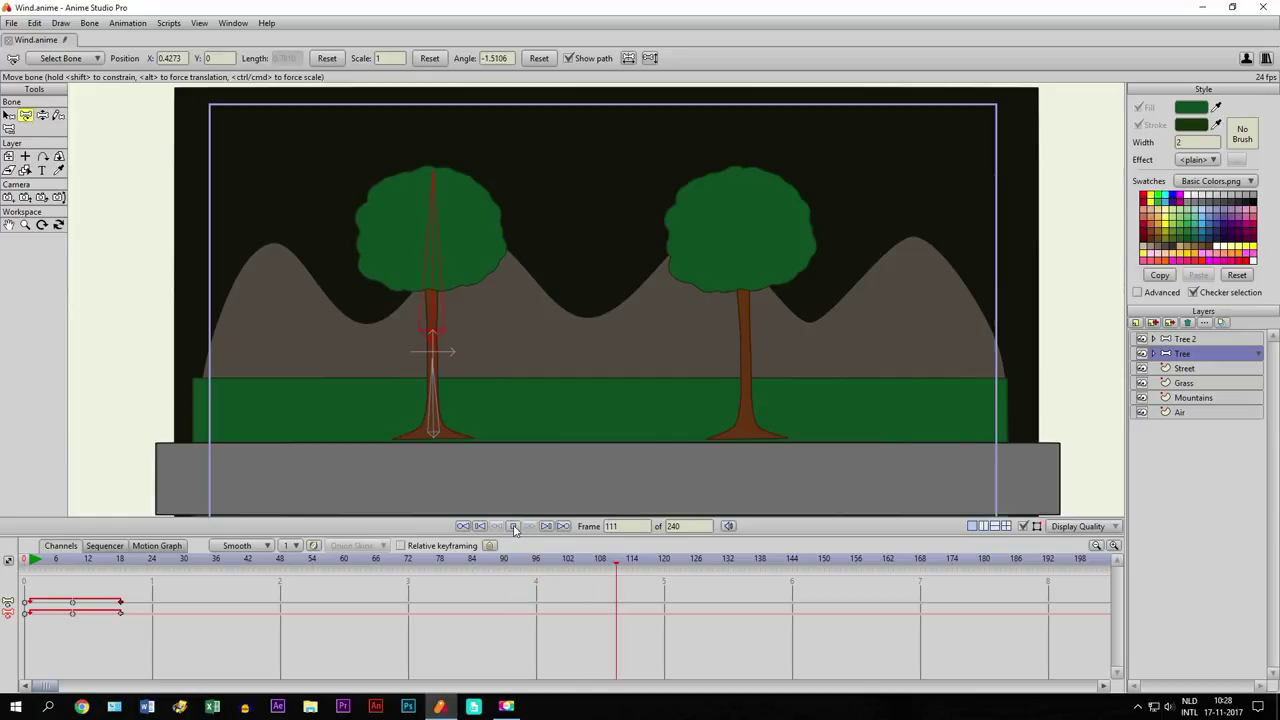
{"action": "left_click", "coordinate": [514, 527]}
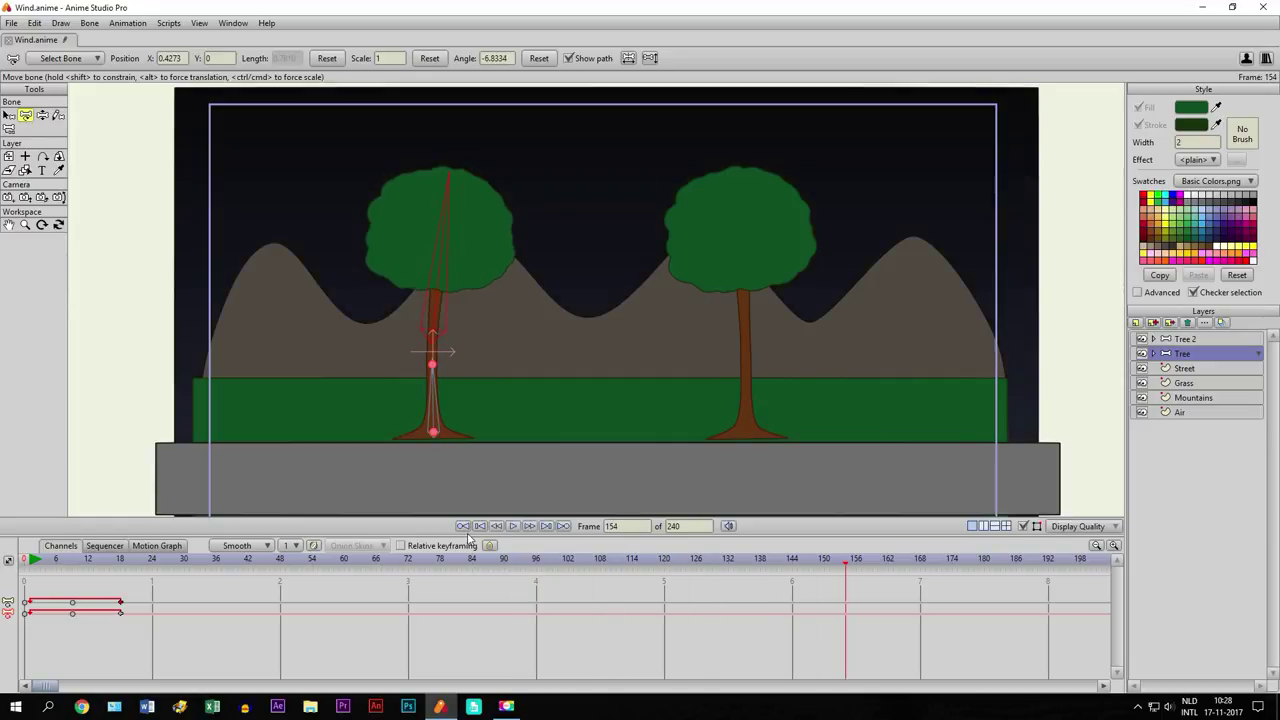
{"action": "left_click", "coordinate": [481, 527]}
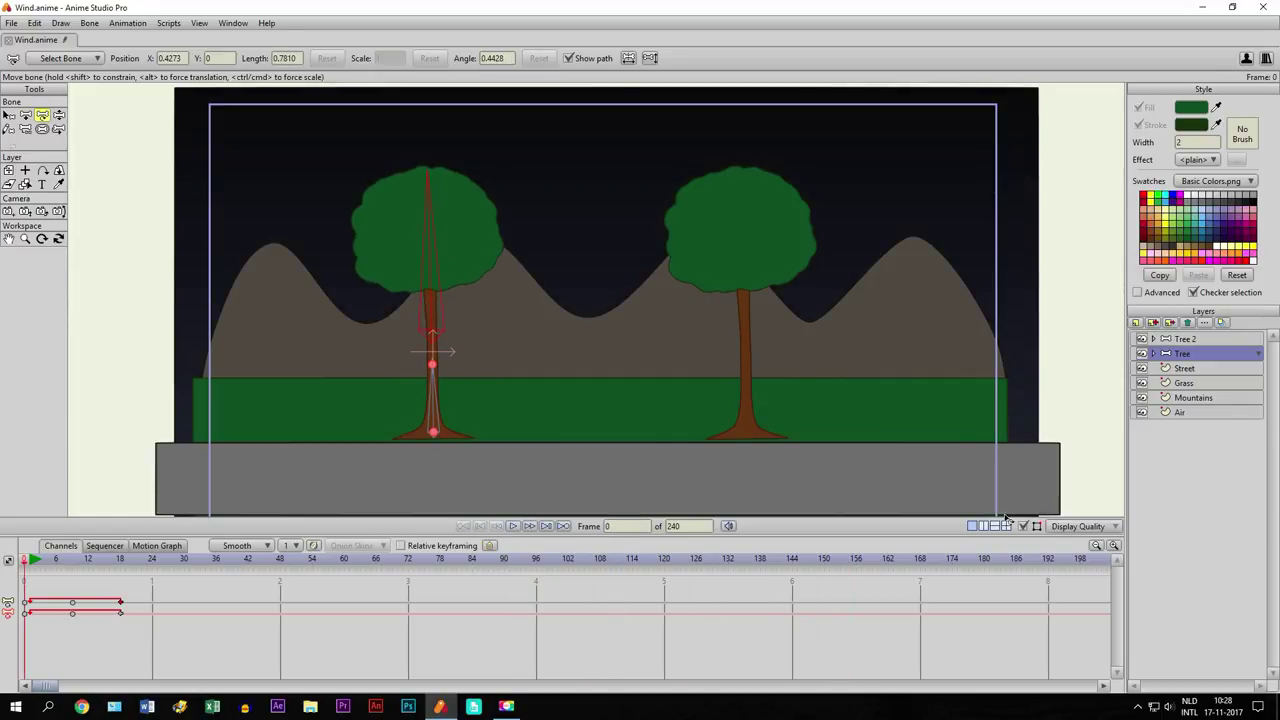
{"action": "left_click", "coordinate": [432, 400]}
{"action": "left_click", "coordinate": [514, 527]}
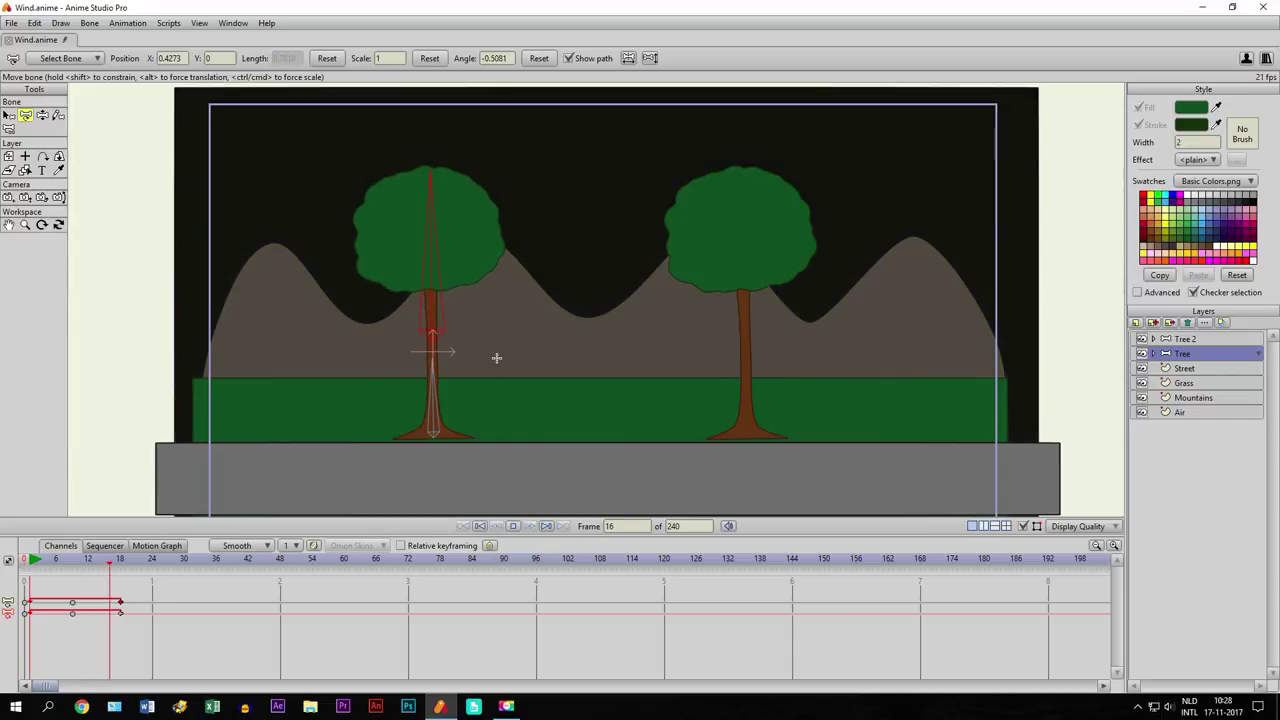
{"action": "left_click", "coordinate": [513, 527]}
Return to frame 0 and delete the unanimated Tree 2 layer
{"action": "left_click", "coordinate": [1188, 339]}
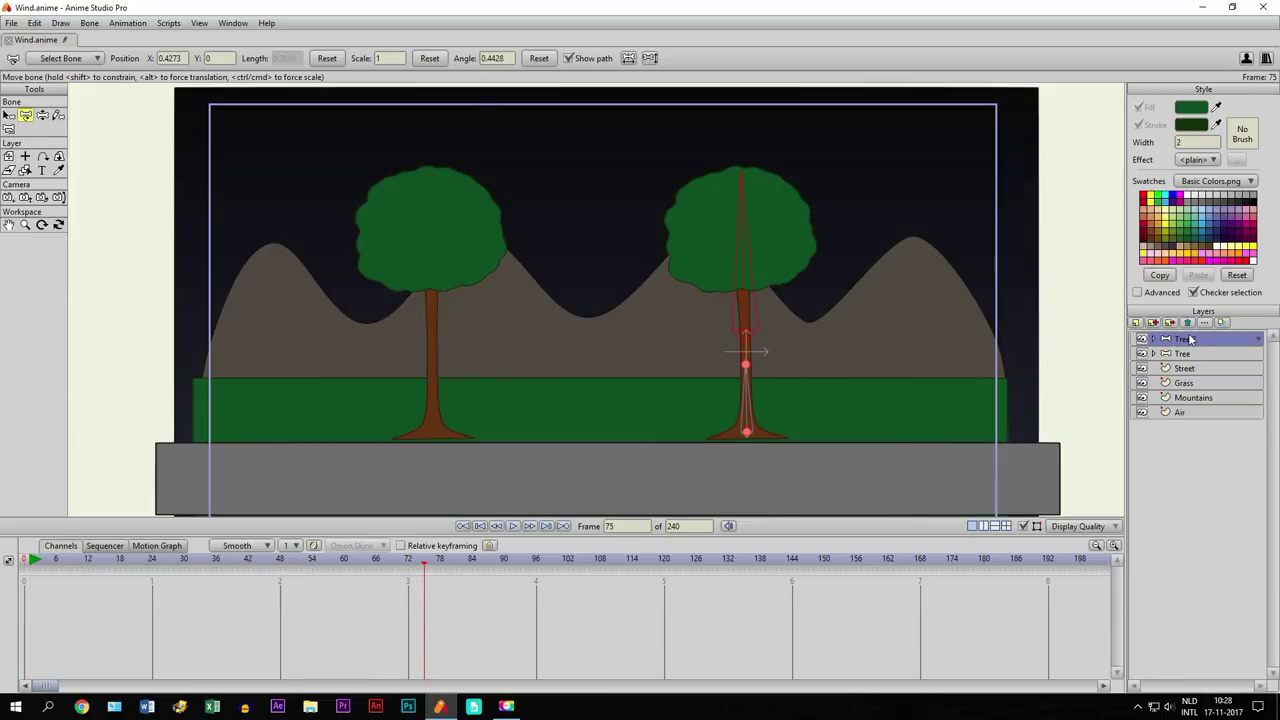
{"action": "left_click", "coordinate": [26, 561]}
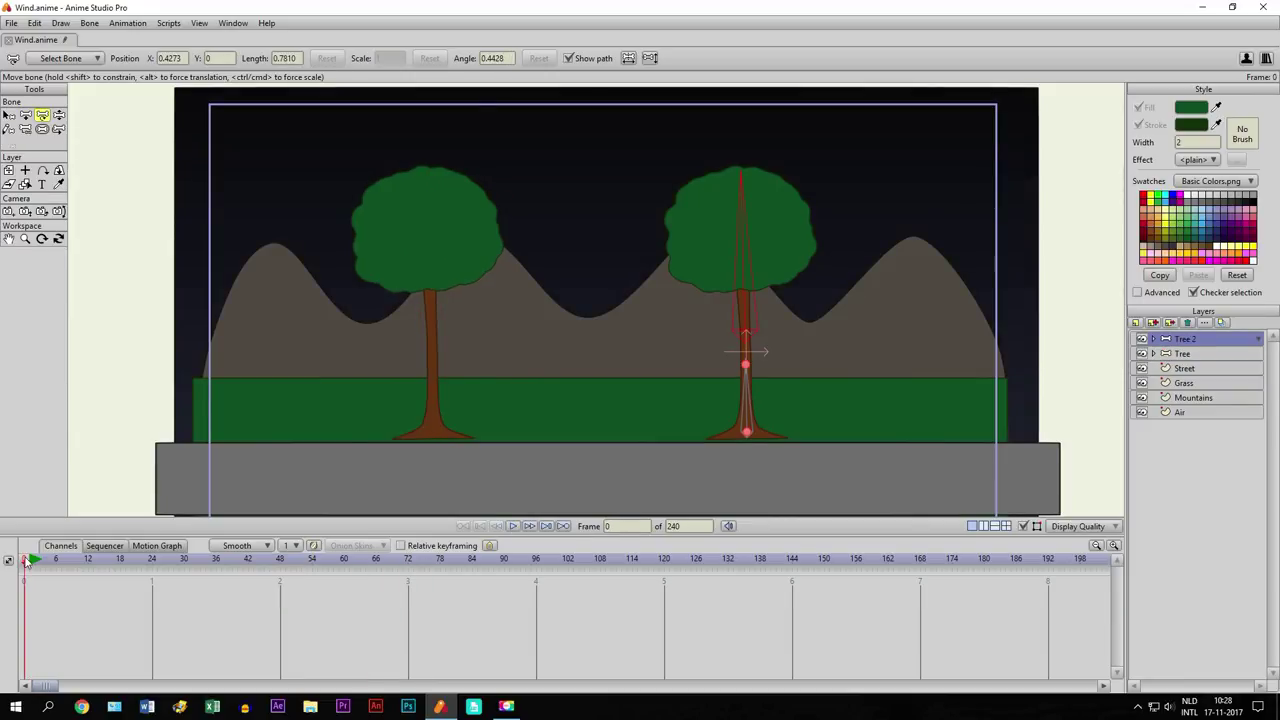
{"action": "left_click", "coordinate": [1188, 323]}
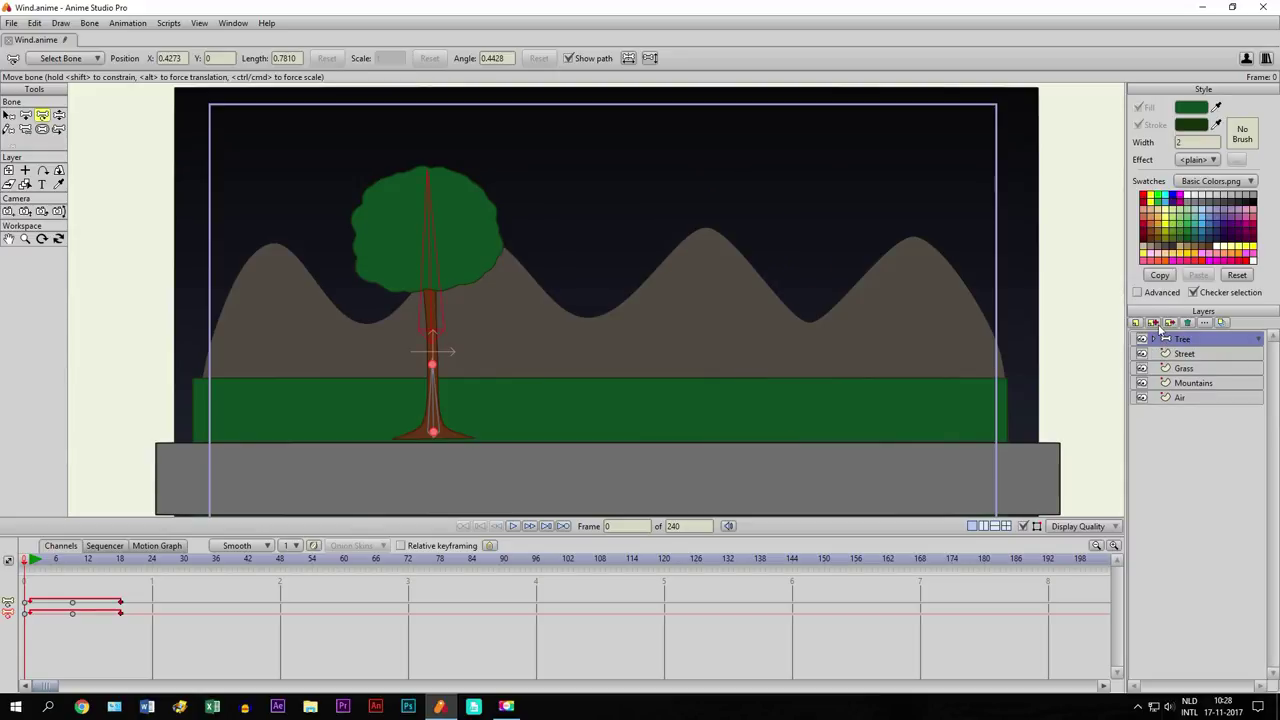
Duplicate the animated Tree layer as Tree 2 and move the copy right to about X 1.28
{"action": "left_click", "coordinate": [1154, 324]}
{"action": "key", "text": "Return"}
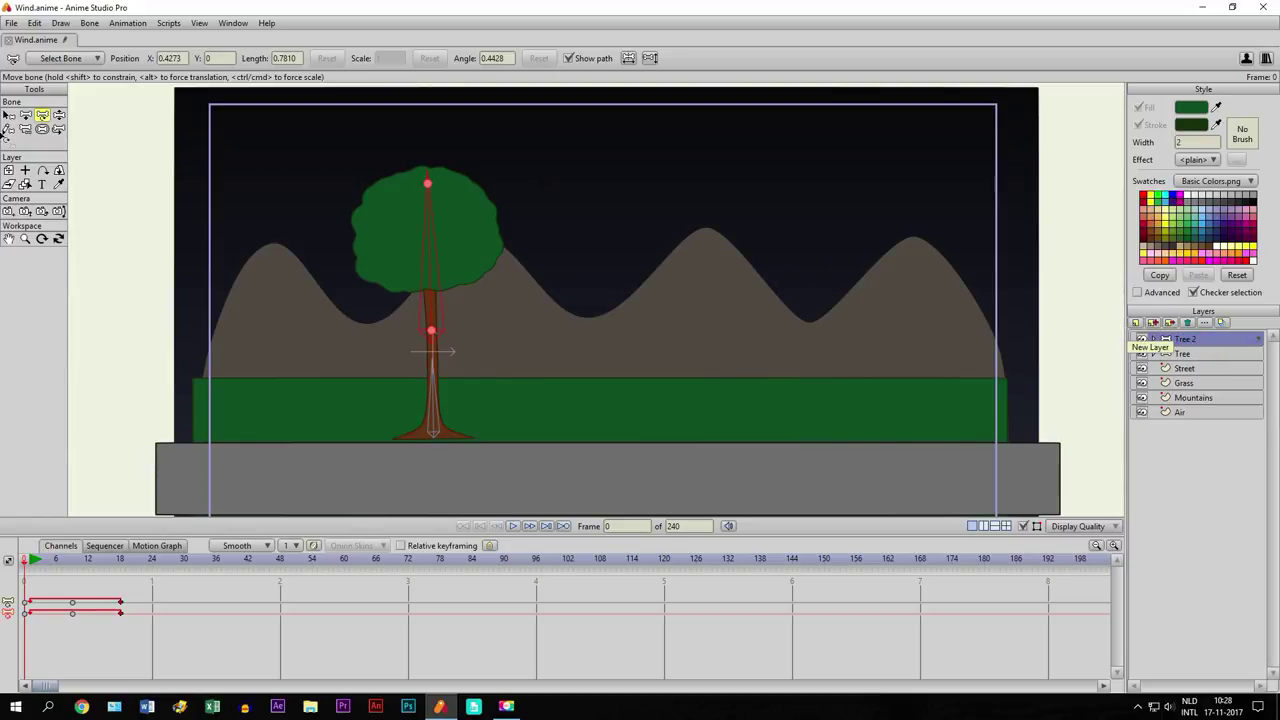
{"action": "left_click", "coordinate": [9, 170]}
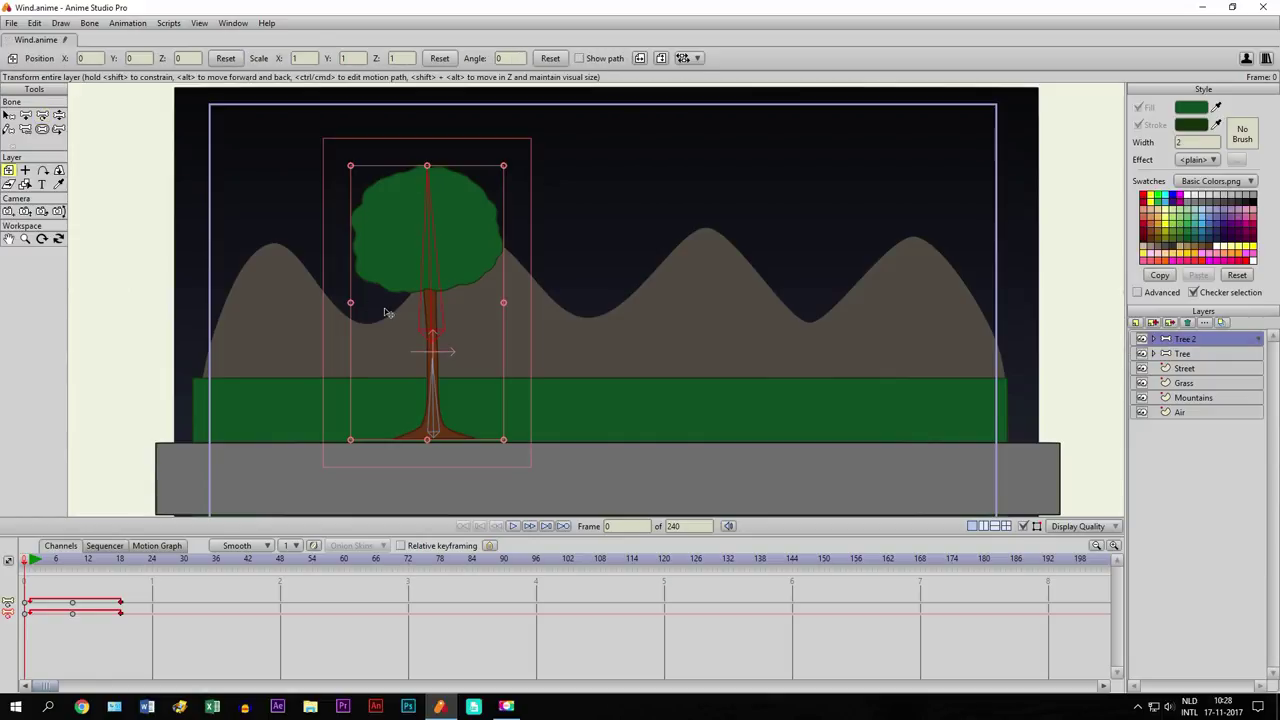
{"action": "left_click_drag", "start_coordinate": [451, 344], "coordinate": [735, 352]}
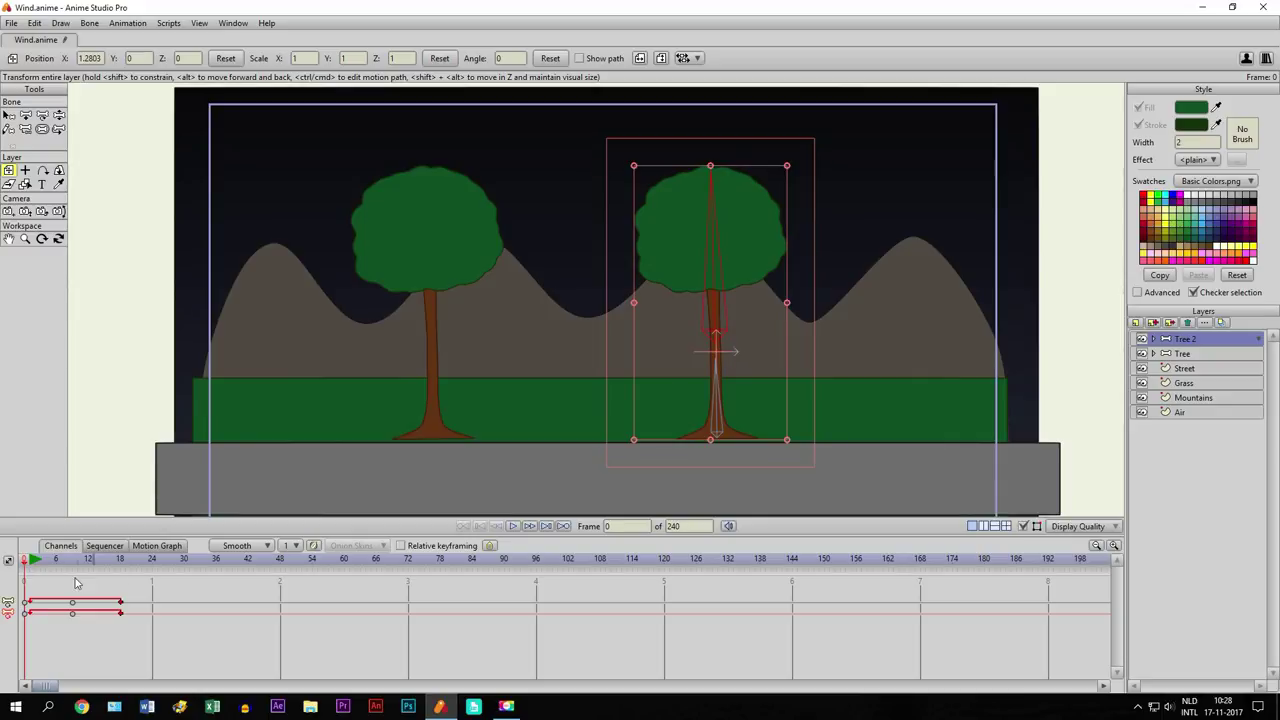
Check the bone keyframes on the Tree and Tree 2 layers and play back both swaying trees
{"action": "left_click", "coordinate": [1183, 355]}
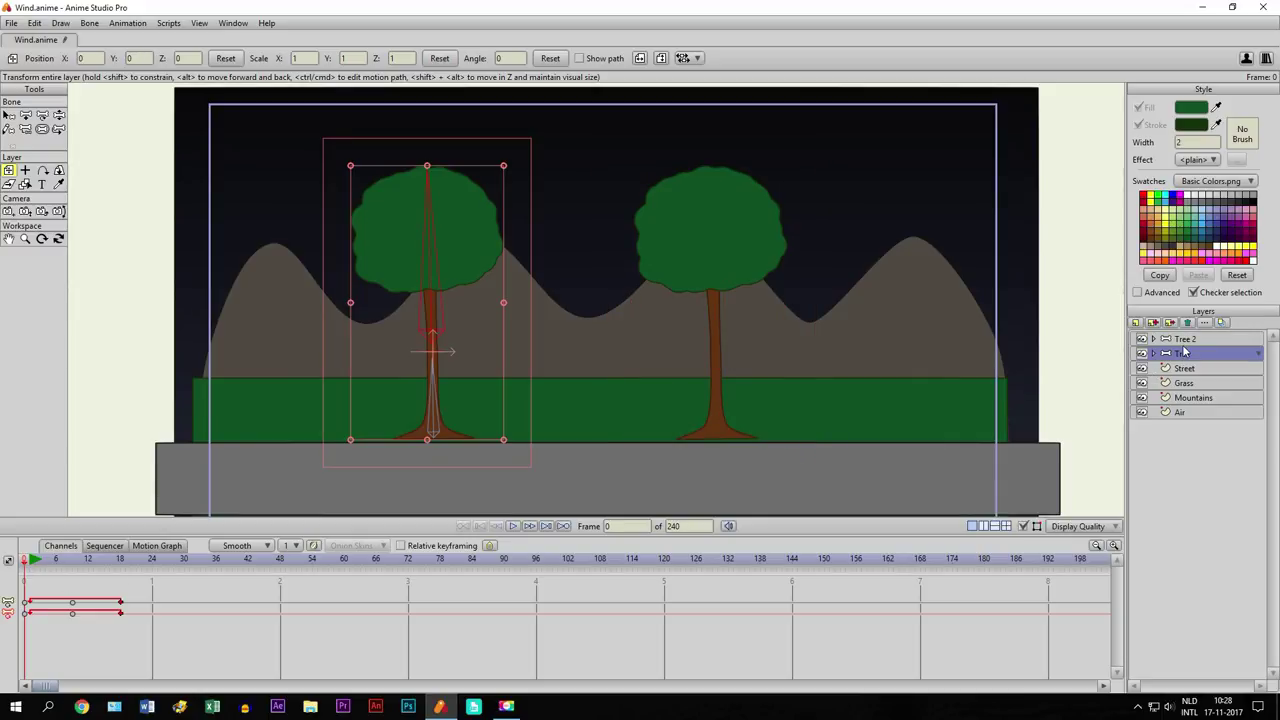
{"action": "left_click", "coordinate": [1185, 339]}
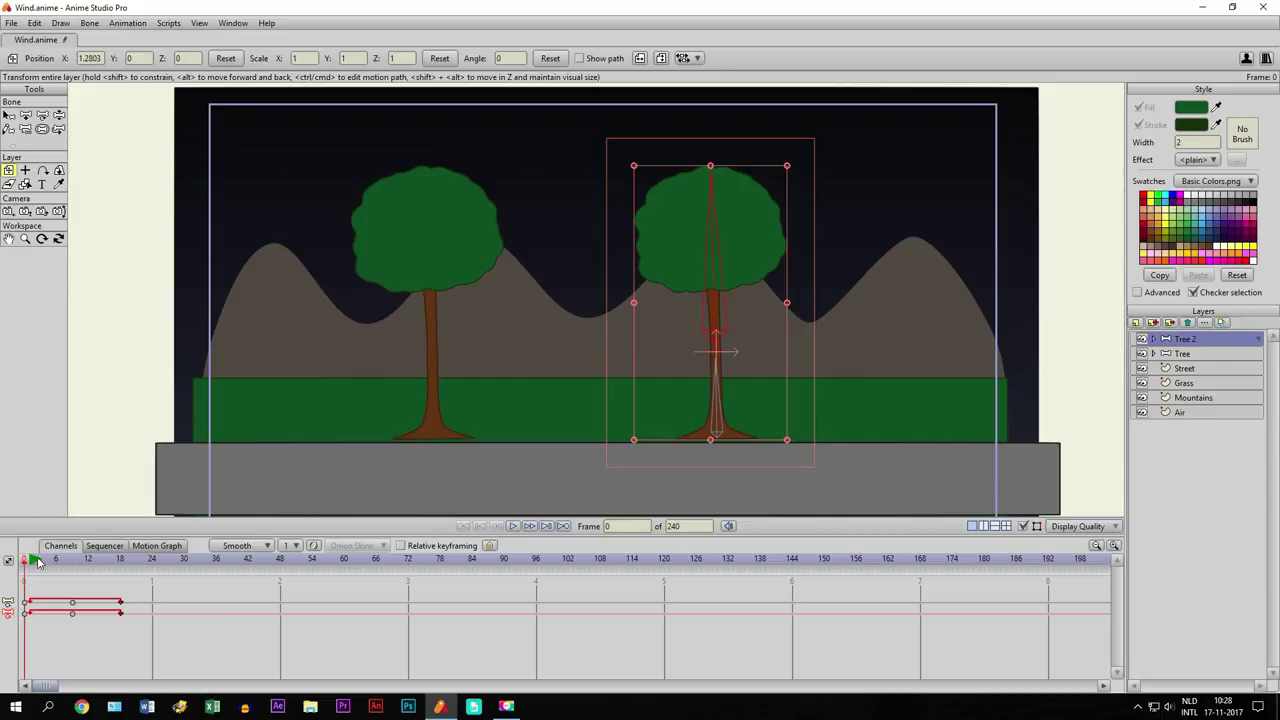
{"action": "left_click", "coordinate": [512, 527]}
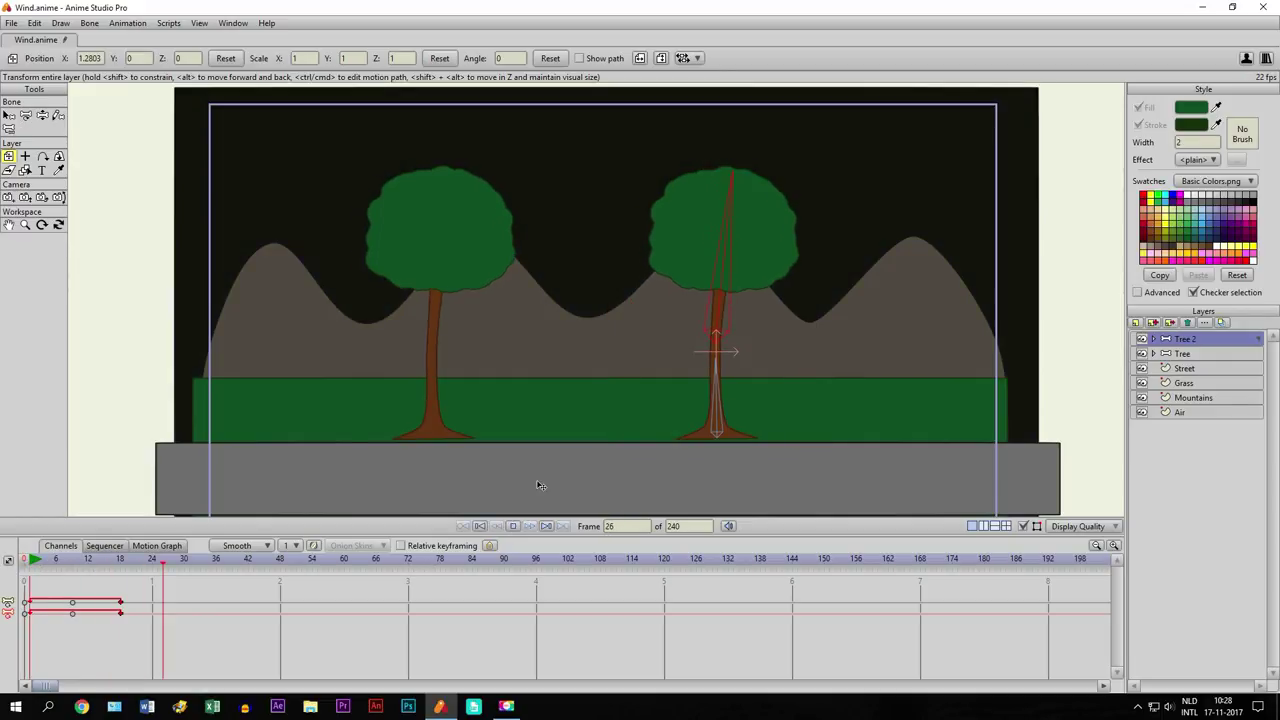
{"action": "scroll", "coordinate": [684, 393], "scroll_direction": "down", "scroll_amount": 2}
{"action": "scroll", "coordinate": [634, 338], "scroll_direction": "up", "scroll_amount": 2}
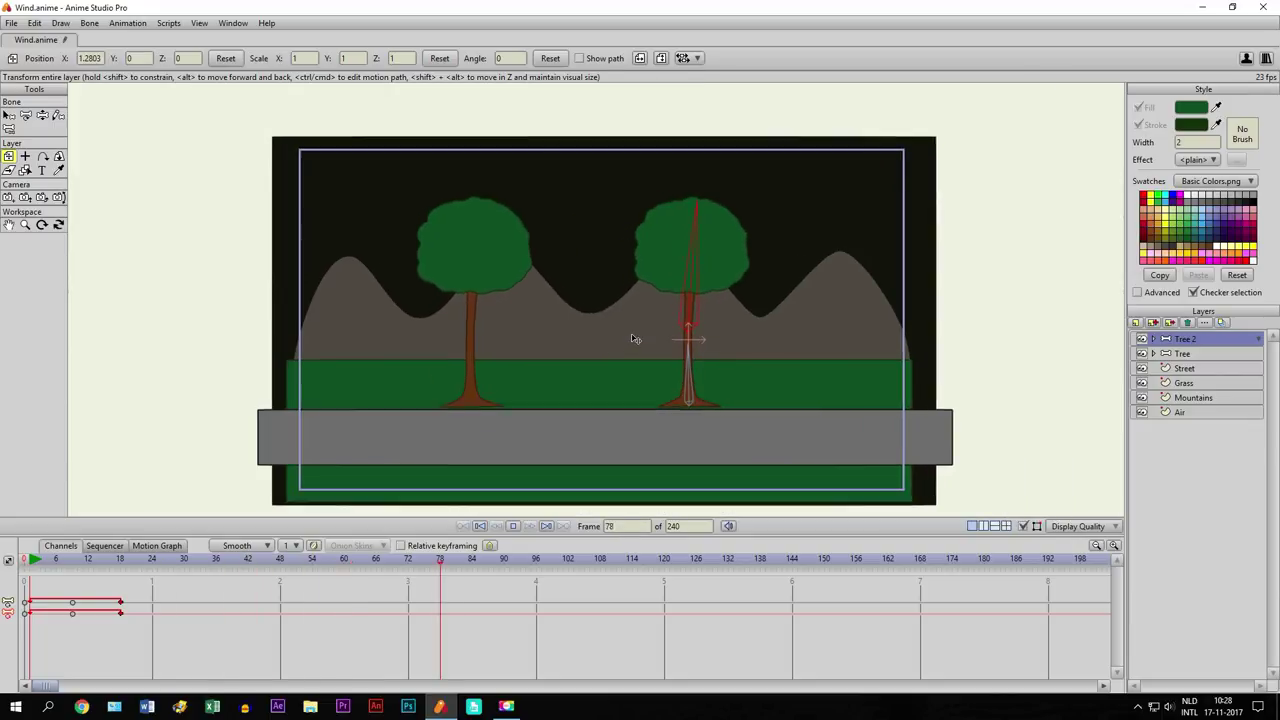
{"action": "left_click", "coordinate": [512, 527]}
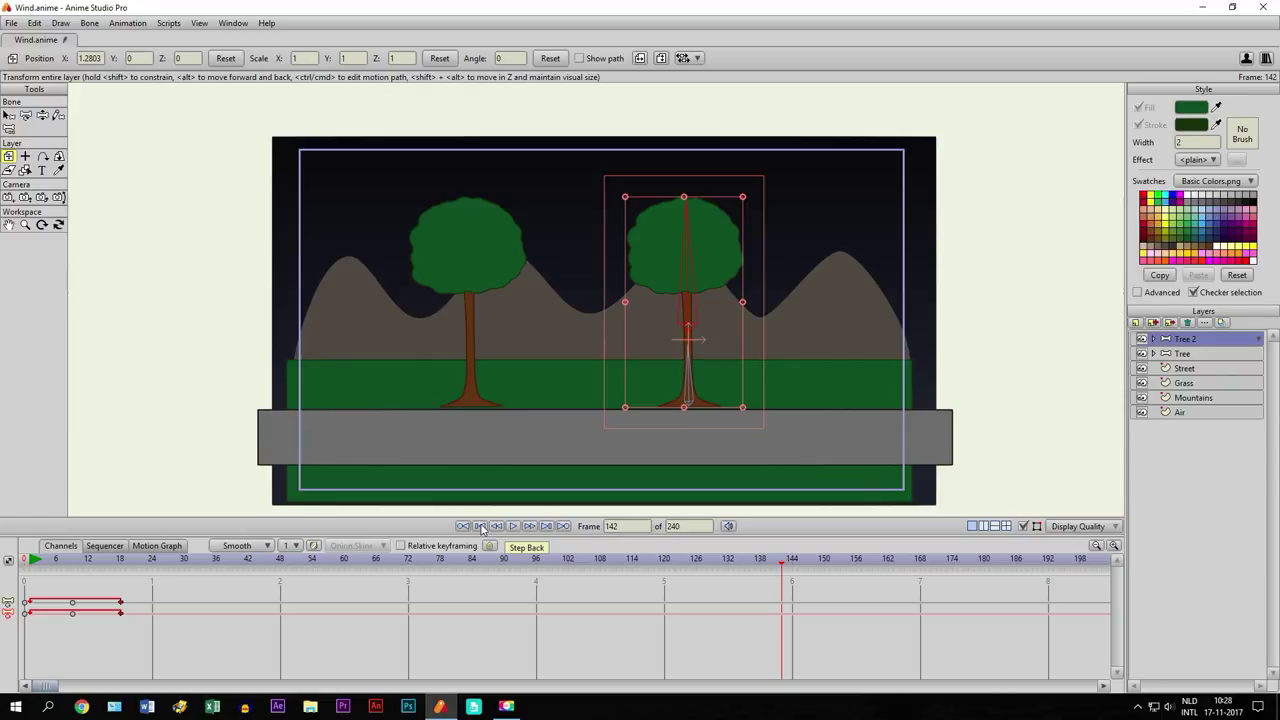
{"action": "left_click", "coordinate": [481, 529]}
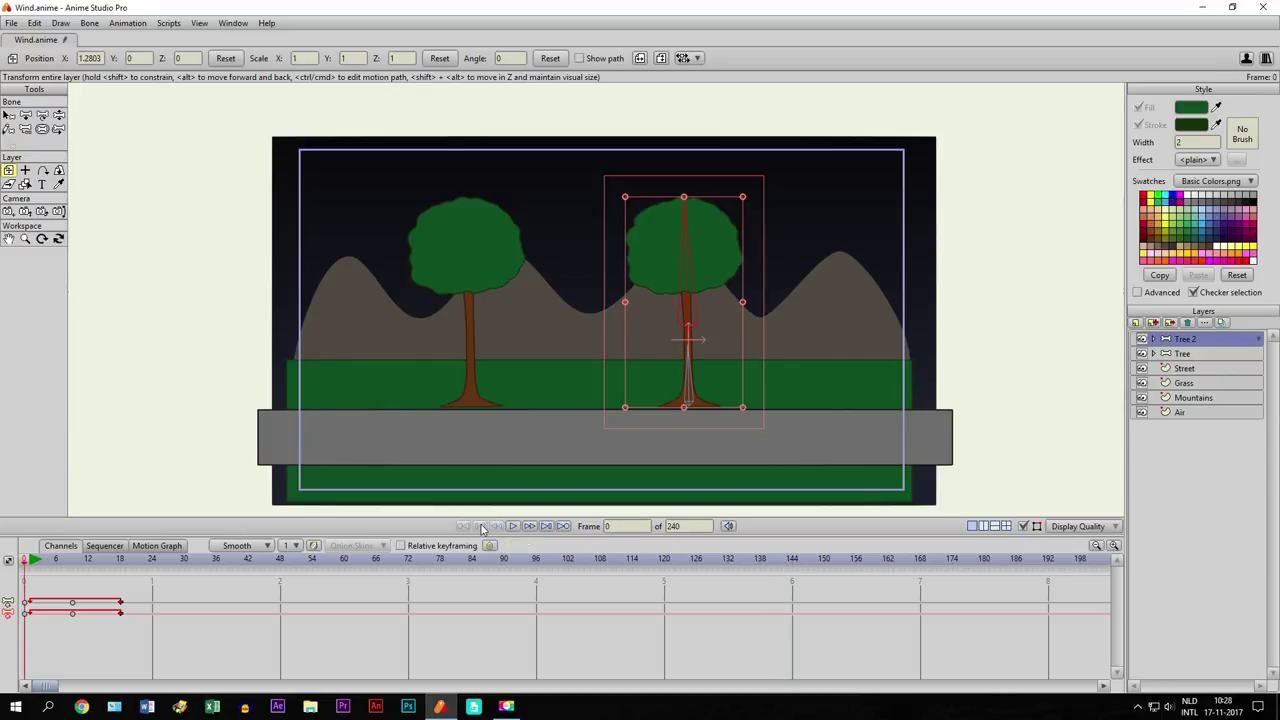
{"action": "scroll", "coordinate": [593, 396], "scroll_direction": "down", "scroll_amount": 1}
{"action": "scroll", "coordinate": [593, 396], "scroll_direction": "up", "scroll_amount": 2}
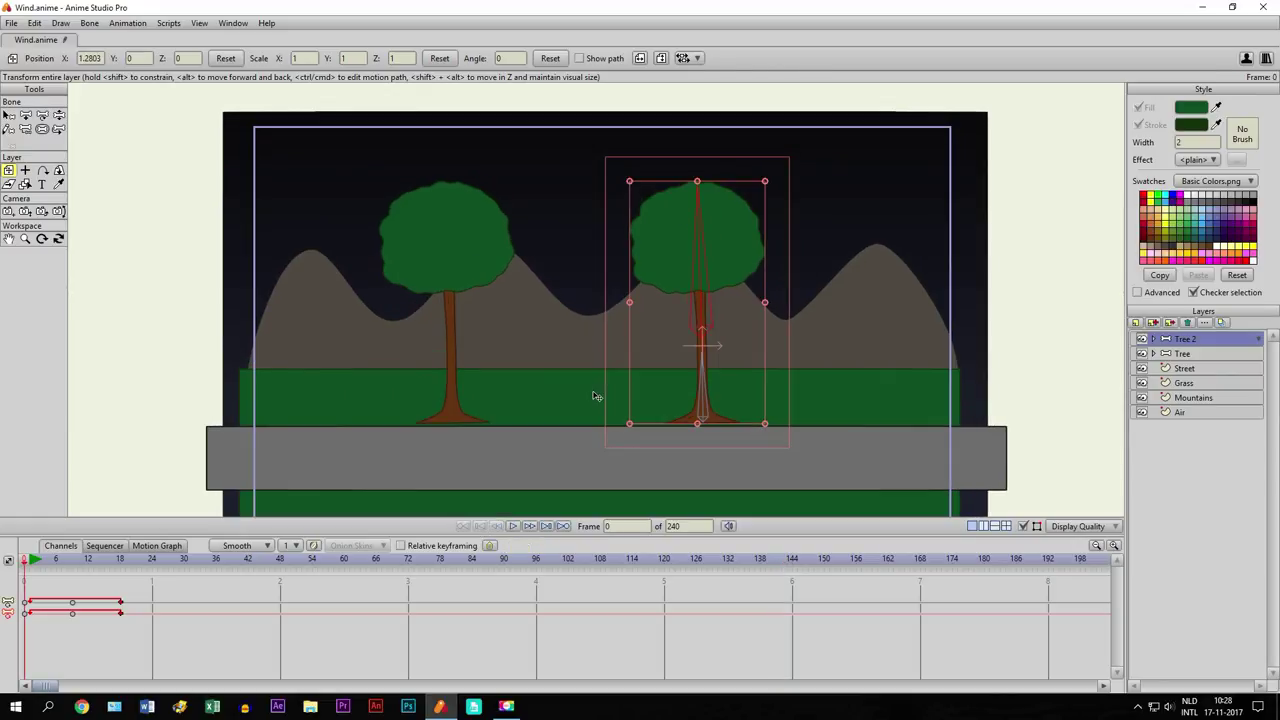
{"action": "scroll", "coordinate": [820, 410], "scroll_direction": "down", "scroll_amount": 1}
{"action": "scroll", "coordinate": [791, 409], "scroll_direction": "up", "scroll_amount": 1}
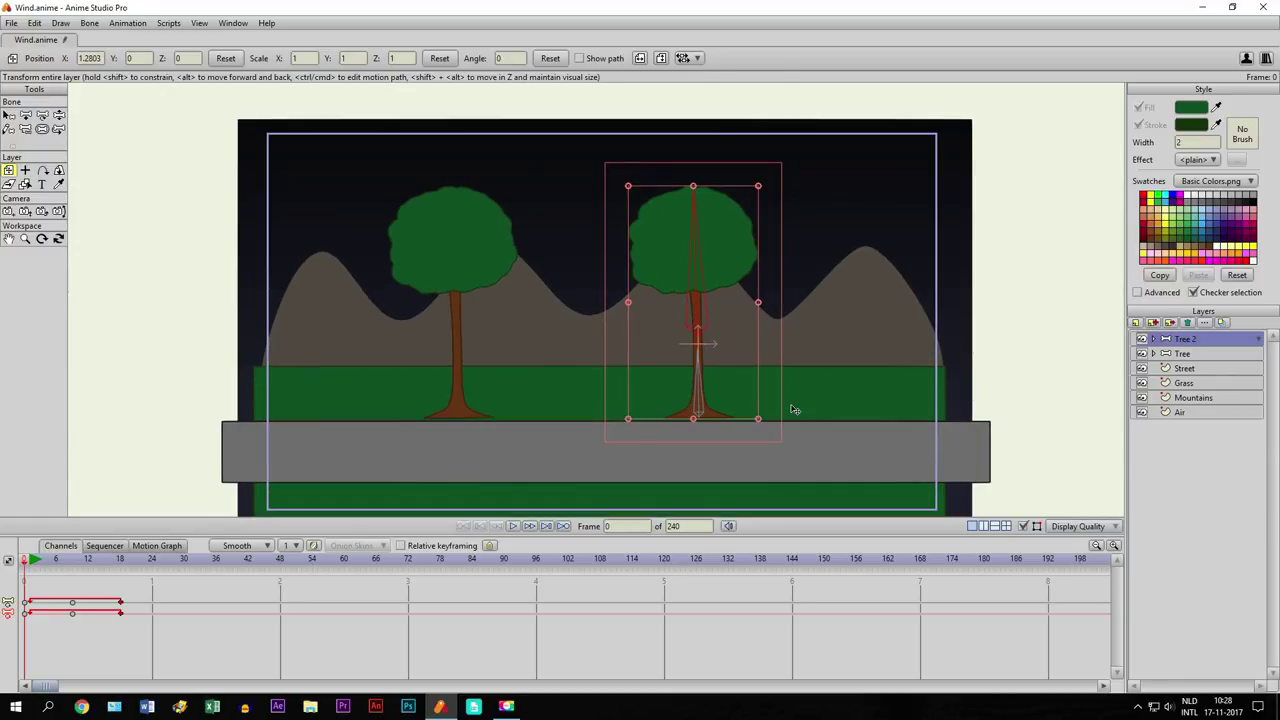
{"action": "scroll", "coordinate": [190, 389], "scroll_direction": "down", "scroll_amount": 1}
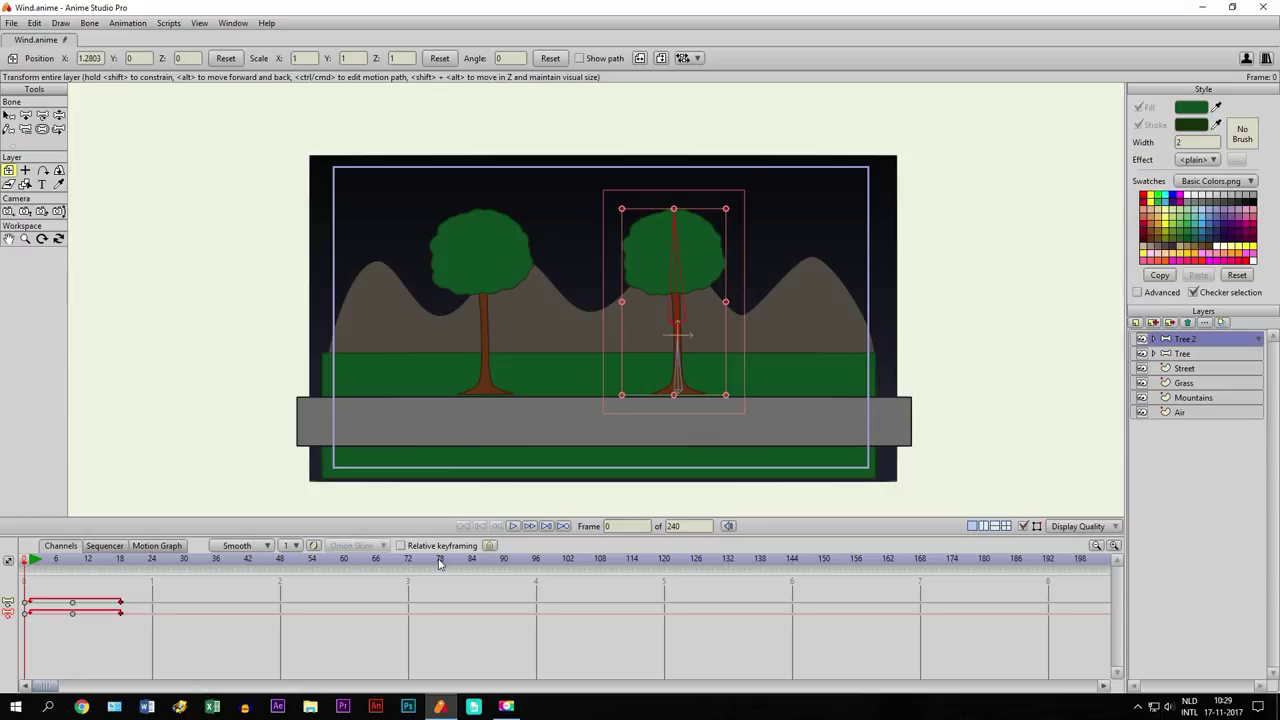
{"action": "scroll", "coordinate": [430, 421], "scroll_direction": "up", "scroll_amount": 1}
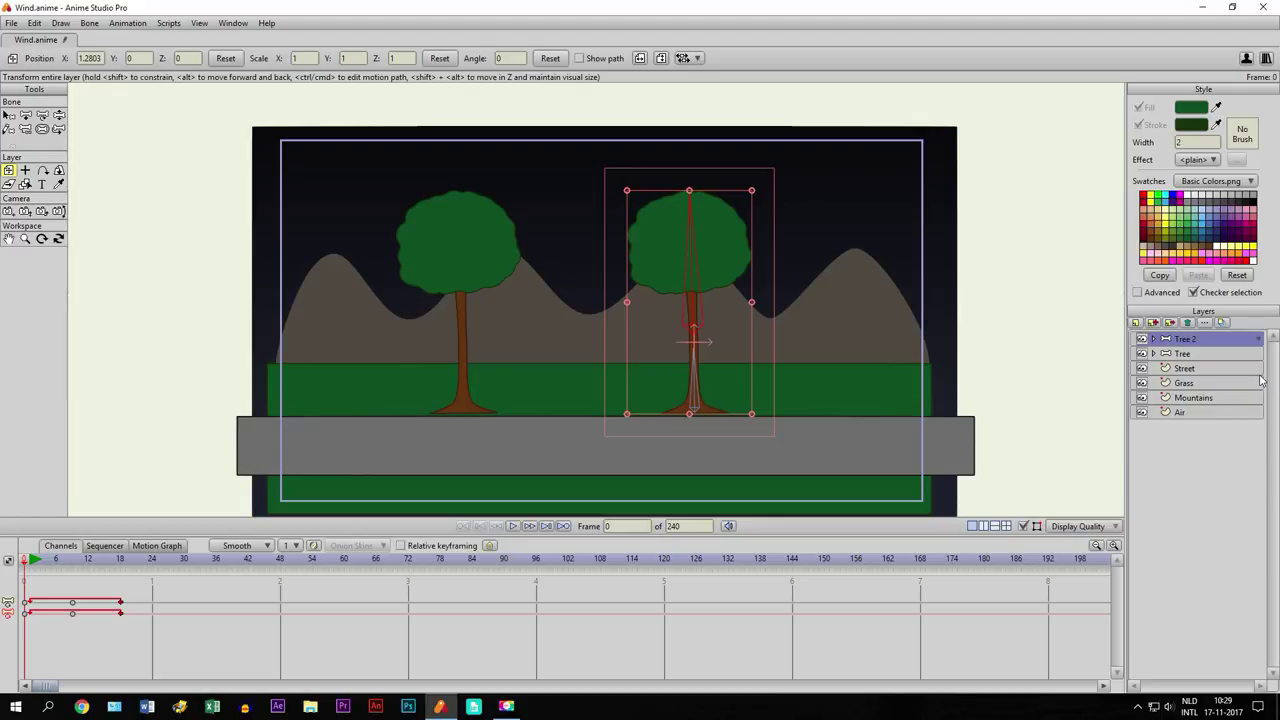
Add a new vector layer above Tree 2 and name it Leaf
{"action": "left_click", "coordinate": [1134, 322]}
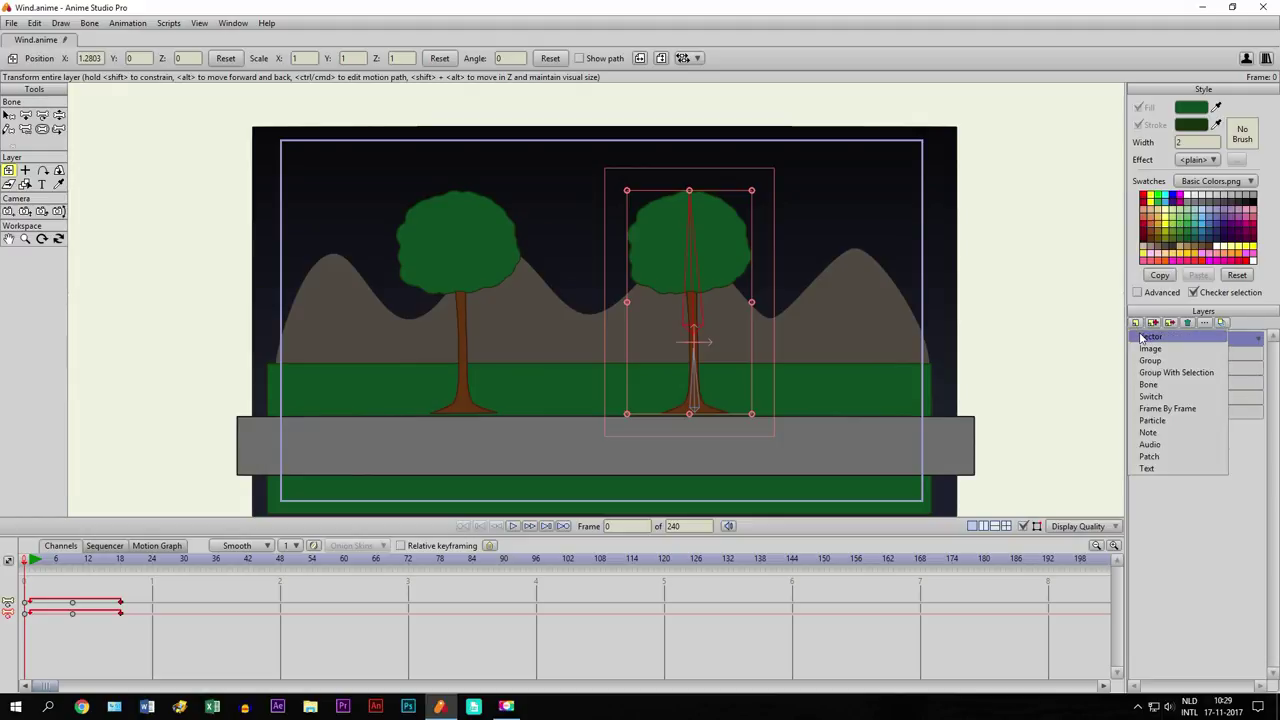
{"action": "left_click", "coordinate": [1143, 338]}
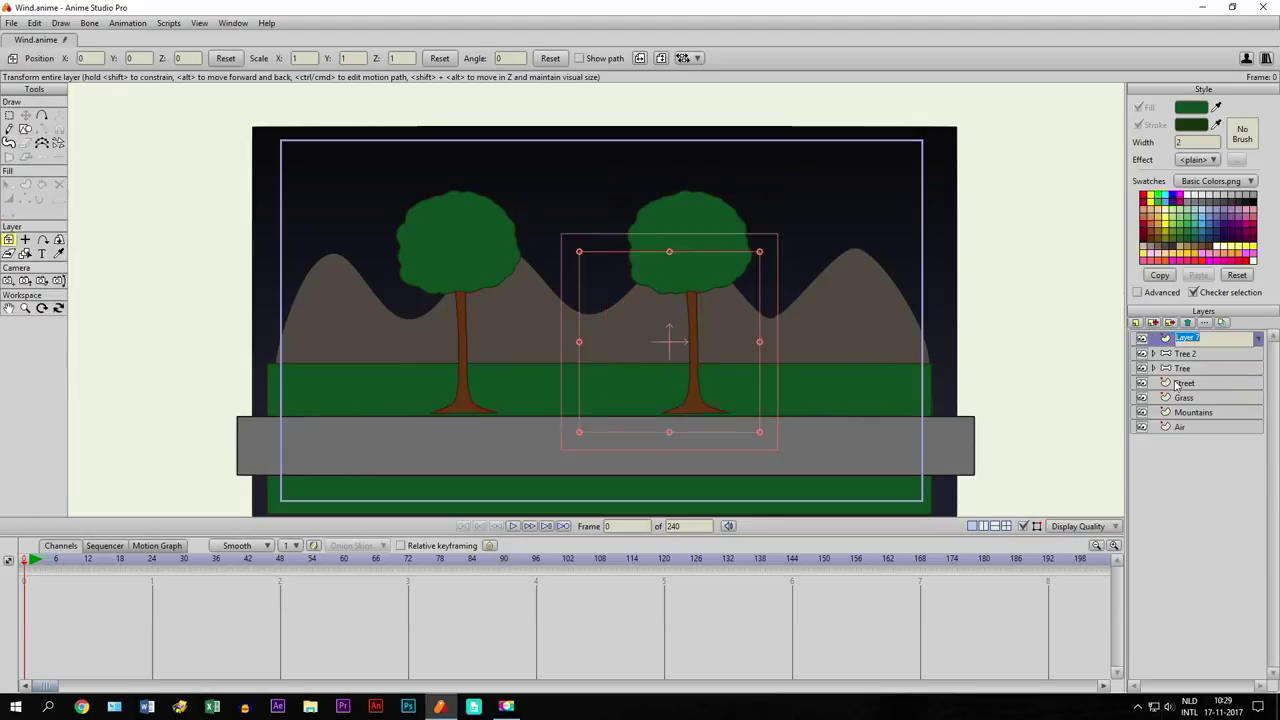
{"action": "key", "text": "Caps_Lock"}
{"action": "type", "text": "L"}
{"action": "key", "text": "Caps_Lock"}
{"action": "type", "text": "eaf"}
{"action": "key", "text": "Return"}
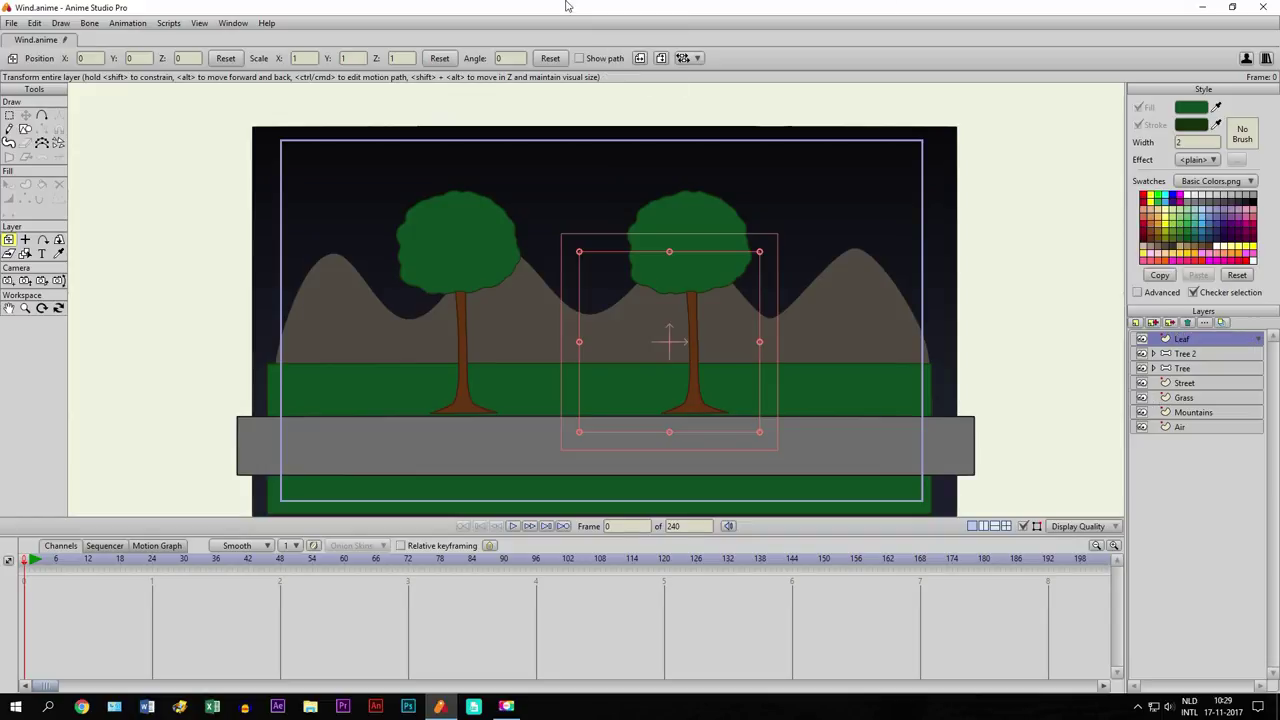
Scale the empty Leaf layer down to about 0.16 and place it beside the right tree's trunk, at about X -0.10, Y 0.13
{"action": "left_click", "coordinate": [8, 308]}
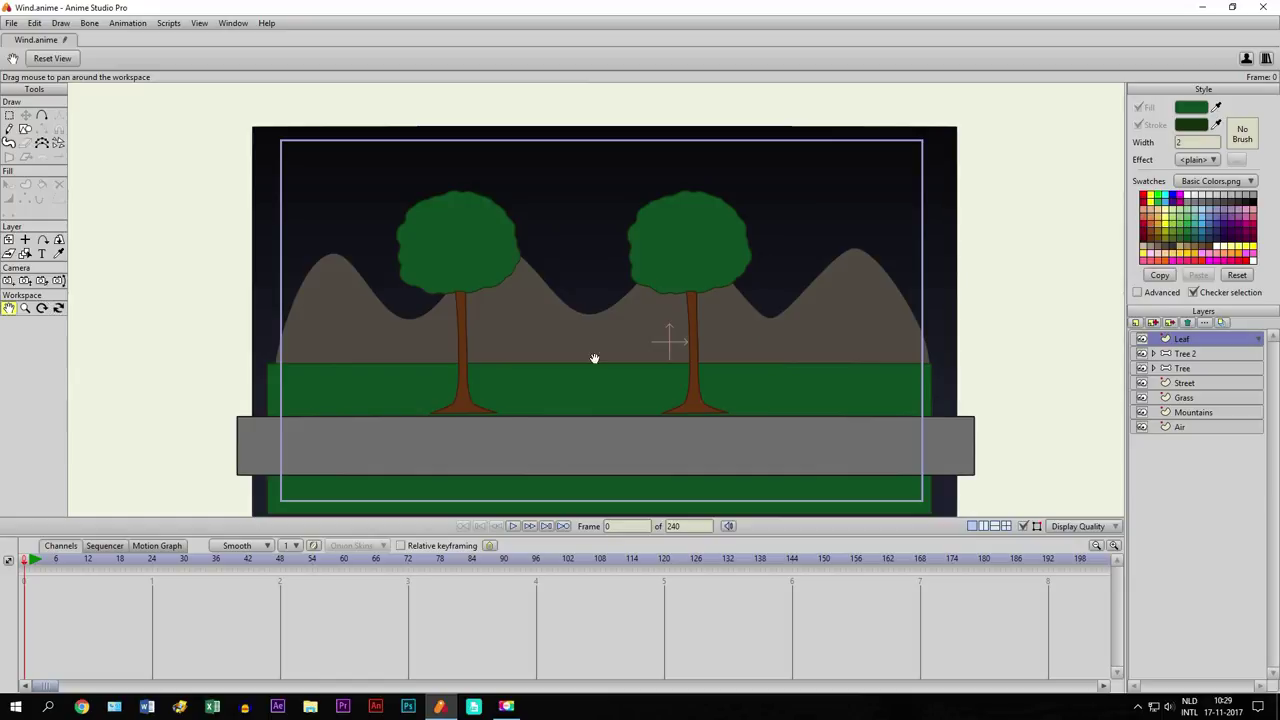
{"action": "left_click_drag", "start_coordinate": [594, 357], "coordinate": [506, 326]}
{"action": "scroll", "coordinate": [506, 326], "scroll_direction": "up", "scroll_amount": 2}
{"action": "left_click", "coordinate": [8, 240]}
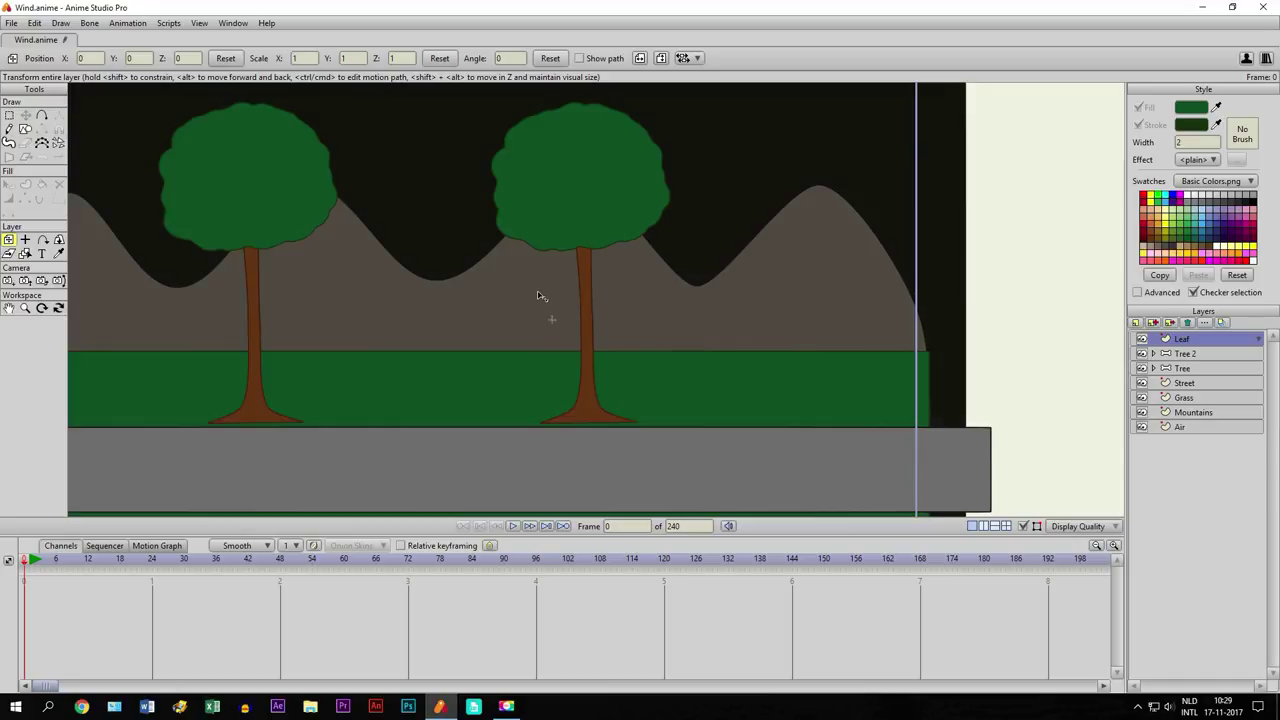
{"action": "left_click", "coordinate": [8, 308]}
{"action": "scroll", "coordinate": [594, 374], "scroll_direction": "up", "scroll_amount": 2}
{"action": "scroll", "coordinate": [563, 354], "scroll_direction": "up", "scroll_amount": 1}
{"action": "left_click_drag", "start_coordinate": [563, 354], "coordinate": [651, 358]}
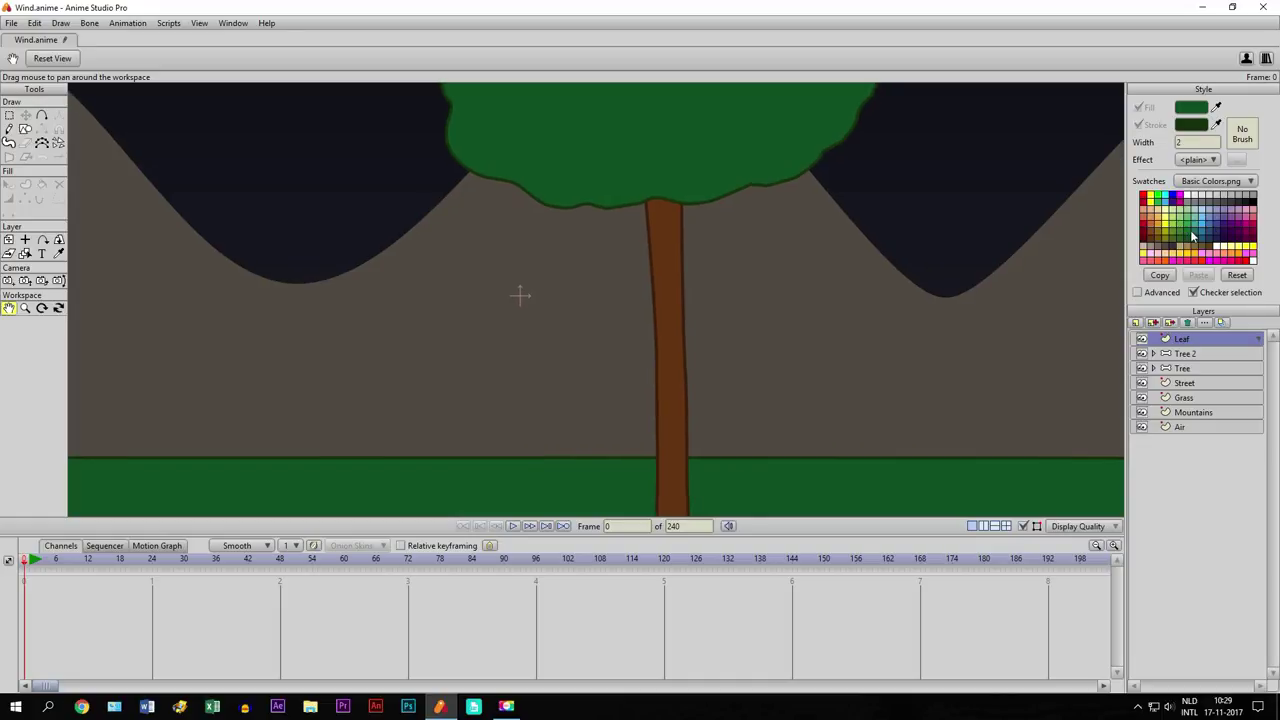
{"action": "left_click", "coordinate": [58, 253]}
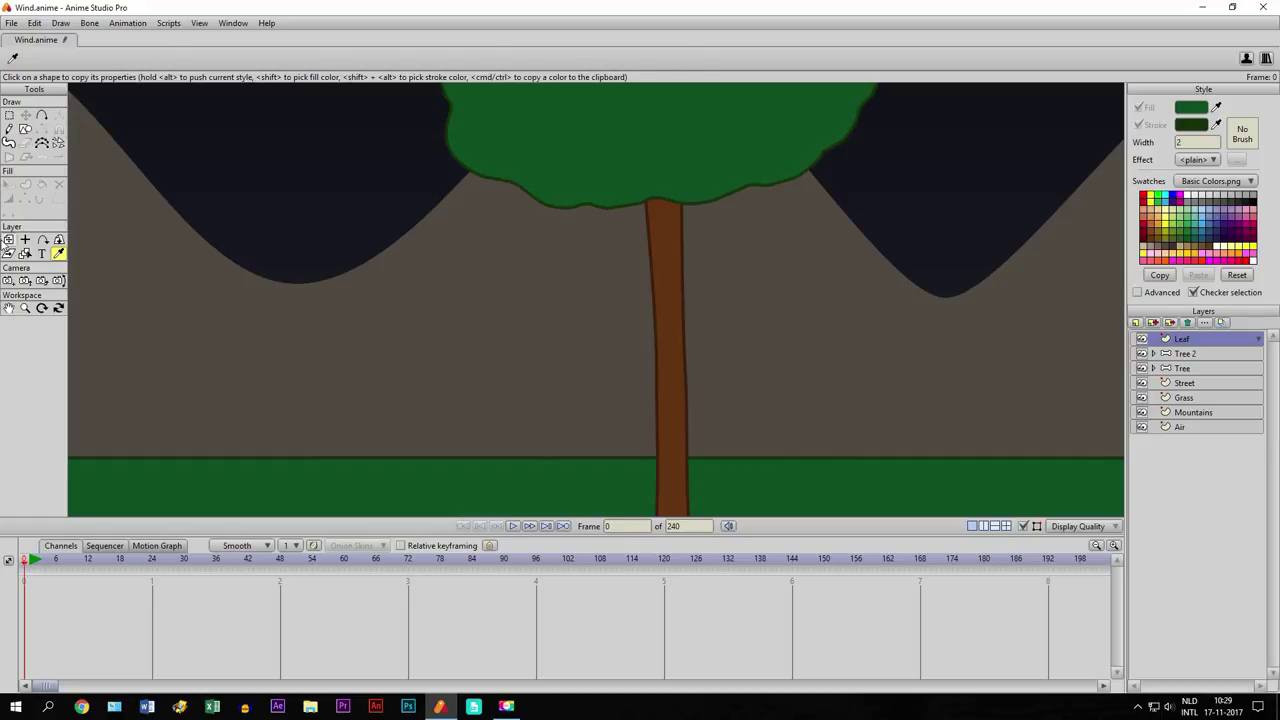
{"action": "left_click", "coordinate": [8, 240]}
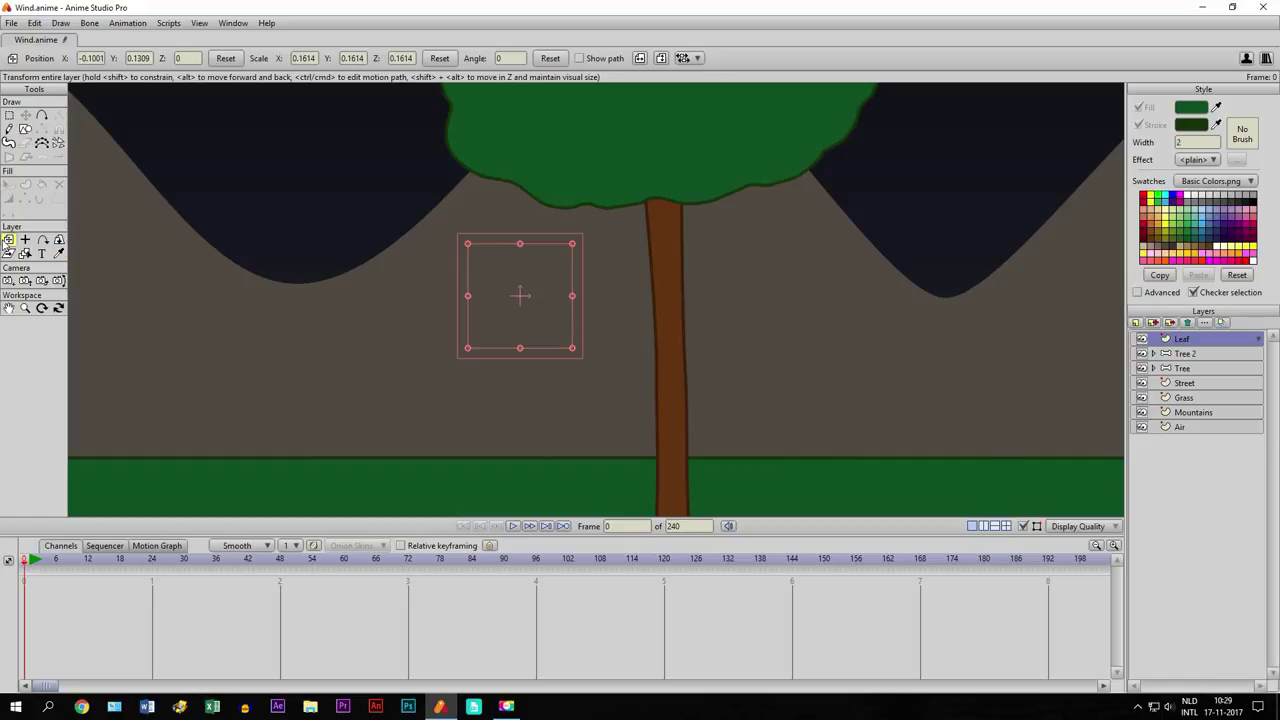
Draw a small horizontal oval at the Leaf layer's origin with automatic fill and stroke enabled, and prepare its points for transforming
{"action": "left_click", "coordinate": [25, 128]}
{"action": "scroll", "coordinate": [448, 244], "scroll_direction": "up", "scroll_amount": 1}
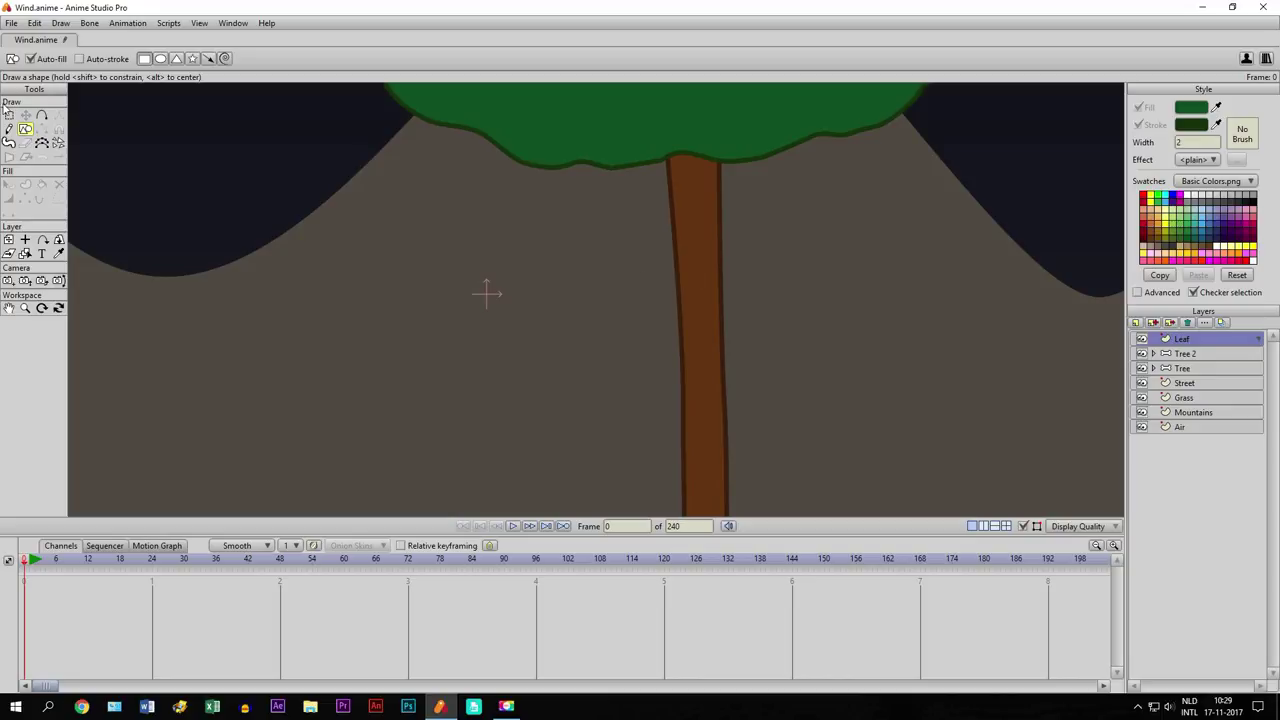
{"action": "left_click", "coordinate": [81, 60]}
{"action": "left_click", "coordinate": [161, 59]}
{"action": "left_click_drag", "start_coordinate": [457, 283], "coordinate": [526, 310]}
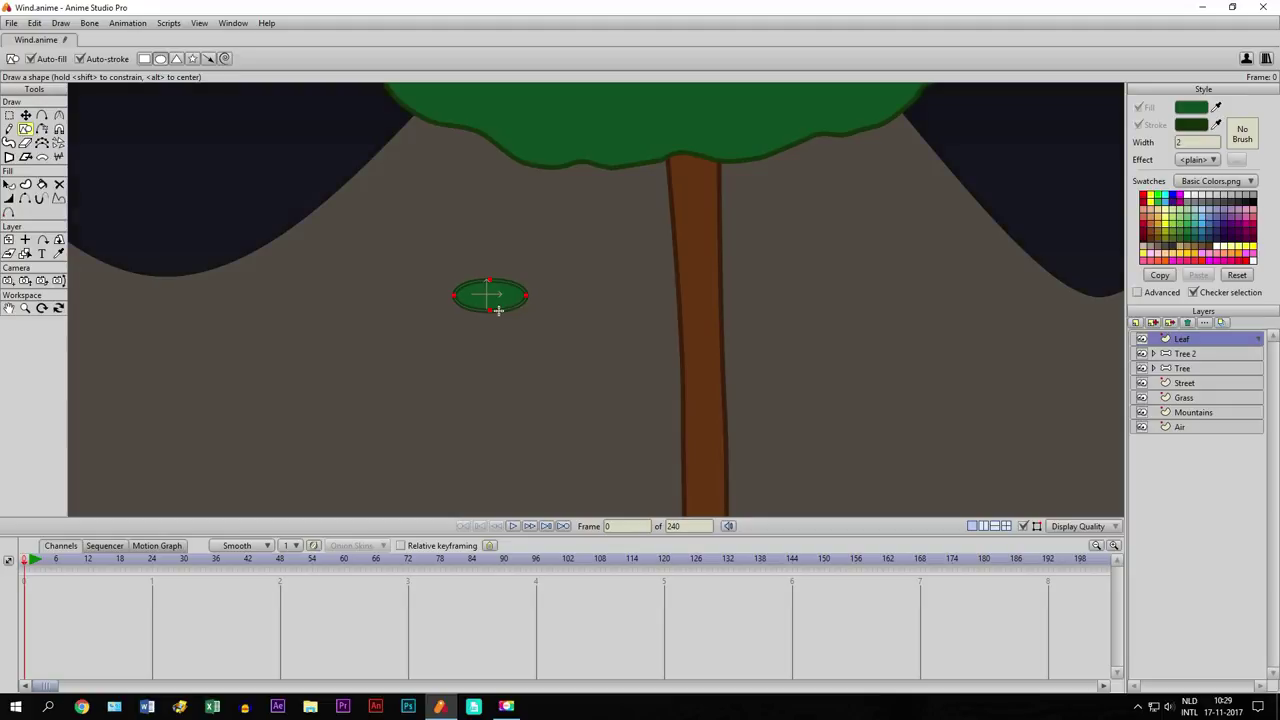
{"action": "left_click", "coordinate": [27, 116]}
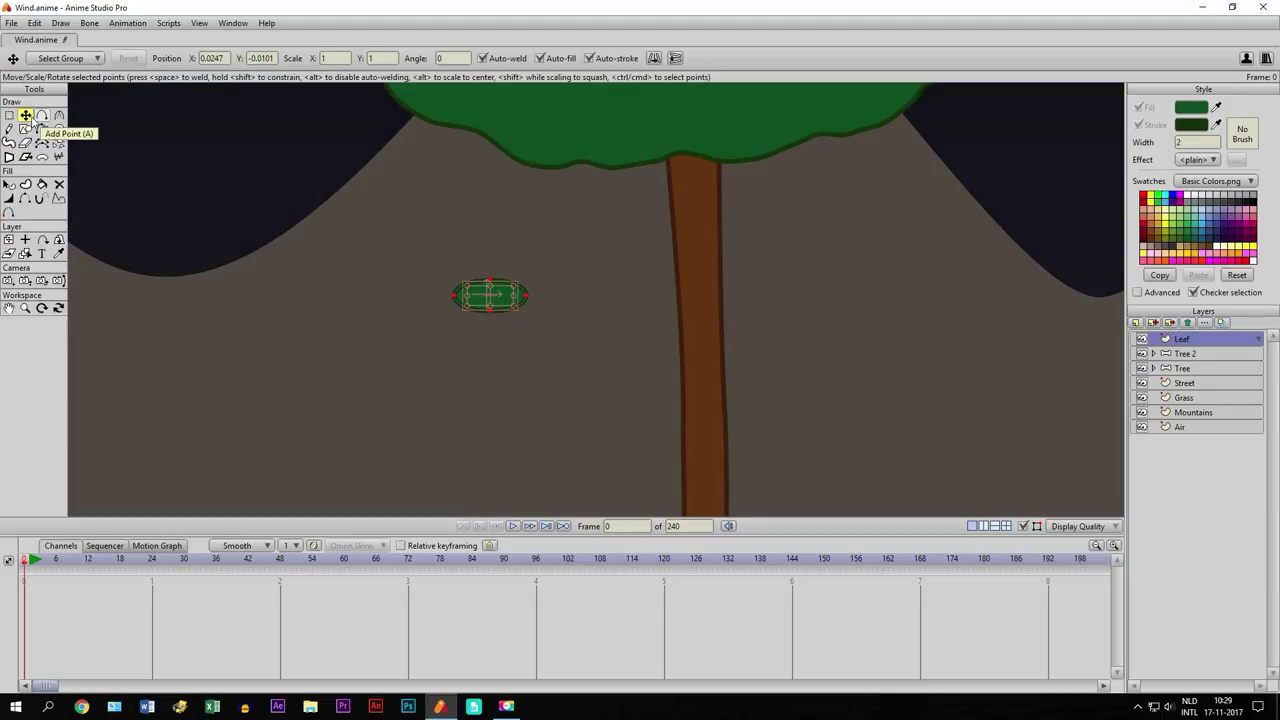
Sharpen the oval's two end points into peaks and reshape its lower edge and tips into a curved leaf outline
{"action": "left_click", "coordinate": [453, 297]}
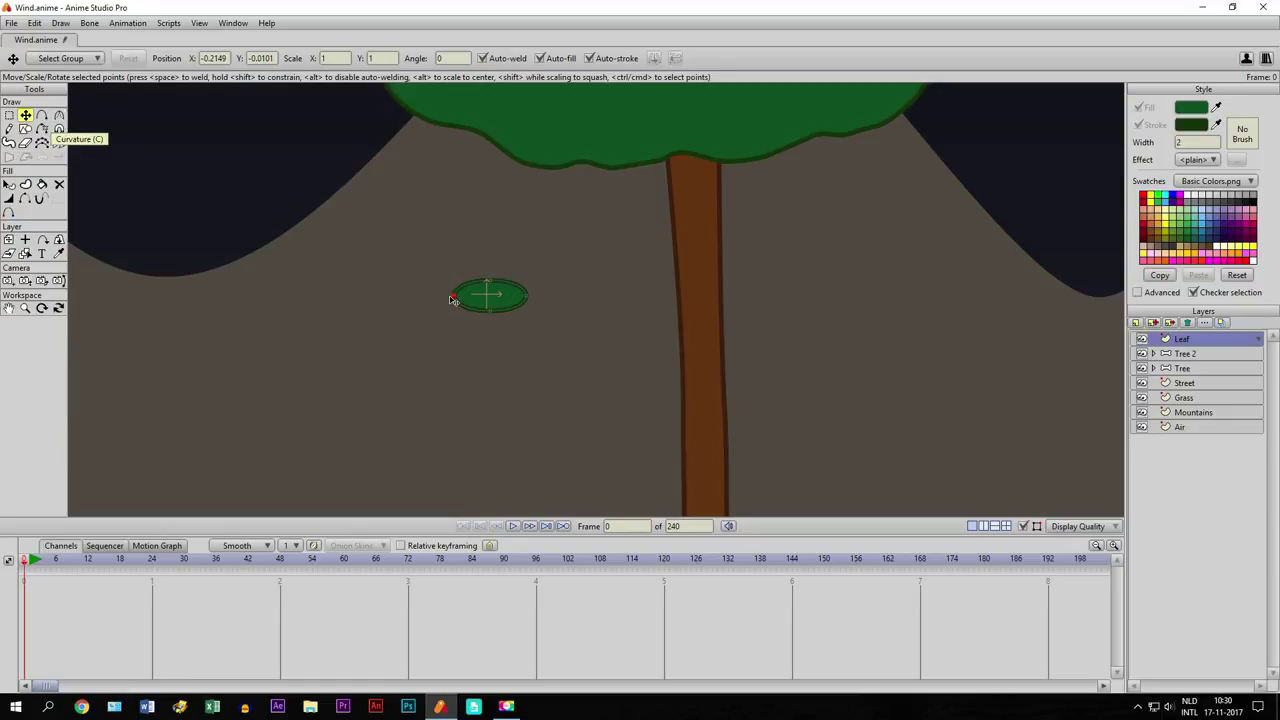
{"action": "left_click", "coordinate": [59, 114]}
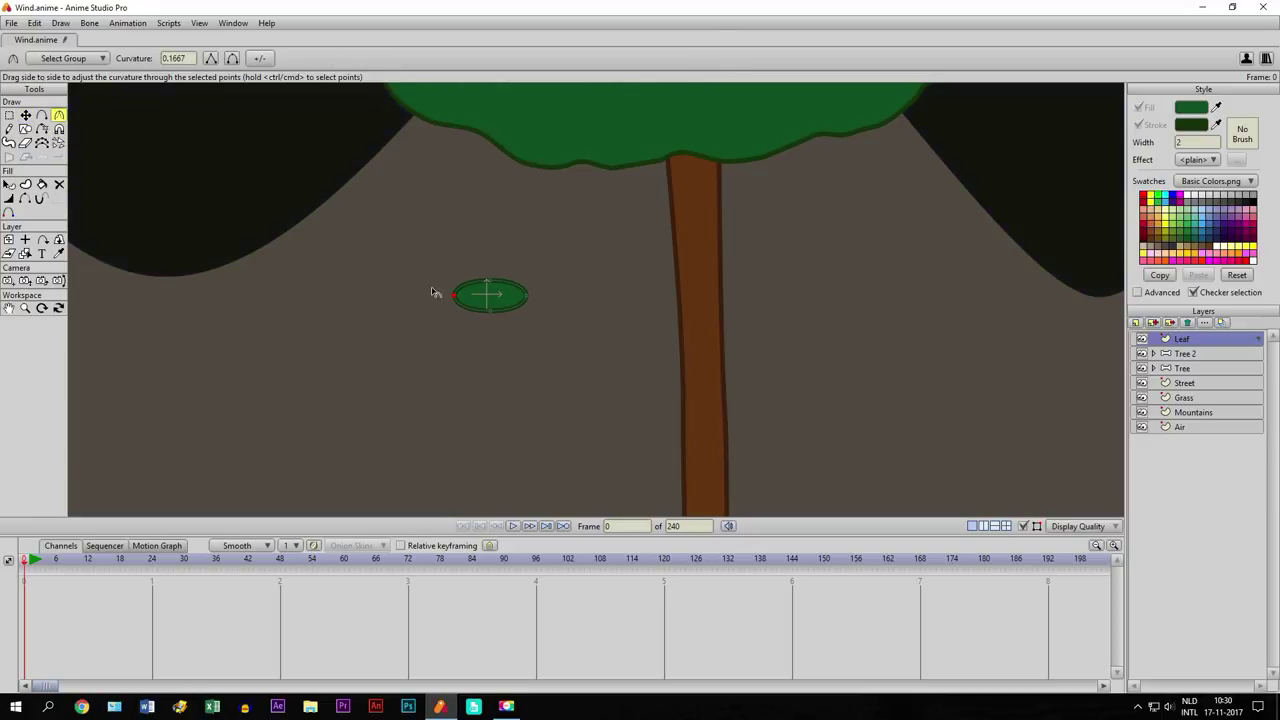
{"action": "left_click", "coordinate": [525, 297]}
{"action": "left_click", "coordinate": [25, 114]}
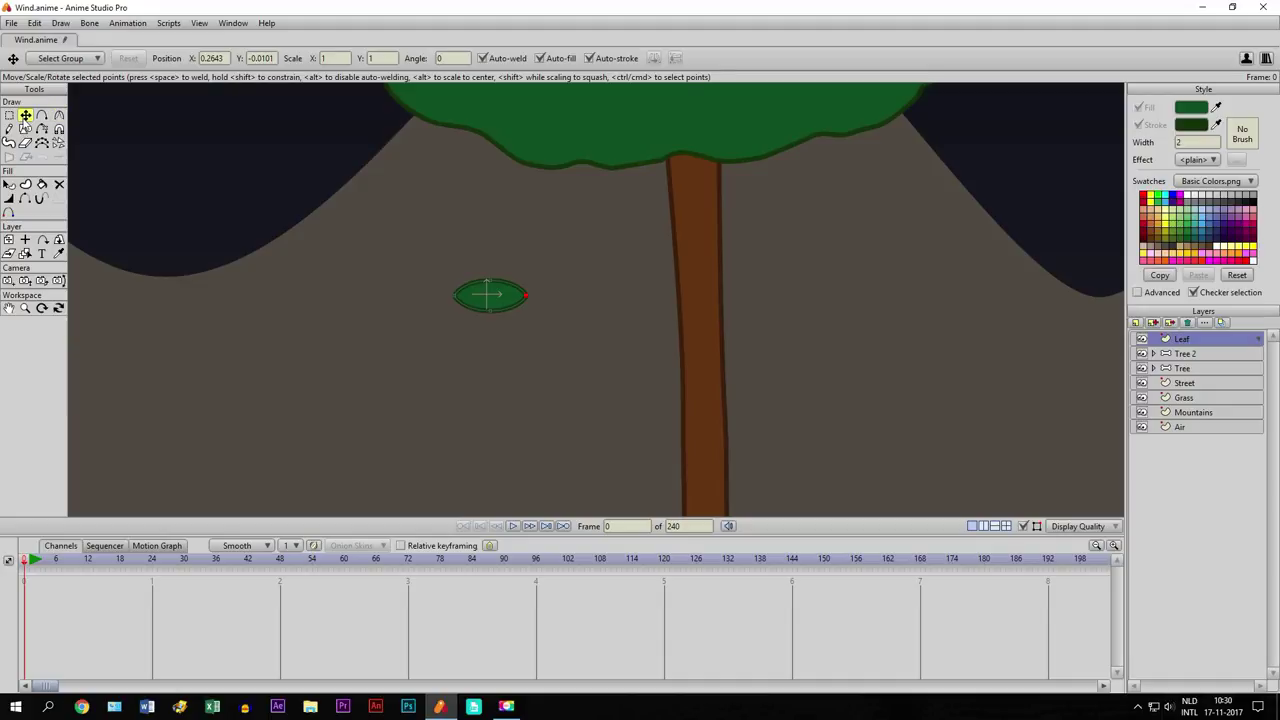
{"action": "mouse_move", "coordinate": [505, 298]}
{"action": "left_mouse_down"}
{"action": "mouse_move", "coordinate": [523, 317]}
{"action": "mouse_move", "coordinate": [449, 310]}
{"action": "mouse_move", "coordinate": [489, 306]}
{"action": "left_mouse_up"}
{"action": "left_click", "coordinate": [525, 317]}
Add a short stem segment at the leaf's left side and give it a stroke without fill
{"action": "left_click", "coordinate": [41, 115]}
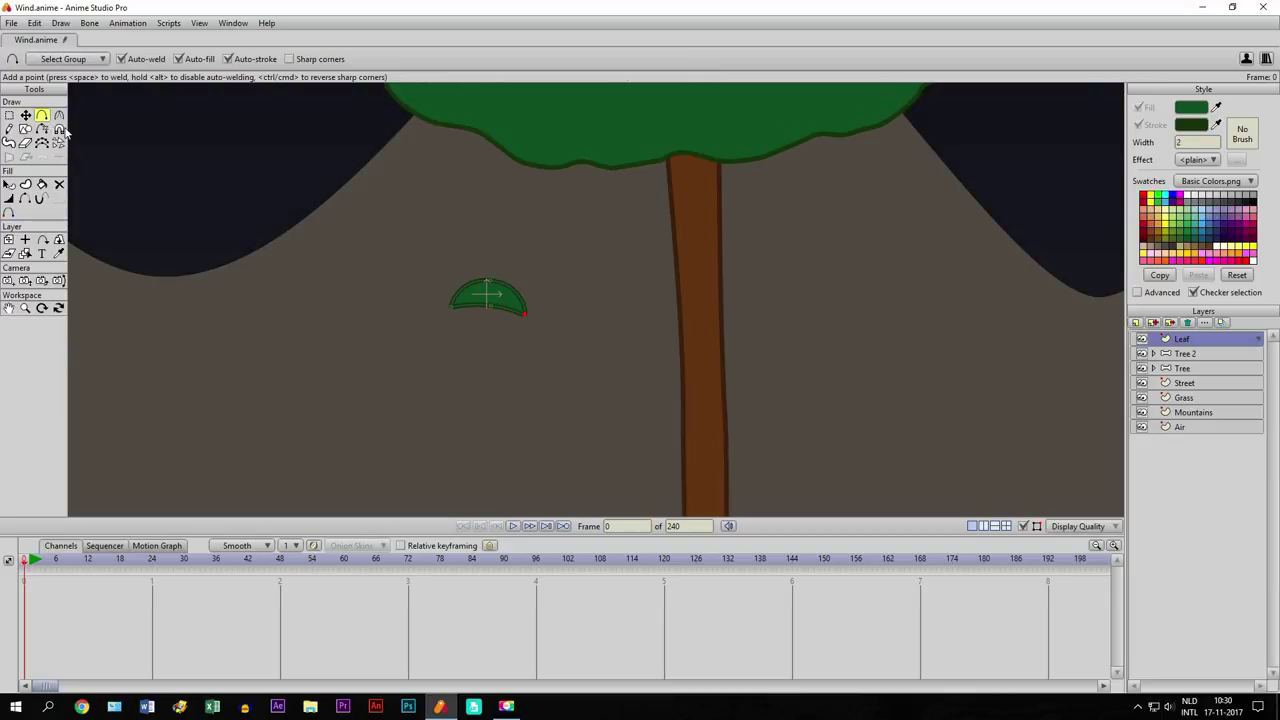
{"action": "left_click", "coordinate": [431, 320]}
{"action": "left_click_drag", "start_coordinate": [429, 314], "coordinate": [424, 328]}
{"action": "left_click", "coordinate": [41, 184]}
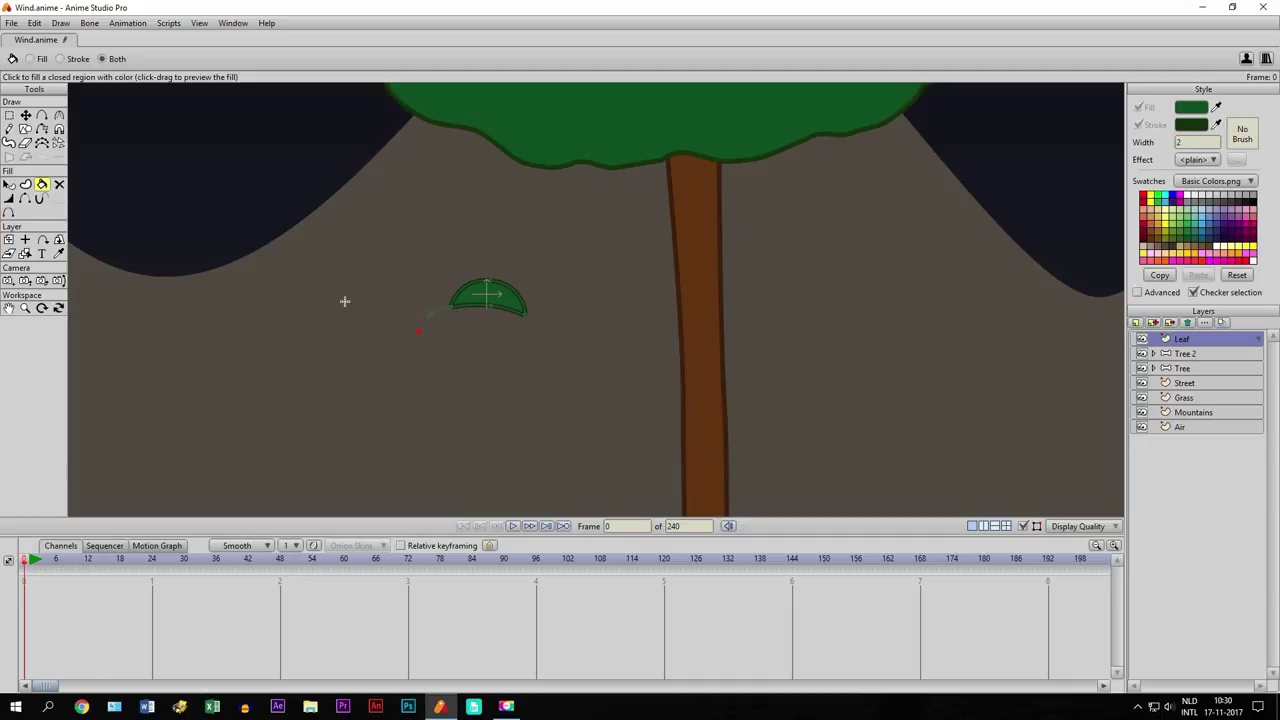
{"action": "left_click", "coordinate": [60, 59]}
{"action": "left_click", "coordinate": [437, 309]}
Reposition the stem's points to meet the leaf's base and adjust the leaf's right tip
{"action": "left_click", "coordinate": [25, 115]}
{"action": "left_click", "coordinate": [432, 312]}
{"action": "left_click_drag", "start_coordinate": [424, 335], "coordinate": [427, 322]}
{"action": "left_click", "coordinate": [521, 316]}
{"action": "left_click_drag", "start_coordinate": [521, 318], "coordinate": [506, 320]}
Scale the Leaf layer down to about 0.079 and place it at about X -0.12, Y 0.07
{"action": "scroll", "coordinate": [489, 314], "scroll_direction": "down", "scroll_amount": 4}
{"action": "scroll", "coordinate": [489, 314], "scroll_direction": "up", "scroll_amount": 2}
{"action": "scroll", "coordinate": [456, 314], "scroll_direction": "up", "scroll_amount": 2}
{"action": "left_click", "coordinate": [9, 240]}
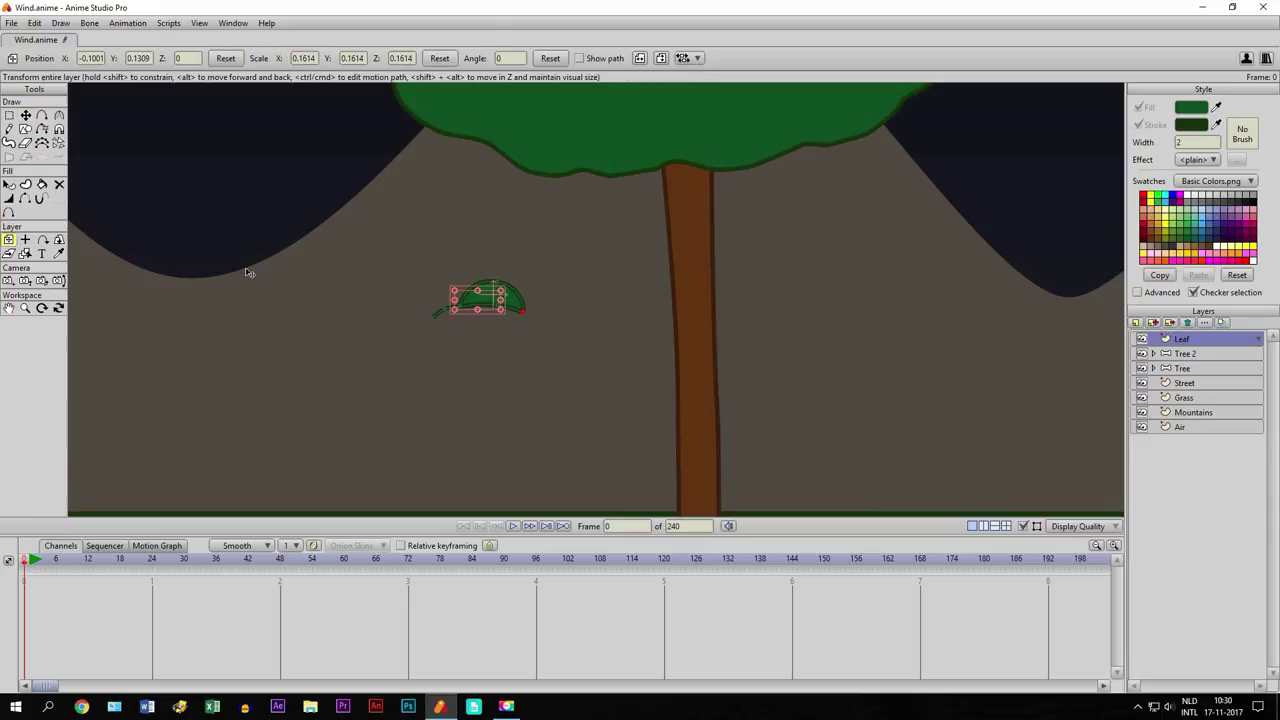
{"action": "left_click_drag", "start_coordinate": [460, 294], "coordinate": [478, 345]}
{"action": "scroll", "coordinate": [482, 340], "scroll_direction": "down", "scroll_amount": 2}
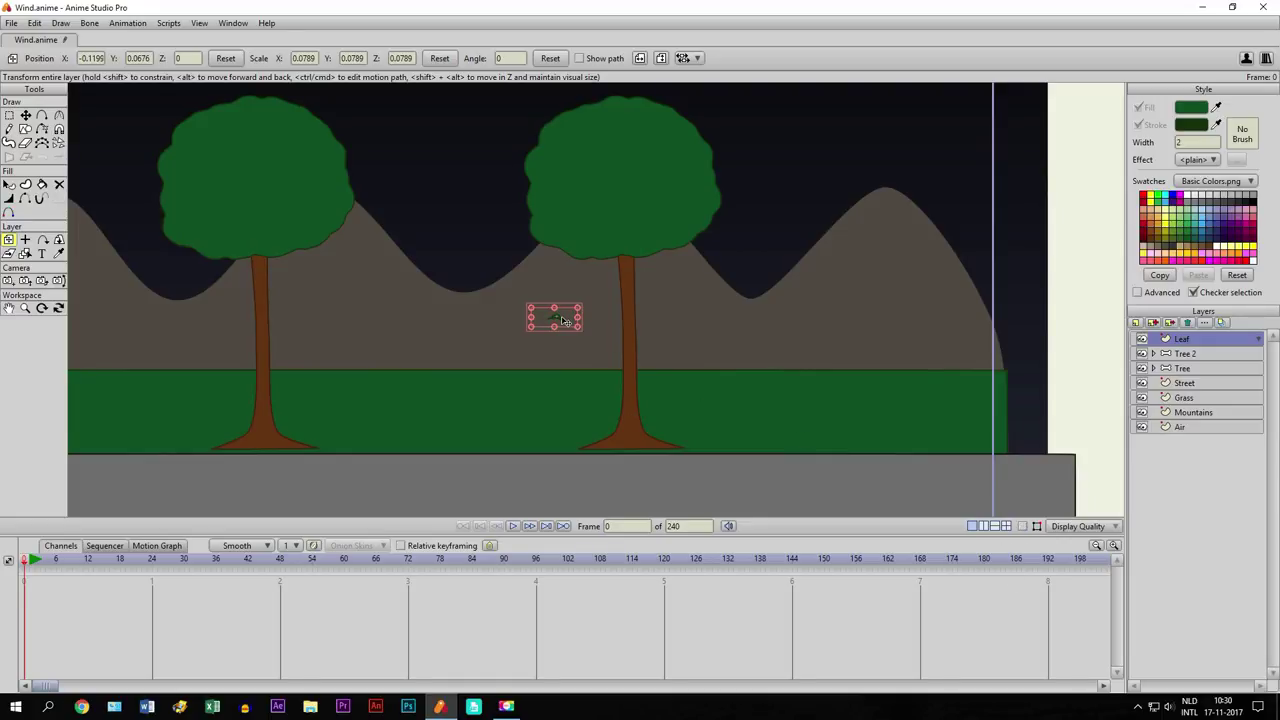
Rotate the Leaf layer to about -174.6 degrees at frame 12
{"action": "left_click", "coordinate": [8, 308]}
{"action": "scroll", "coordinate": [391, 380], "scroll_direction": "up", "scroll_amount": 5}
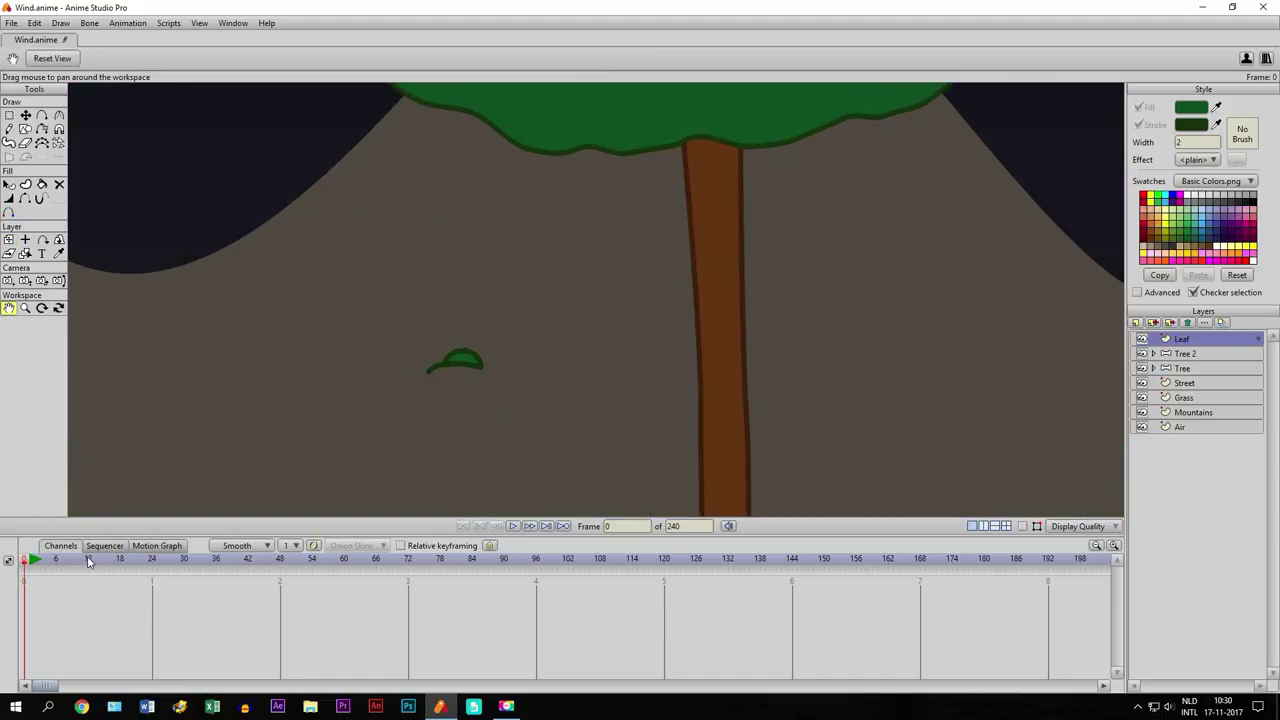
{"action": "left_click", "coordinate": [8, 241]}
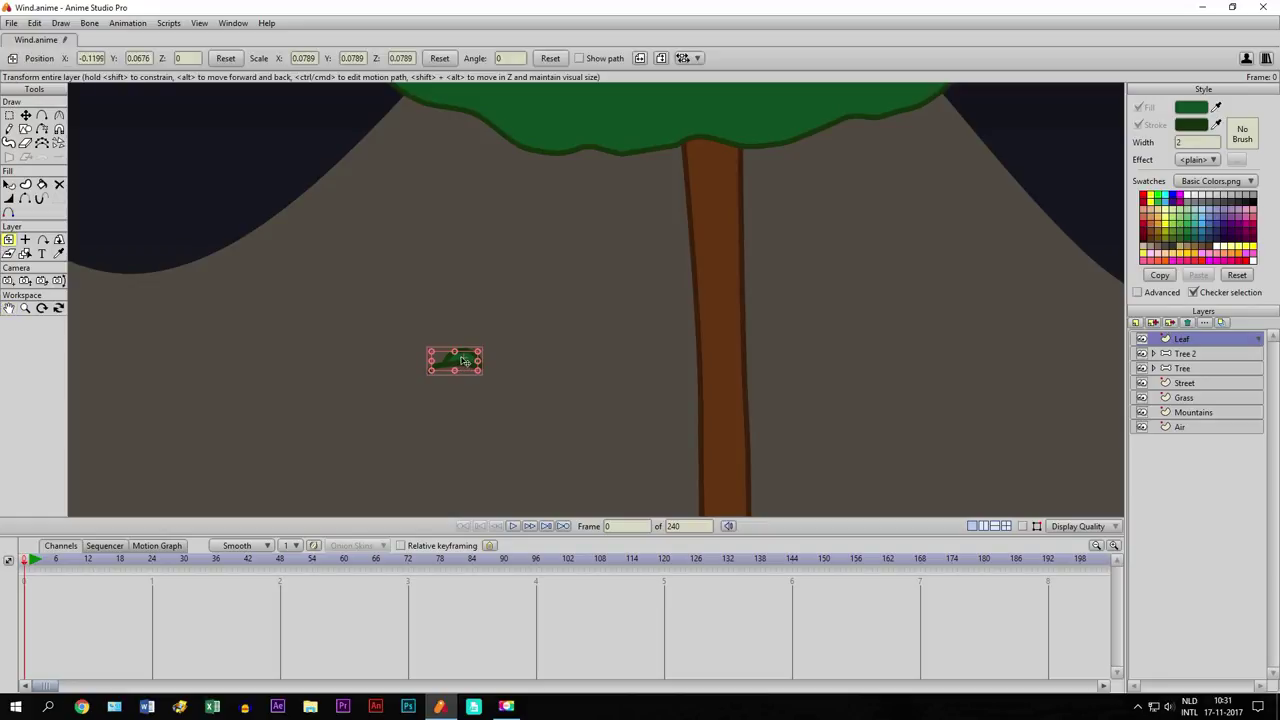
{"action": "left_click", "coordinate": [8, 308]}
{"action": "left_click_drag", "start_coordinate": [471, 325], "coordinate": [471, 243]}
{"action": "scroll", "coordinate": [574, 296], "scroll_direction": "up", "scroll_amount": 3}
{"action": "left_click_drag", "start_coordinate": [574, 296], "coordinate": [666, 312]}
{"action": "left_click", "coordinate": [8, 240]}
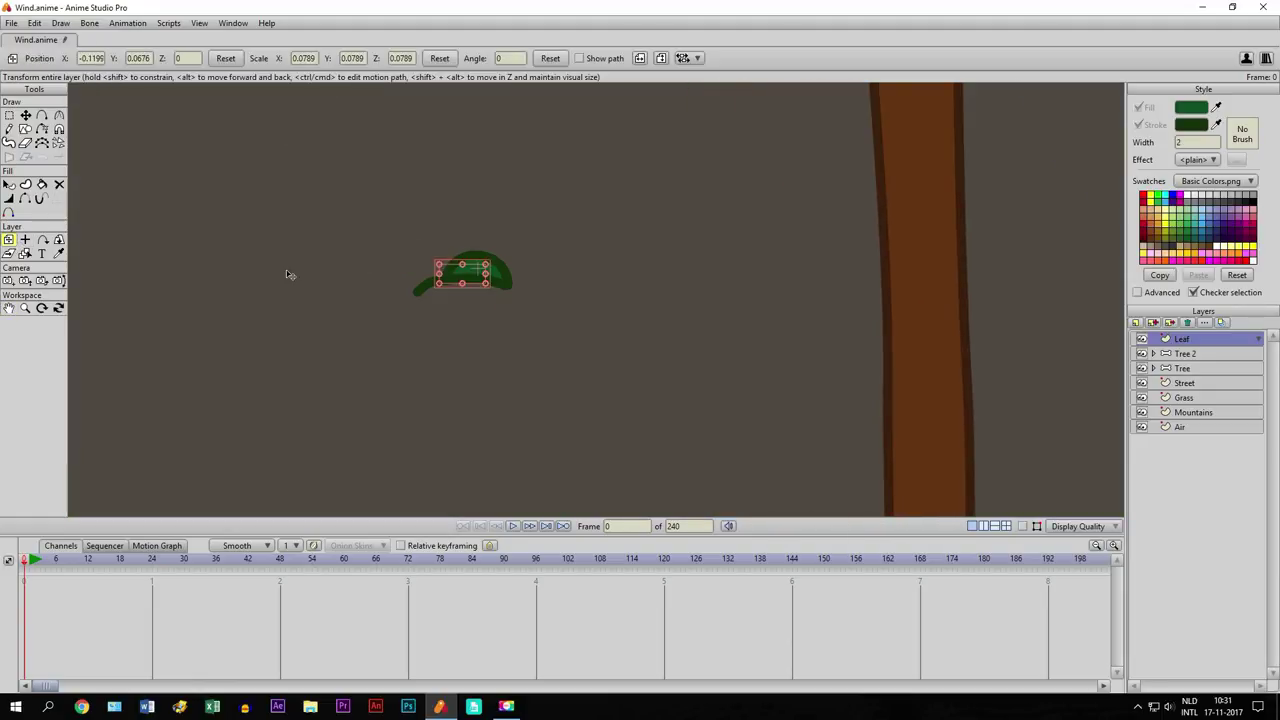
{"action": "scroll", "coordinate": [286, 274], "scroll_direction": "up", "scroll_amount": 2}
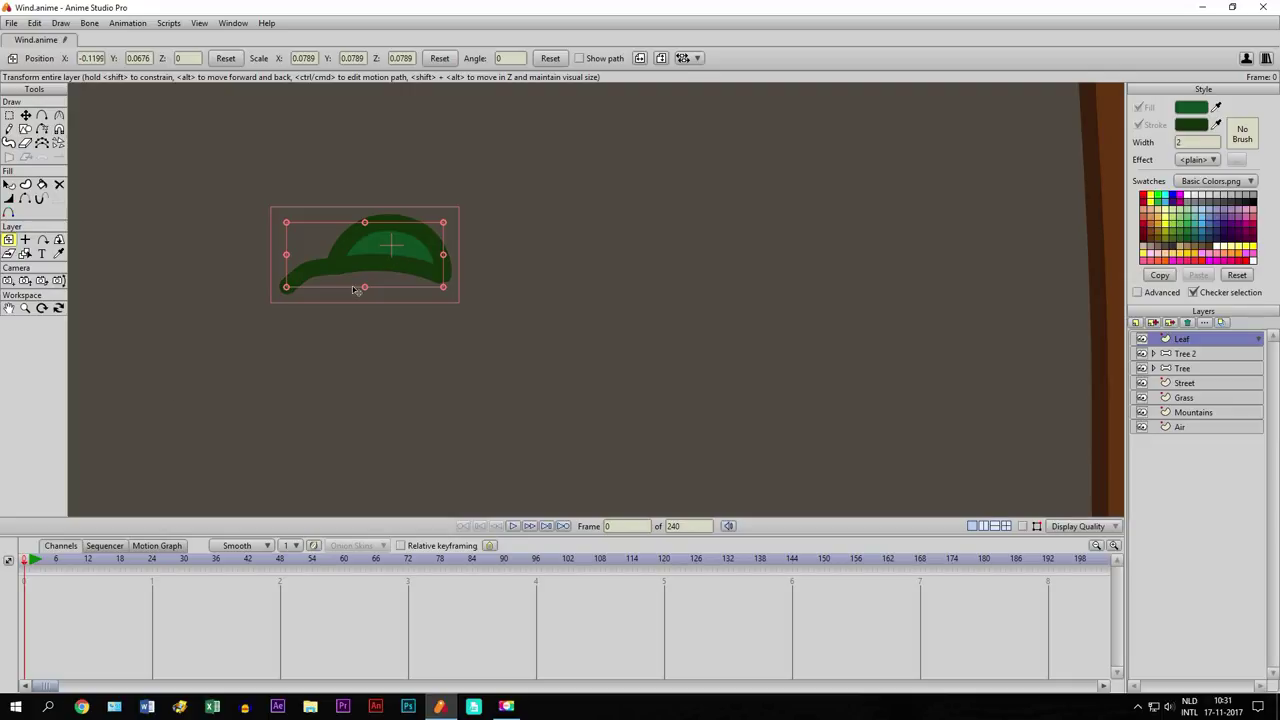
{"action": "left_click", "coordinate": [89, 560]}
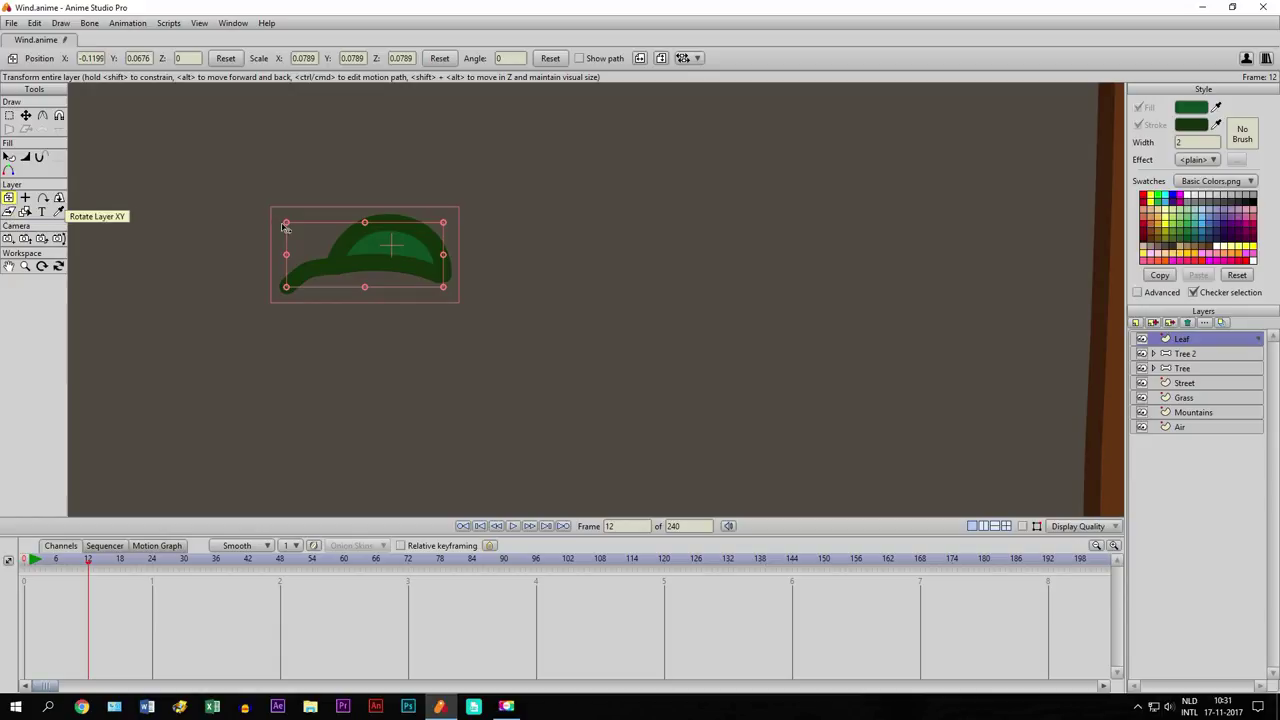
{"action": "left_click_drag", "start_coordinate": [285, 220], "coordinate": [500, 262]}
Rotate the Leaf layer to about -278.2 degrees at frame 18 and about -359.6 degrees at frame 24
{"action": "left_click_drag", "start_coordinate": [35, 563], "coordinate": [90, 562]}
{"action": "left_click_drag", "start_coordinate": [99, 561], "coordinate": [123, 565]}
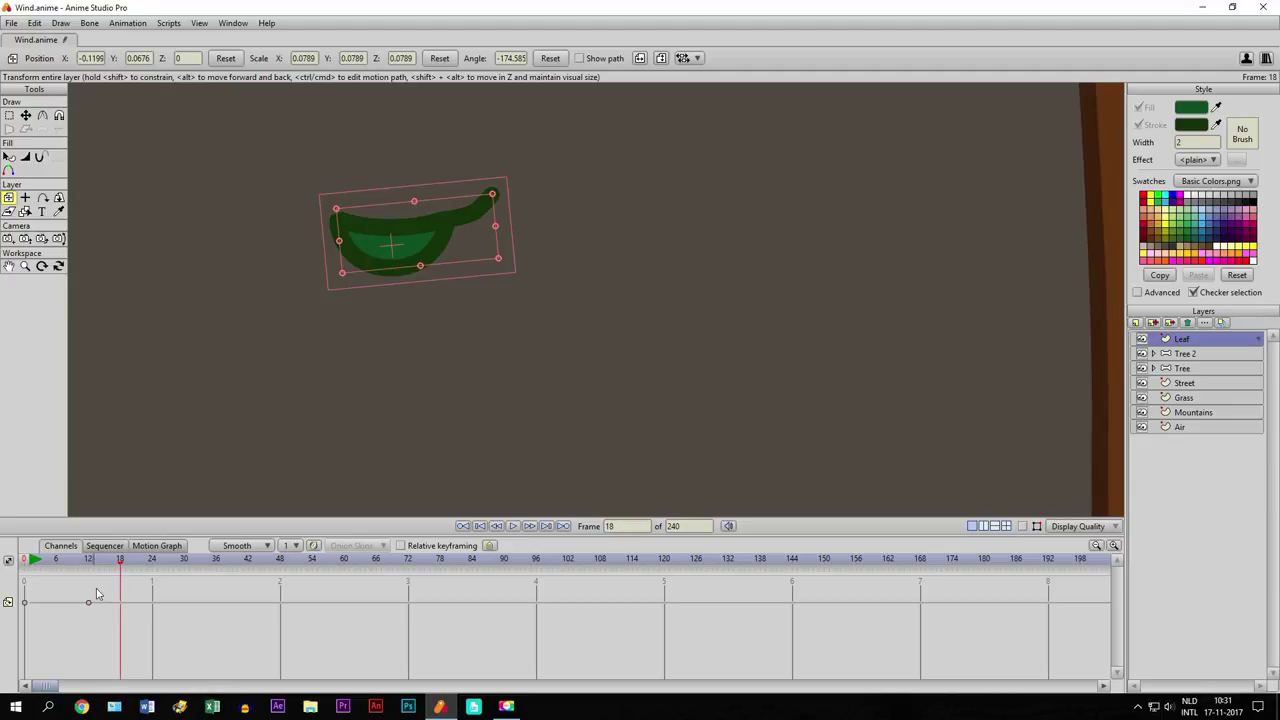
{"action": "left_click_drag", "start_coordinate": [325, 216], "coordinate": [429, 207]}
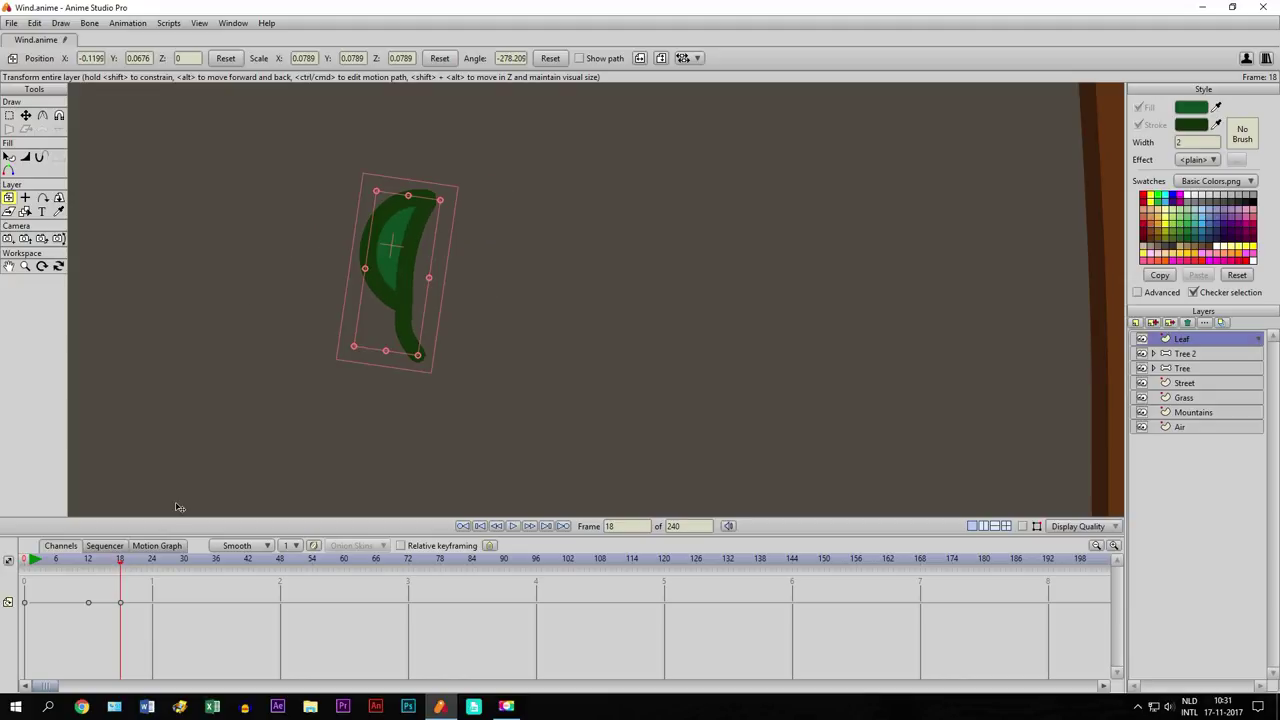
{"action": "left_click", "coordinate": [153, 561]}
{"action": "left_click_drag", "start_coordinate": [355, 352], "coordinate": [240, 215]}
Set the Leaf layer's frame 24 keyframe to Cycle, play back the looping spin, and return to frame 0
{"action": "mouse_move", "coordinate": [95, 562]}
{"action": "left_mouse_down"}
{"action": "mouse_move", "coordinate": [160, 565]}
{"action": "mouse_move", "coordinate": [42, 563]}
{"action": "mouse_move", "coordinate": [165, 575]}
{"action": "mouse_move", "coordinate": [36, 565]}
{"action": "mouse_move", "coordinate": [88, 565]}
{"action": "left_mouse_up"}
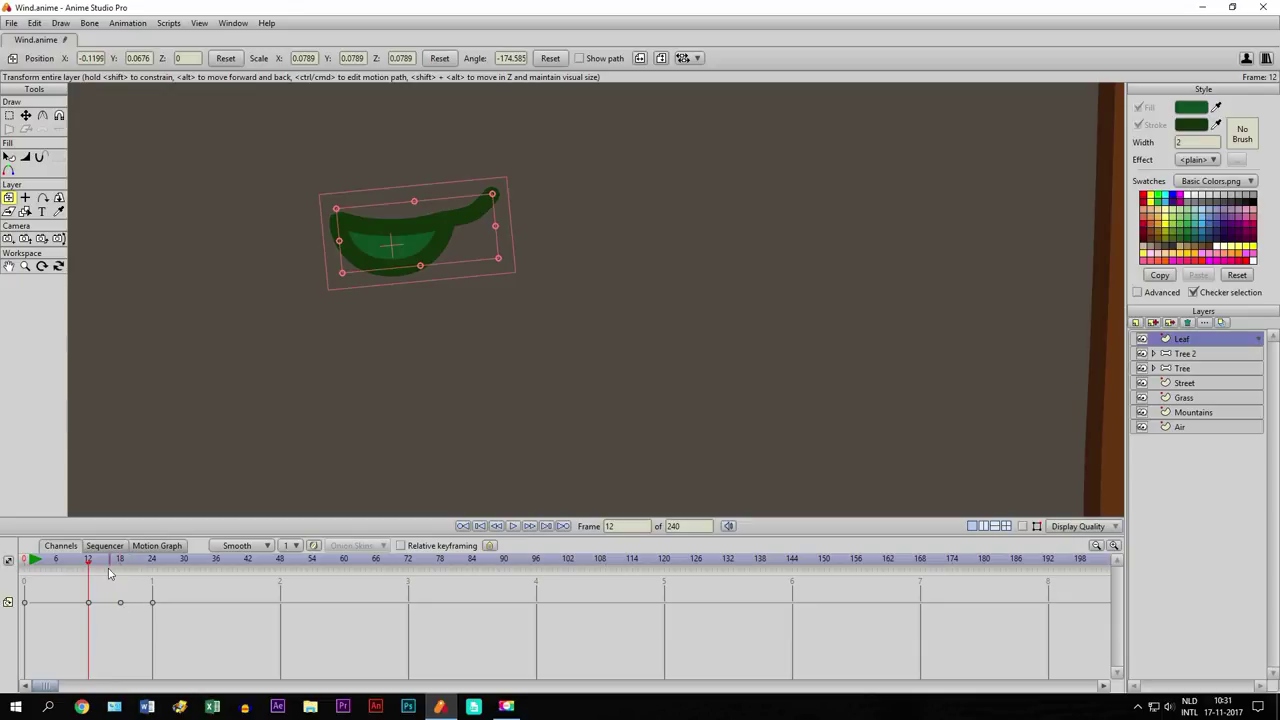
{"action": "mouse_move", "coordinate": [90, 567]}
{"action": "left_mouse_down"}
{"action": "mouse_move", "coordinate": [123, 566]}
{"action": "mouse_move", "coordinate": [89, 590]}
{"action": "mouse_move", "coordinate": [124, 586]}
{"action": "mouse_move", "coordinate": [16, 592]}
{"action": "mouse_move", "coordinate": [155, 590]}
{"action": "mouse_move", "coordinate": [157, 617]}
{"action": "left_mouse_up"}
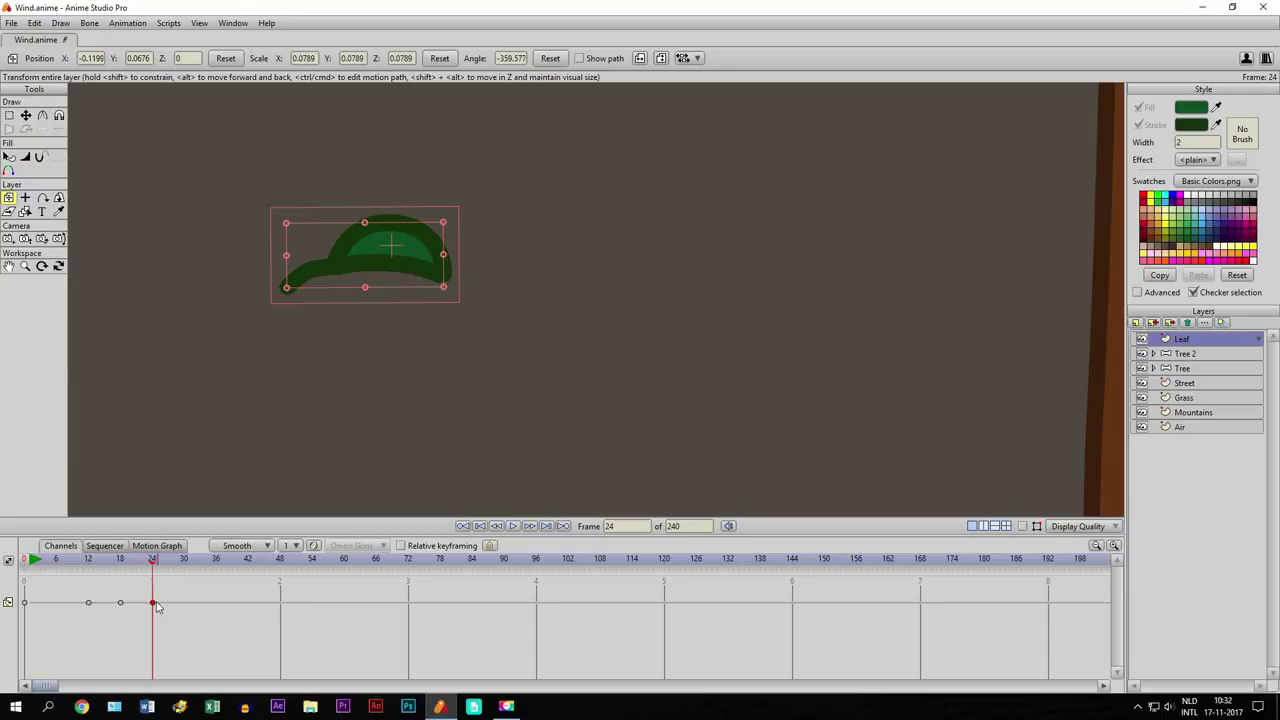
{"action": "right_click", "coordinate": [154, 606]}
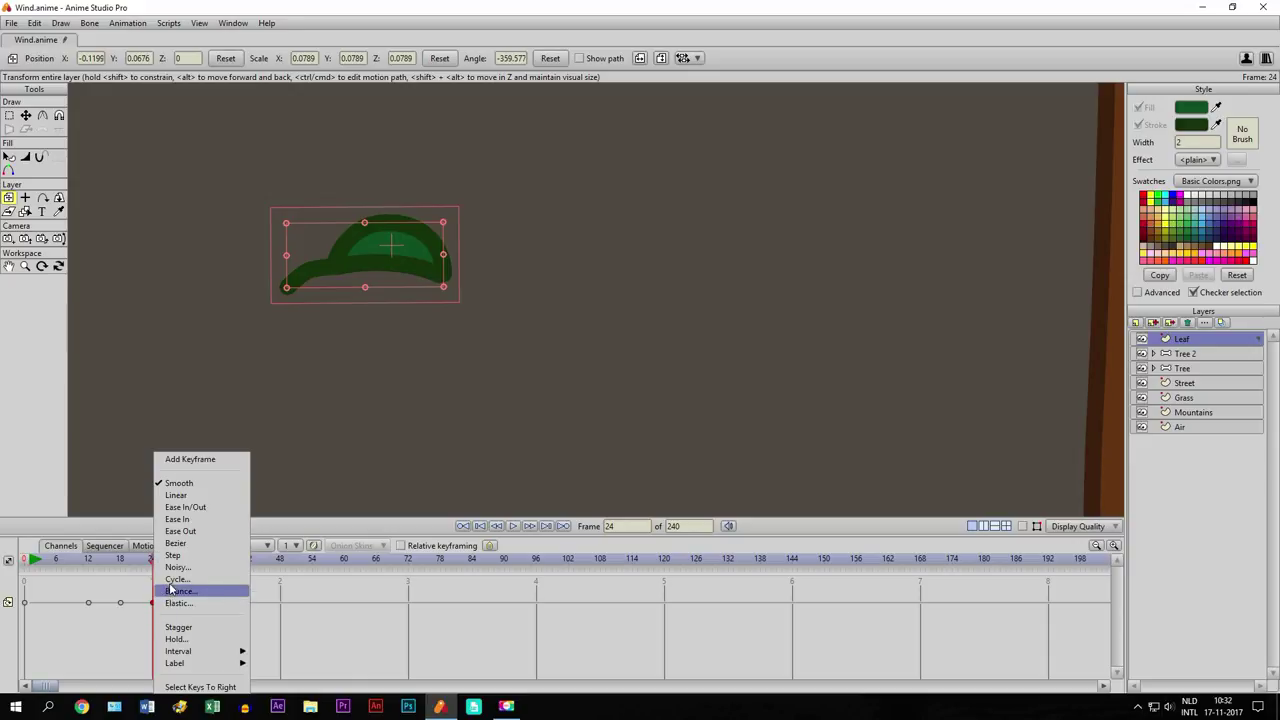
{"action": "left_click", "coordinate": [177, 579]}
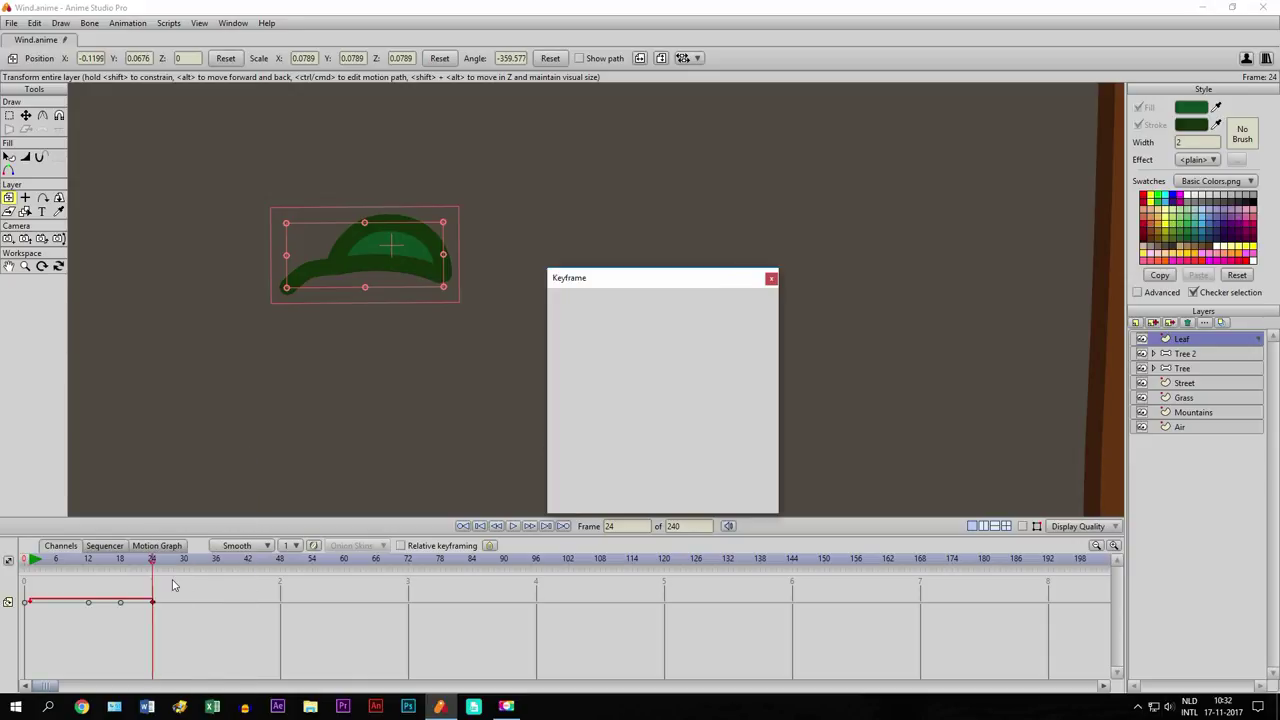
{"action": "left_click", "coordinate": [771, 279]}
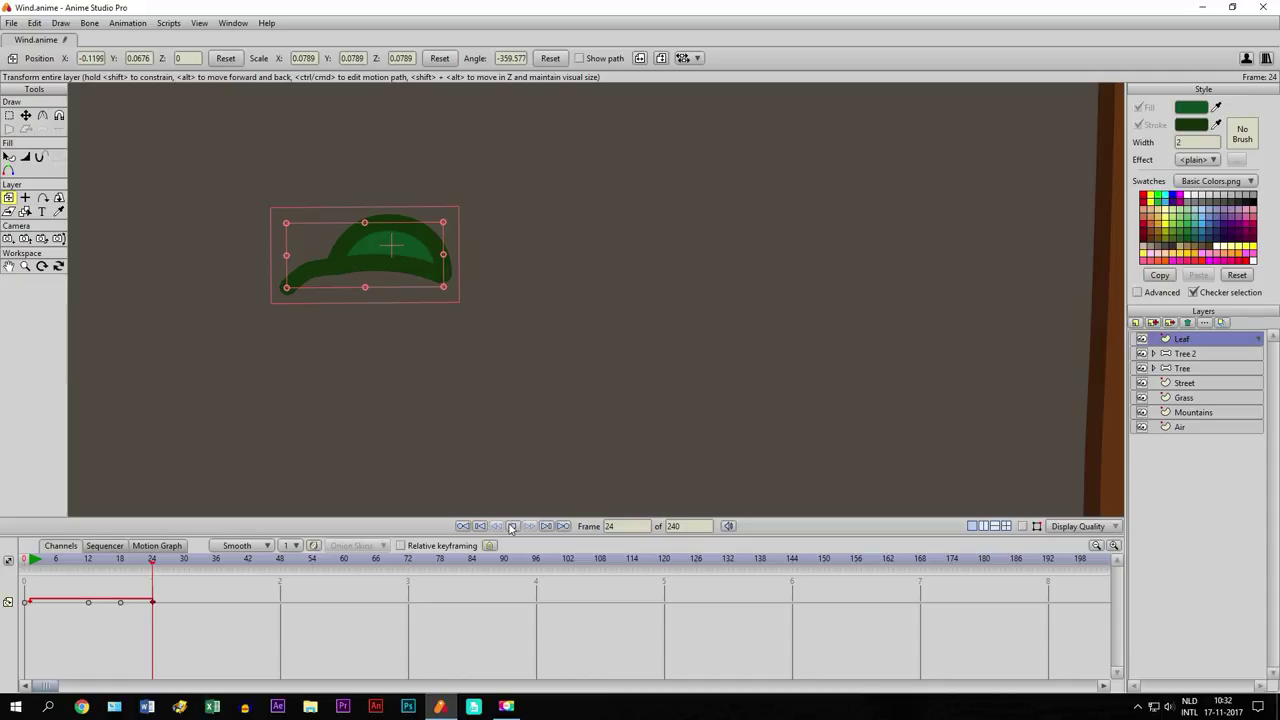
{"action": "left_click", "coordinate": [511, 527]}
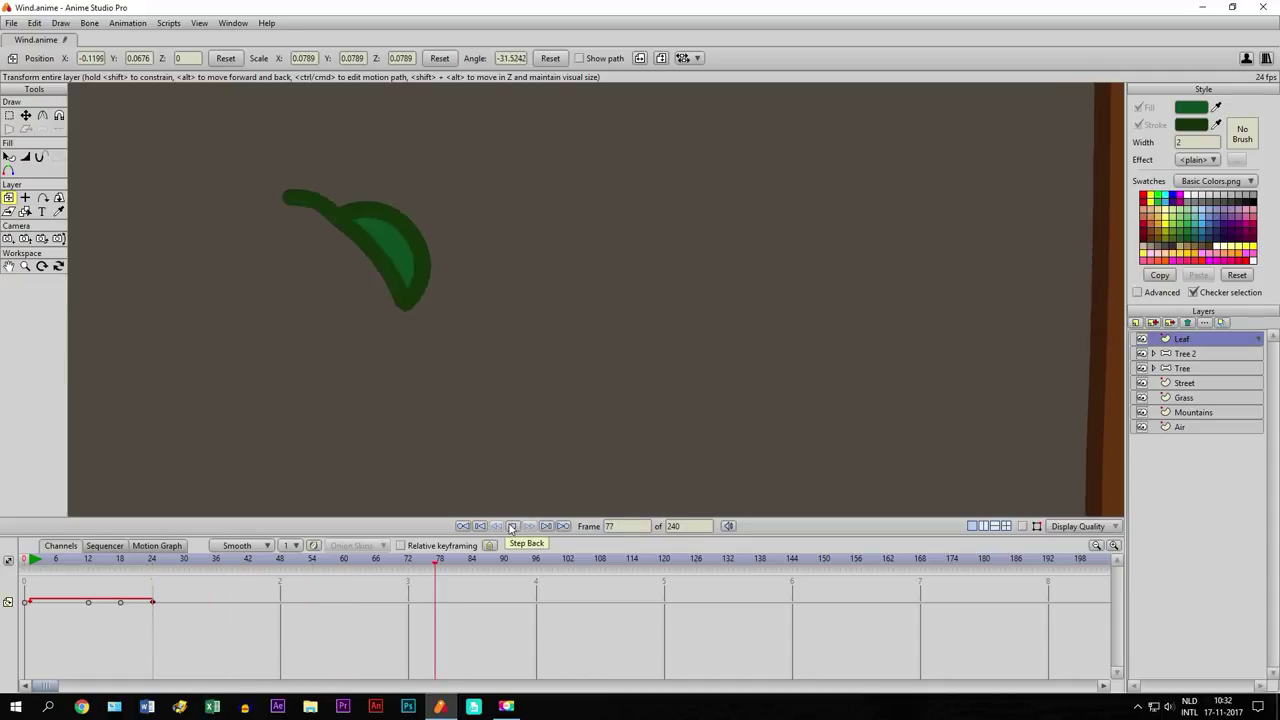
{"action": "left_click", "coordinate": [511, 527]}
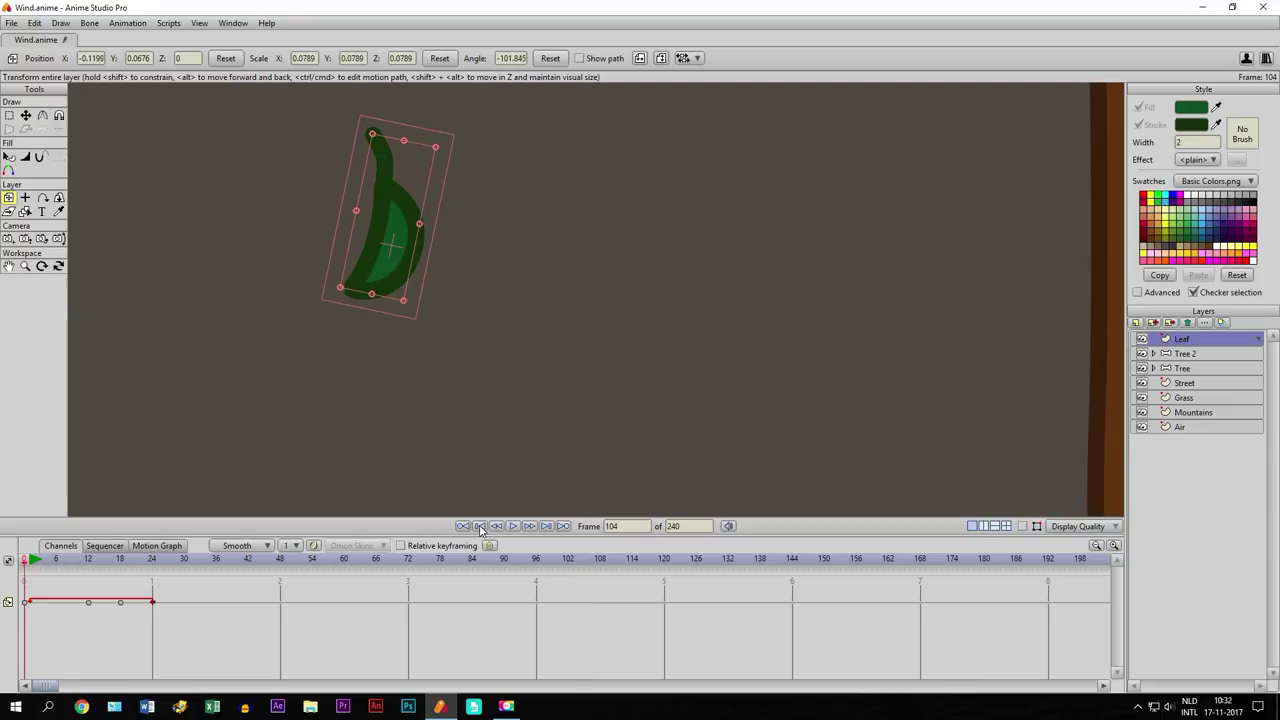
{"action": "left_click", "coordinate": [480, 527]}
Move the Leaf layer onto the grass between the two trees, at about X -0.56, Y -0.14
{"action": "left_click", "coordinate": [8, 308]}
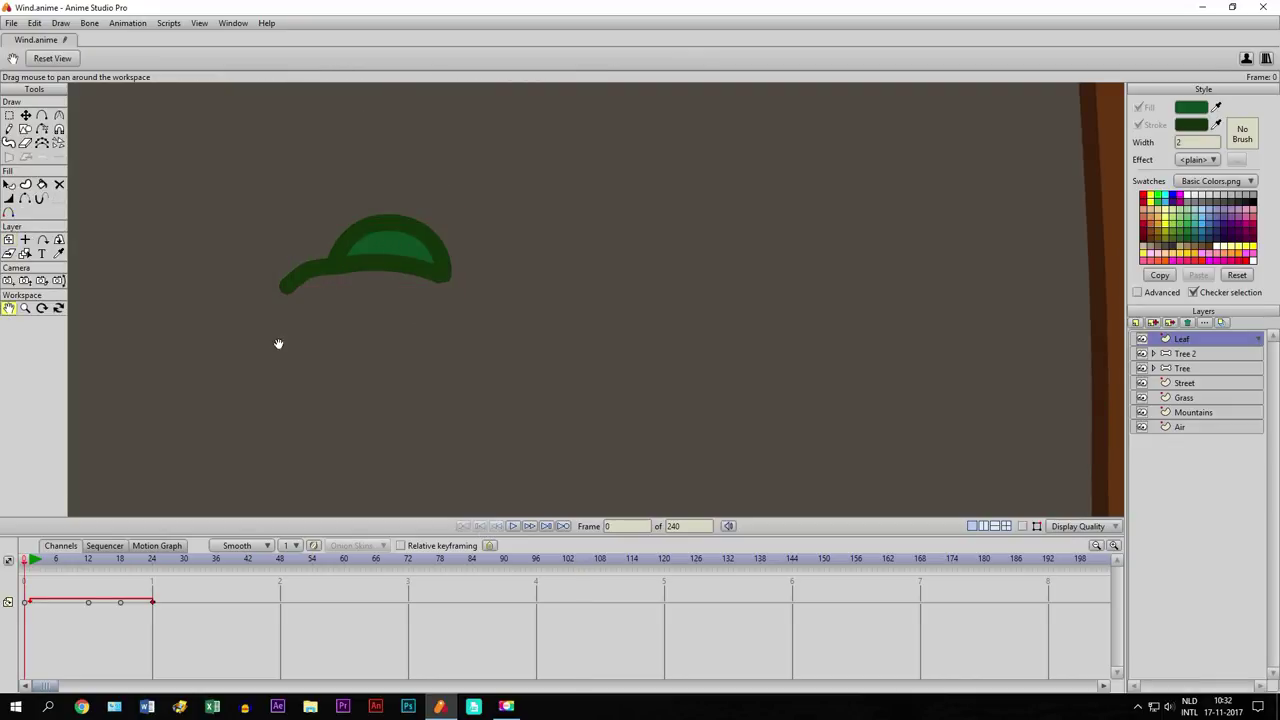
{"action": "scroll", "coordinate": [484, 371], "scroll_direction": "down", "scroll_amount": 5}
{"action": "scroll", "coordinate": [484, 371], "scroll_direction": "down", "scroll_amount": 3}
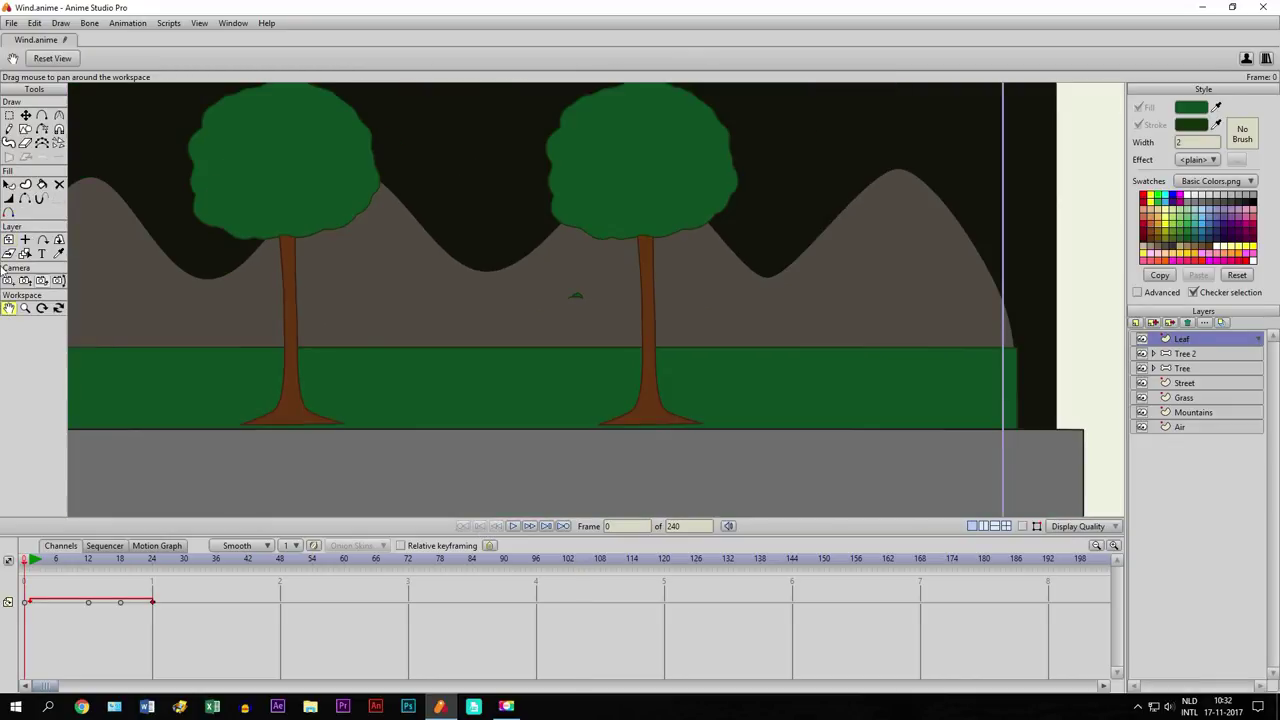
{"action": "left_click", "coordinate": [8, 241]}
{"action": "left_click_drag", "start_coordinate": [586, 302], "coordinate": [456, 350]}
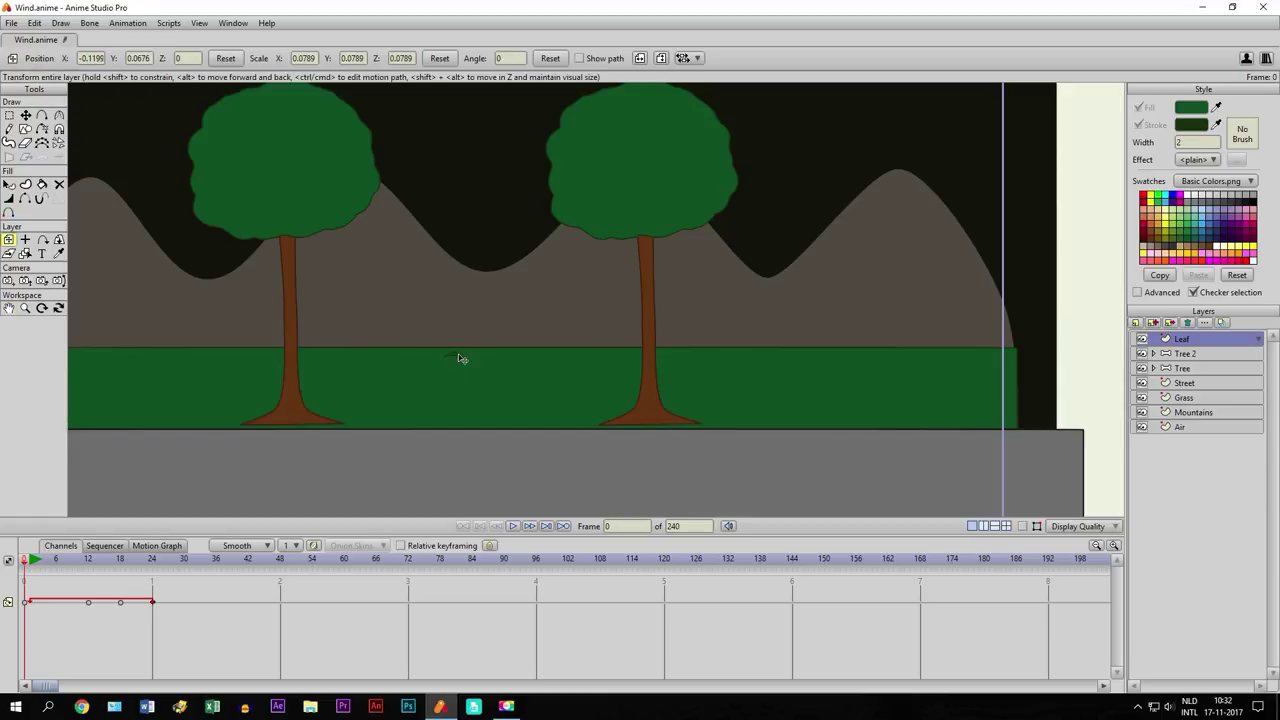
Add a particle layer above Leaf and name it Leaves
{"action": "left_click", "coordinate": [1136, 323]}
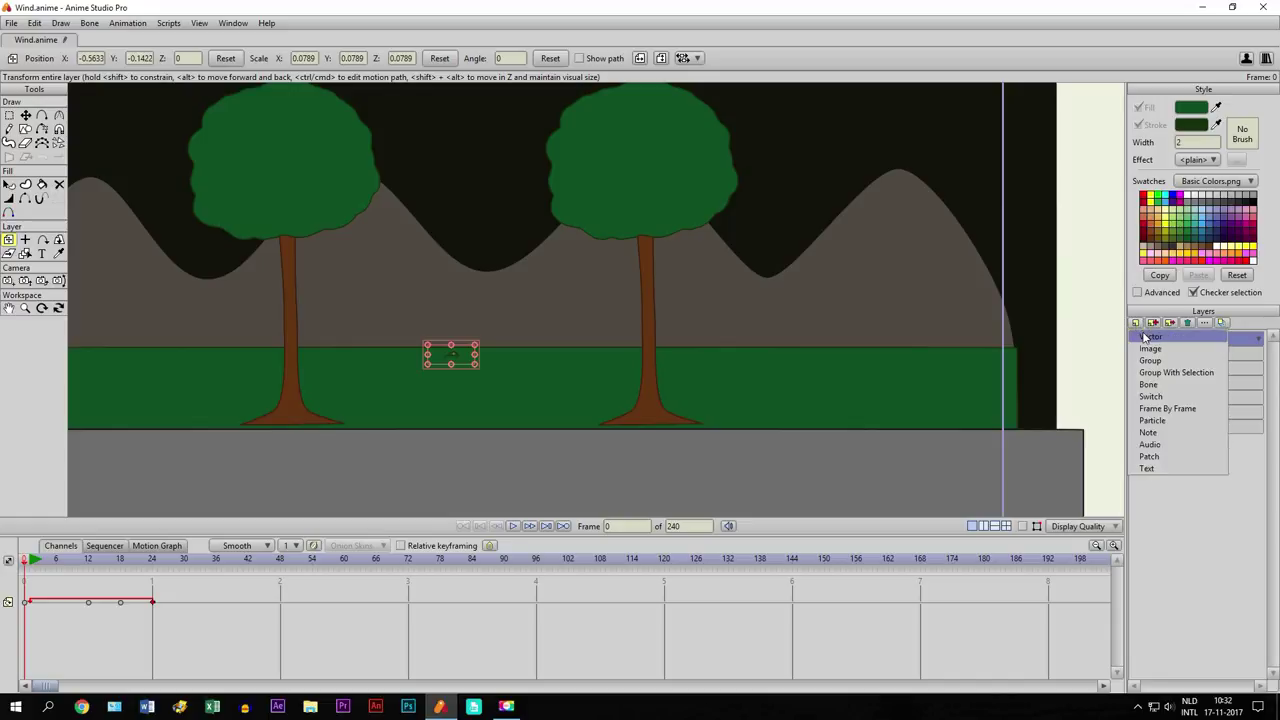
{"action": "left_click", "coordinate": [1152, 421]}
{"action": "key", "text": "Caps_Lock"}
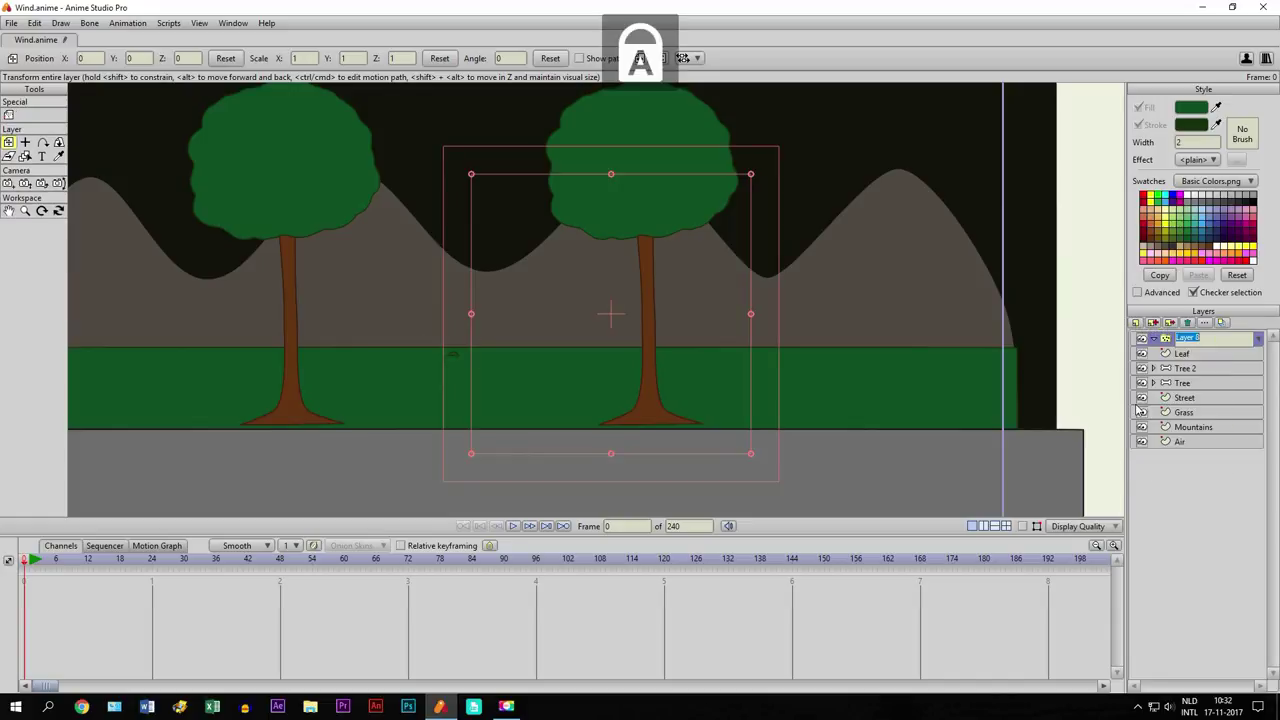
{"action": "type", "text": "L"}
{"action": "key", "text": "Caps_Lock"}
{"action": "type", "text": "eaves"}
{"action": "key", "text": "Return"}
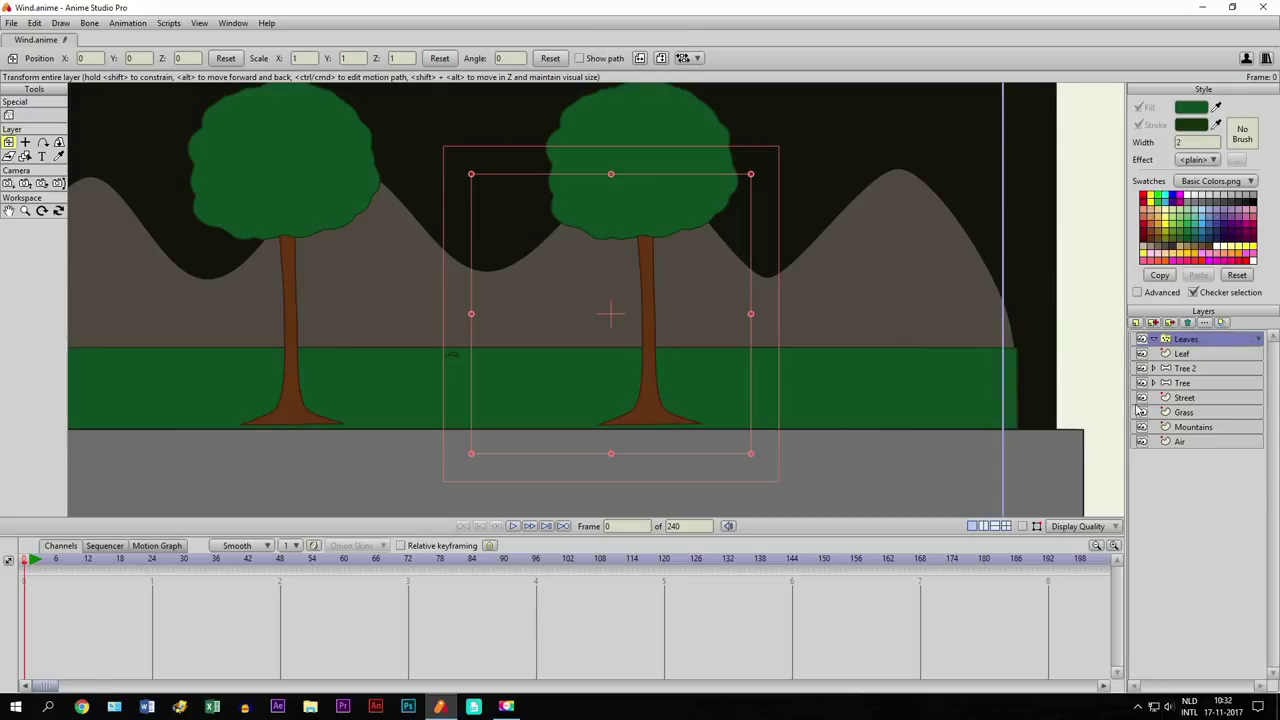
Nest the Leaf layer inside the Leaves particle layer and play back the particle animation
{"action": "left_click", "coordinate": [1176, 355]}
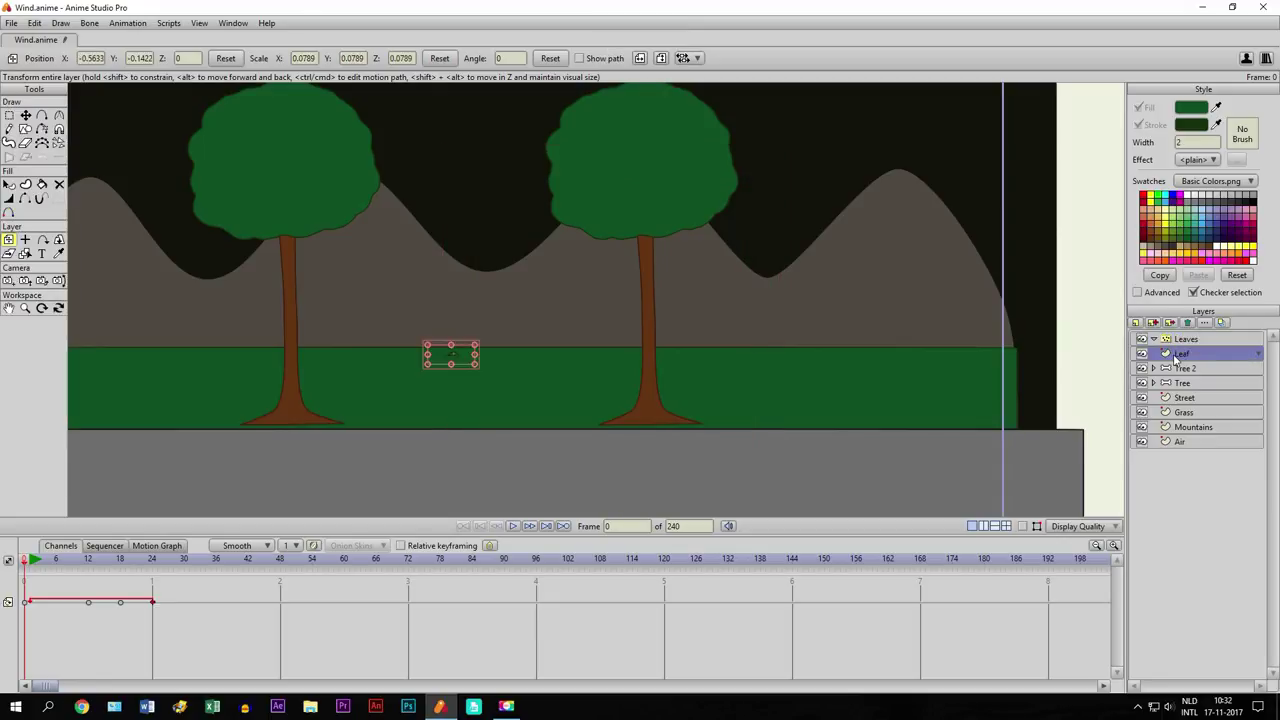
{"action": "left_click_drag", "start_coordinate": [1187, 340], "coordinate": [1188, 342]}
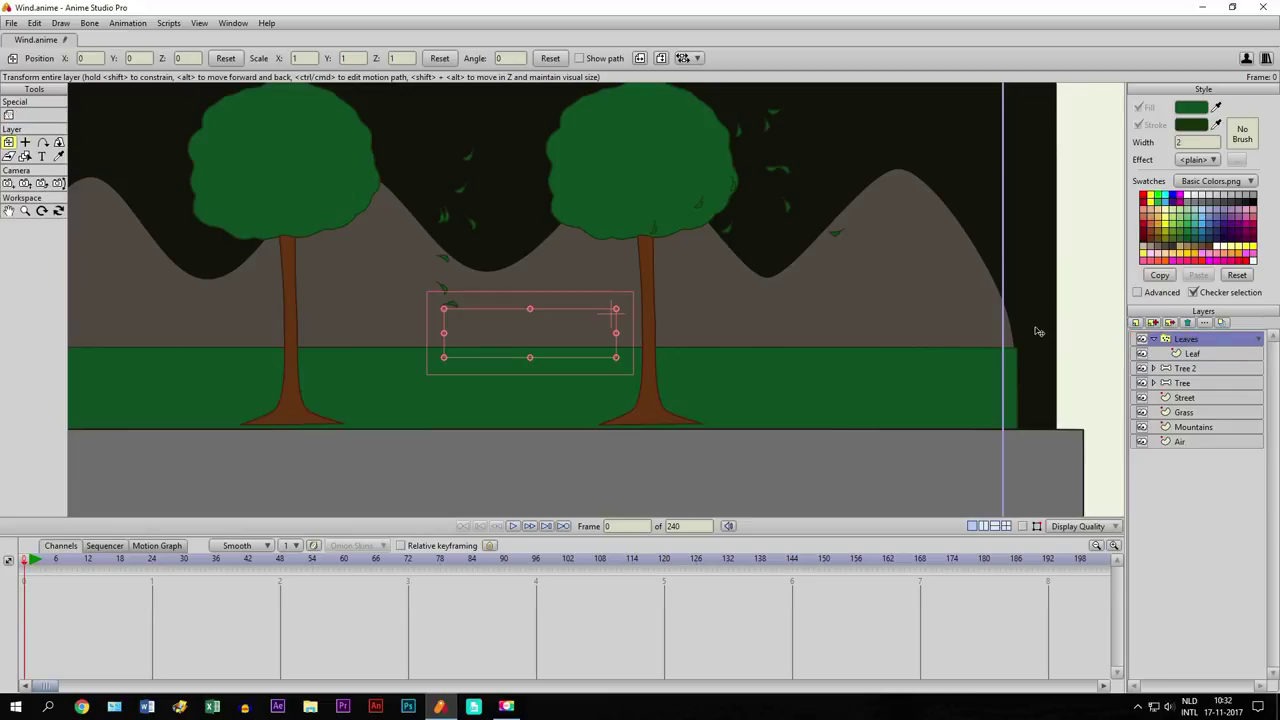
{"action": "left_click", "coordinate": [515, 530]}
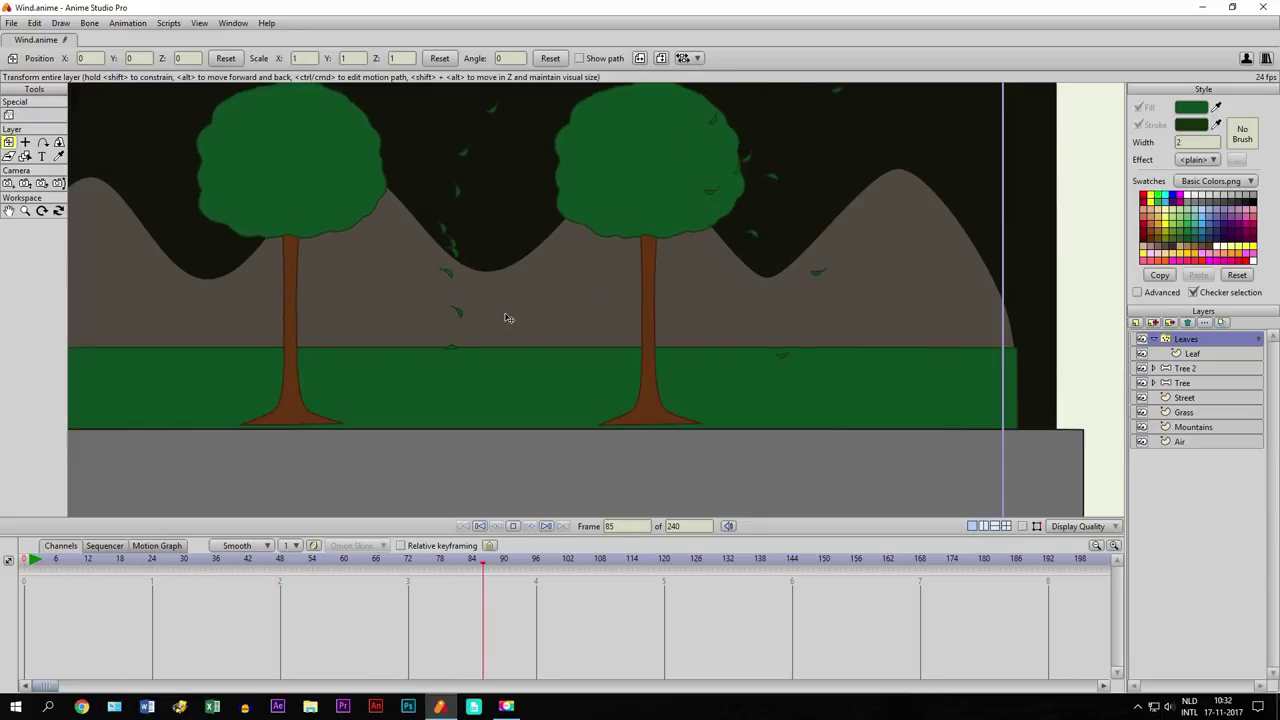
Move the Leaves layer outside the scene's lower-left edge, at about X -2.83, Y -0.85, and play back the animation
{"action": "scroll", "coordinate": [515, 310], "scroll_direction": "down", "scroll_amount": 3}
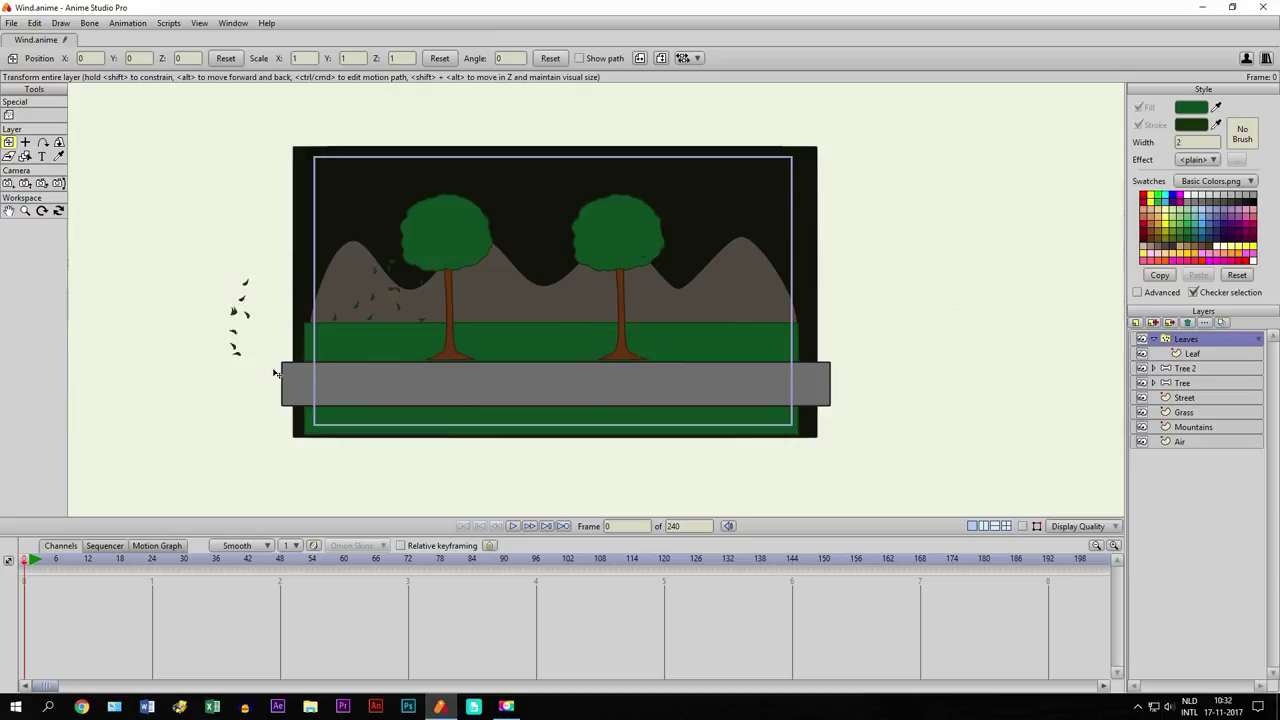
{"action": "left_click_drag", "start_coordinate": [268, 374], "coordinate": [198, 433]}
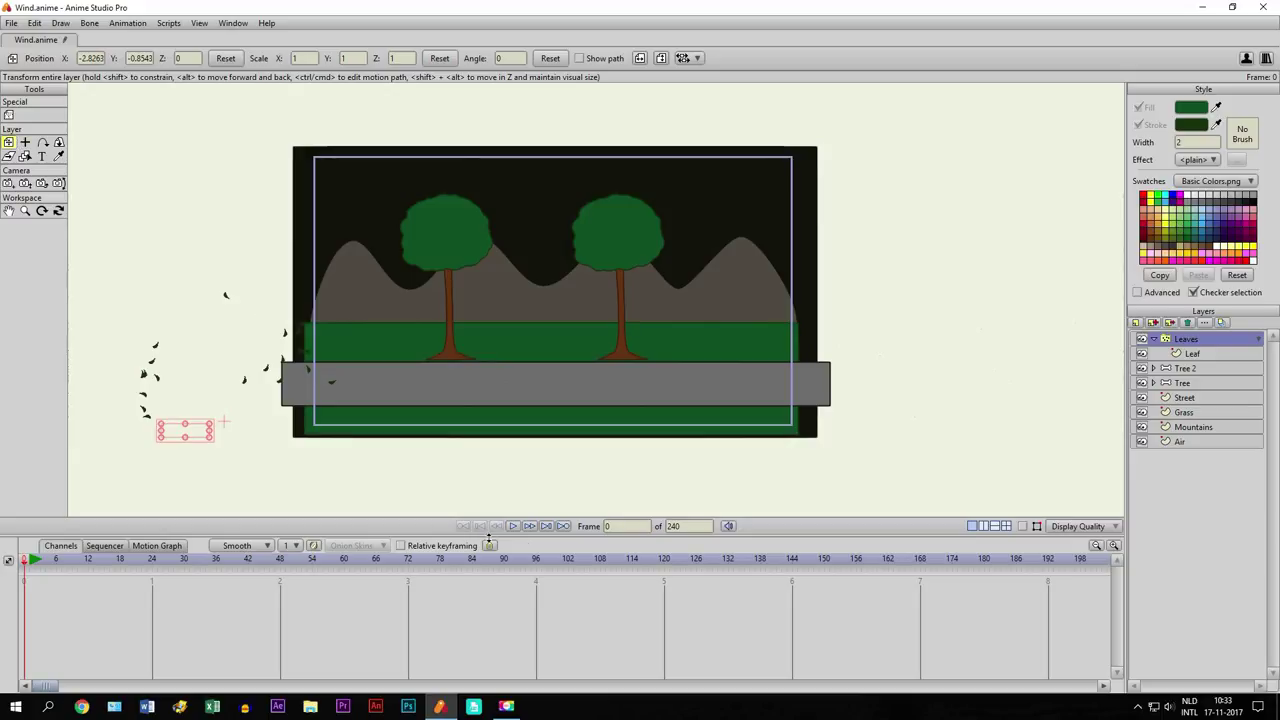
{"action": "left_click", "coordinate": [513, 525]}
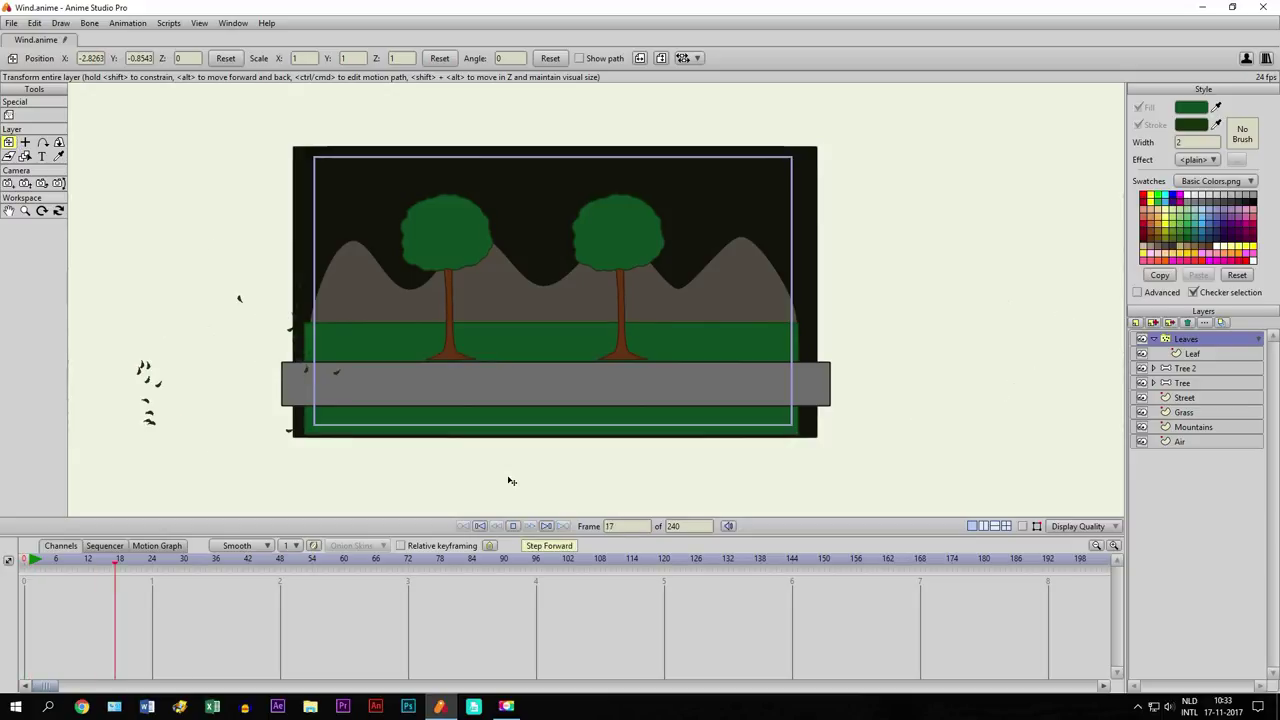
Point the Leaves particle direction to 0 degrees and its acceleration direction to about 357.27 degrees
{"action": "left_click", "coordinate": [8, 115]}
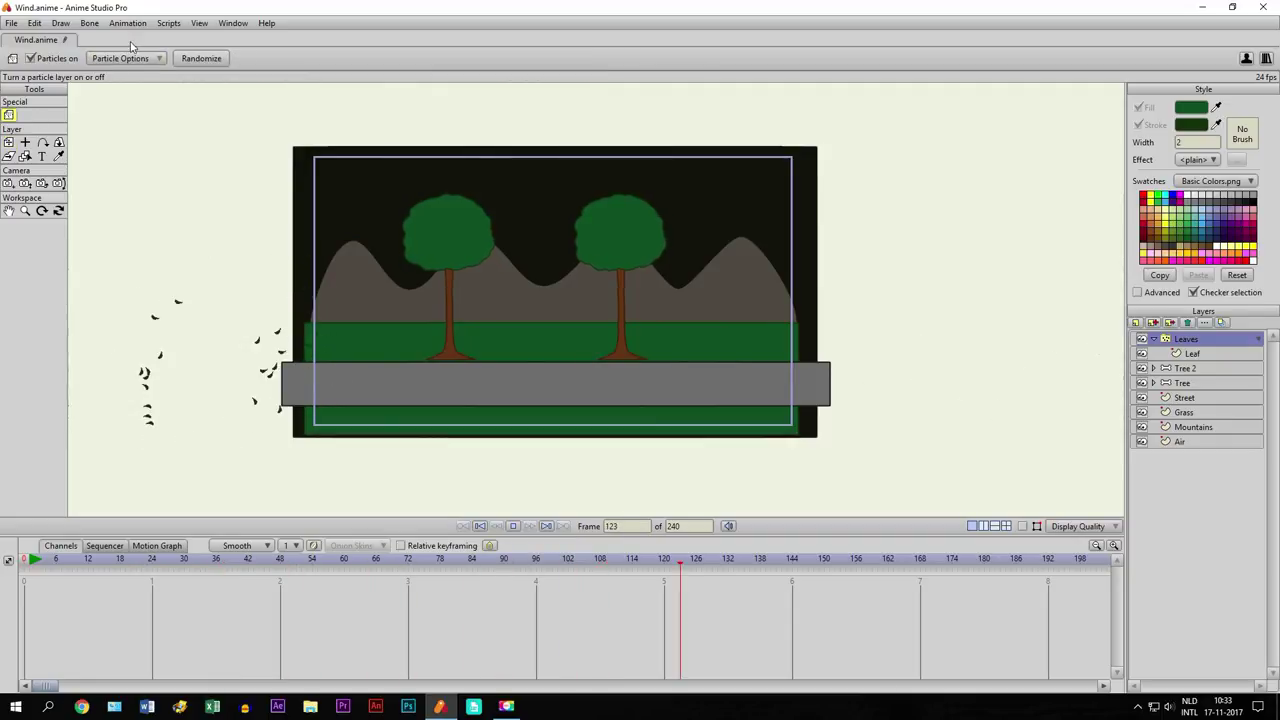
{"action": "left_click", "coordinate": [124, 58]}
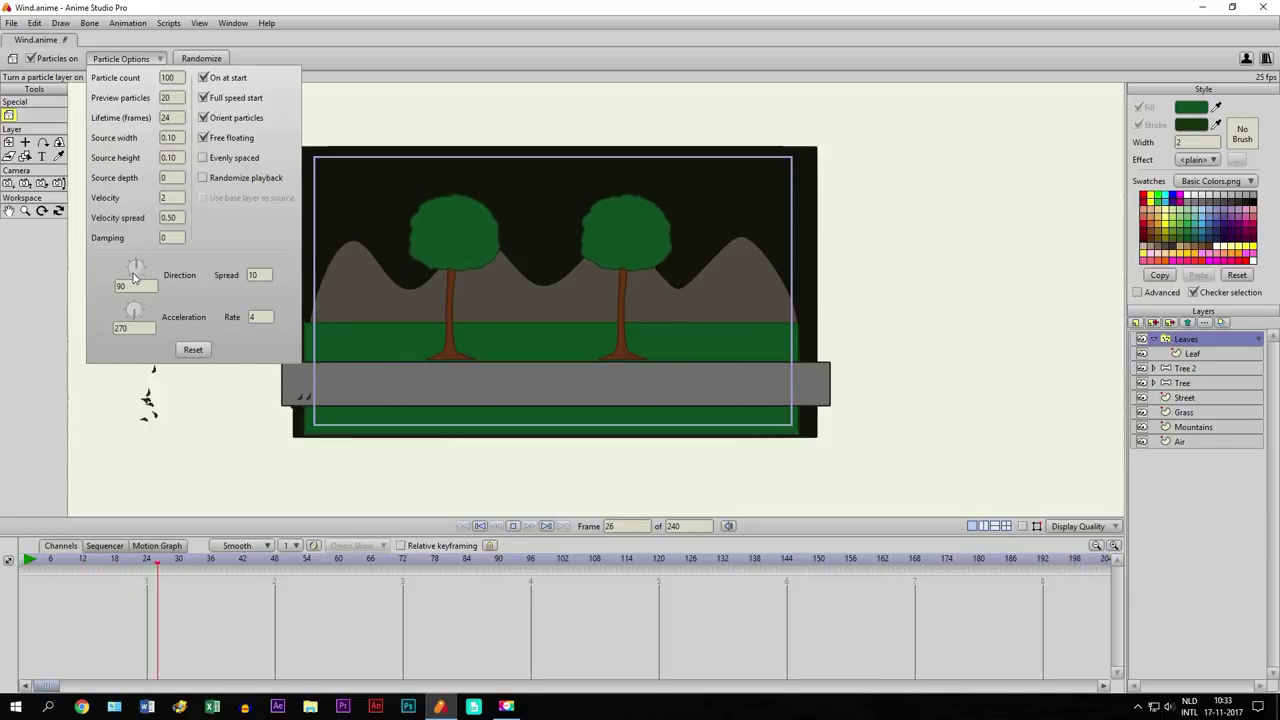
{"action": "left_click_drag", "start_coordinate": [133, 271], "coordinate": [148, 268]}
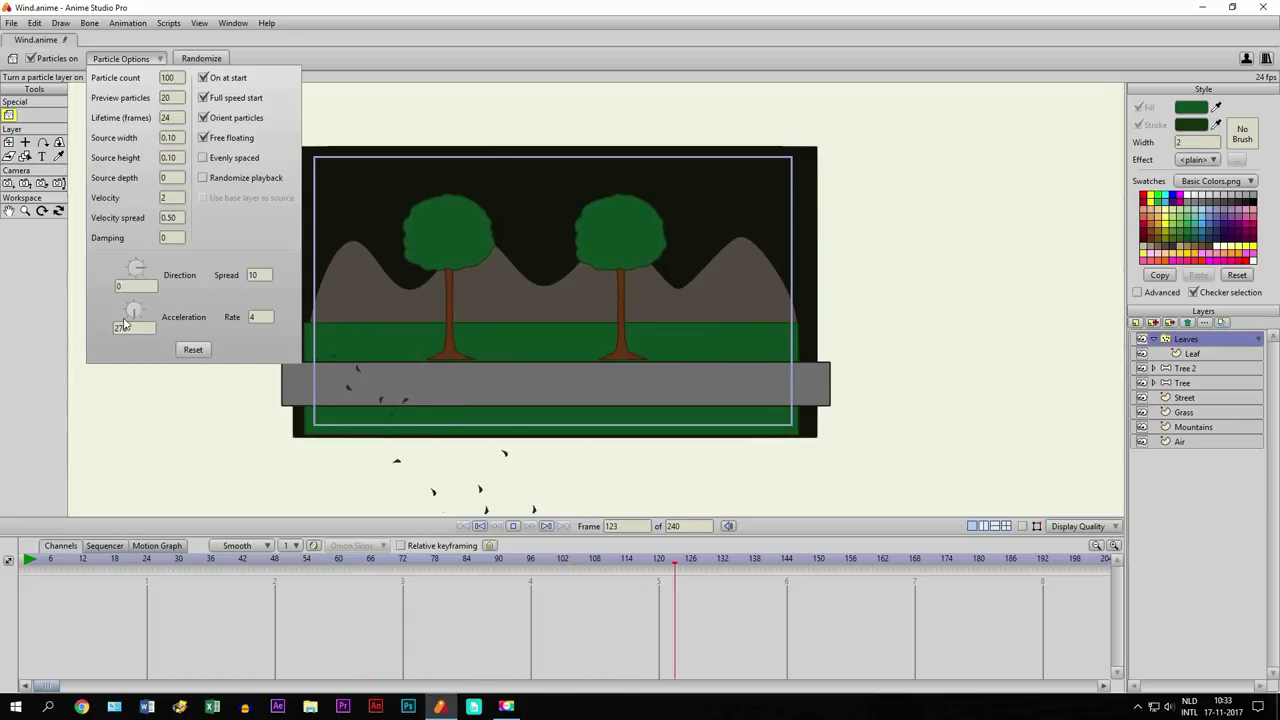
{"action": "left_click_drag", "start_coordinate": [136, 316], "coordinate": [148, 316]}
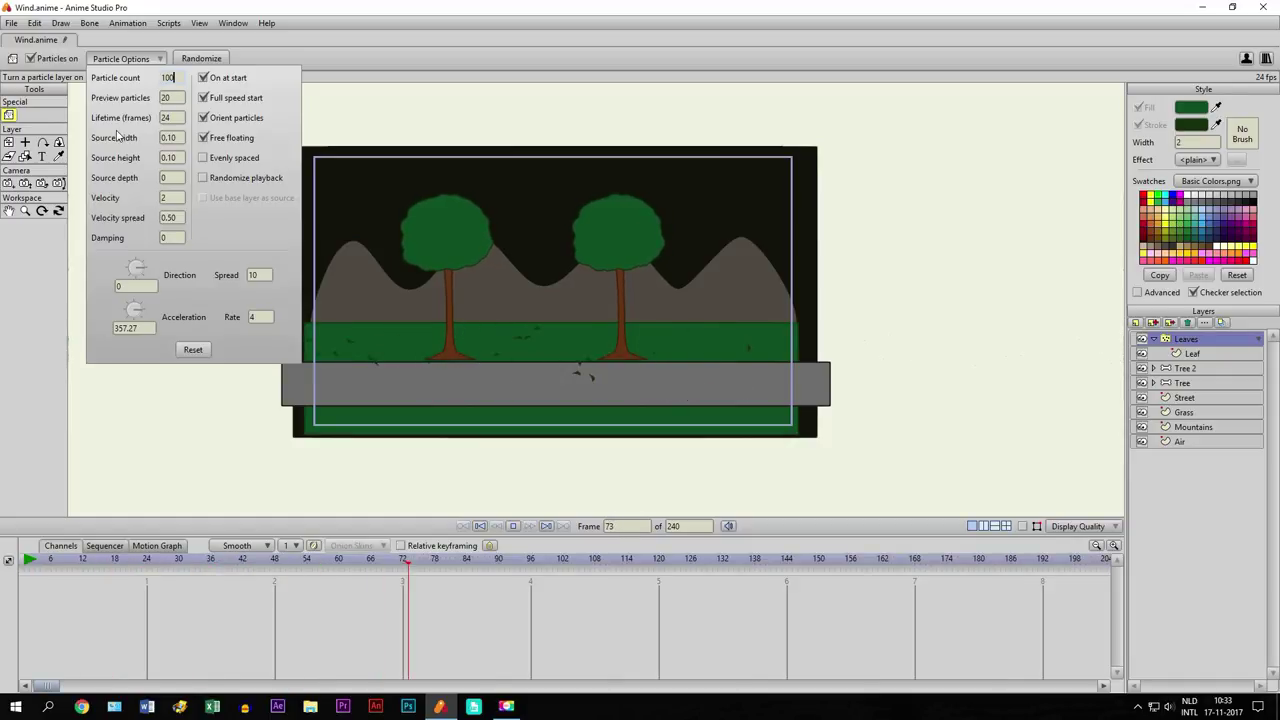
Set the Leaves particle count to 20 and the particle lifetime to 250 frames
{"action": "type", "text": "20"}
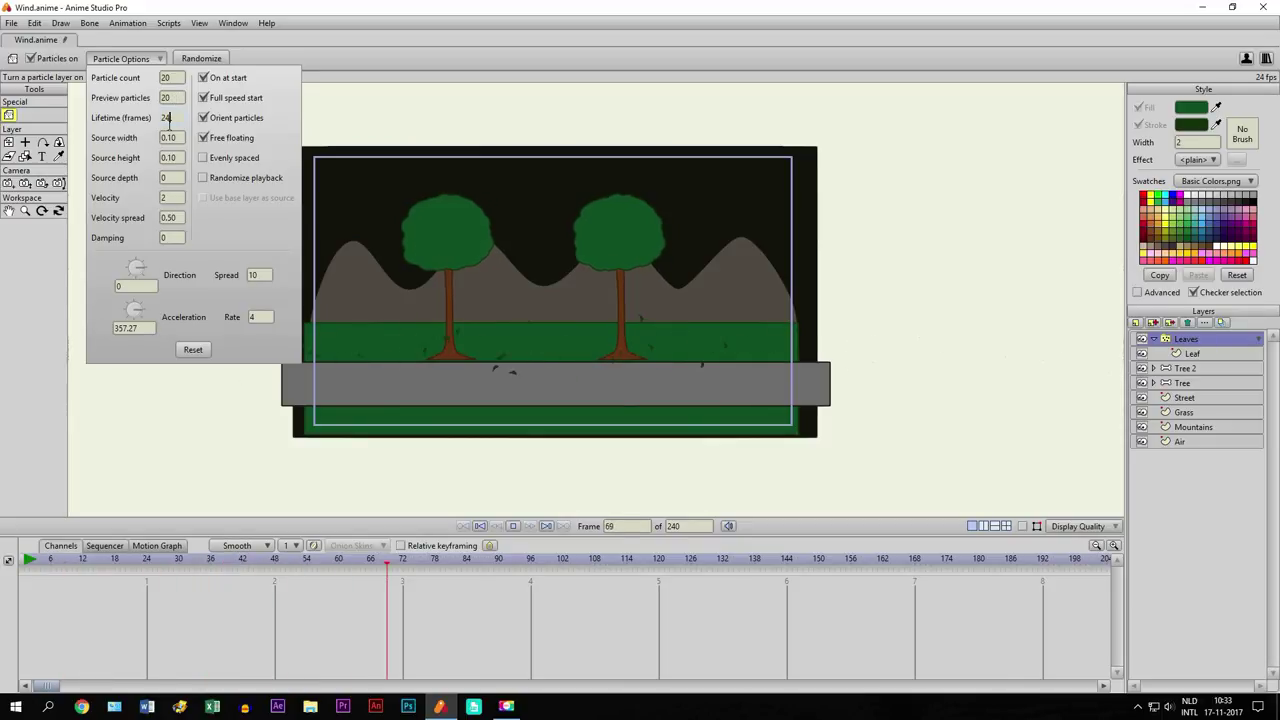
{"action": "double_click", "coordinate": [165, 117]}
{"action": "type", "text": "300"}
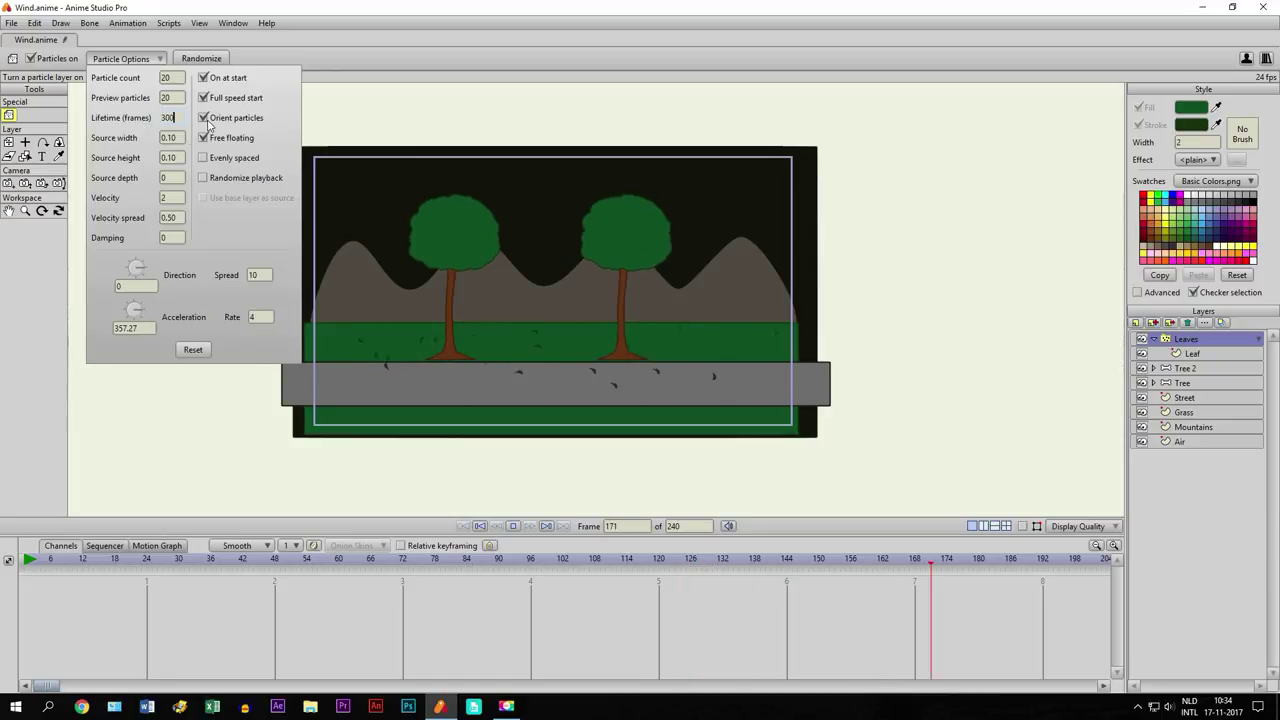
{"action": "left_click", "coordinate": [181, 137]}
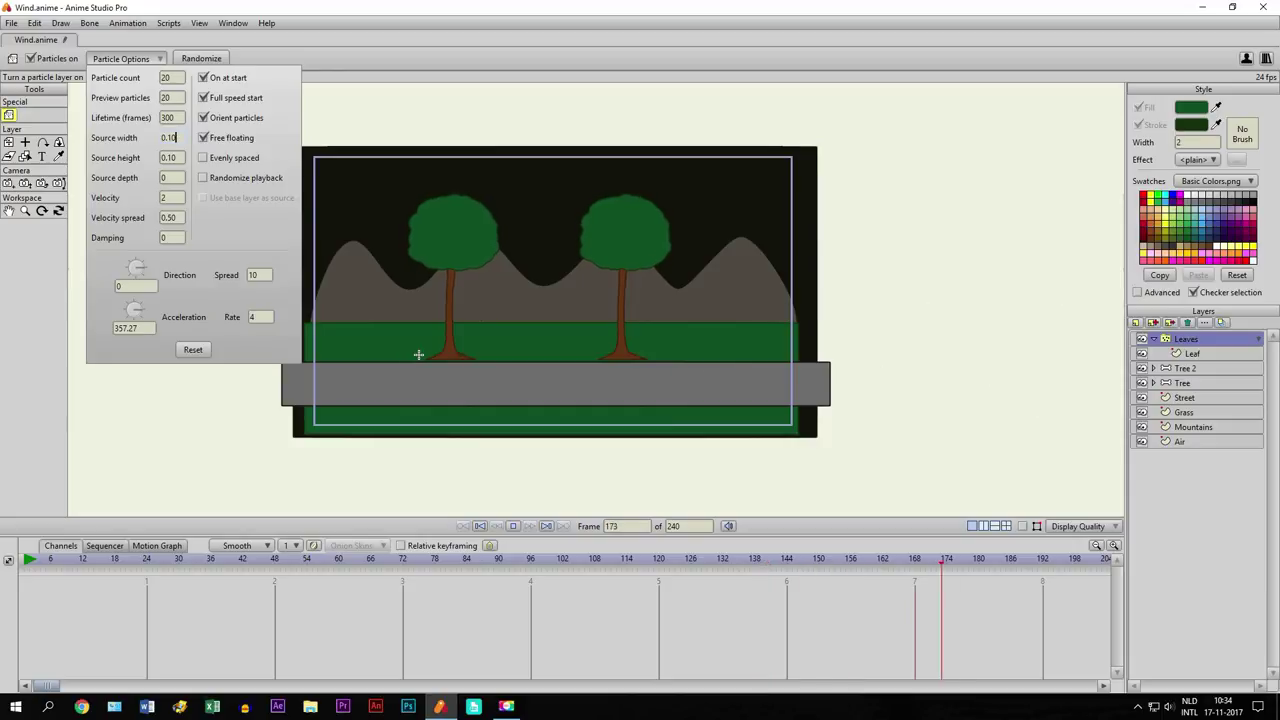
{"action": "left_click", "coordinate": [163, 117]}
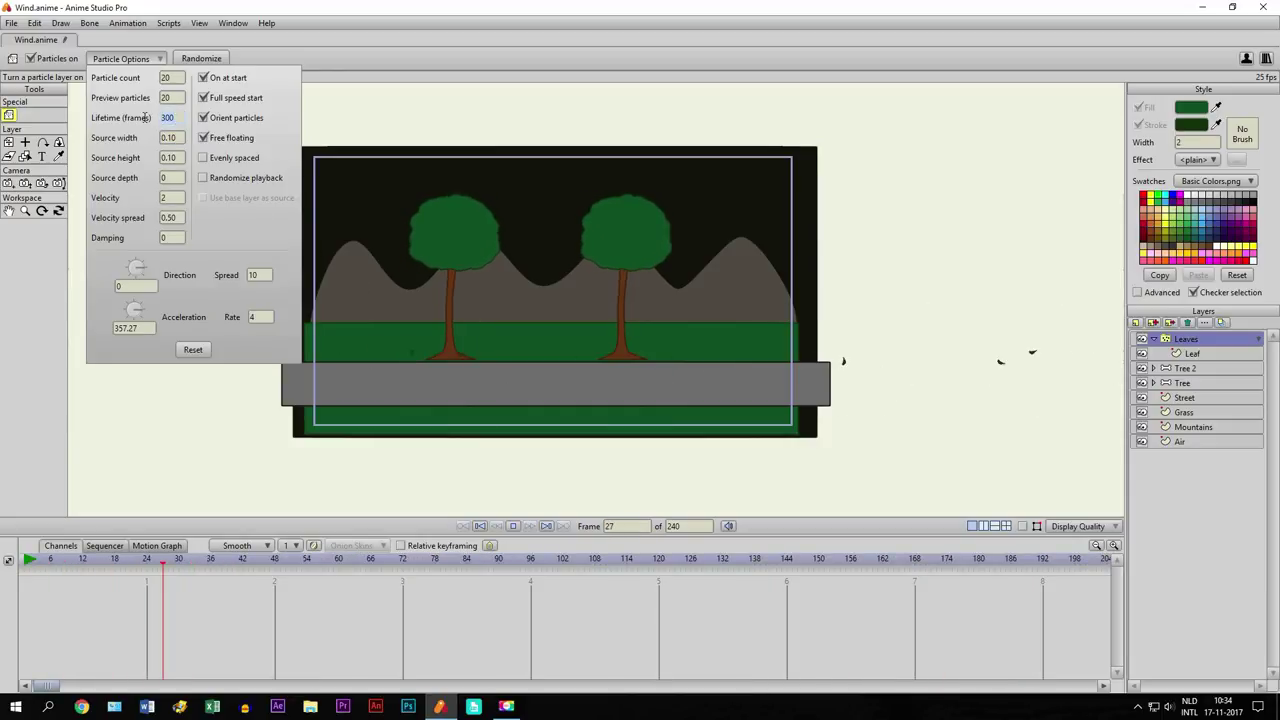
{"action": "type", "text": "250"}
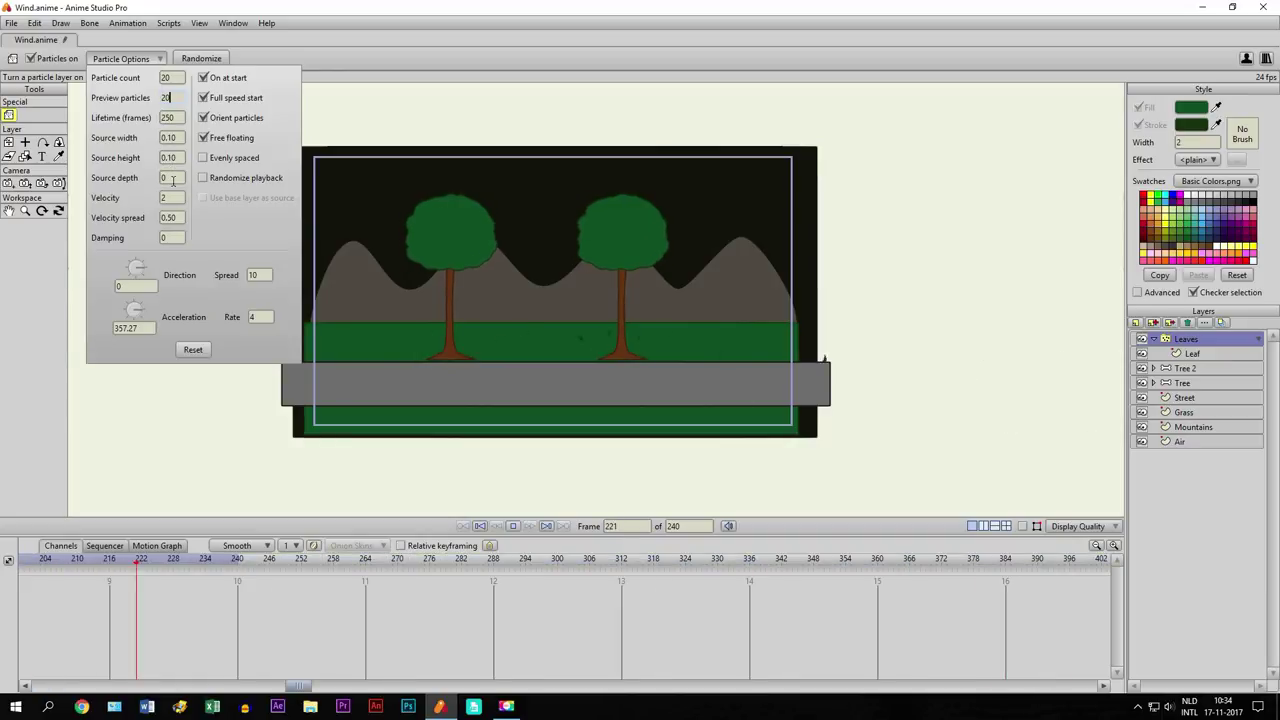
Set the particle source depth to 2, keep the velocity at 2, and make the particles evenly spaced
{"action": "left_click", "coordinate": [172, 179]}
{"action": "type", "text": "2"}
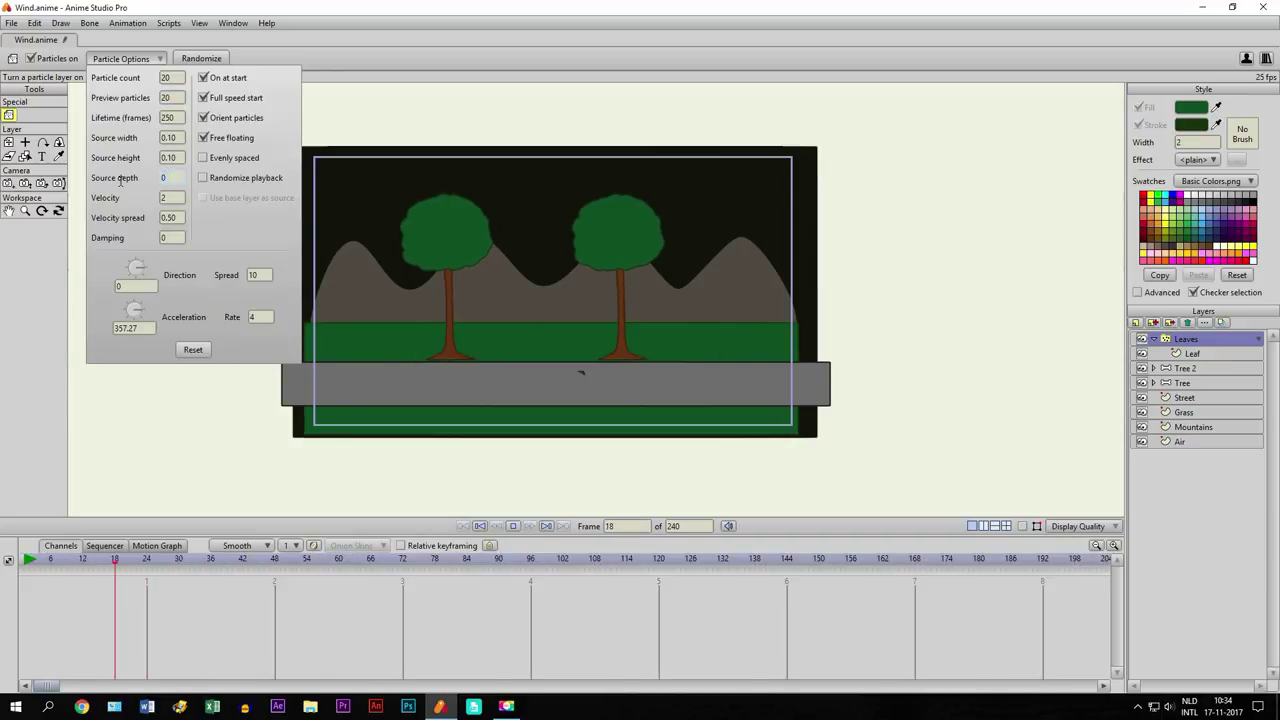
{"action": "left_click", "coordinate": [175, 199]}
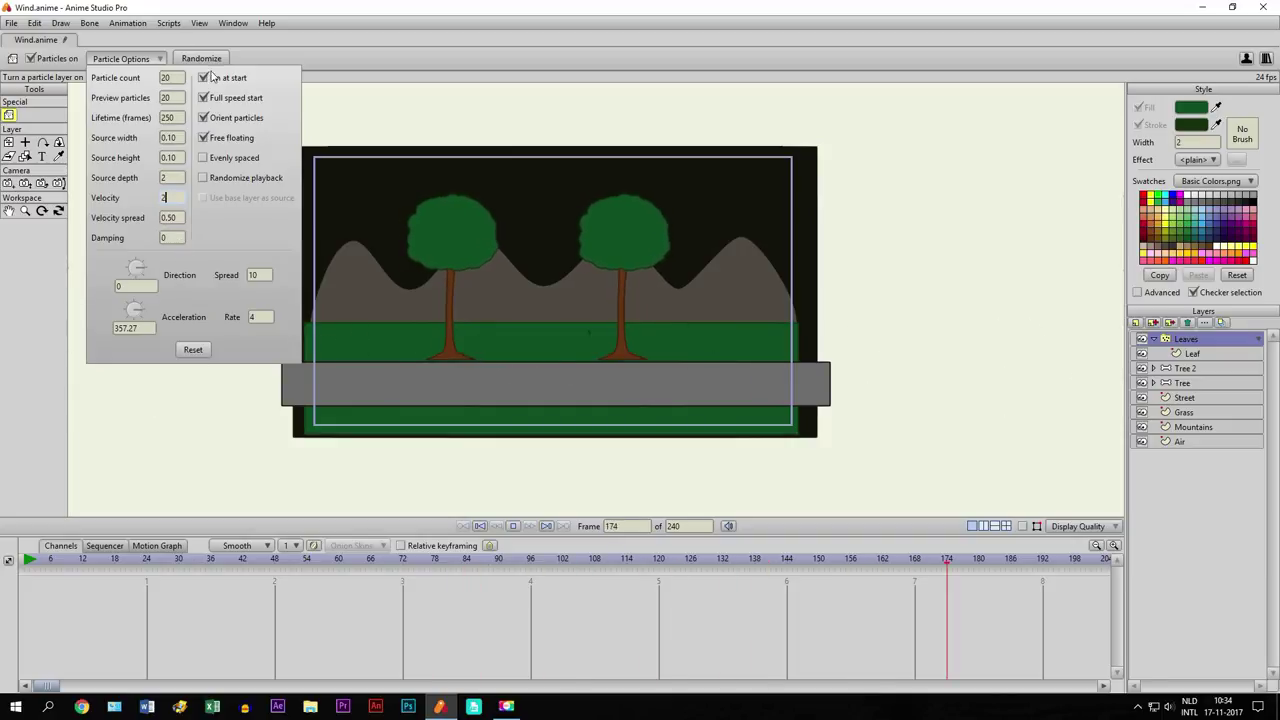
{"action": "left_click", "coordinate": [203, 158]}
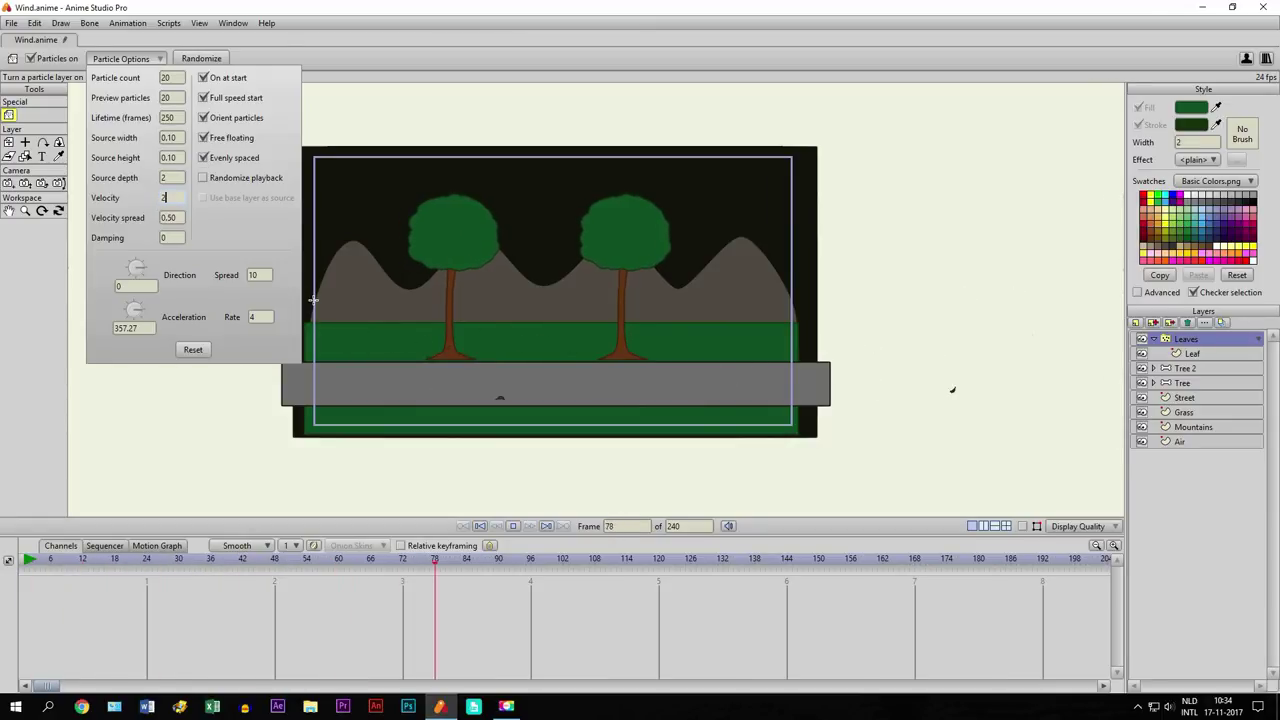
{"action": "double_click", "coordinate": [170, 198]}
{"action": "key", "text": "Return"}
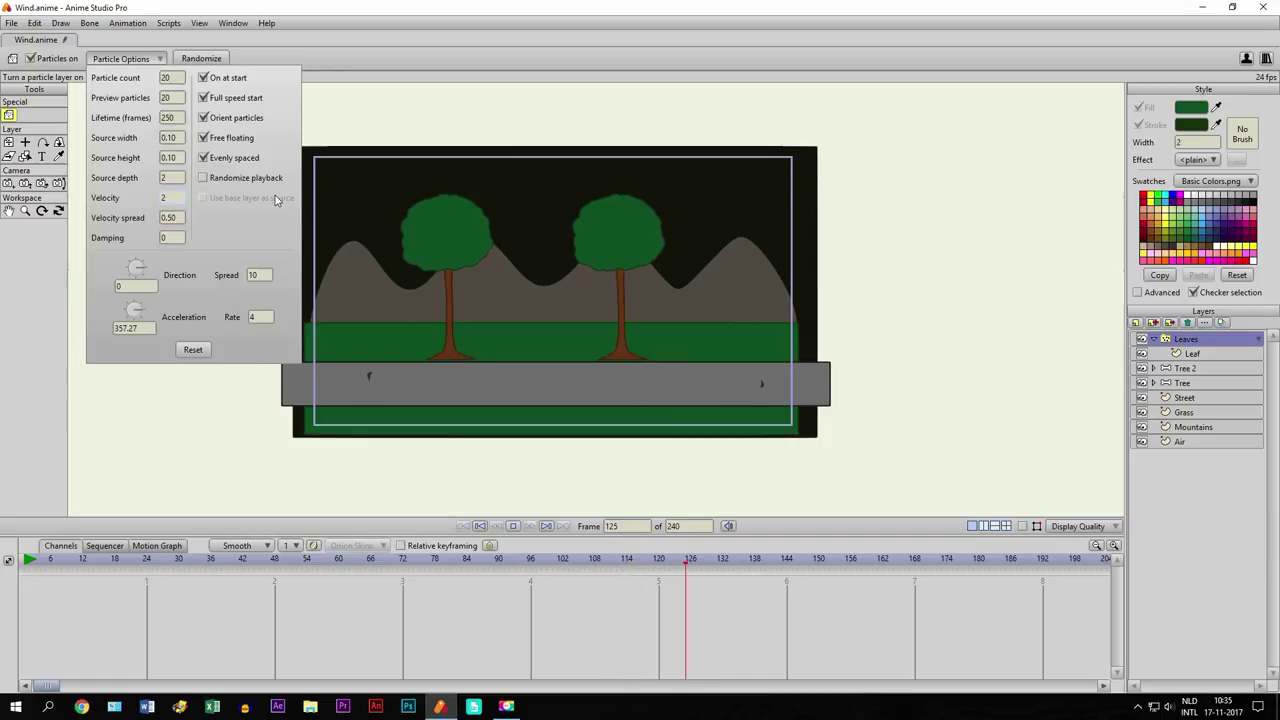
{"action": "left_click", "coordinate": [189, 397]}
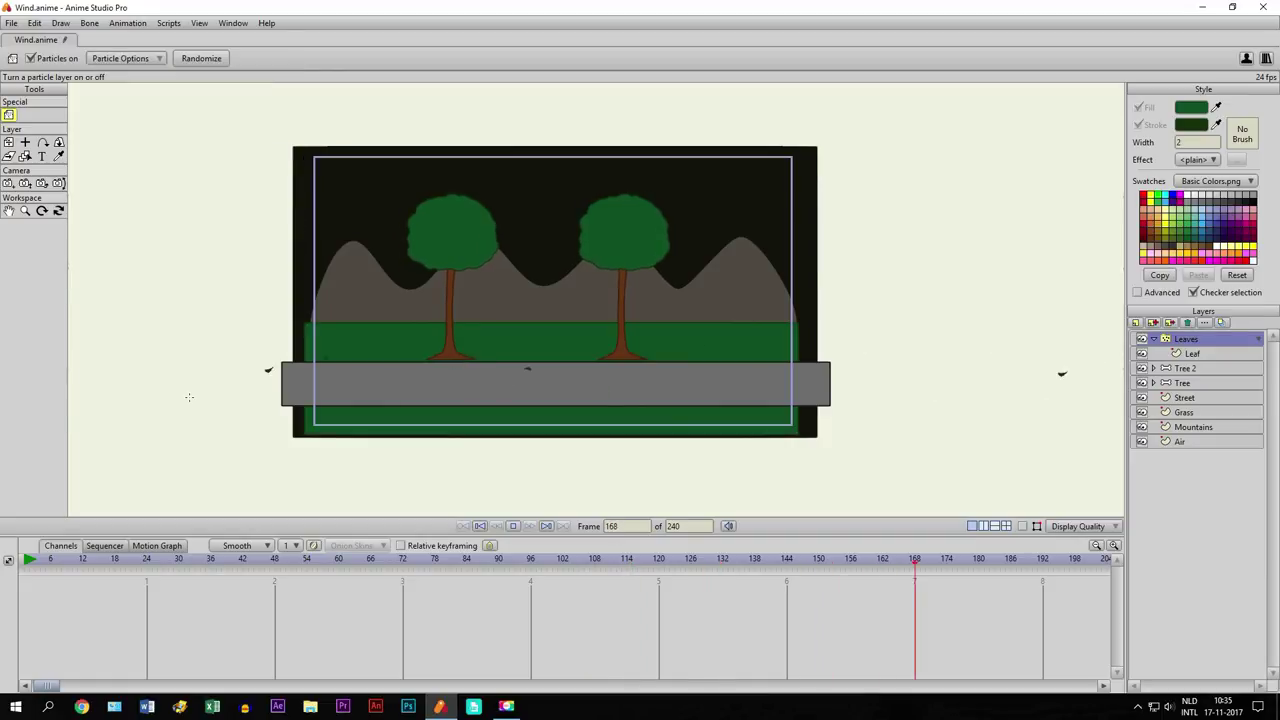
{"action": "scroll", "coordinate": [329, 316], "scroll_direction": "up", "scroll_amount": 2}
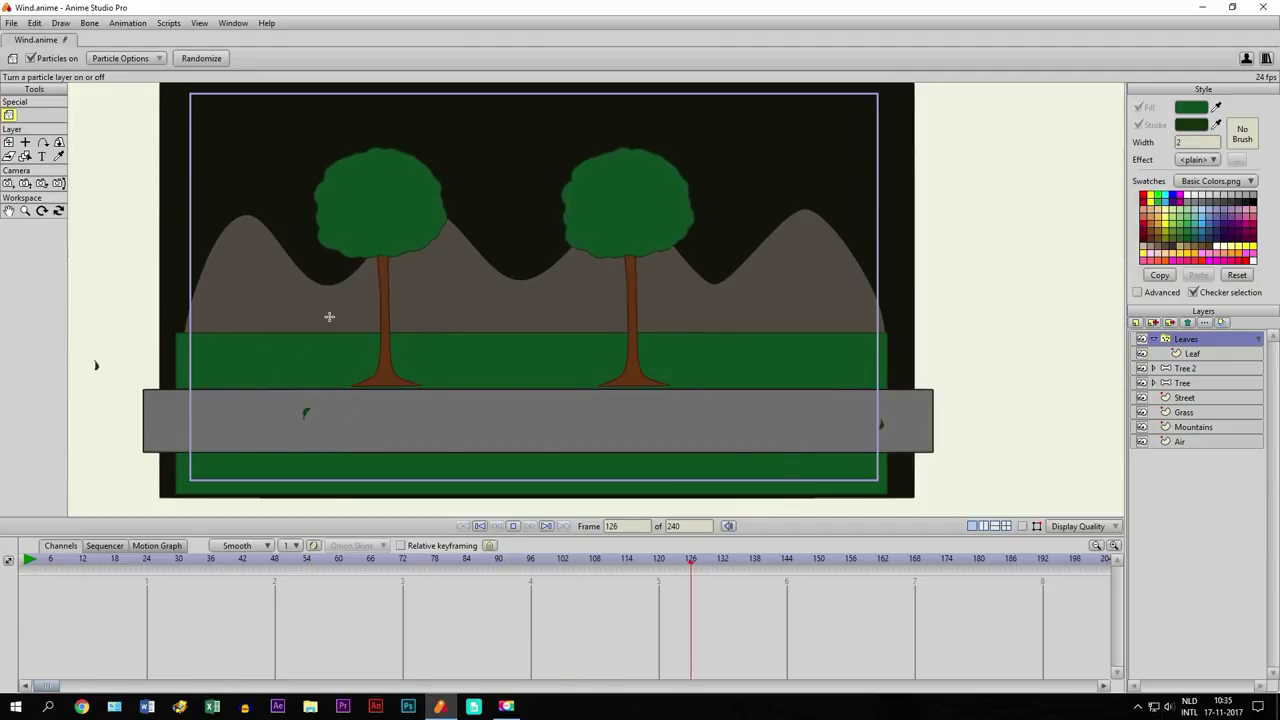
Duplicate the Leaves particle layer and place the copy between the Tree and Street layers
{"action": "left_click", "coordinate": [1153, 339]}
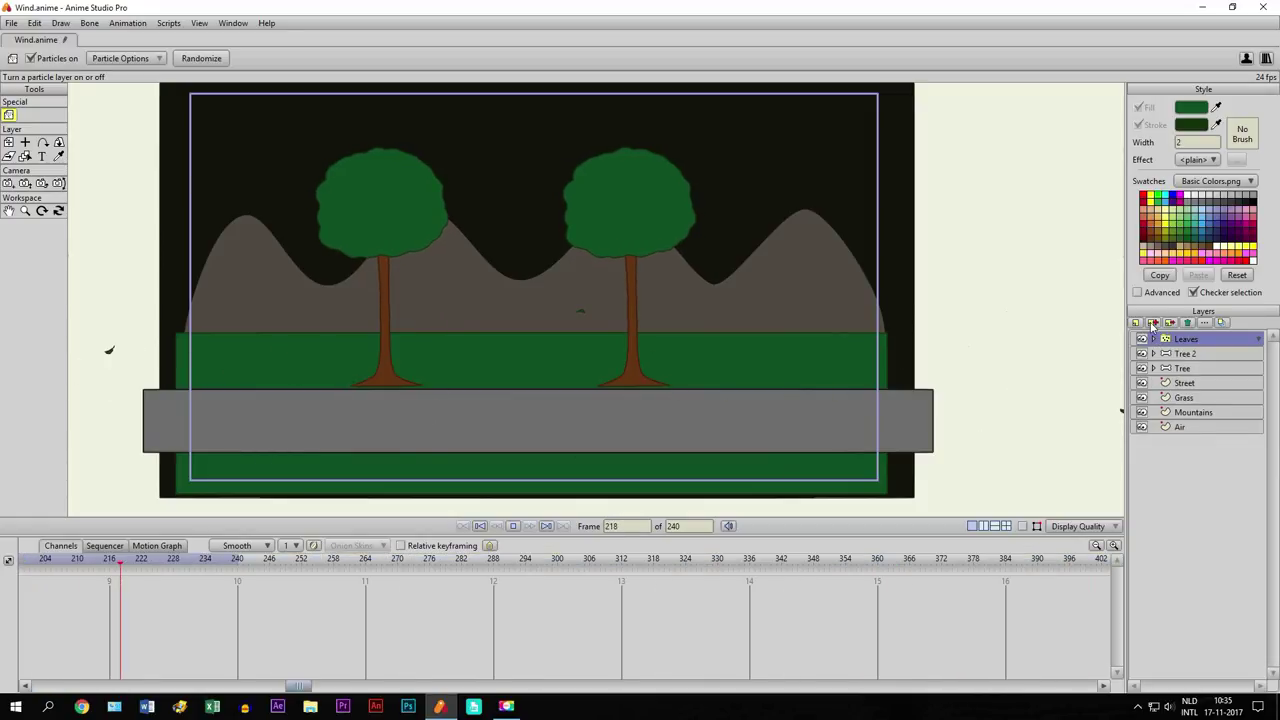
{"action": "left_click", "coordinate": [1170, 322]}
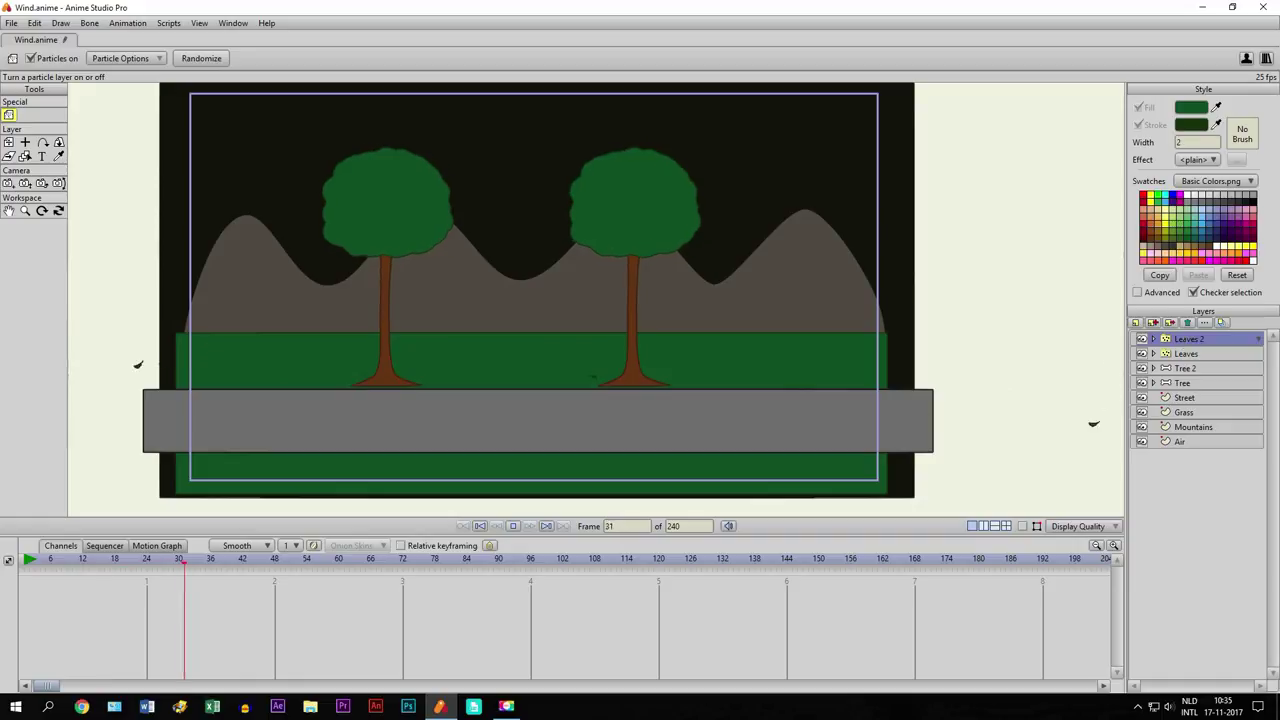
{"action": "left_click_drag", "start_coordinate": [1172, 340], "coordinate": [1184, 392]}
At frame 0, move Leaves 2 to about X -2.80, Y 0.17, scale it to about -1.80, and play back the animation
{"action": "scroll", "coordinate": [164, 244], "scroll_direction": "down", "scroll_amount": 3}
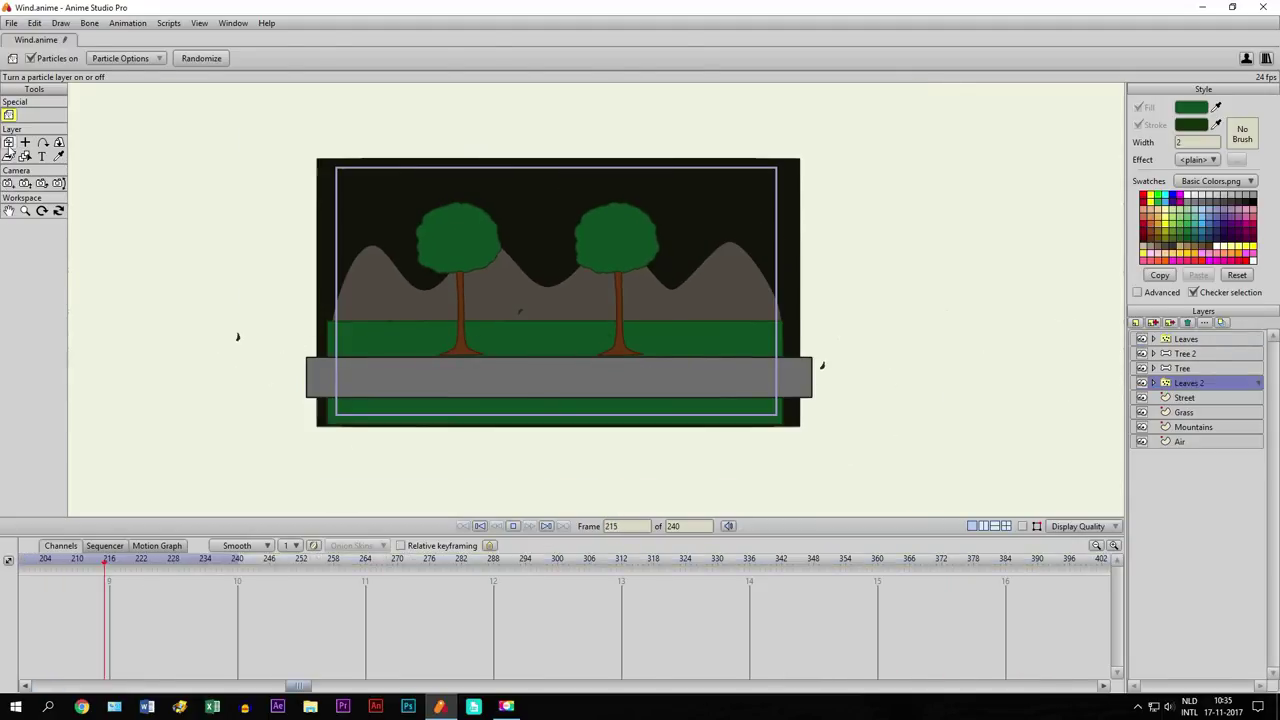
{"action": "key", "text": "m"}
{"action": "scroll", "coordinate": [366, 457], "scroll_direction": "down", "scroll_amount": 2}
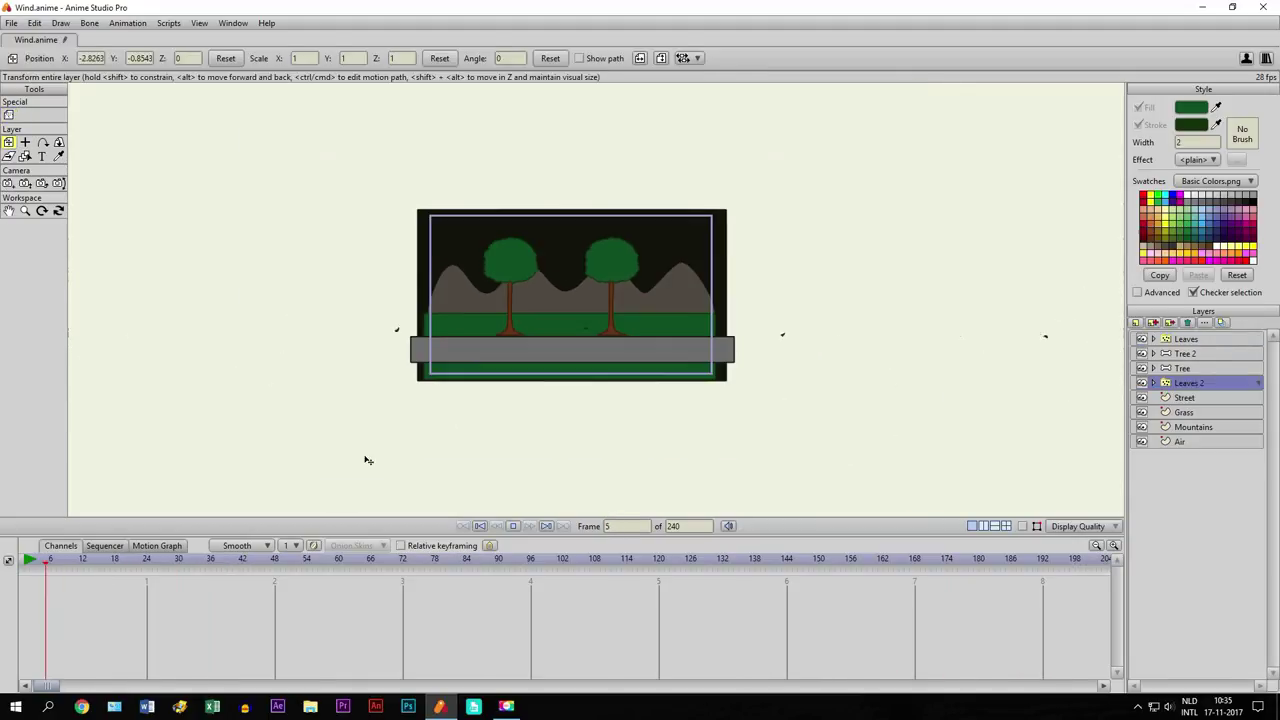
{"action": "left_click", "coordinate": [513, 526]}
{"action": "left_click", "coordinate": [482, 526]}
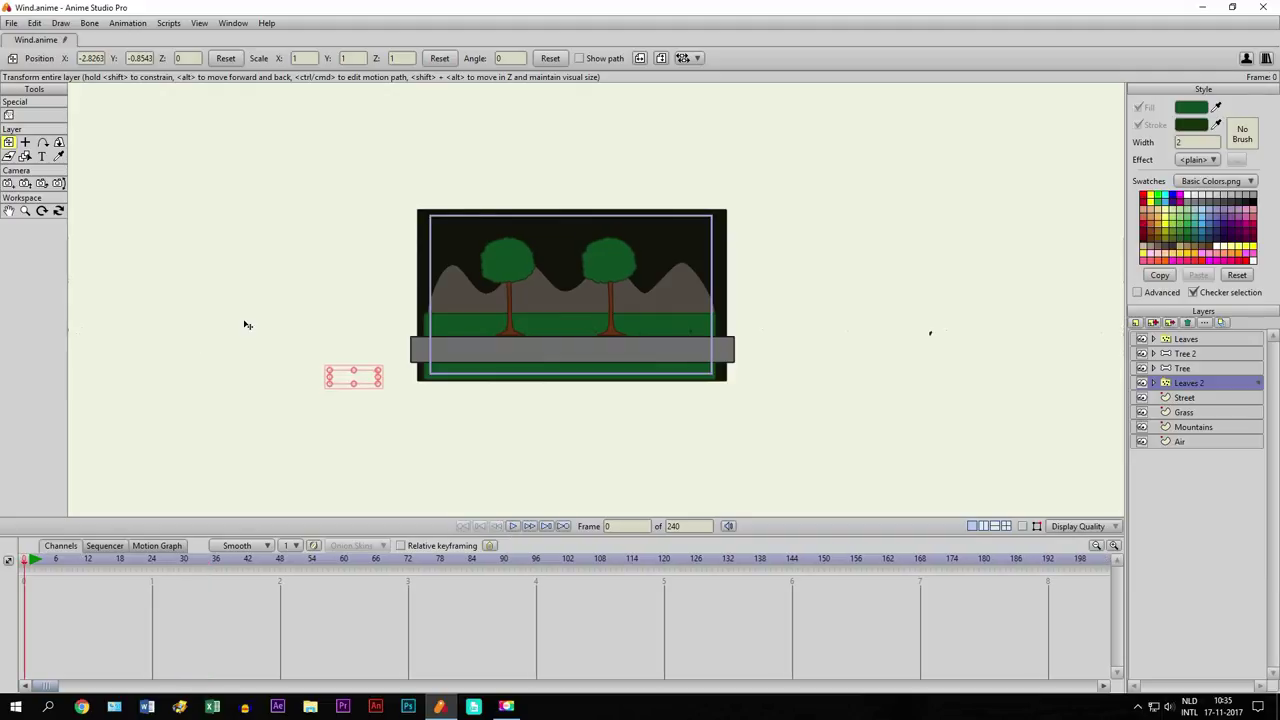
{"action": "left_click_drag", "start_coordinate": [343, 304], "coordinate": [336, 290]}
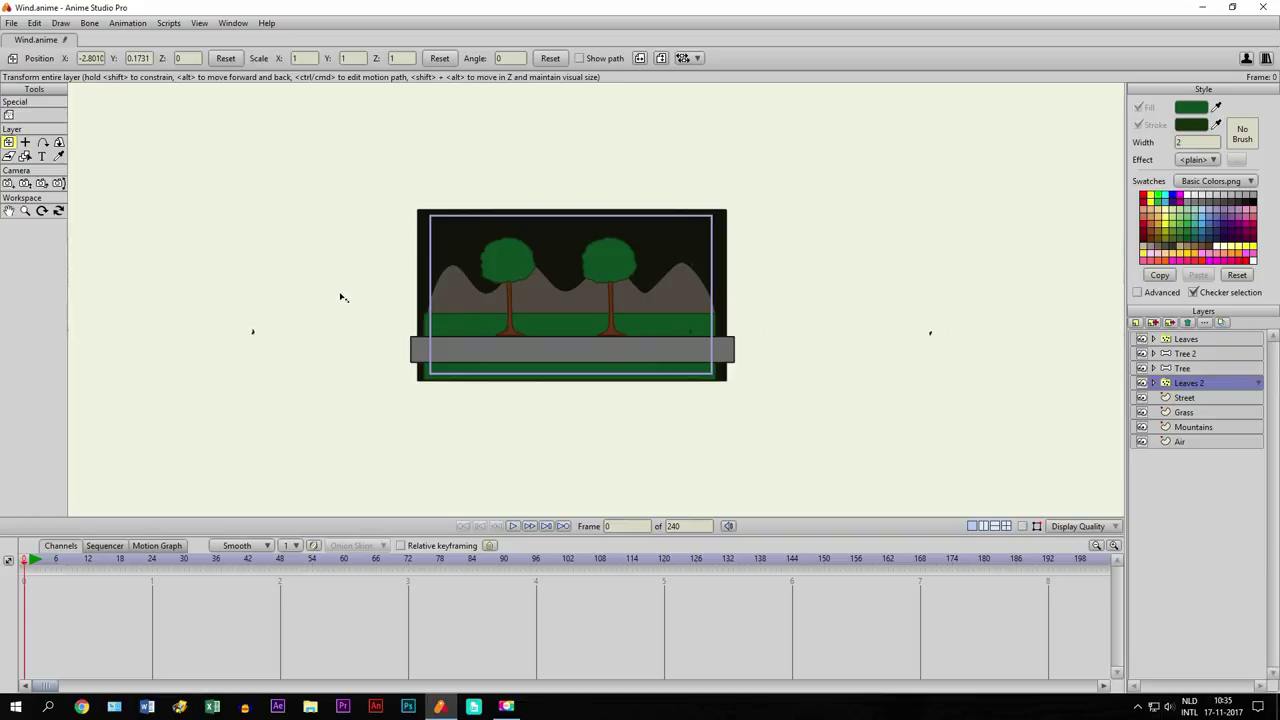
{"action": "left_click_drag", "start_coordinate": [343, 299], "coordinate": [414, 281]}
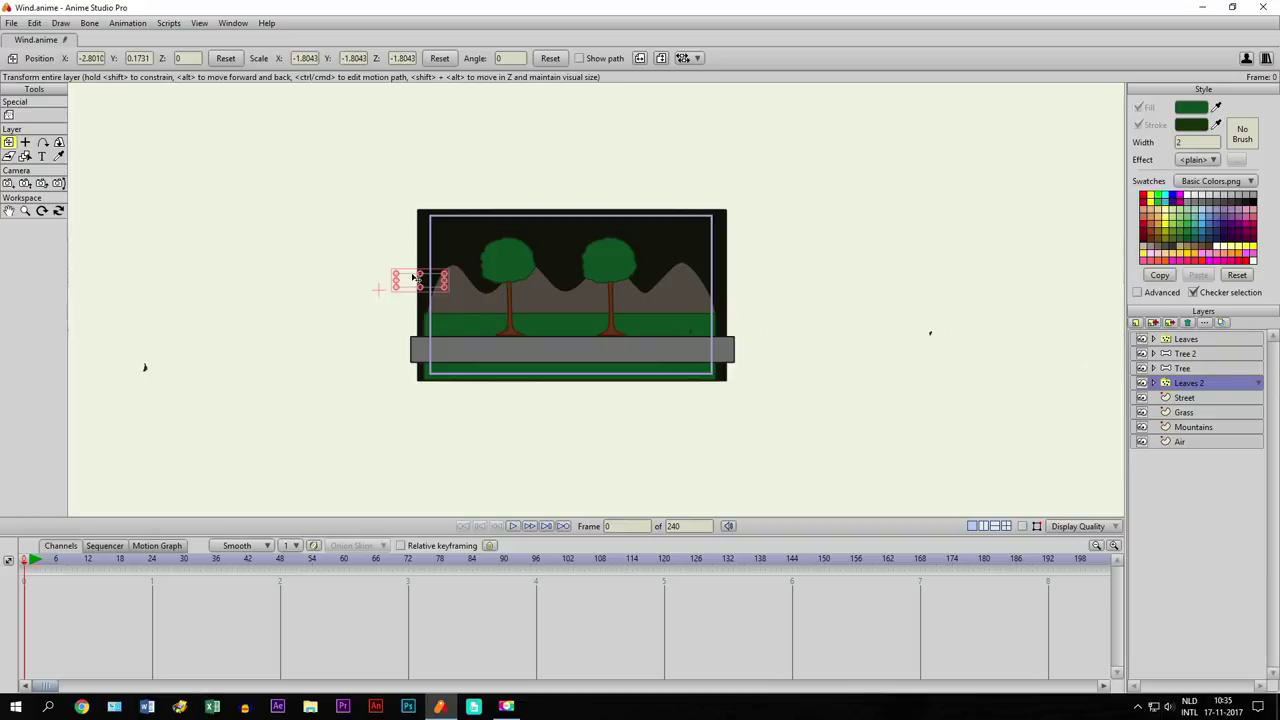
{"action": "key", "text": "space"}
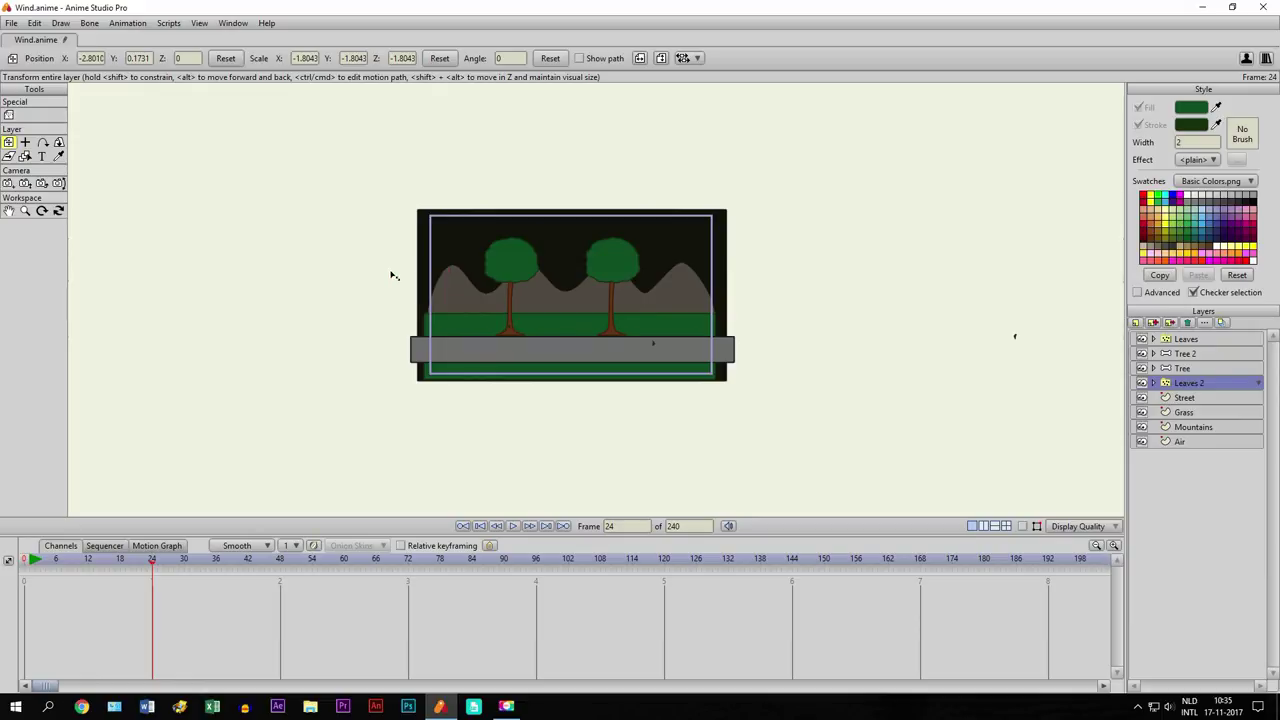
Try rescaling Leaves 2 to about -1.42 at frame 24, undo that, and delete the Leaves 2 layer
{"action": "left_click_drag", "start_coordinate": [385, 272], "coordinate": [396, 317]}
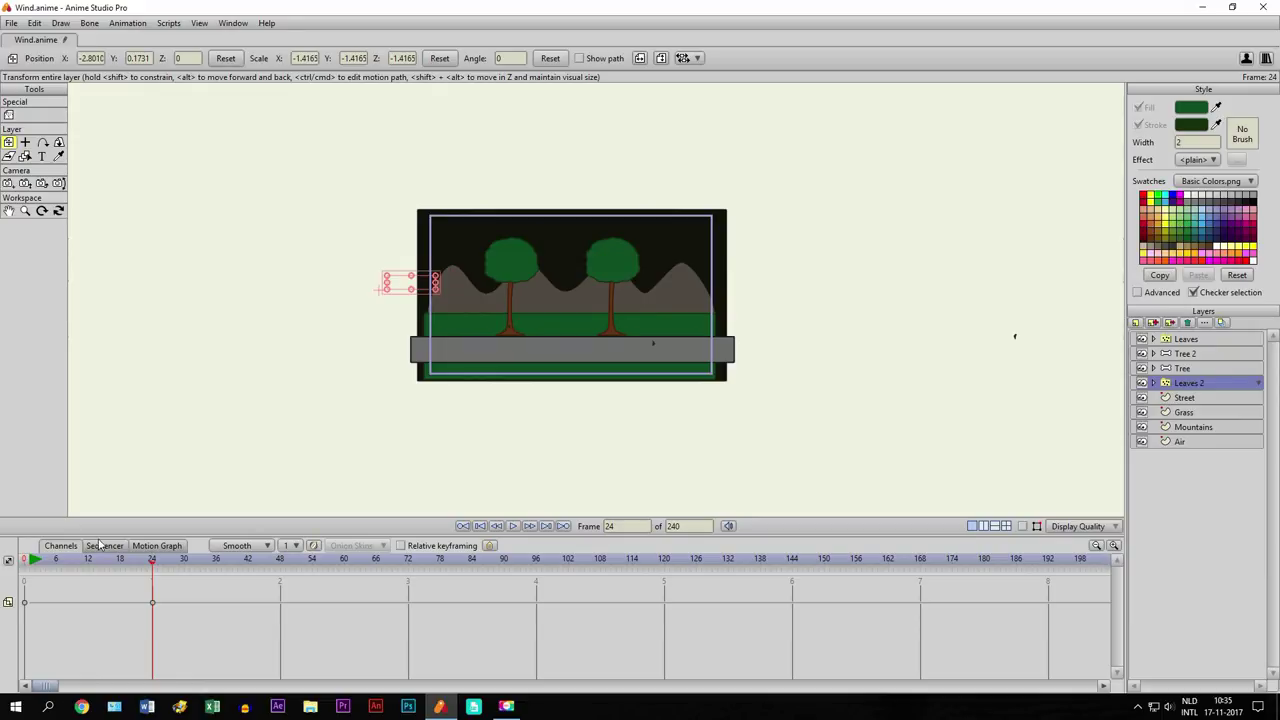
{"action": "key", "text": "ctrl+z"}
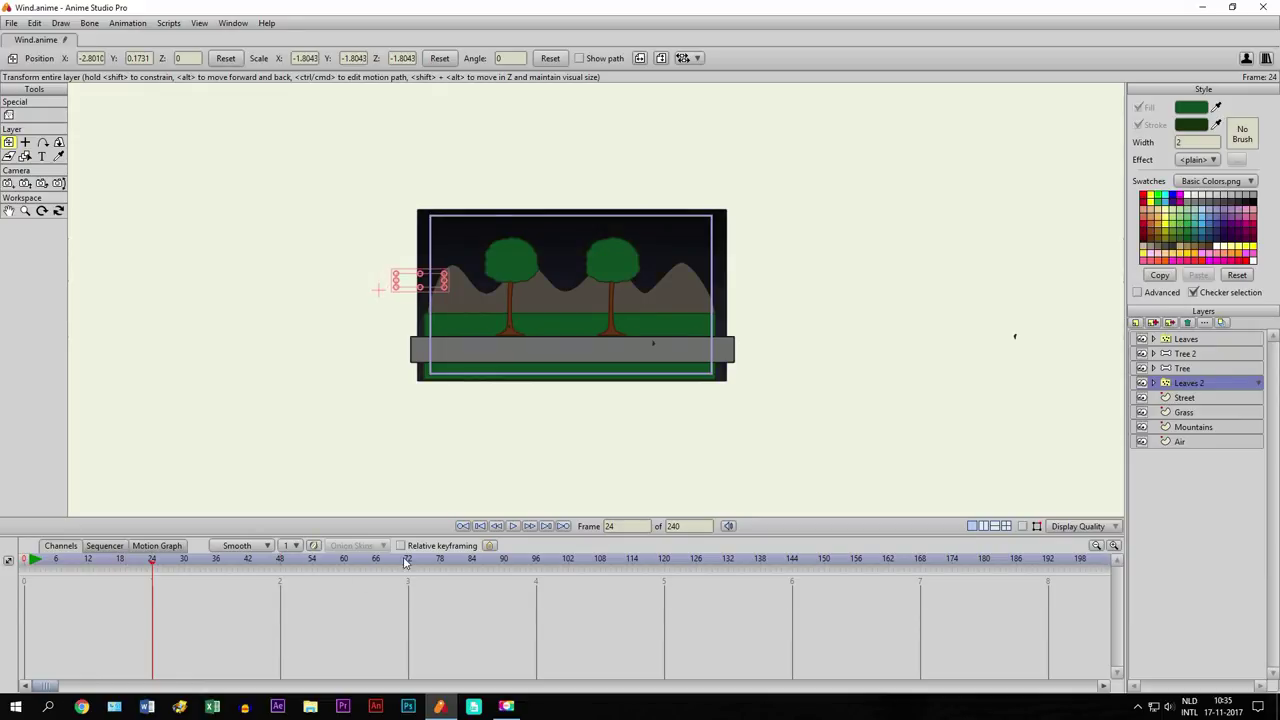
{"action": "left_click", "coordinate": [480, 528]}
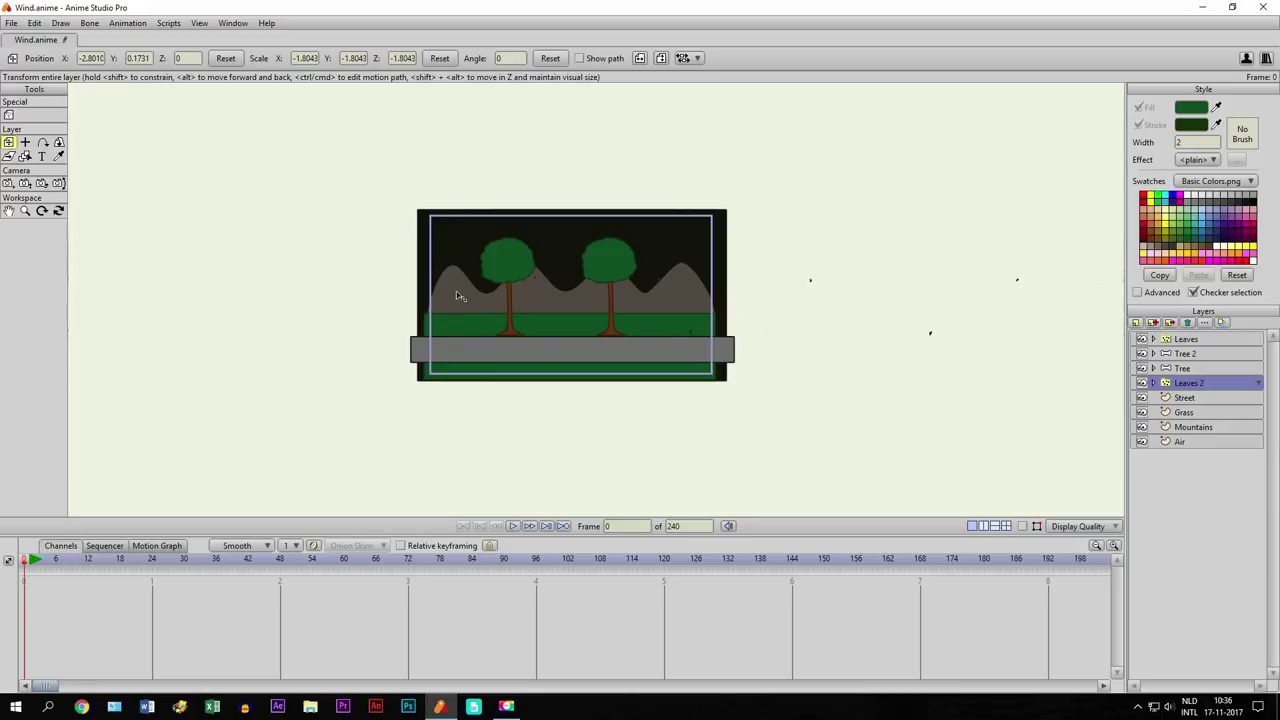
{"action": "key", "text": "ctrl+z"}
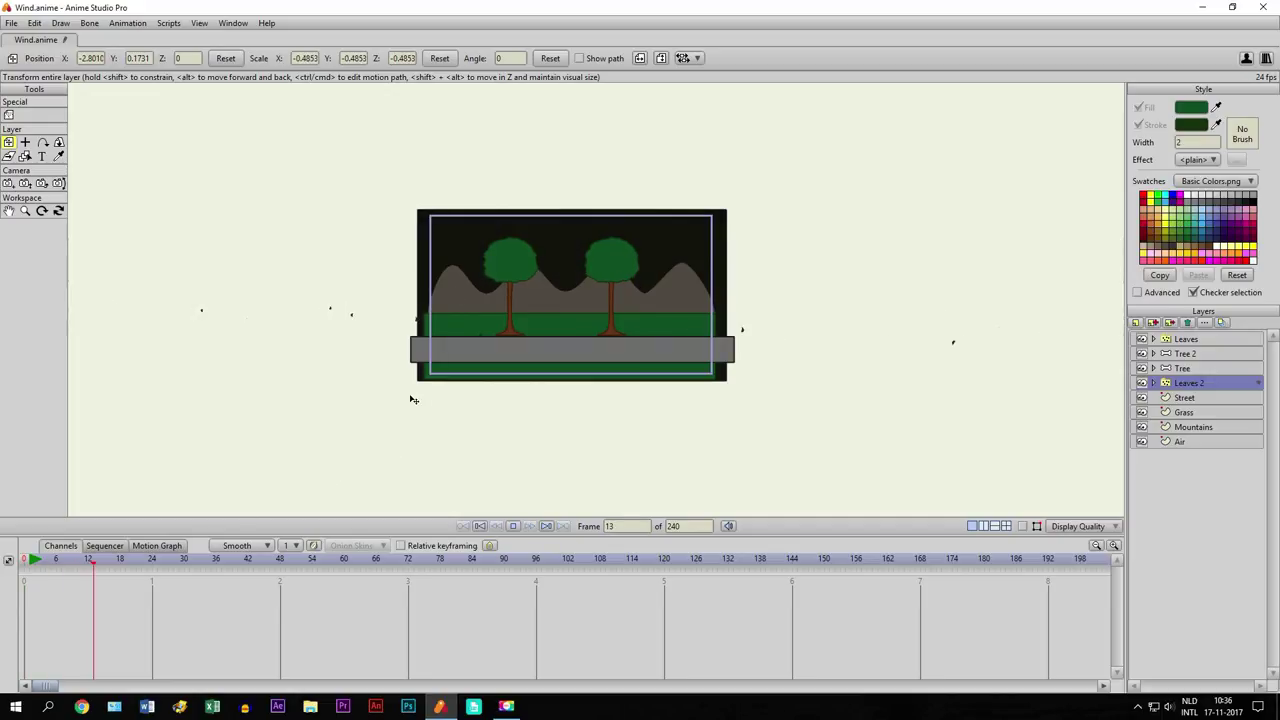
{"action": "left_click", "coordinate": [1188, 323]}
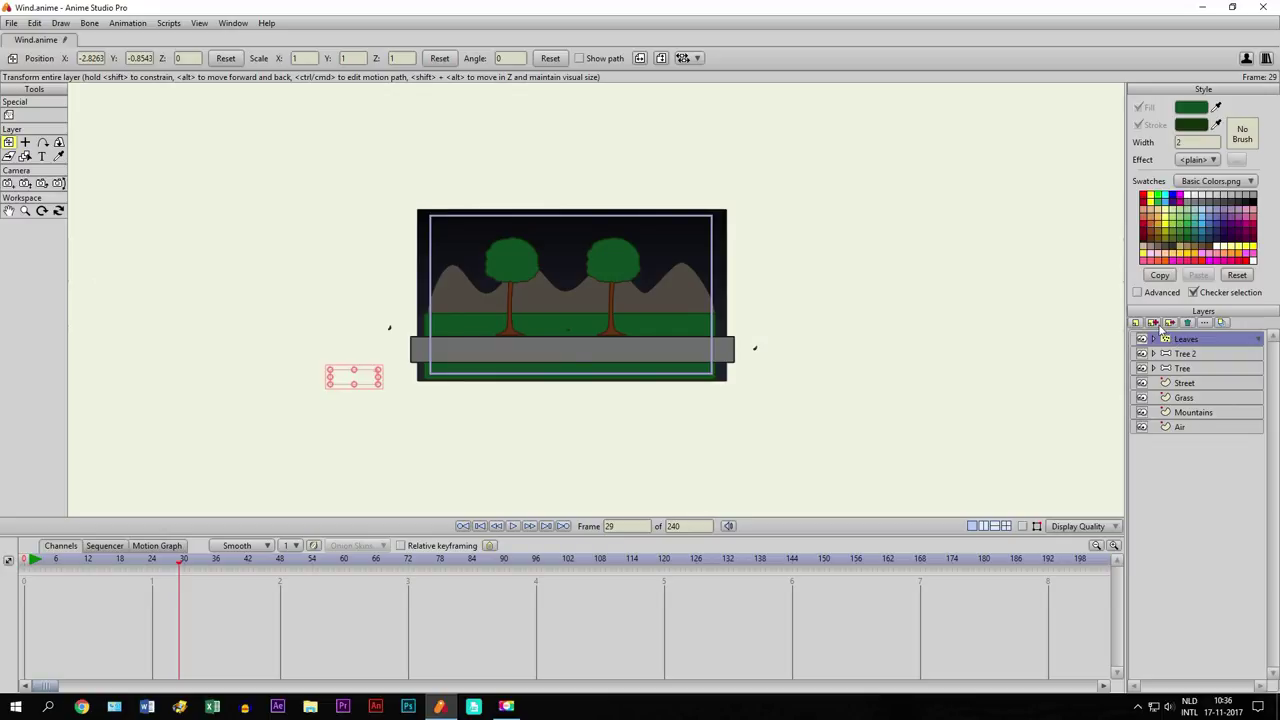
Make a fresh duplicate of the Leaves particle layer and move it below Tree, directly above Street
{"action": "left_click", "coordinate": [1154, 323]}
{"action": "left_click", "coordinate": [1163, 338]}
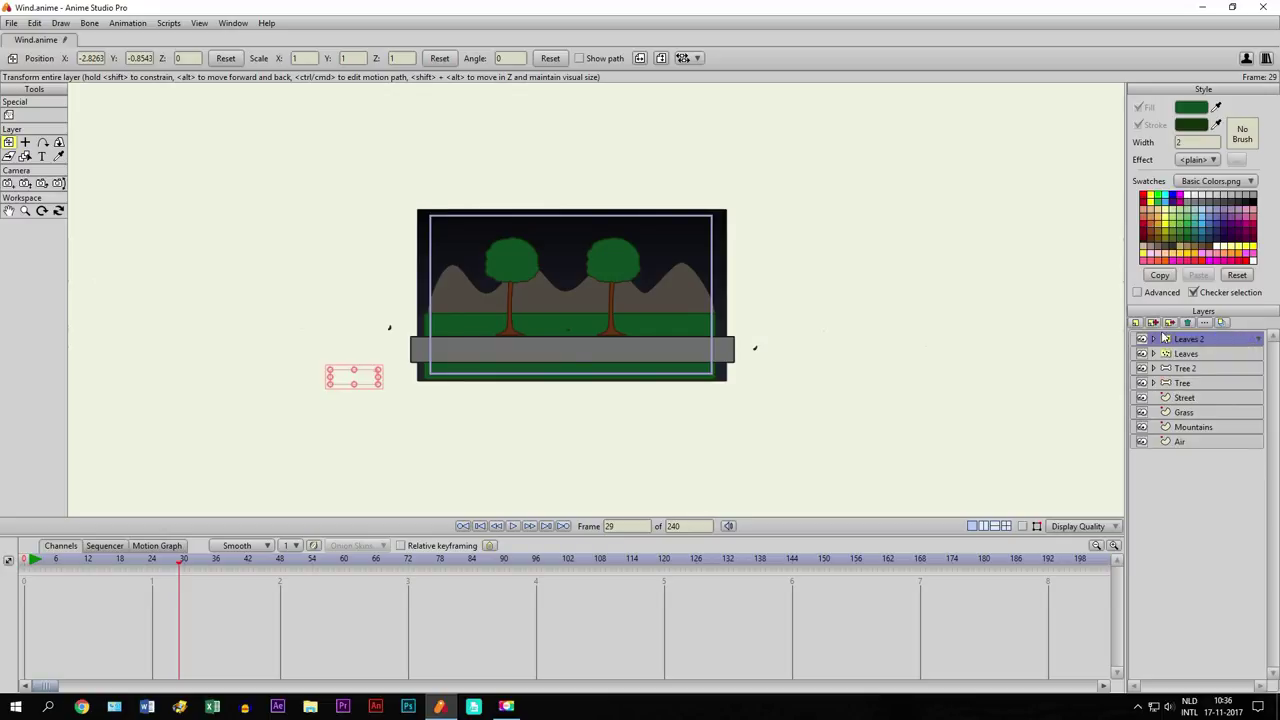
{"action": "left_click_drag", "start_coordinate": [1168, 341], "coordinate": [1183, 397]}
At frame 0, scale Leaves 2 to about 0.56, move it to about X -3.41, Y -0.71, and play back the animation
{"action": "left_click", "coordinate": [25, 562]}
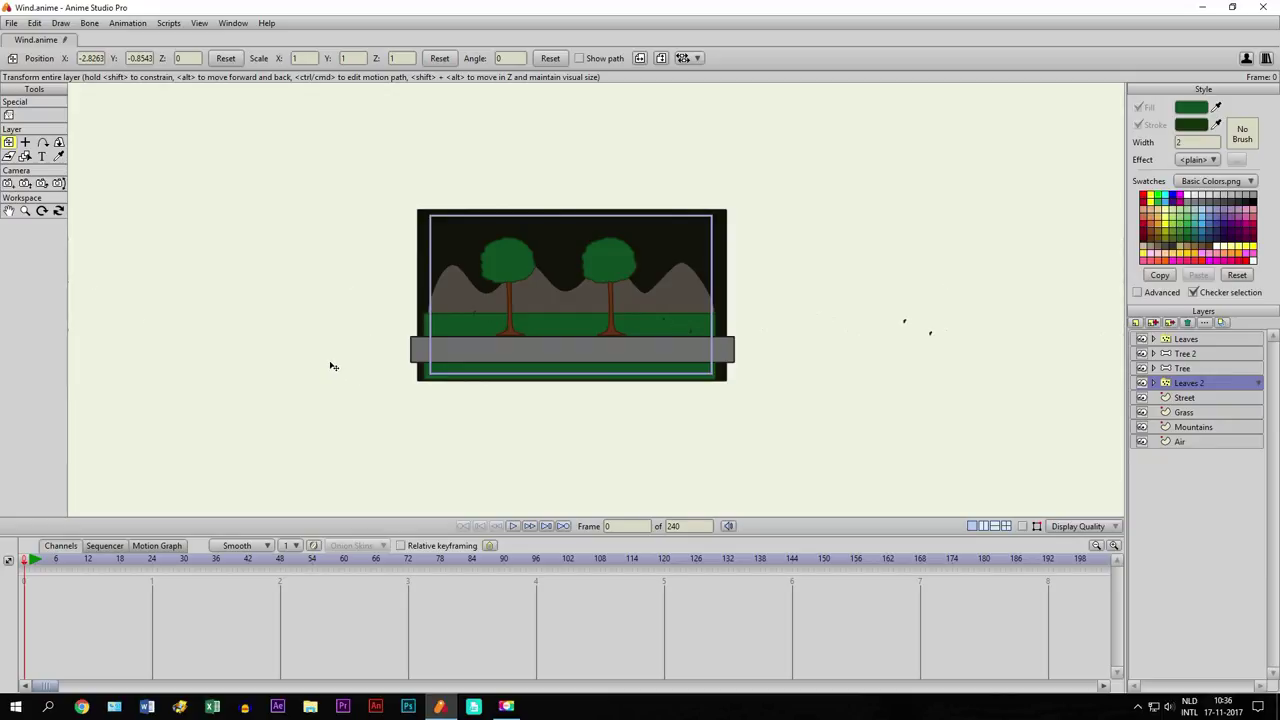
{"action": "left_click_drag", "start_coordinate": [318, 371], "coordinate": [320, 372]}
{"action": "left_click", "coordinate": [334, 377]}
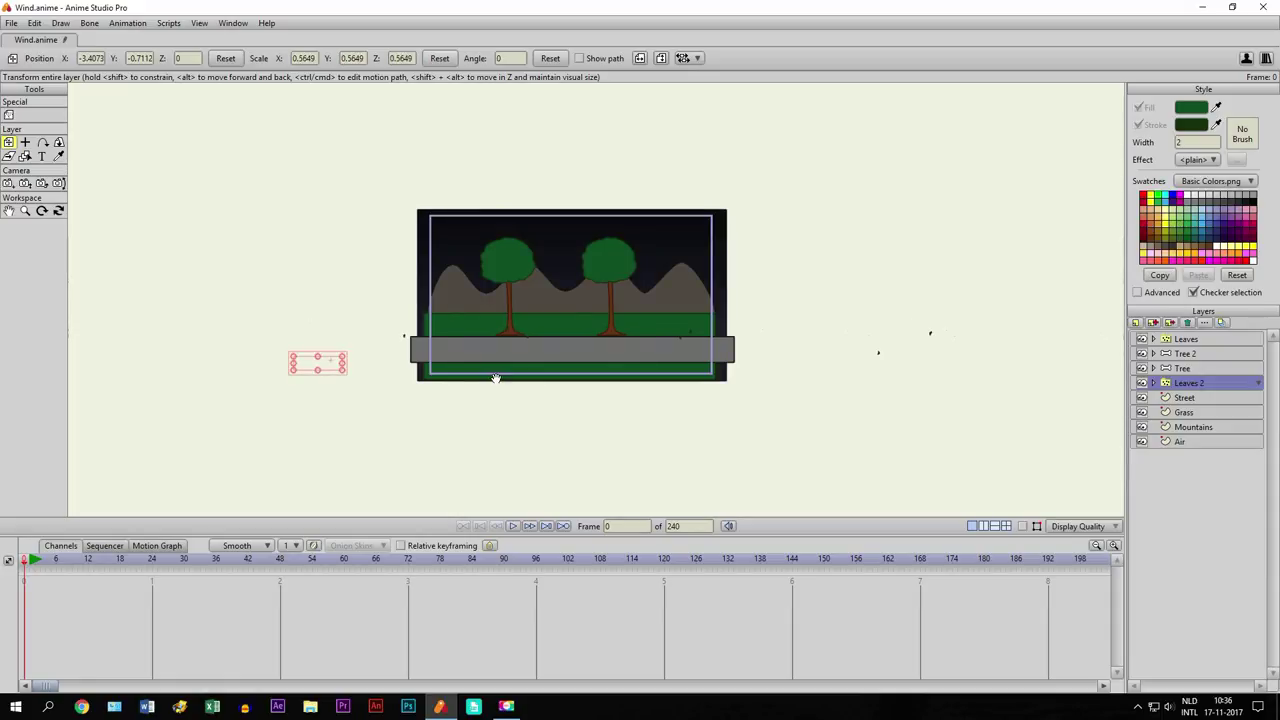
{"action": "key", "text": "space"}
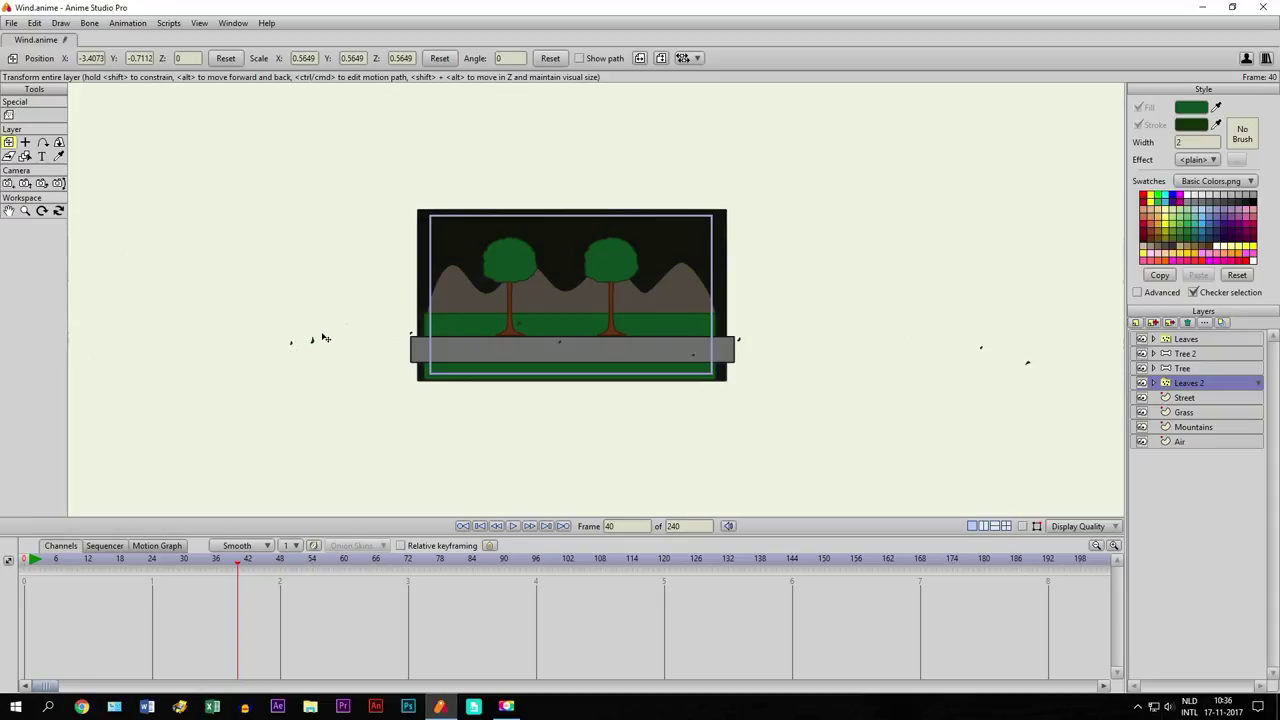
{"action": "left_click", "coordinate": [195, 593]}
Raise Leaves 2 at frame 0 to about X -3.38, Y -0.50, and play back the animation
{"action": "left_click", "coordinate": [479, 526]}
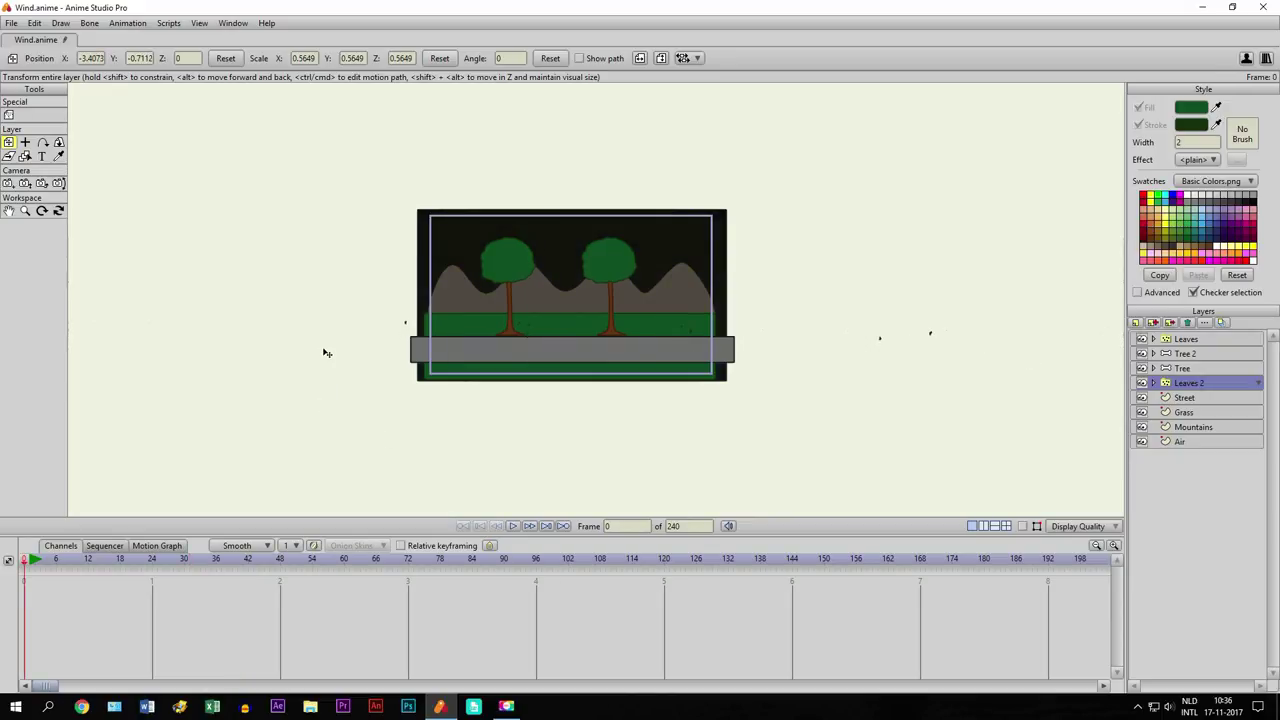
{"action": "scroll", "coordinate": [434, 340], "scroll_direction": "up", "scroll_amount": 4}
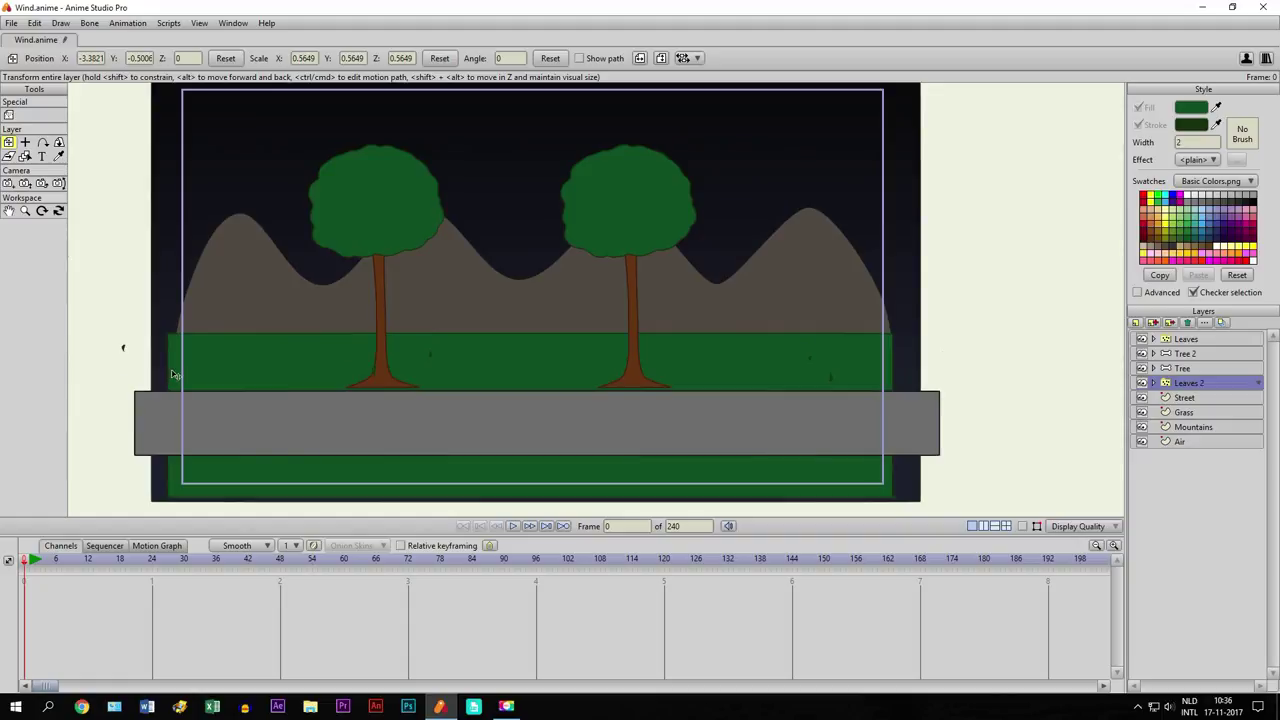
{"action": "scroll", "coordinate": [128, 388], "scroll_direction": "down", "scroll_amount": 1}
{"action": "key", "text": "space"}
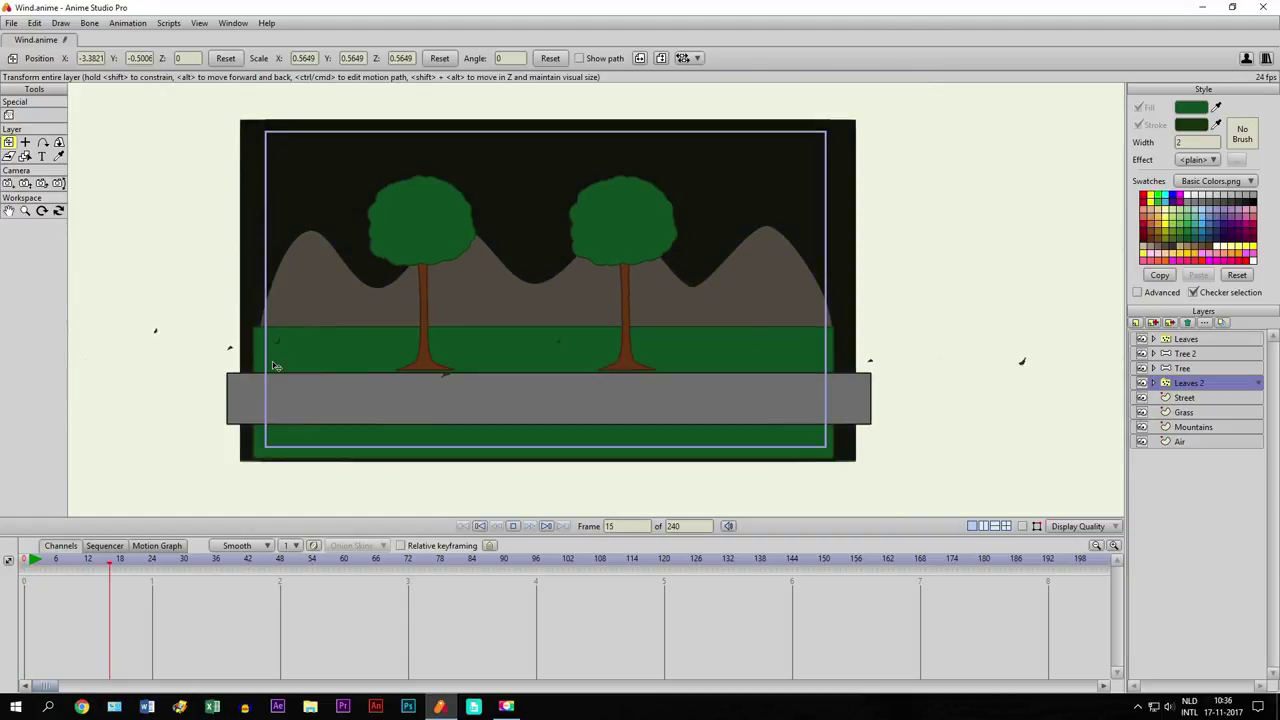
Stop the playback, return to frame 1, and import the audio file Wind sound effect (2).mp3 above the Leaves layer
{"action": "scroll", "coordinate": [352, 346], "scroll_direction": "down", "scroll_amount": 1}
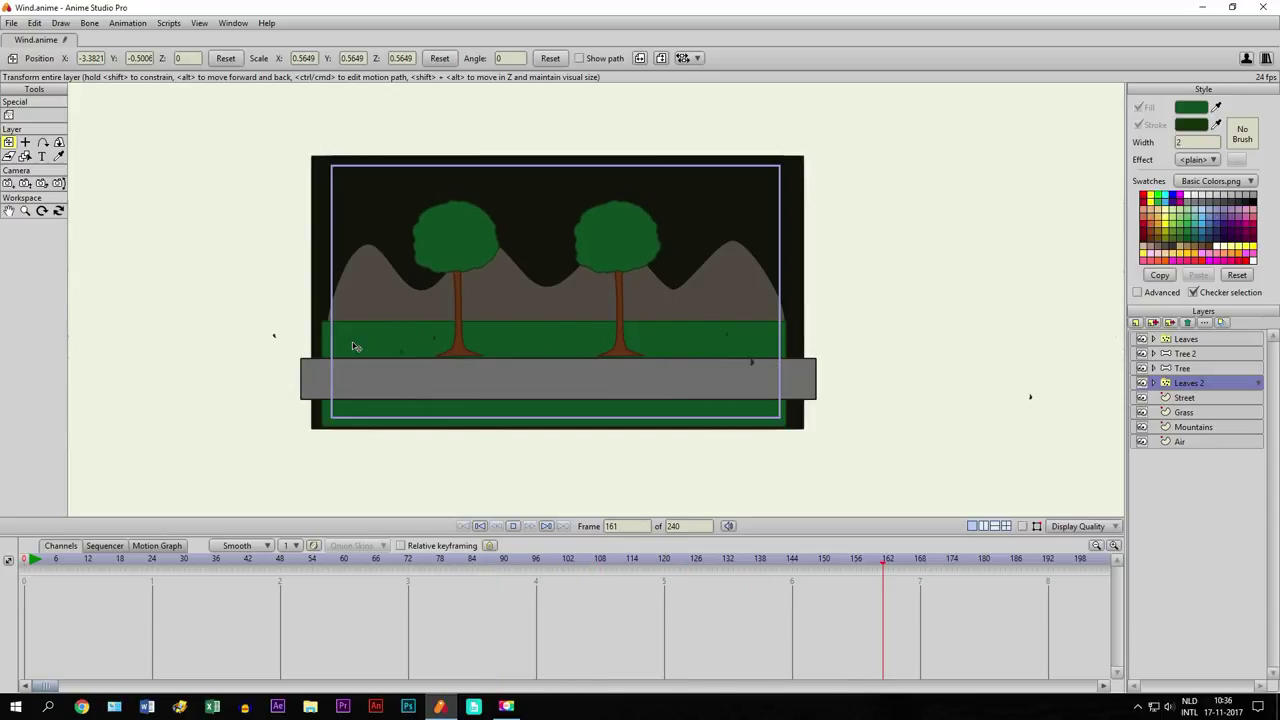
{"action": "key", "text": "space"}
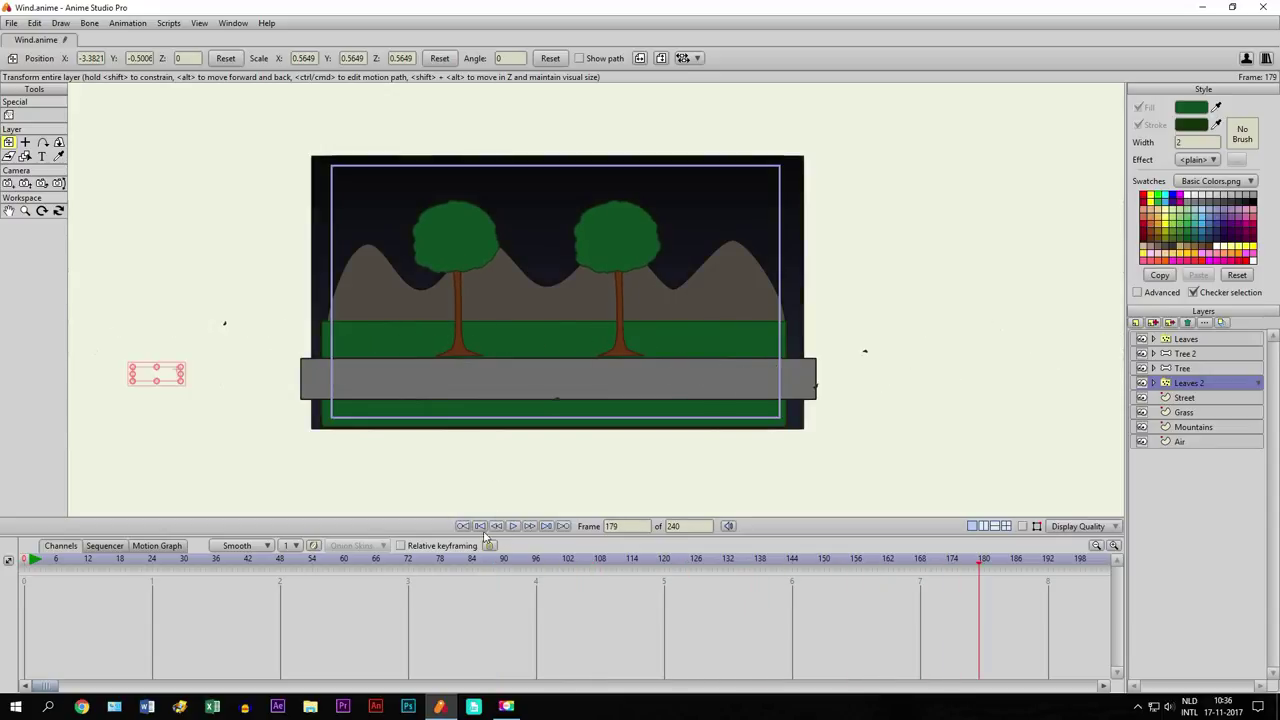
{"action": "left_click", "coordinate": [30, 566]}
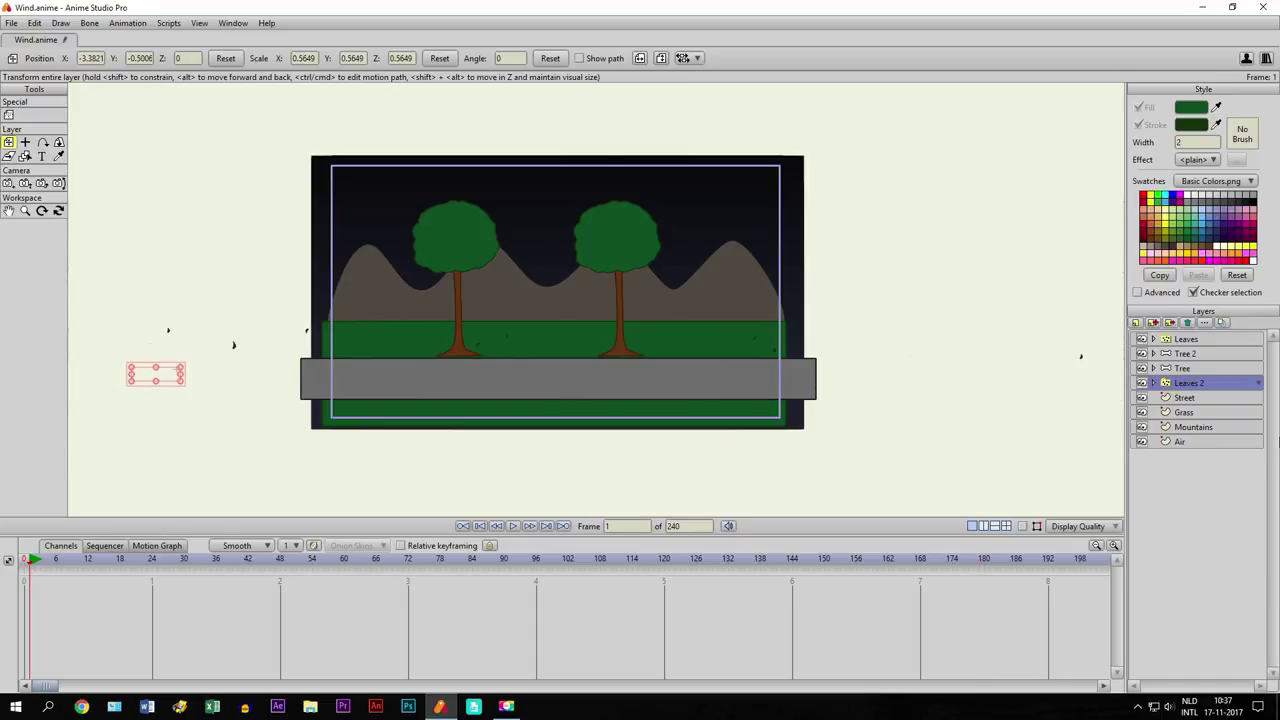
{"action": "left_click", "coordinate": [1199, 341]}
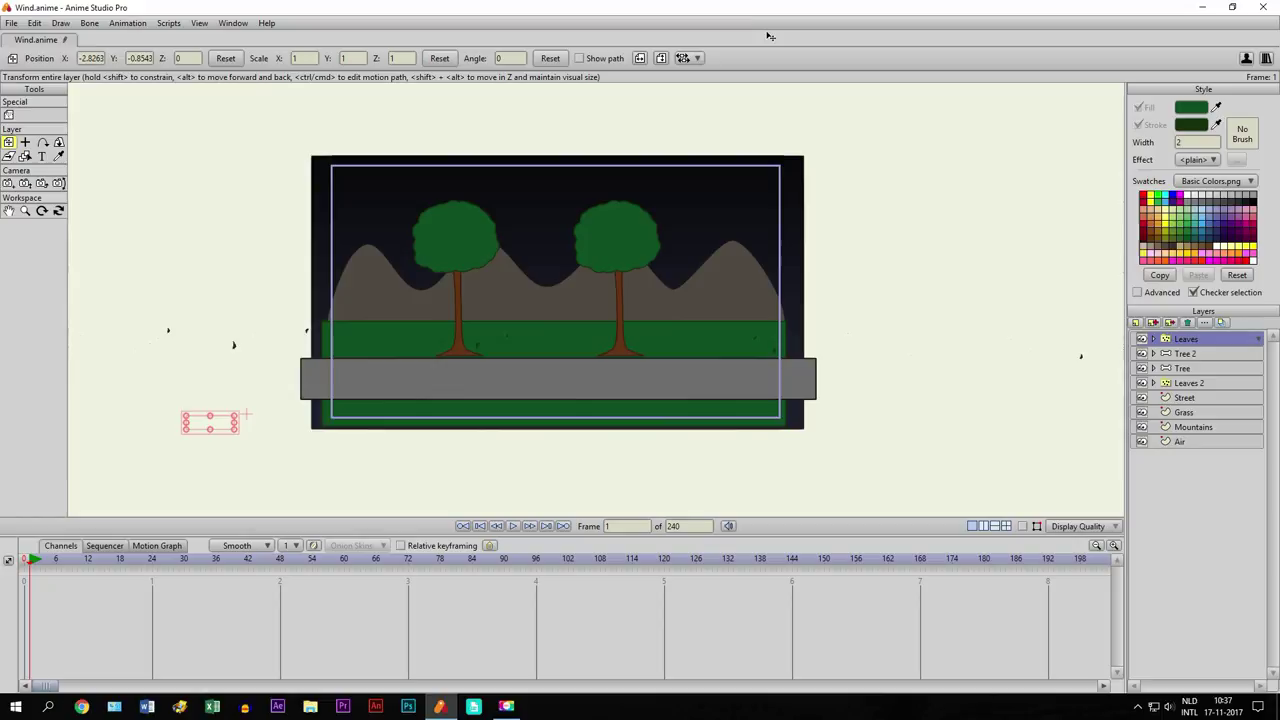
{"action": "left_click", "coordinate": [10, 22]}
{"action": "mouse_move", "coordinate": [100, 253]}
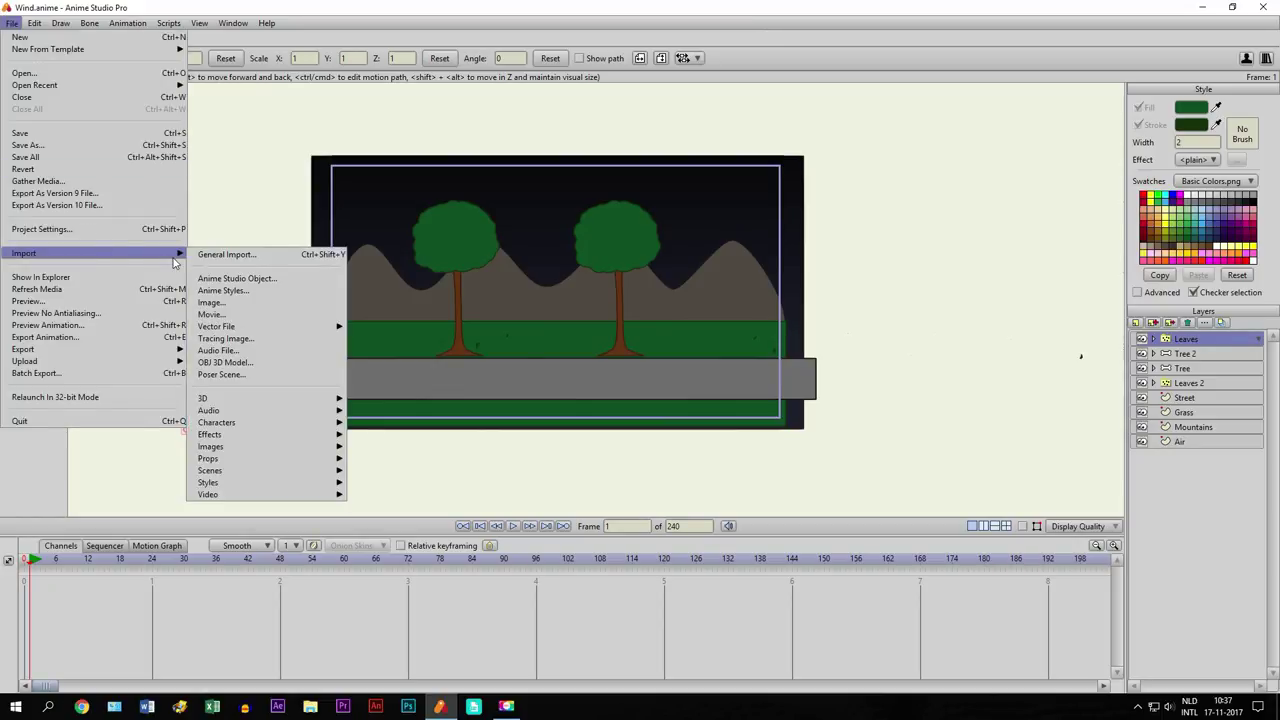
{"action": "left_click", "coordinate": [220, 350]}
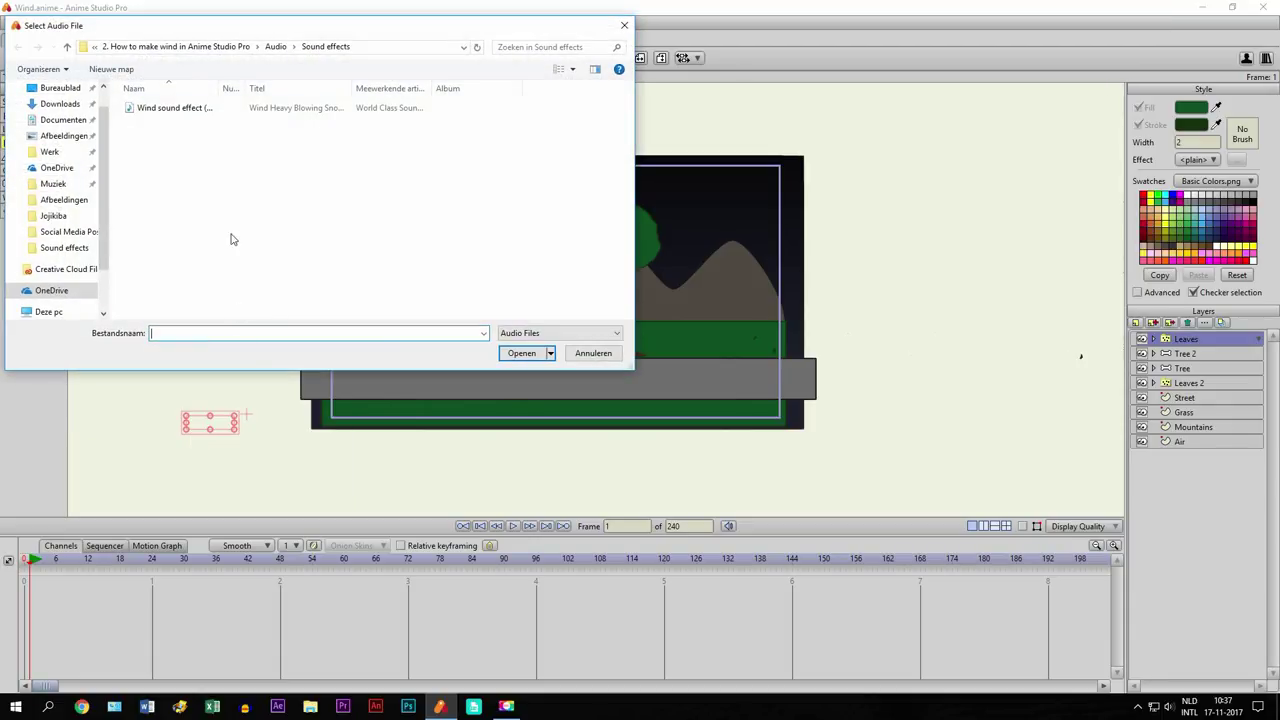
{"action": "double_click", "coordinate": [168, 108]}
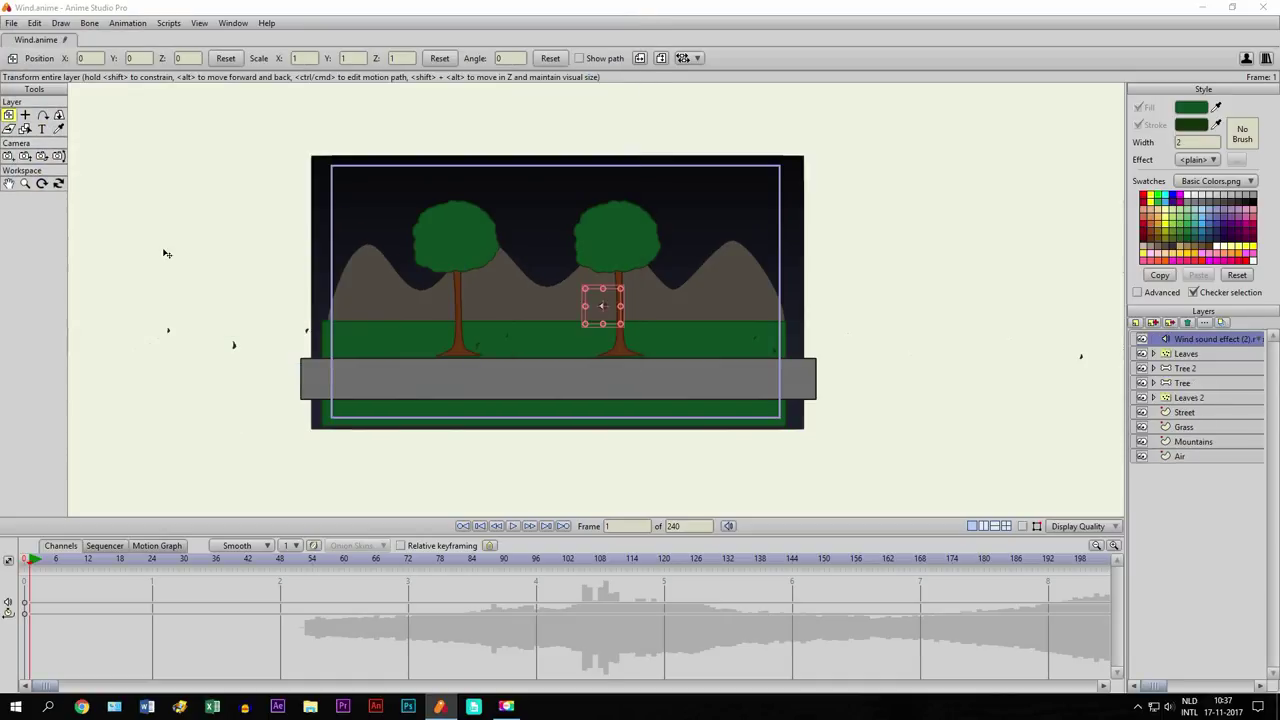
Shift the wind sound clip earlier in time so its audible part starts near frame 1, and play back the animation
{"action": "left_click", "coordinate": [104, 546]}
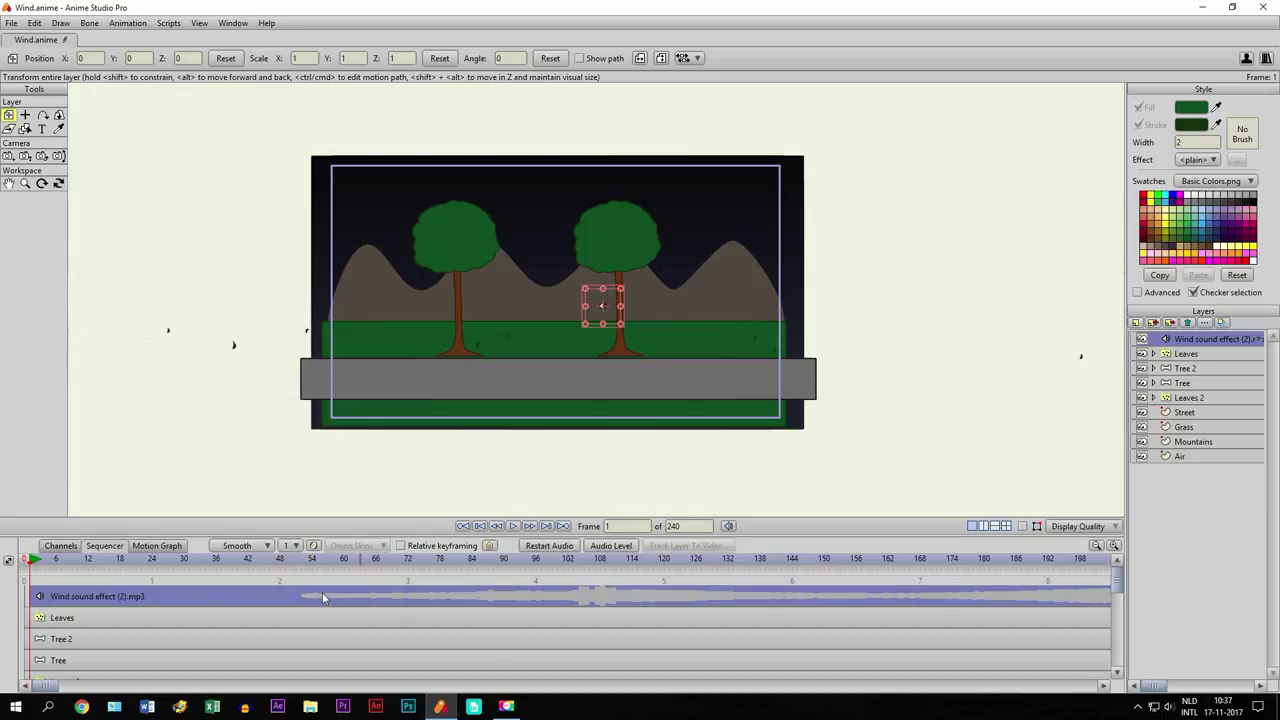
{"action": "left_click_drag", "start_coordinate": [529, 607], "coordinate": [255, 593]}
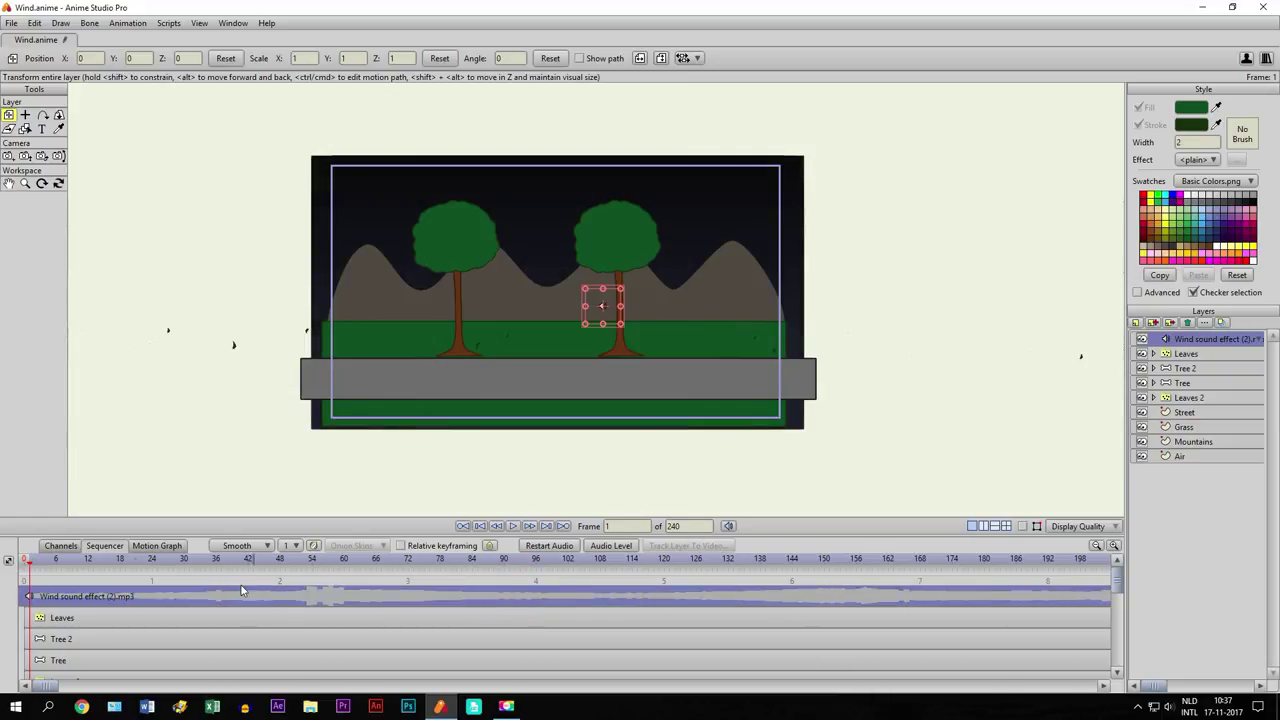
{"action": "left_click", "coordinate": [68, 549]}
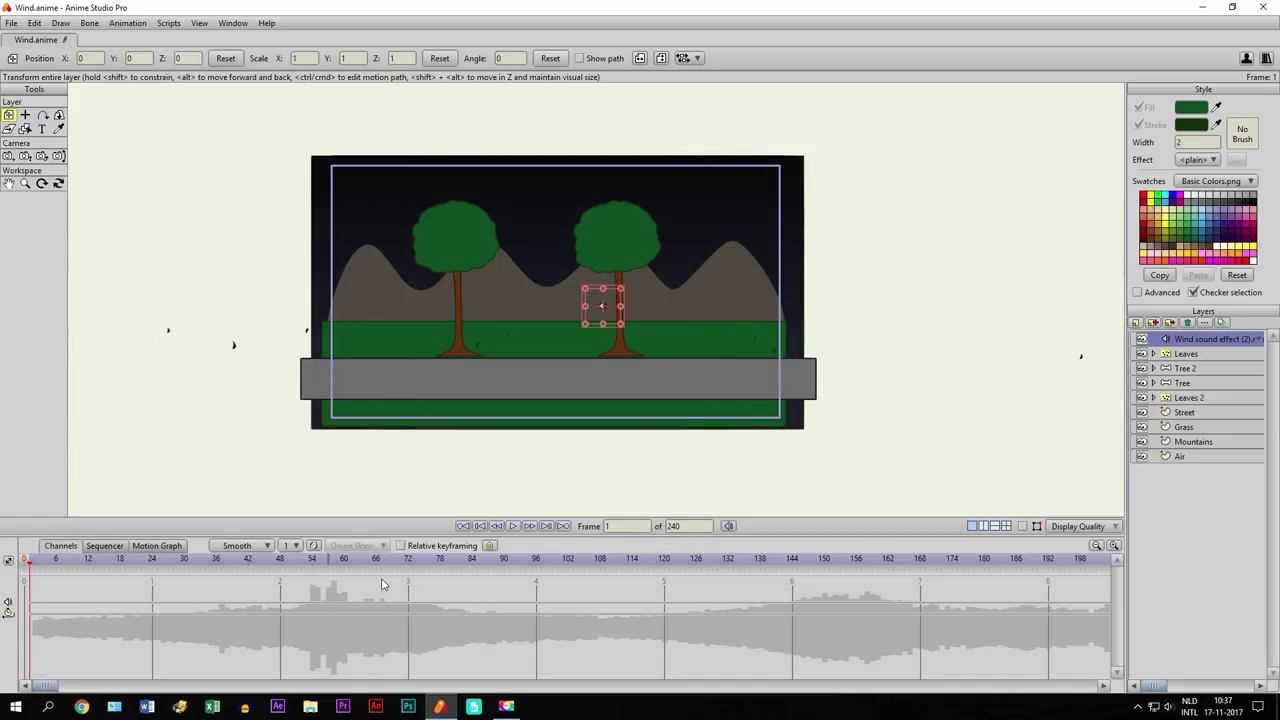
{"action": "left_click", "coordinate": [512, 527]}
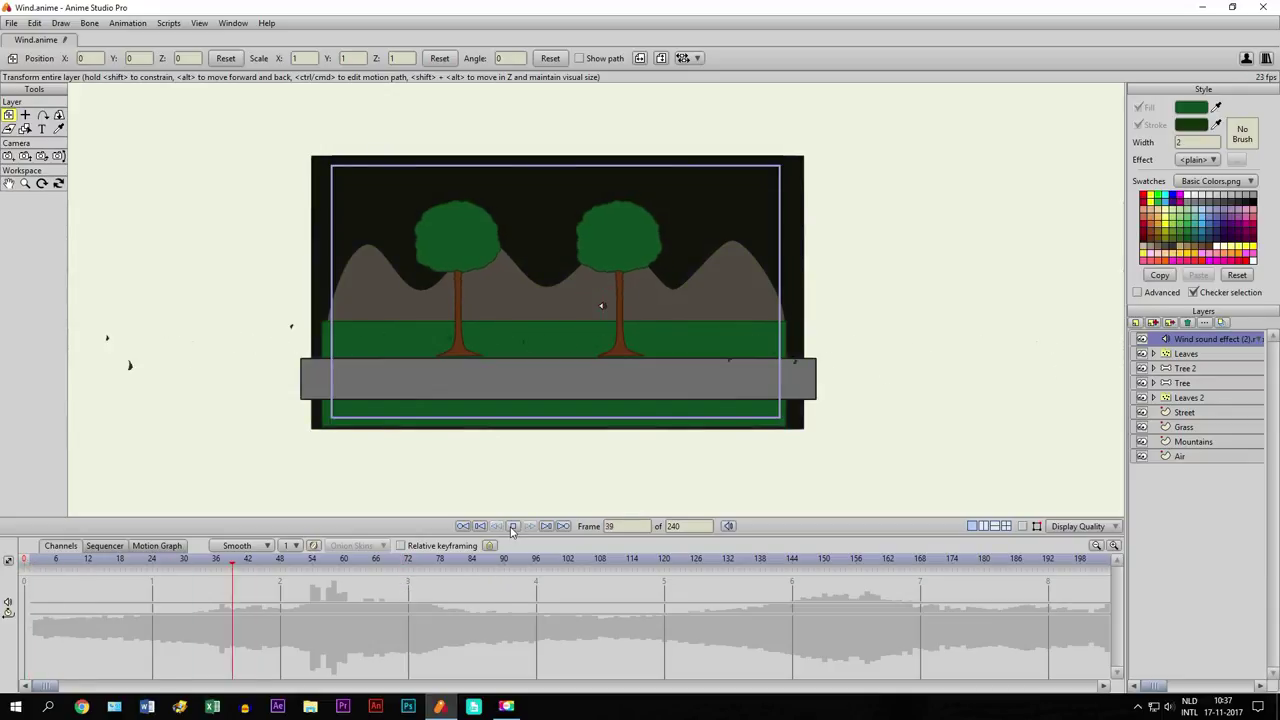